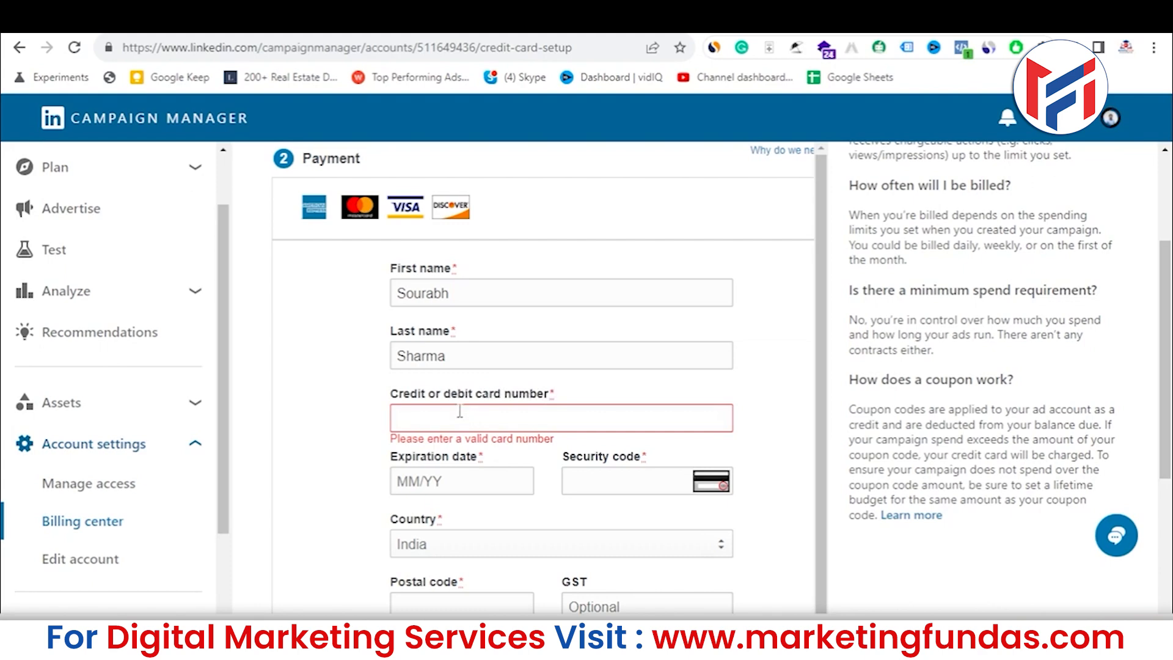
Enter the Visa card number in the payment form
left_click_drag(458, 394, 529, 408)
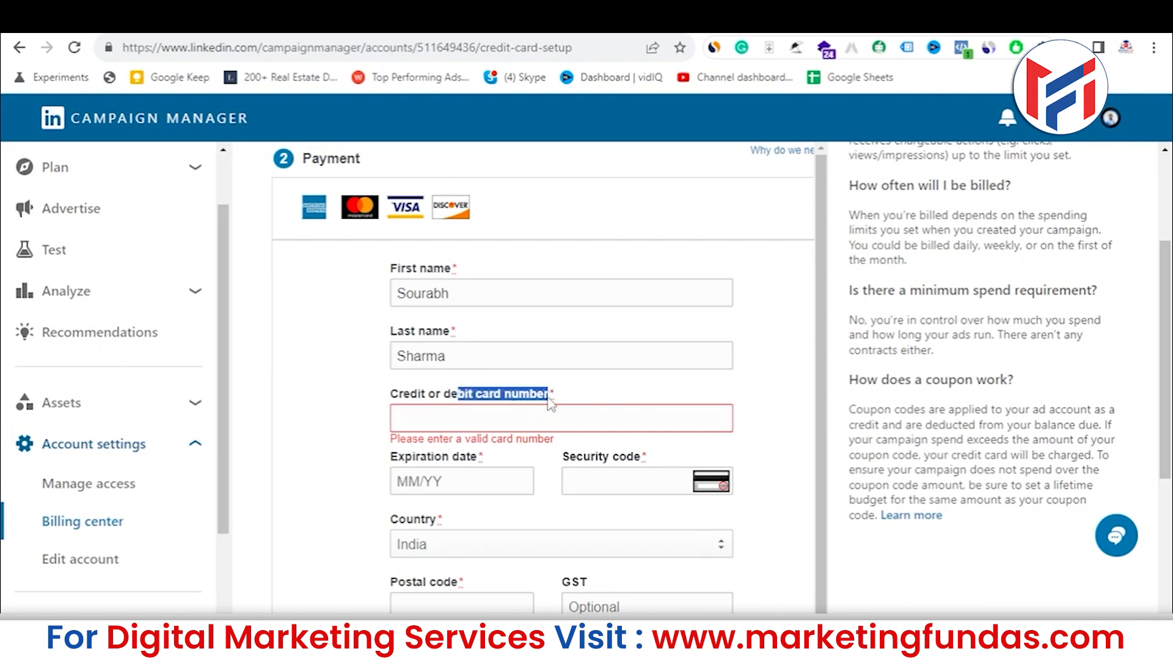
left_click(529, 418)
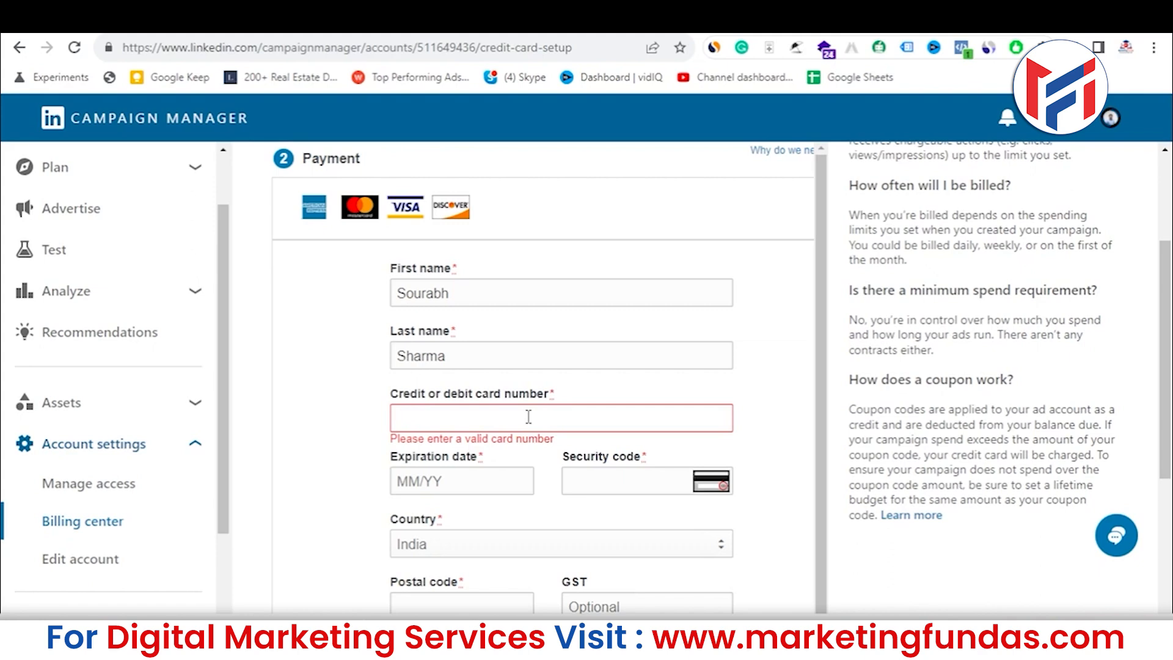
type("**")
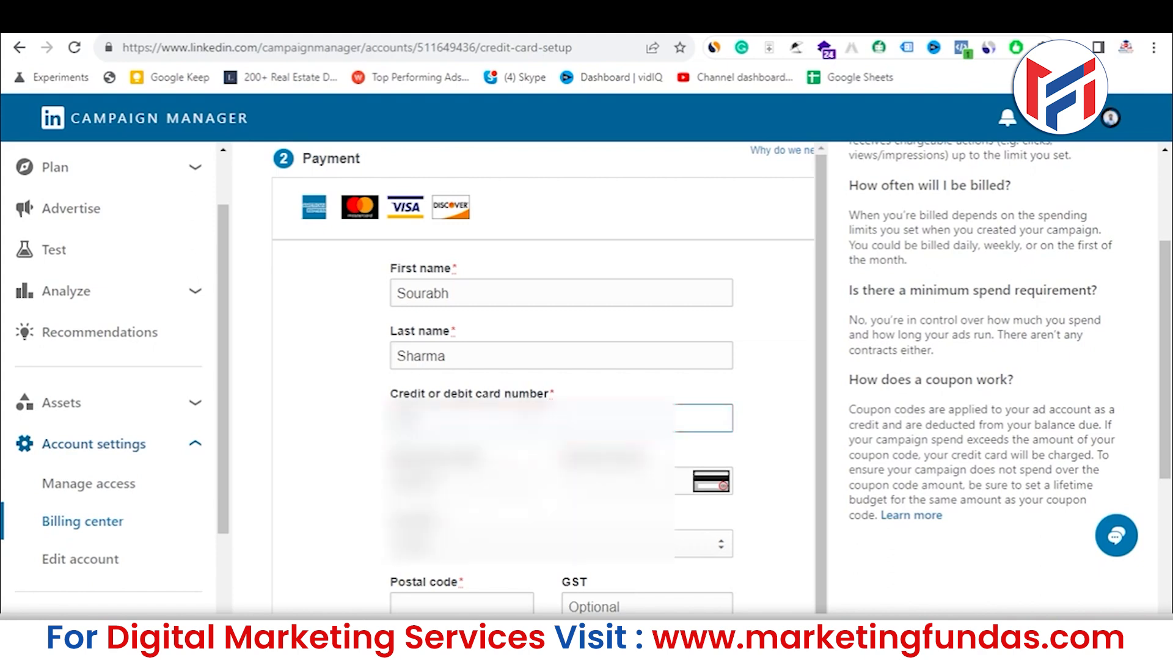
type("*")
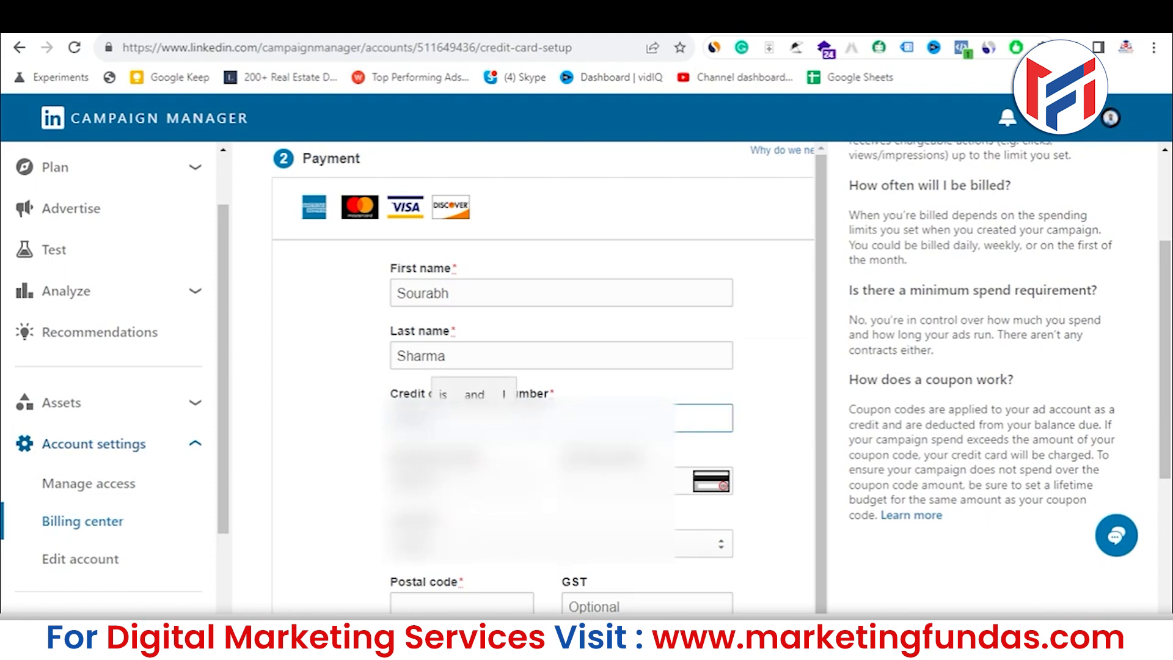
type("*")
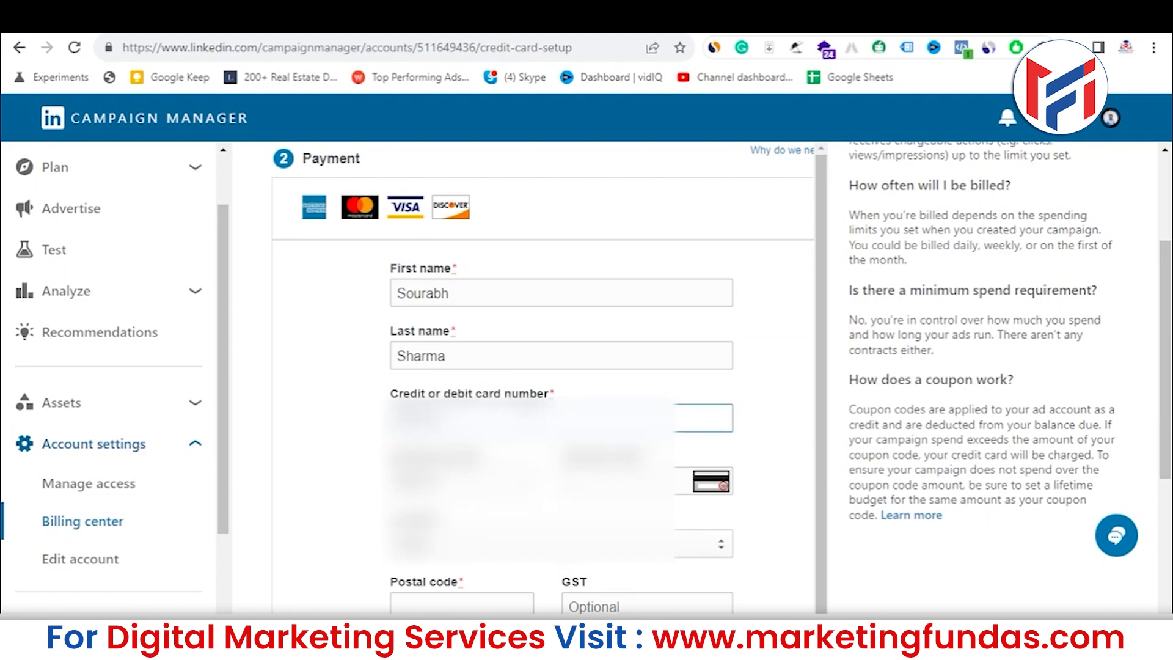
type("*")
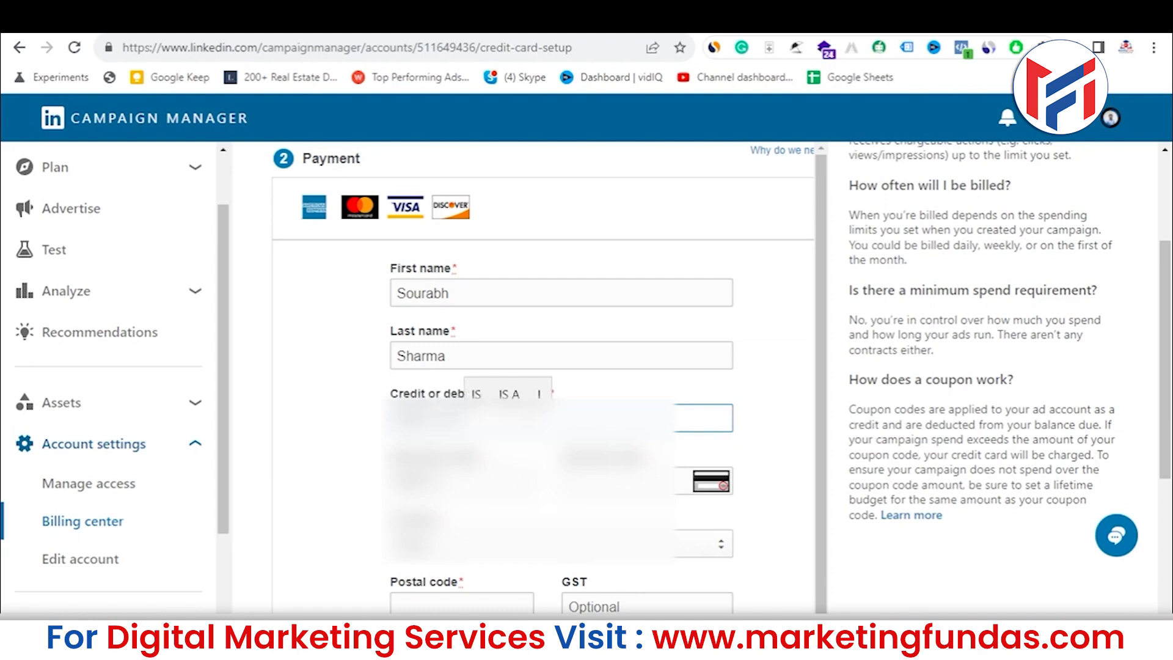
type("*****")
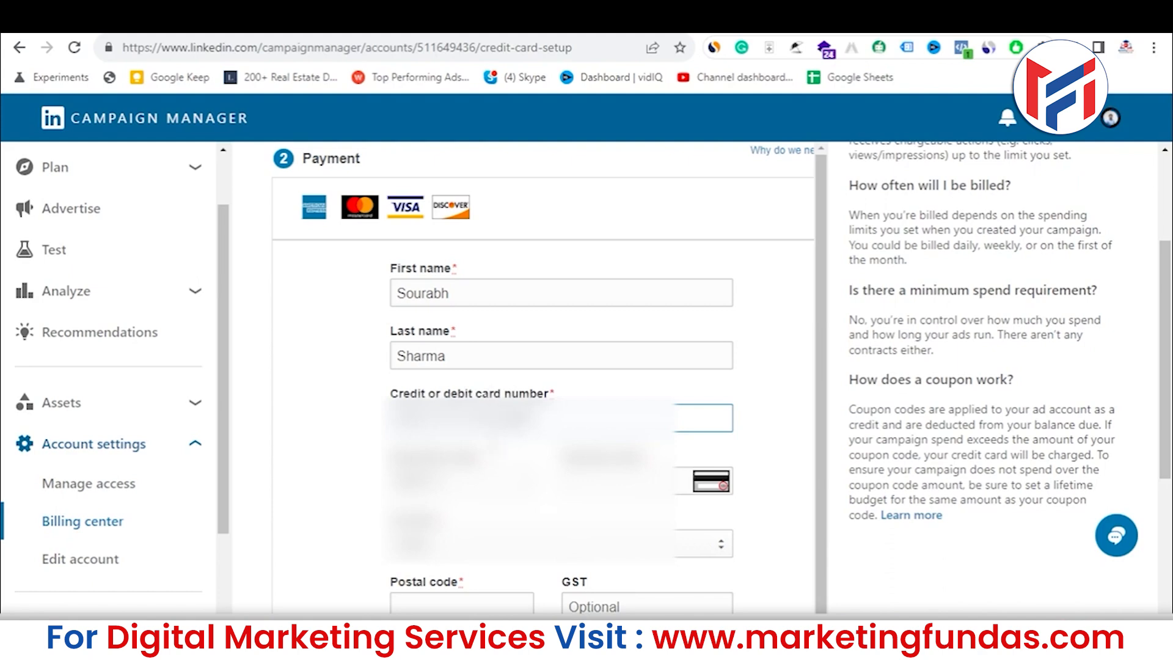
Fill in the card's expiration date, security code and billing postal code
left_click(455, 481)
type("***")
left_click(611, 481)
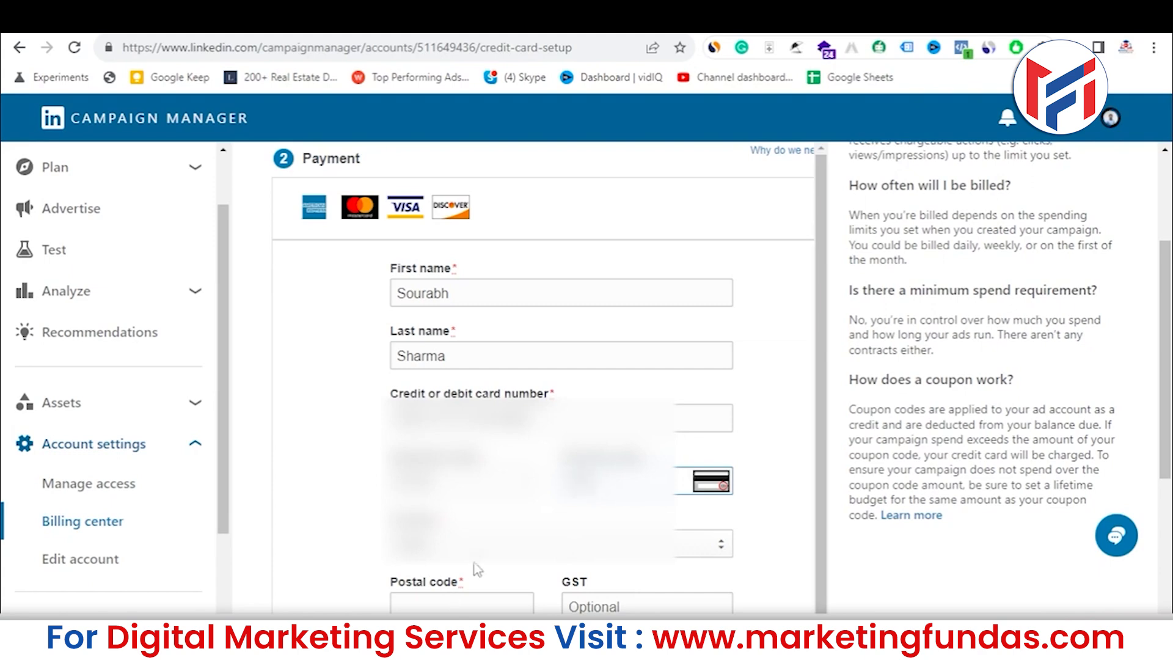
scroll(477, 562, "down", 1)
scroll(177, 427, "down", 2)
left_click(394, 582)
type("110044")
left_click(361, 574)
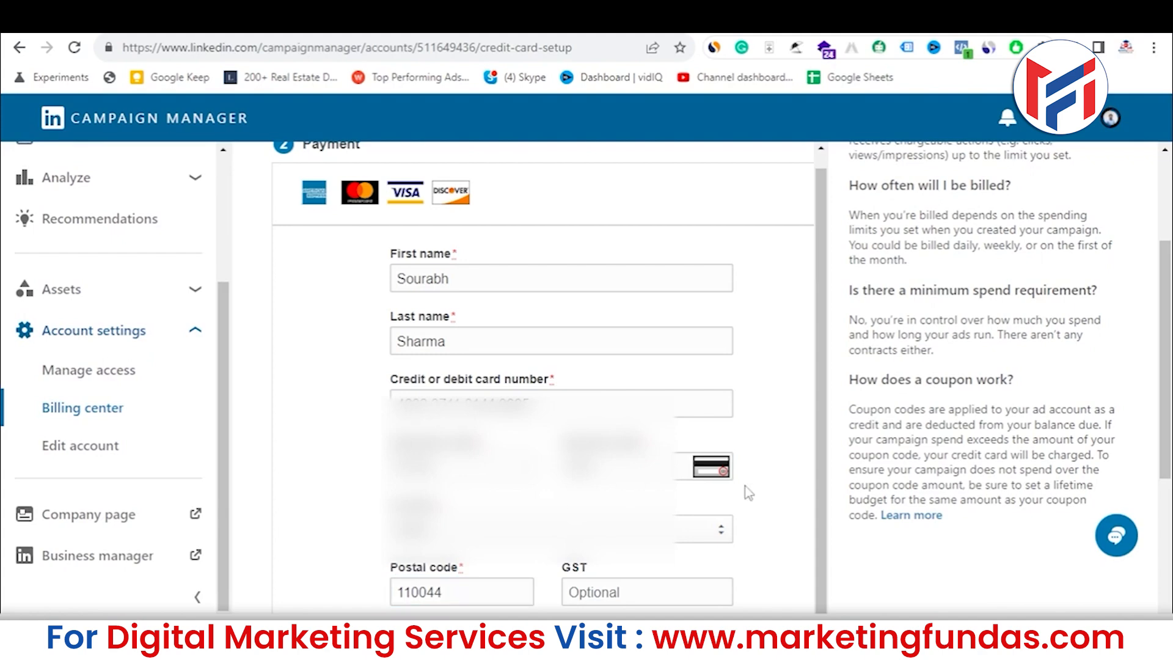
Submit the entered card details with Review order to reach the order review step
left_click_drag(812, 484, 811, 507)
scroll(809, 512, "down", 3)
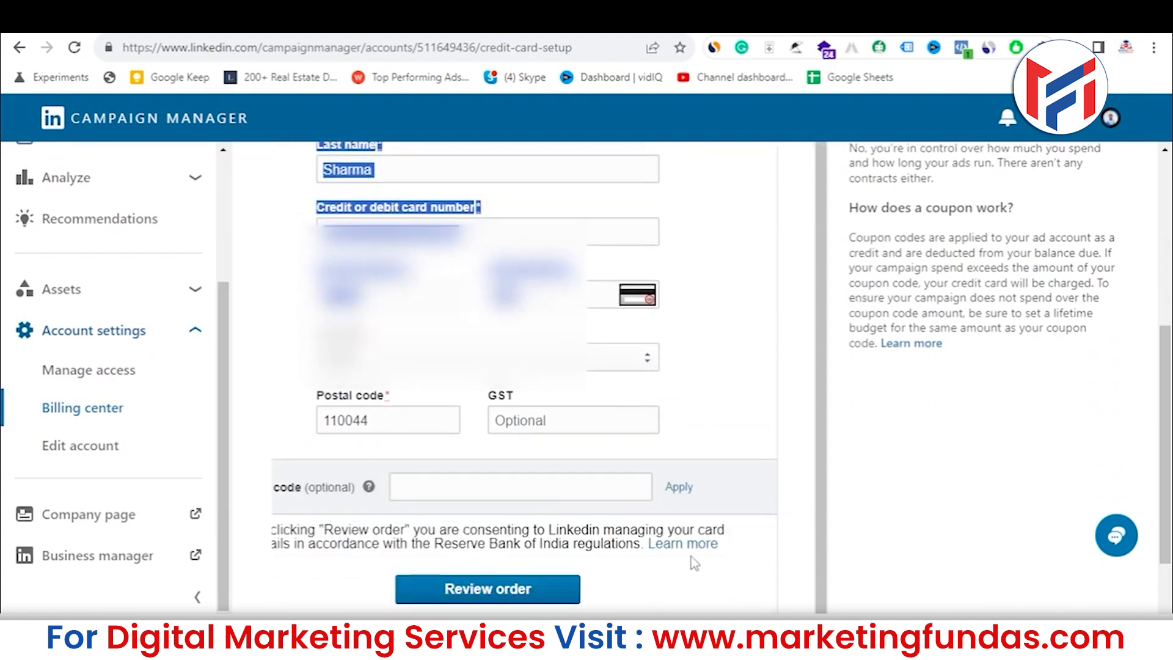
scroll(757, 526, "up", 1)
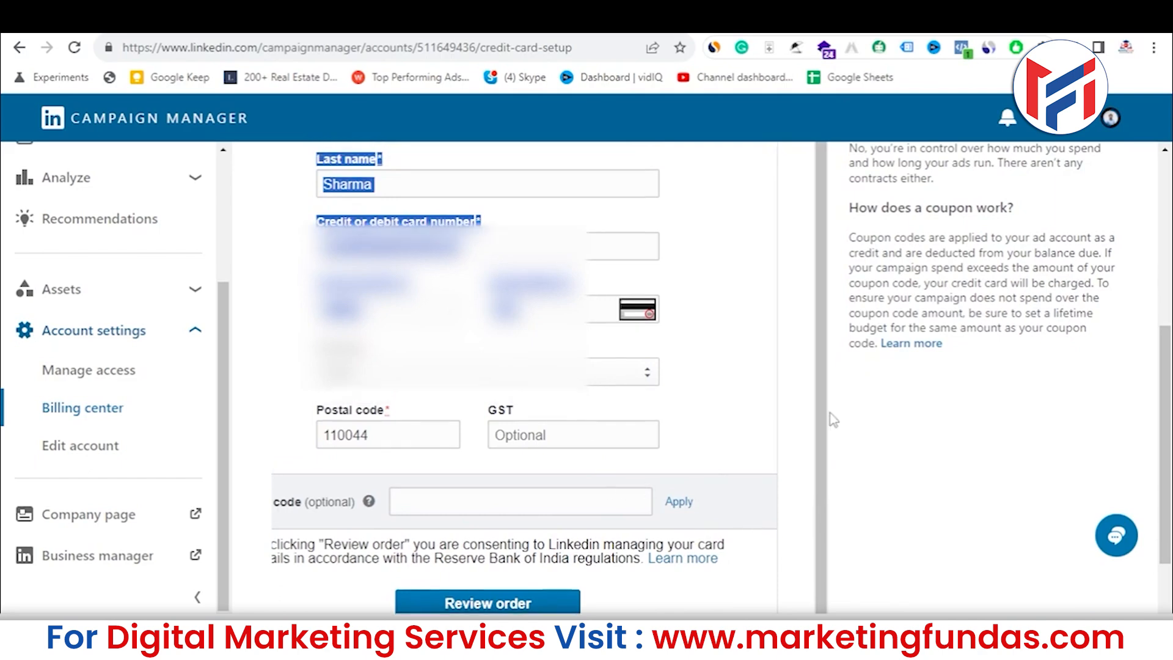
left_click(744, 406)
scroll(748, 414, "up", 5)
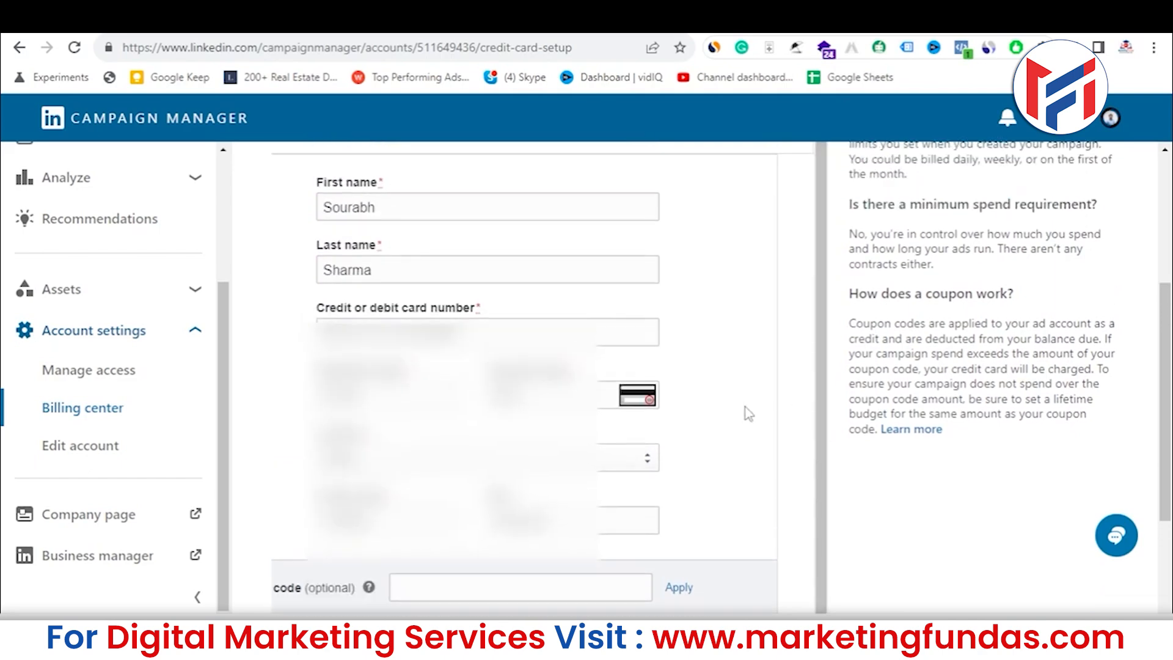
scroll(787, 410, "down", 2)
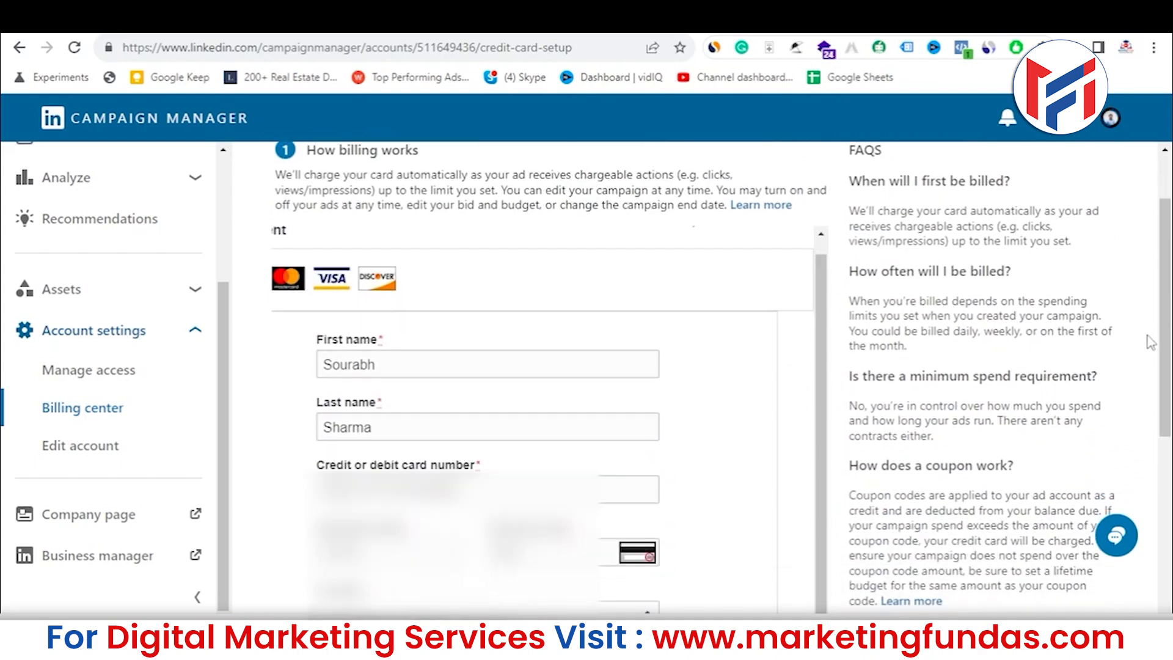
scroll(712, 462, "down", 5)
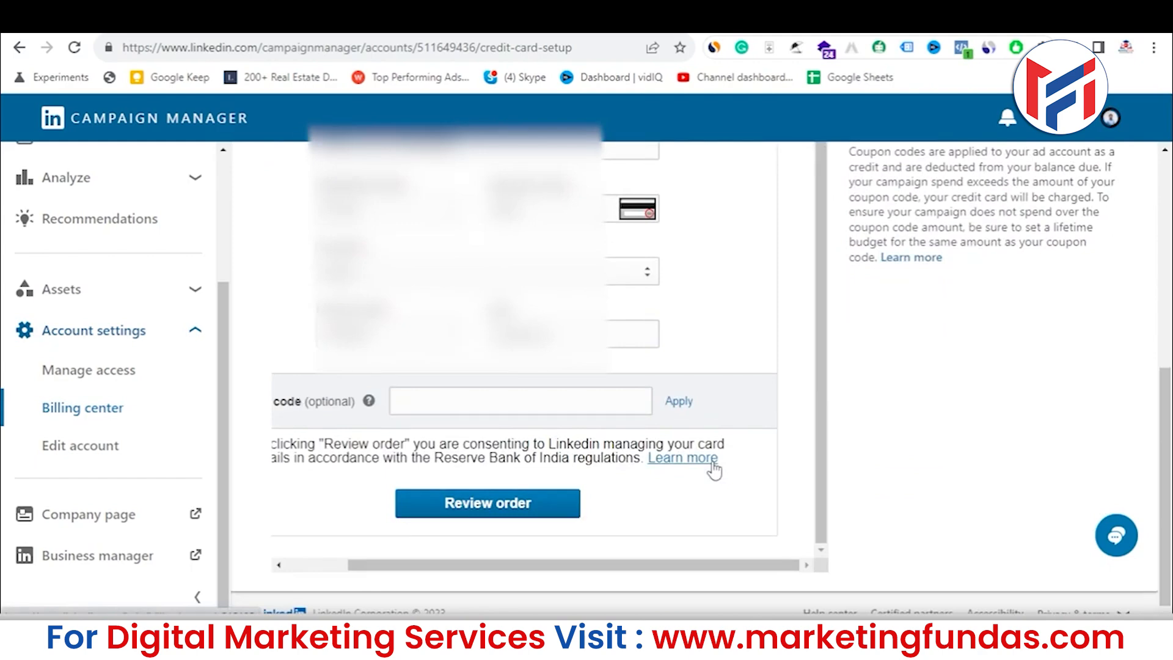
scroll(713, 470, "up", 3)
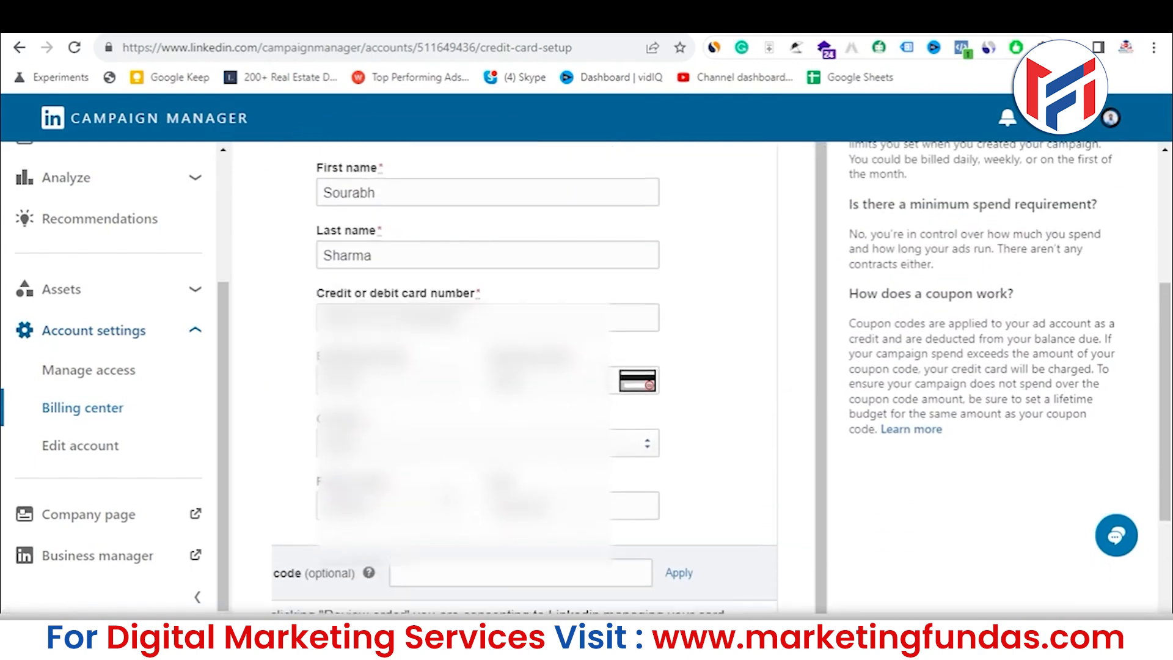
scroll(532, 489, "down", 3)
left_click(527, 488)
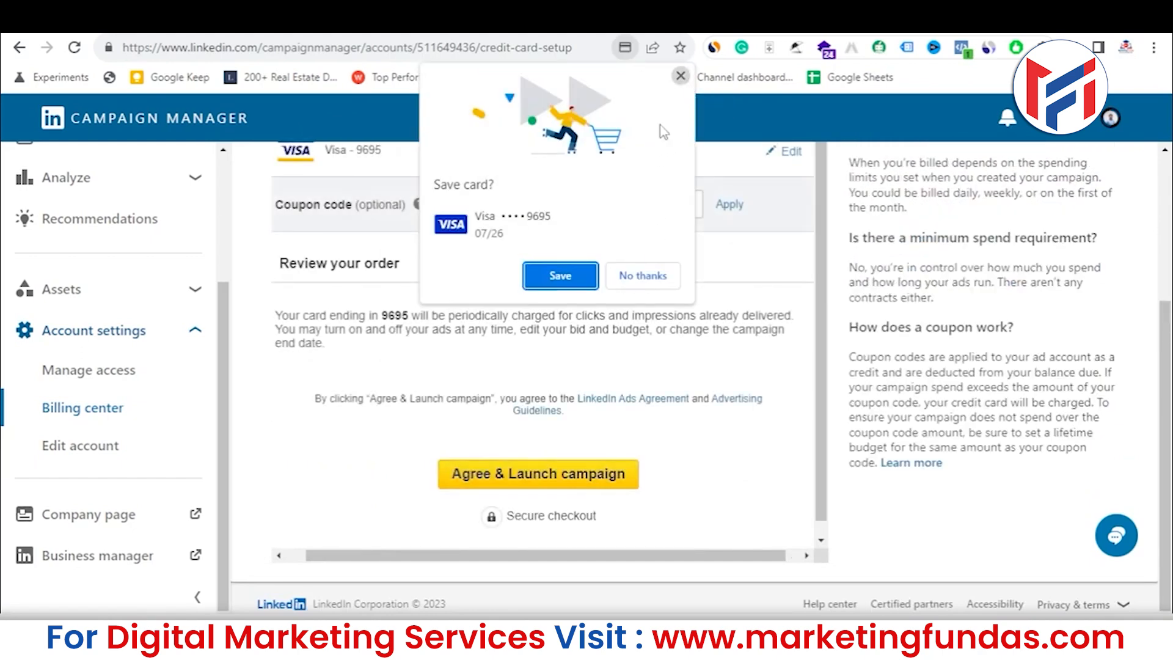
Dismiss Chrome's save-card prompt and choose Agree & Launch campaign to confirm the Visa card
left_click(680, 76)
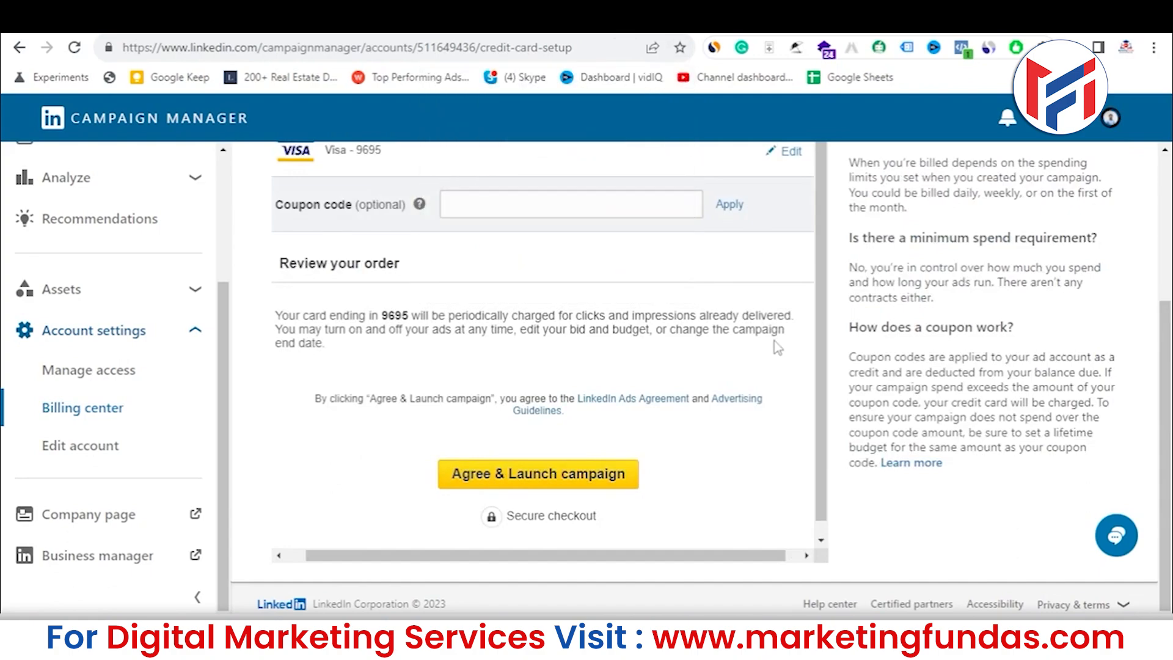
scroll(776, 350, "up", 4)
scroll(327, 263, "down", 3)
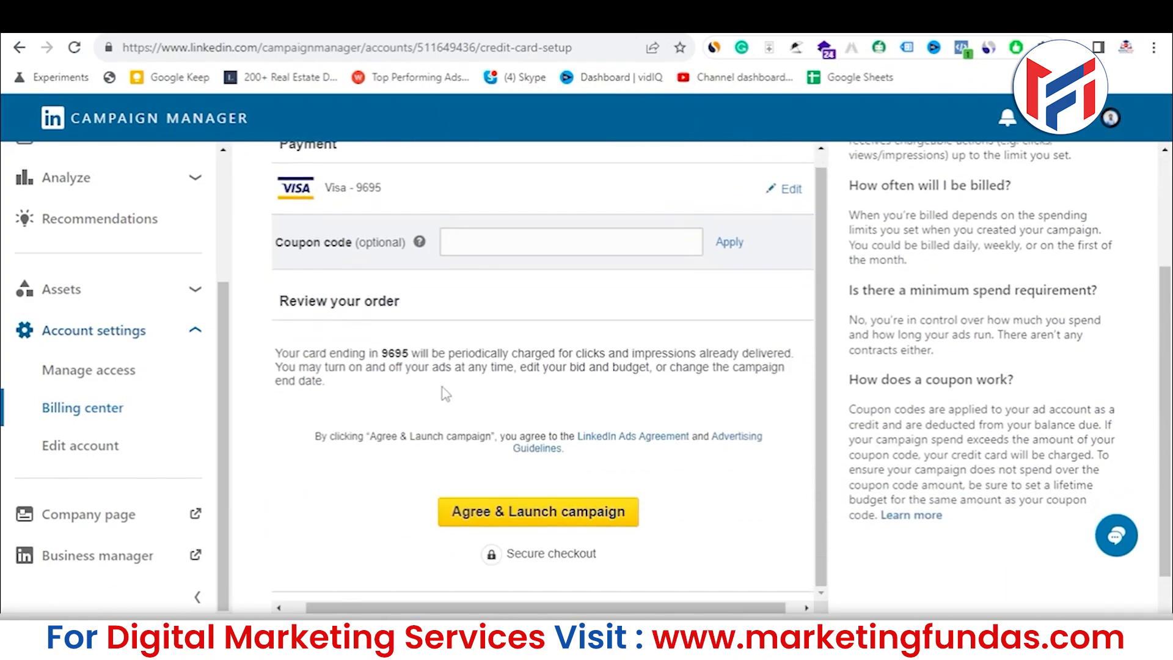
left_click(489, 520)
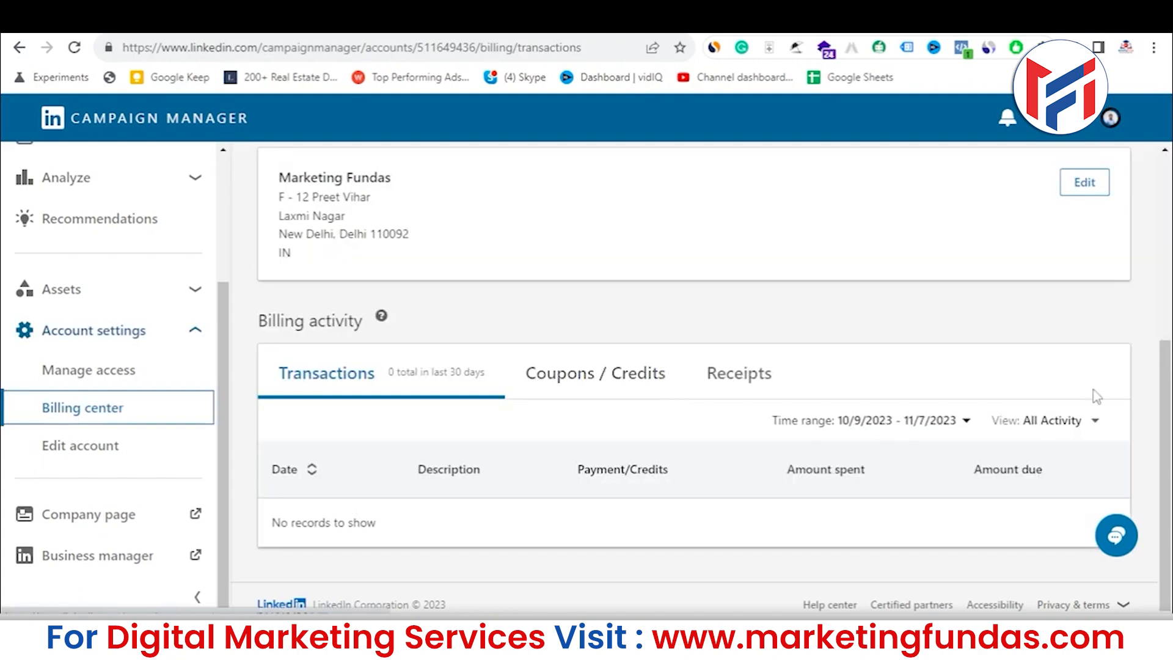
Scroll Billing center up to the Payment method section listing the Visa credit card
scroll(1094, 391, "up", 5)
scroll(1164, 438, "down", 5)
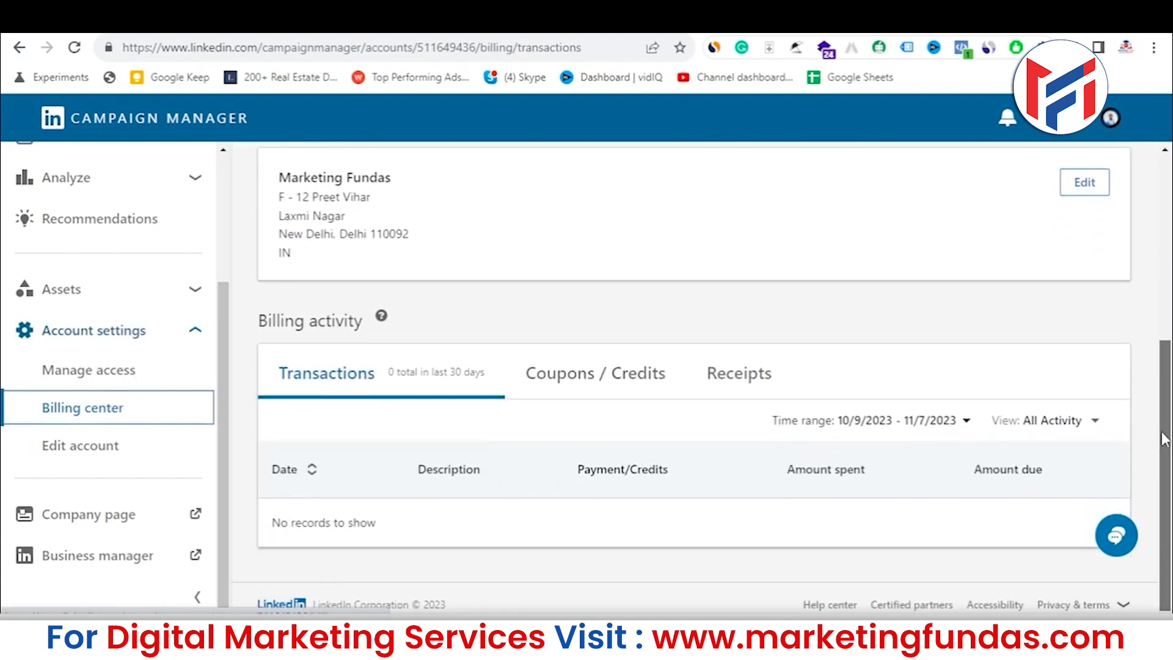
scroll(1164, 438, "up", 4)
scroll(572, 420, "up", 2)
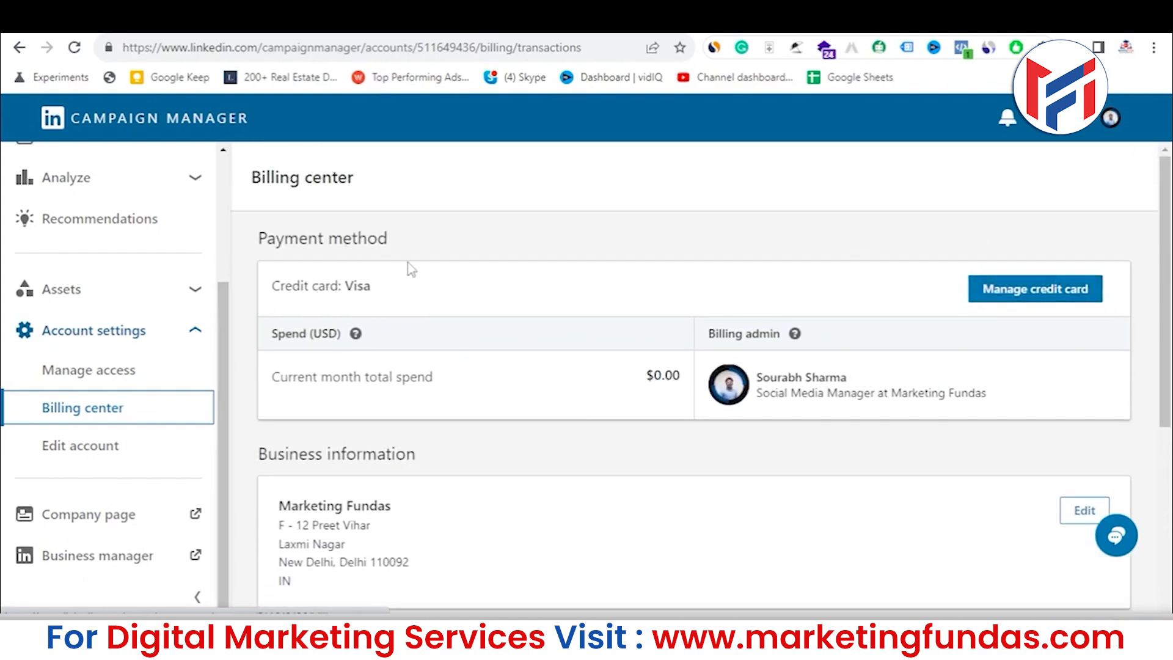
Open Manage credit card, sign in again and submit the texted security code
left_click(991, 295)
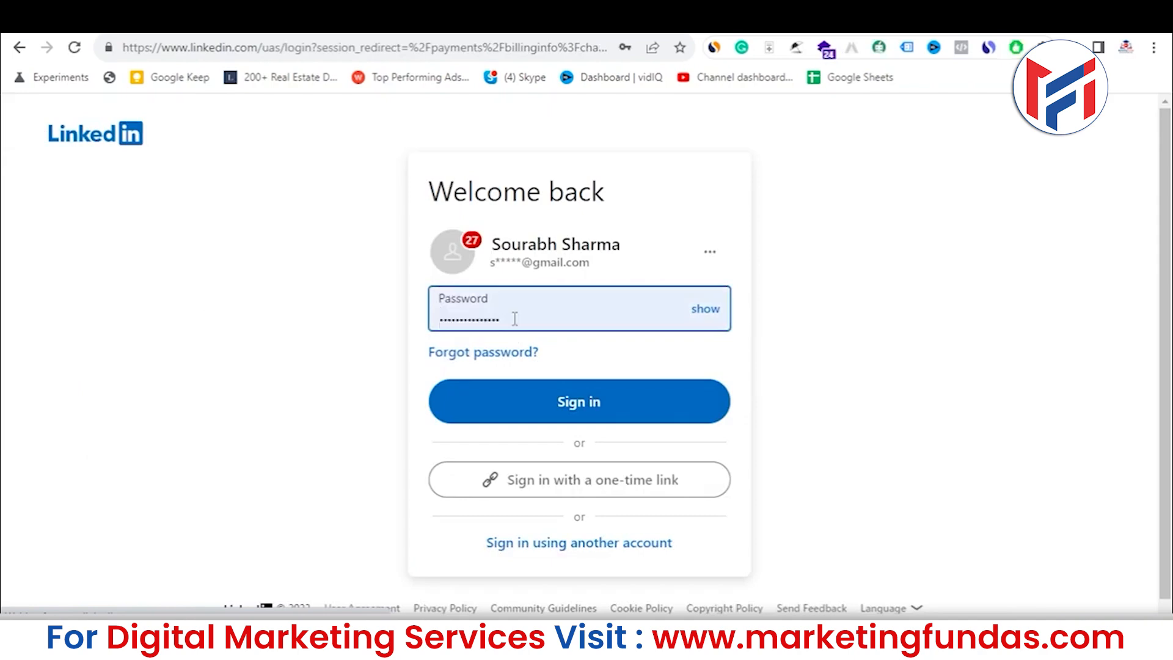
left_click(526, 382)
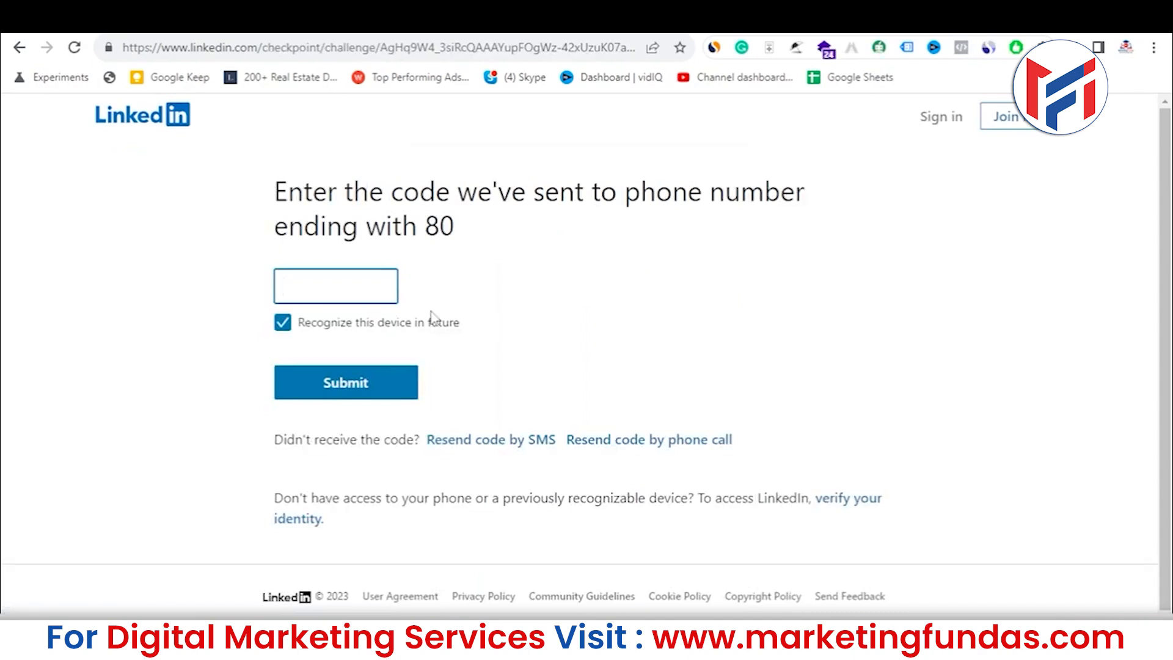
key("BackSpace")
key("BackSpace")
left_click(344, 391)
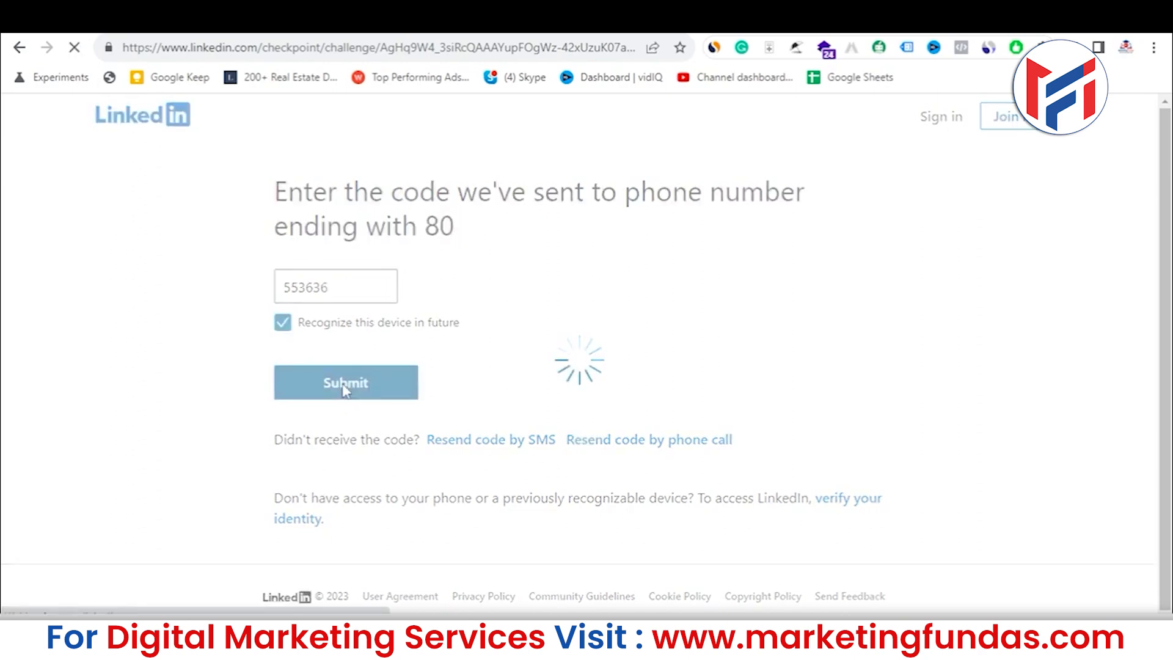
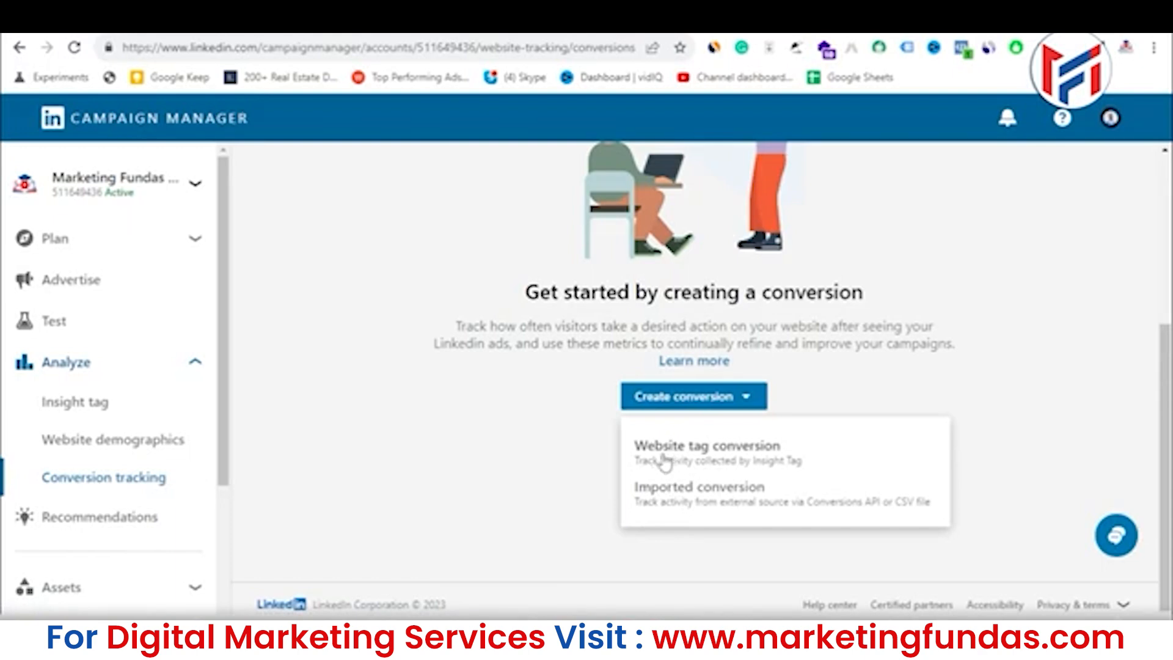
Choose 'Website tag conversion' from the Create conversion menu
left_click(683, 453)
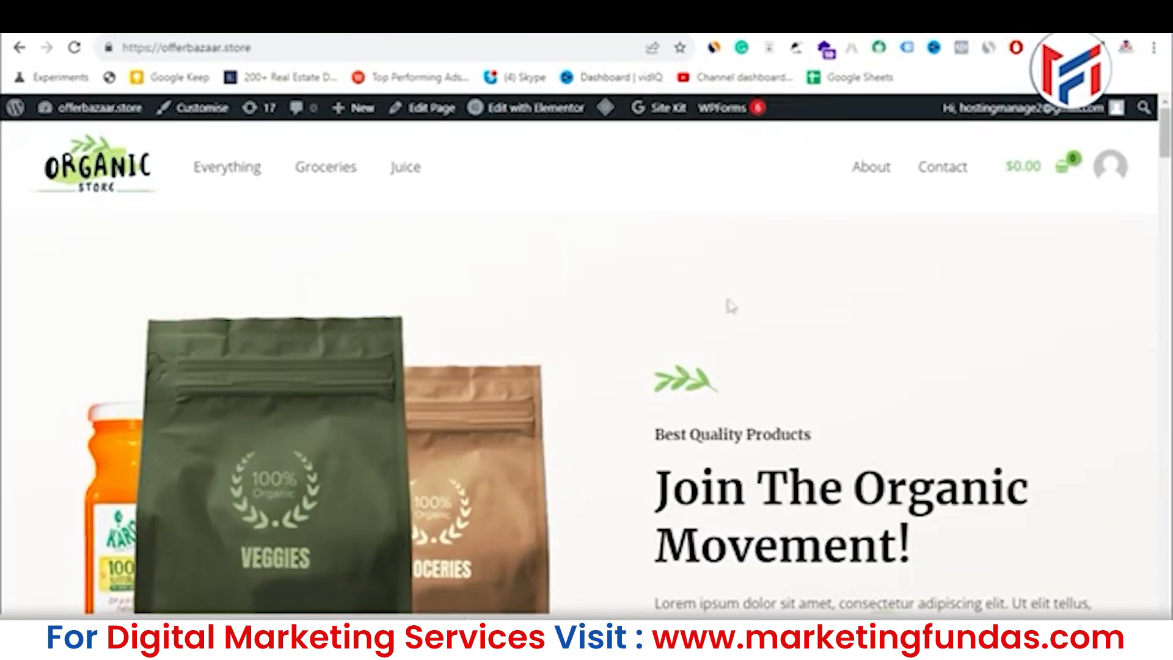
Scroll the offerbazaar.store homepage to Best Selling Products and open Assorted Coffee ($35.00)
scroll(731, 306, "down", 2)
scroll(857, 305, "up", 2)
scroll(858, 305, "down", 10)
scroll(475, 278, "down", 10)
scroll(474, 278, "up", 9)
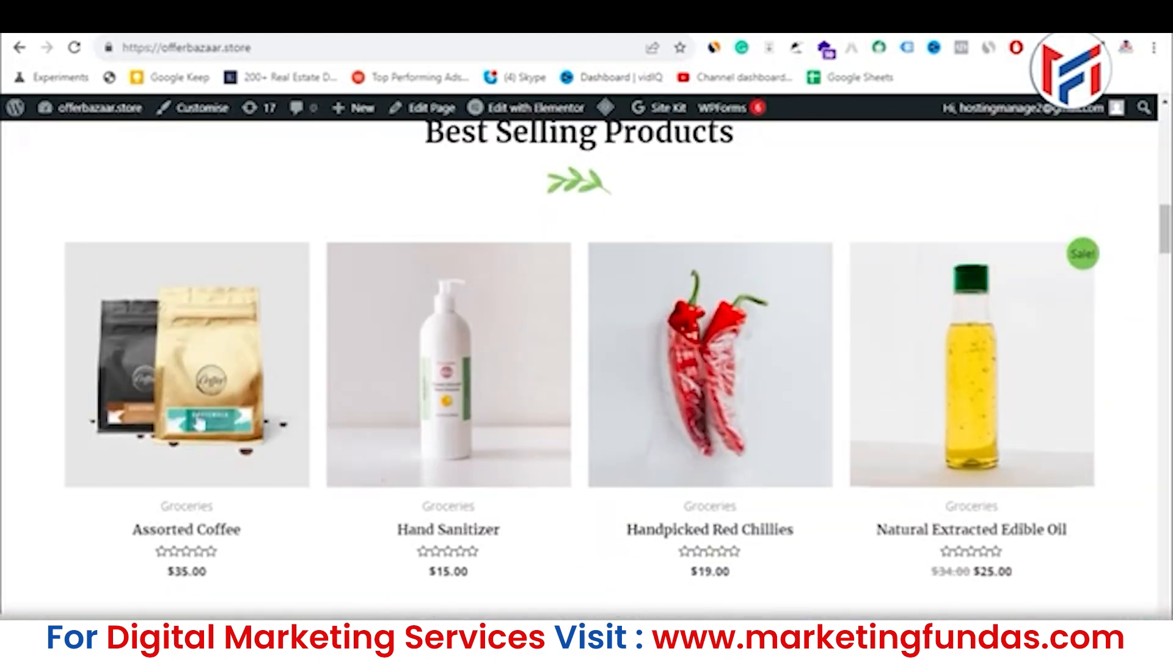
left_click(194, 379)
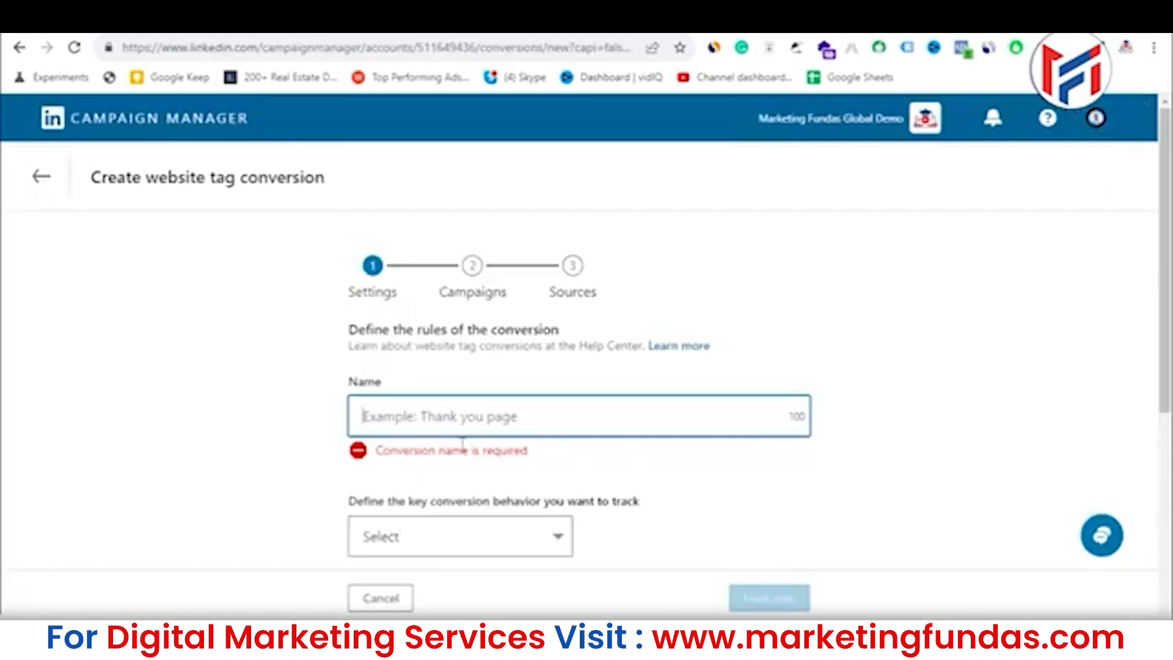
Name the website tag conversion 'Thank You page'
left_click(460, 431)
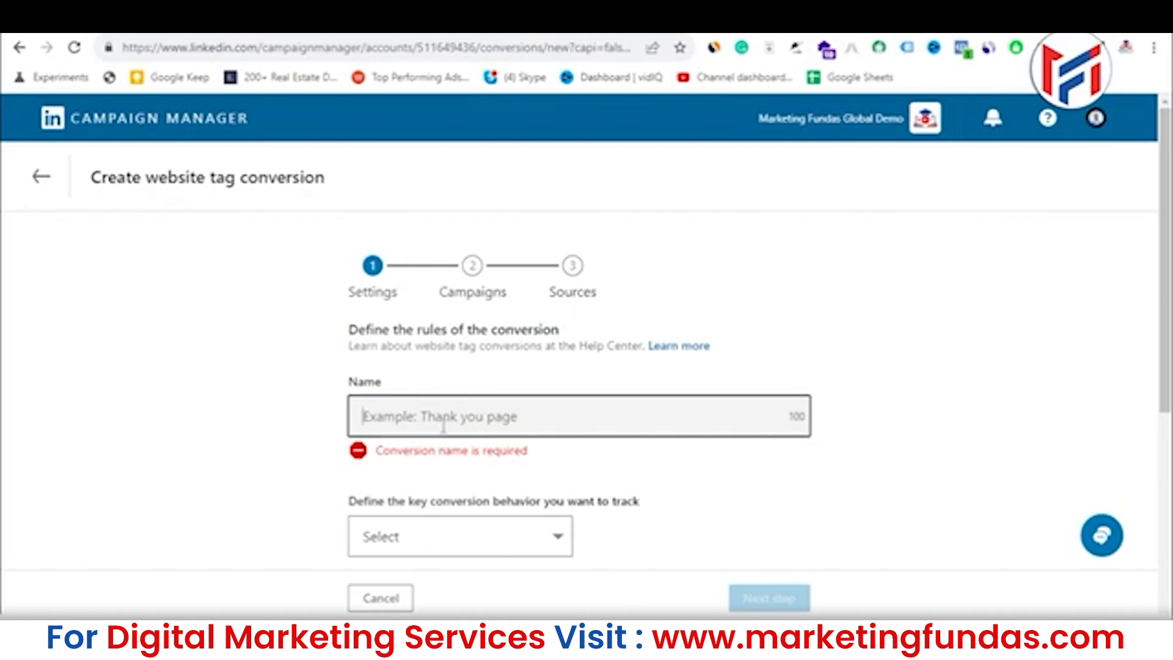
type("Thank You page")
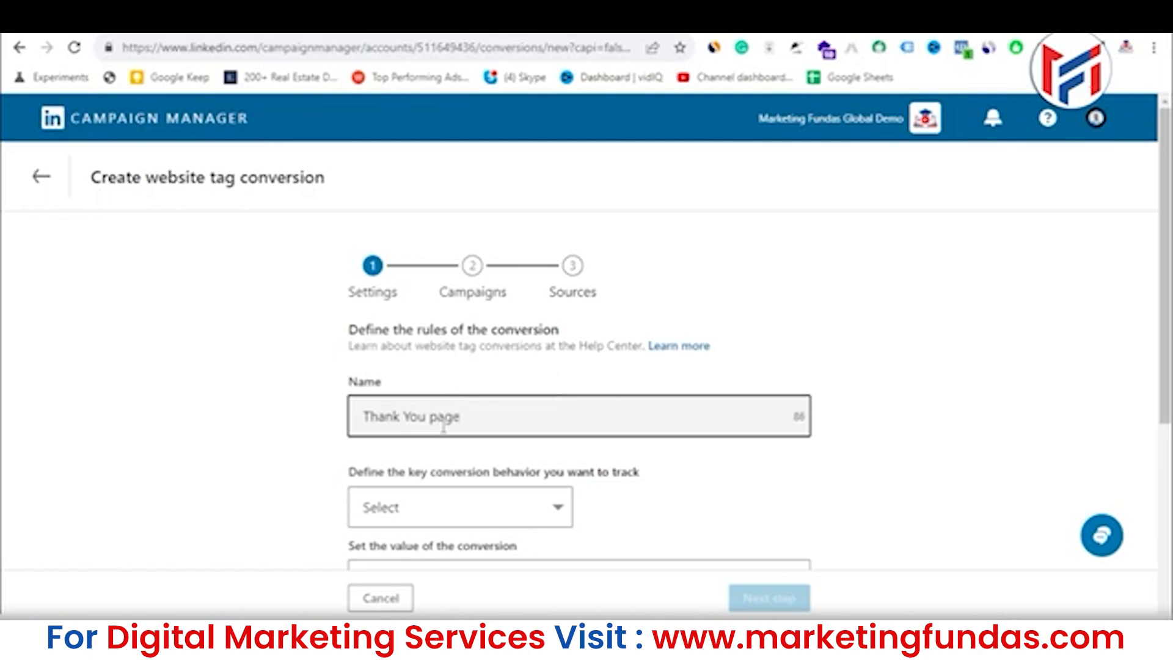
scroll(317, 406, "down", 2)
left_click_drag(344, 390, 675, 401)
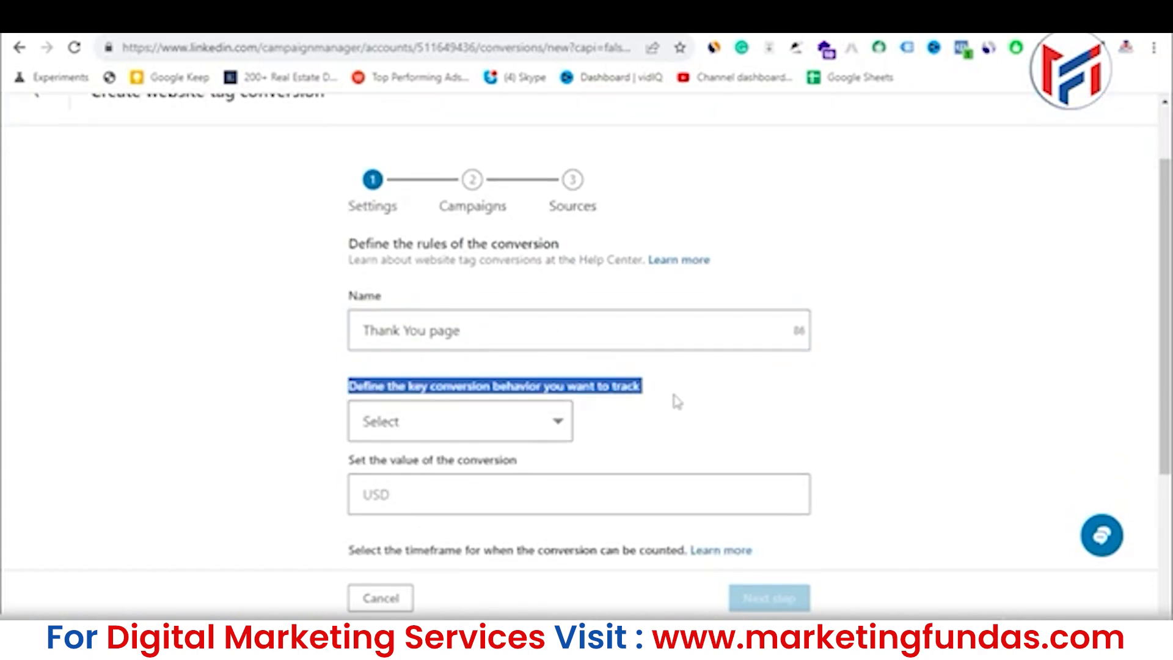
scroll(678, 401, "down", 2)
Set the conversion's tracked behaviour to Purchase
left_click(552, 349)
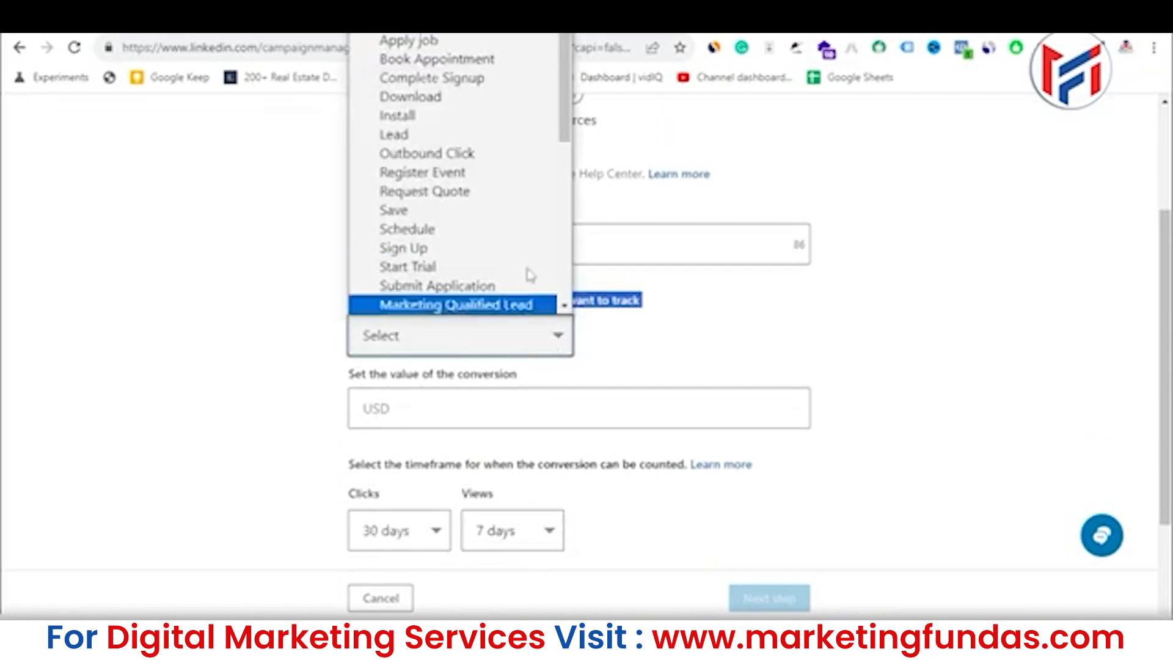
mouse_move(564, 112)
left_mouse_down()
mouse_move(579, 178)
mouse_move(566, 114)
left_mouse_up()
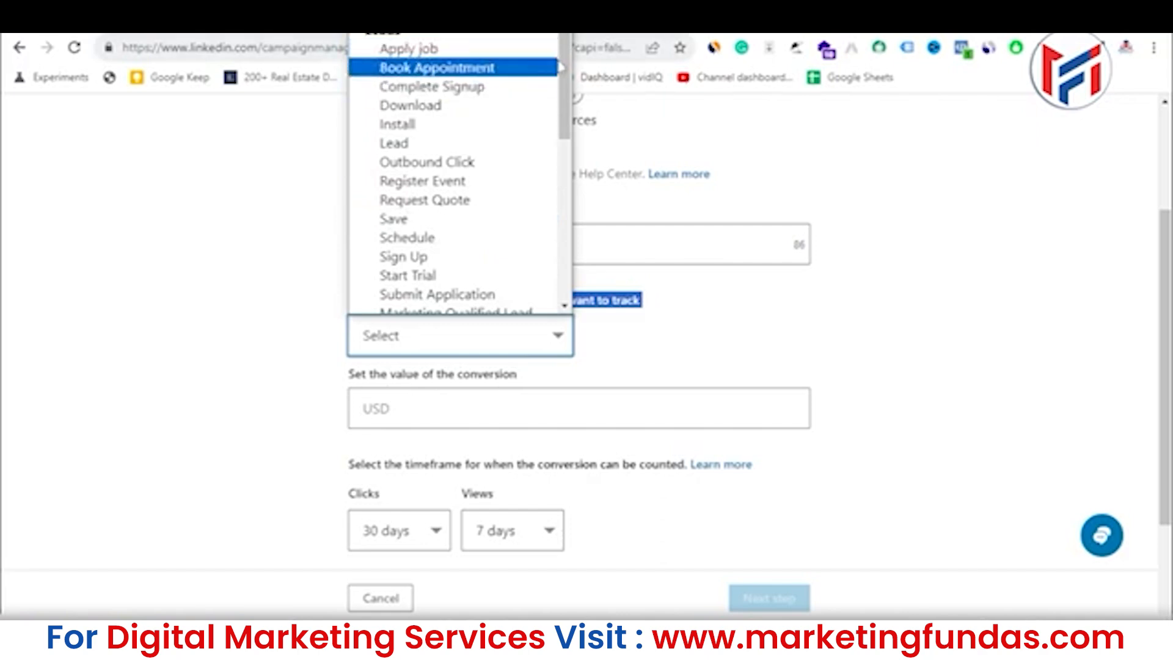
mouse_move(562, 69)
left_mouse_down()
mouse_move(567, 92)
mouse_move(566, 68)
left_mouse_up()
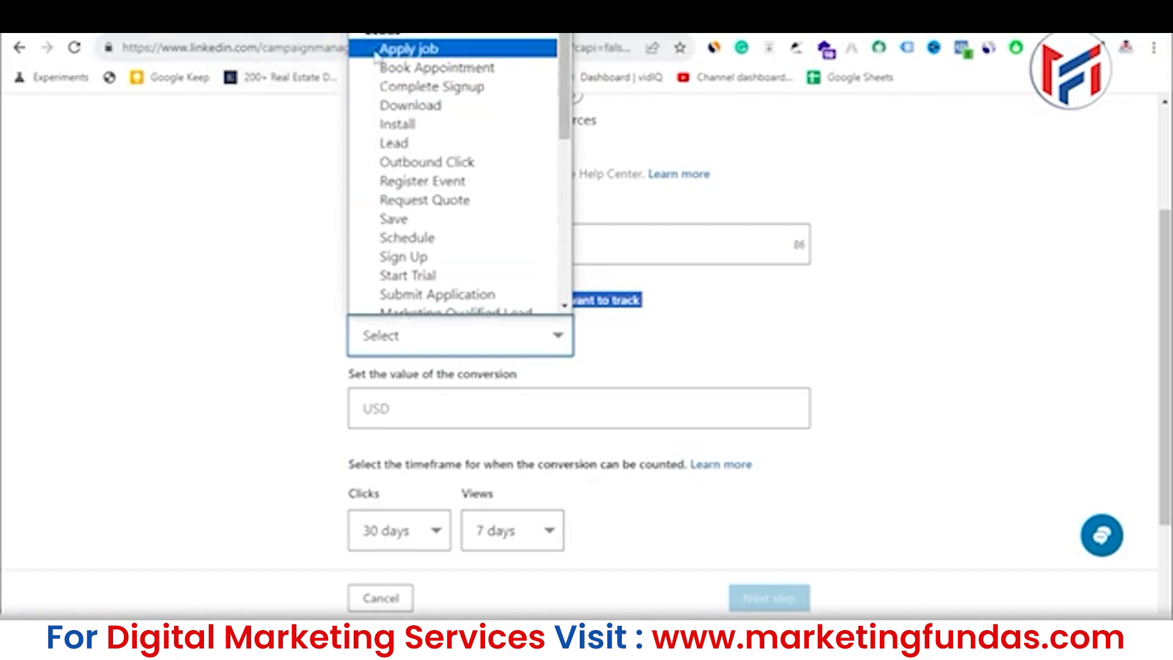
left_click(466, 335)
left_click(492, 331)
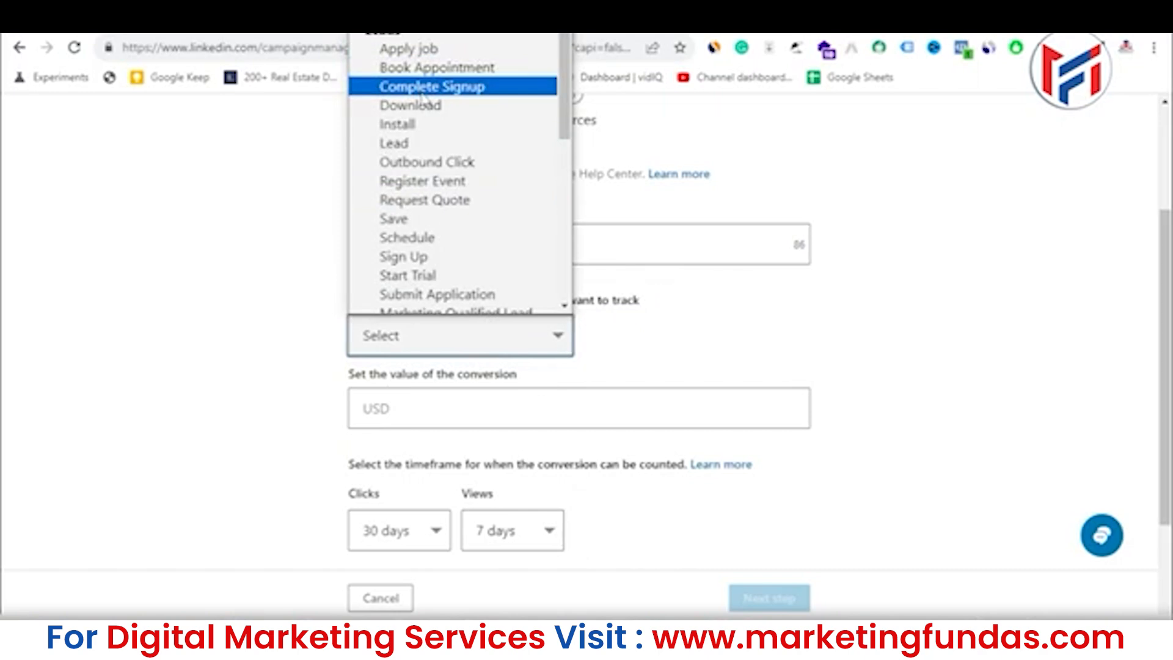
scroll(456, 160, "down", 3)
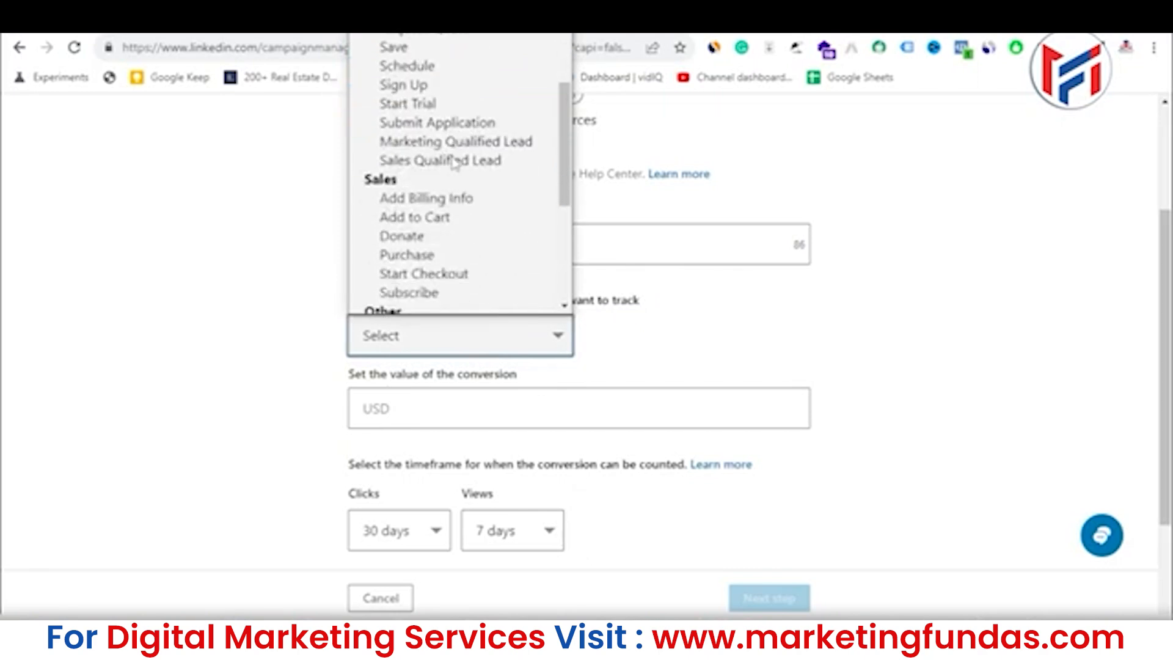
scroll(450, 122, "up", 3)
scroll(408, 122, "down", 6)
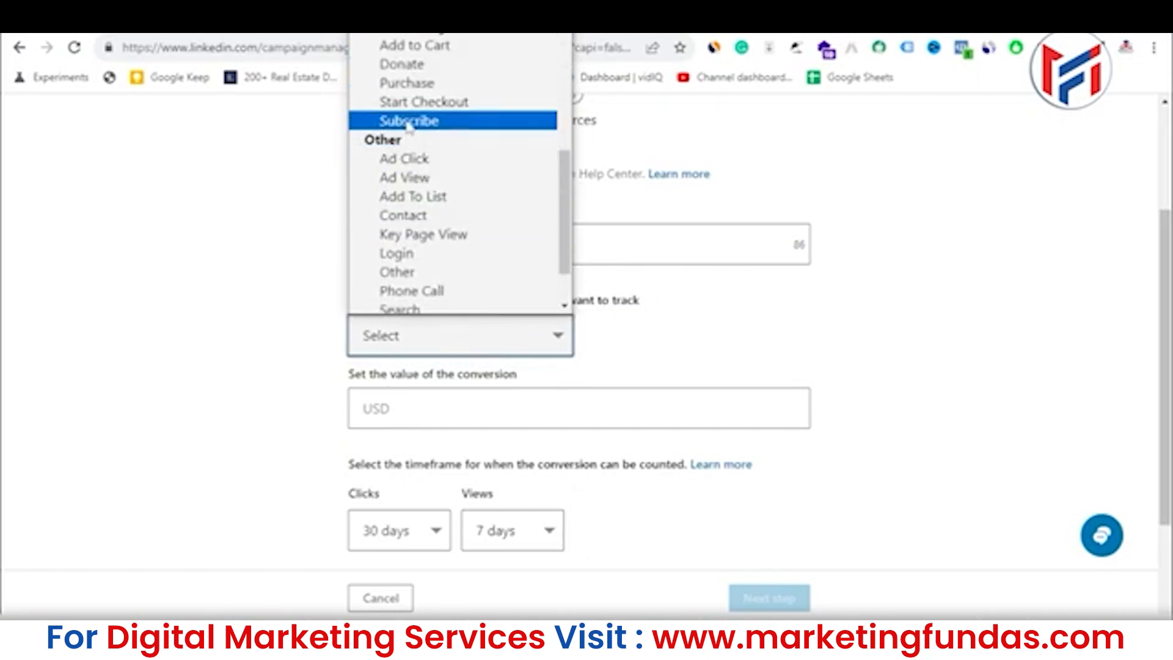
scroll(407, 92, "up", 1)
scroll(409, 122, "down", 2)
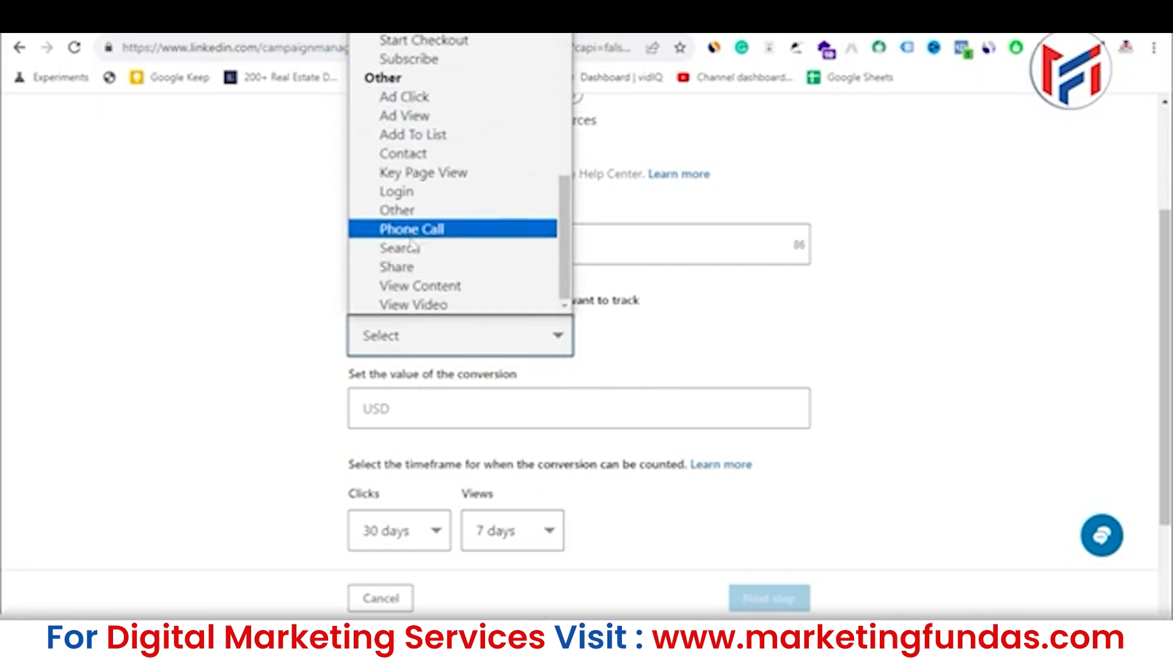
scroll(409, 157, "up", 3)
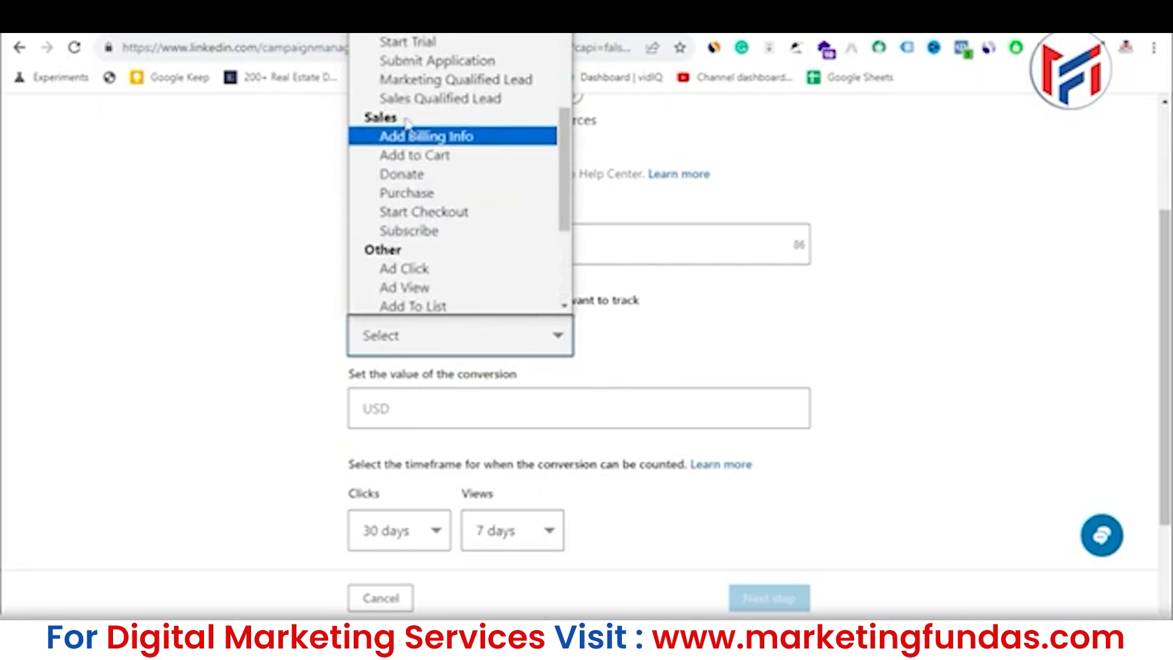
left_click(425, 196)
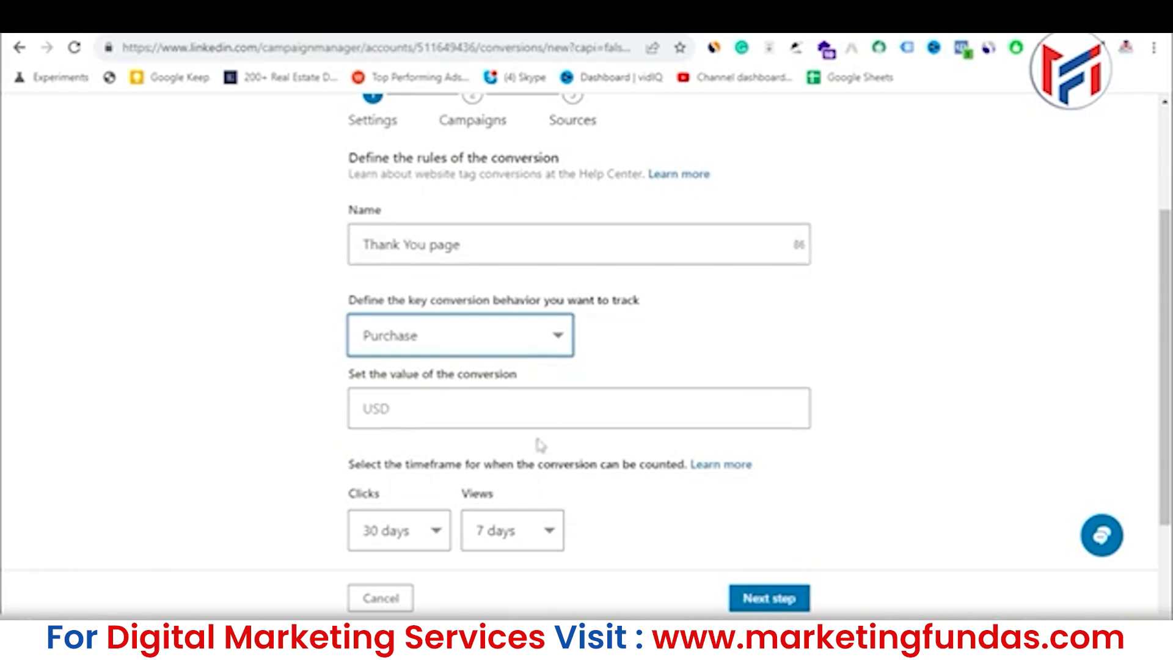
Select the USD conversion value field and clear the stray characters
left_click_drag(338, 382, 518, 377)
left_click(538, 403)
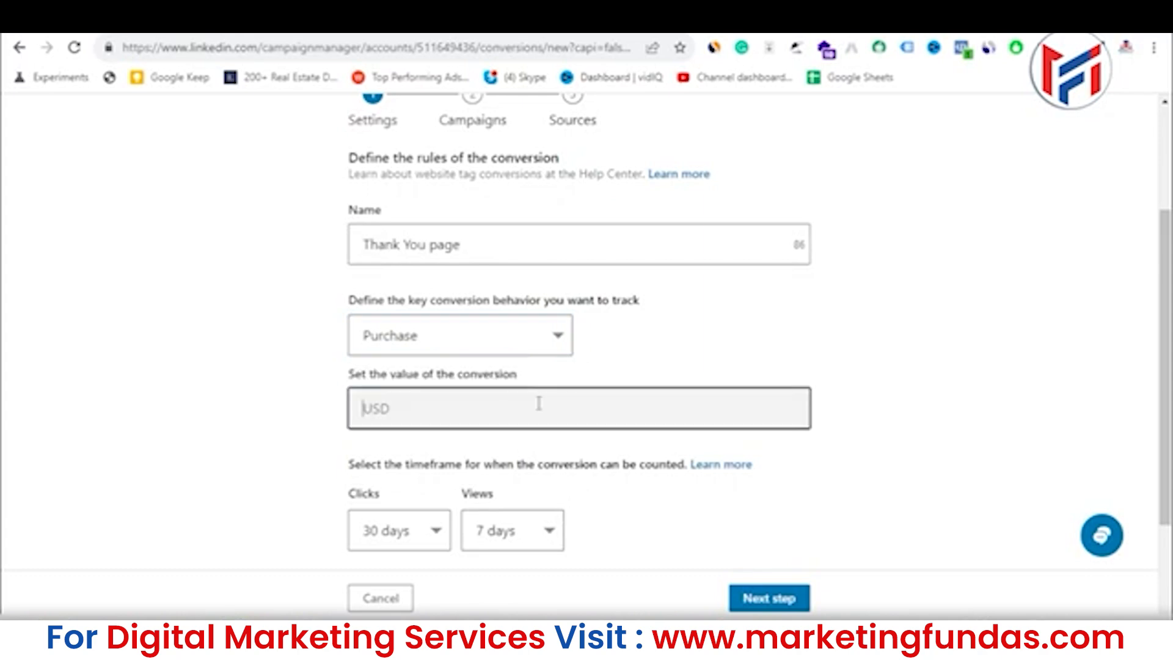
type("**")
key("BackSpace")
key("BackSpace")
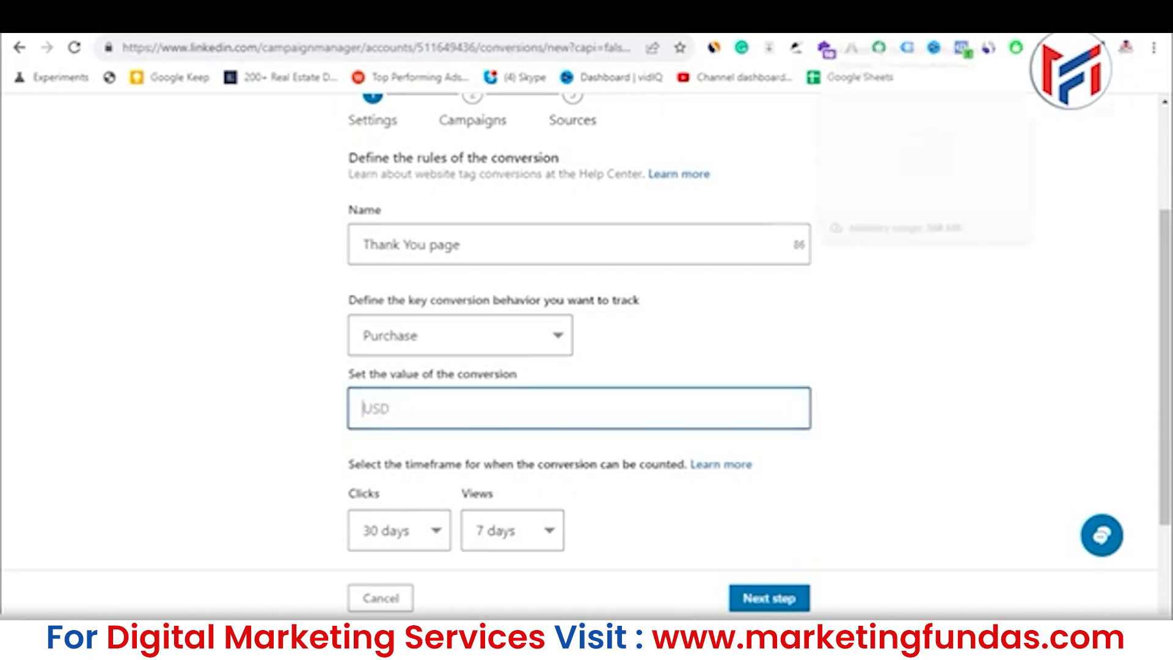
View the live store homepage from WooCommerce admin and dismiss the push-notification prompt
left_click(860, 22)
mouse_move(80, 110)
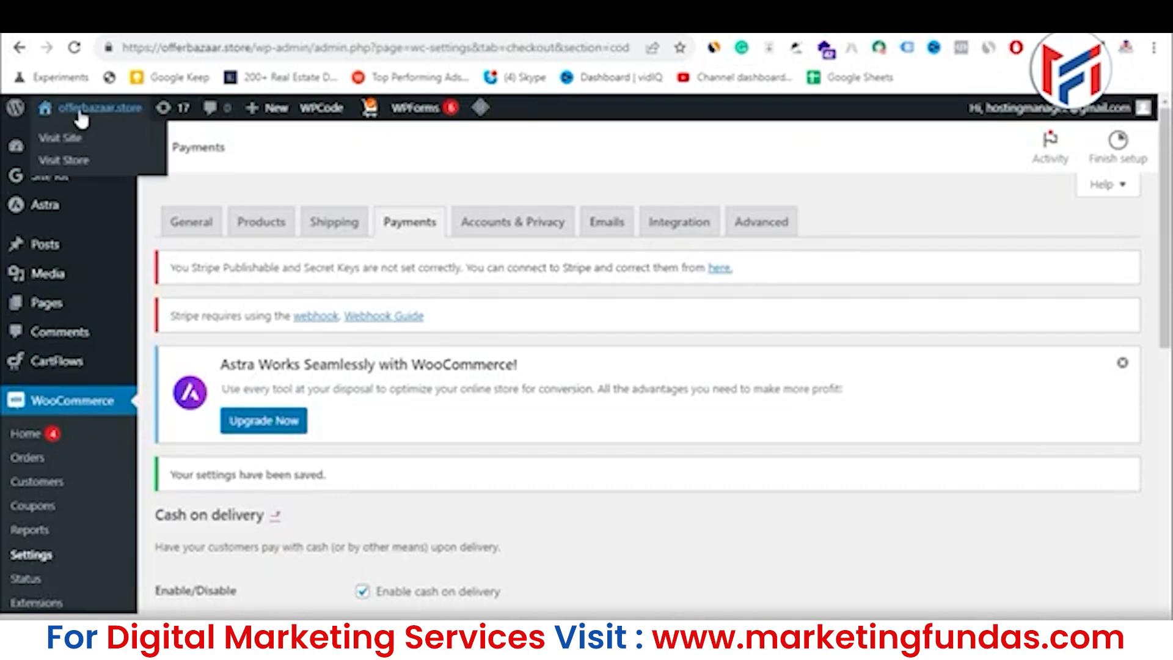
left_click(102, 141)
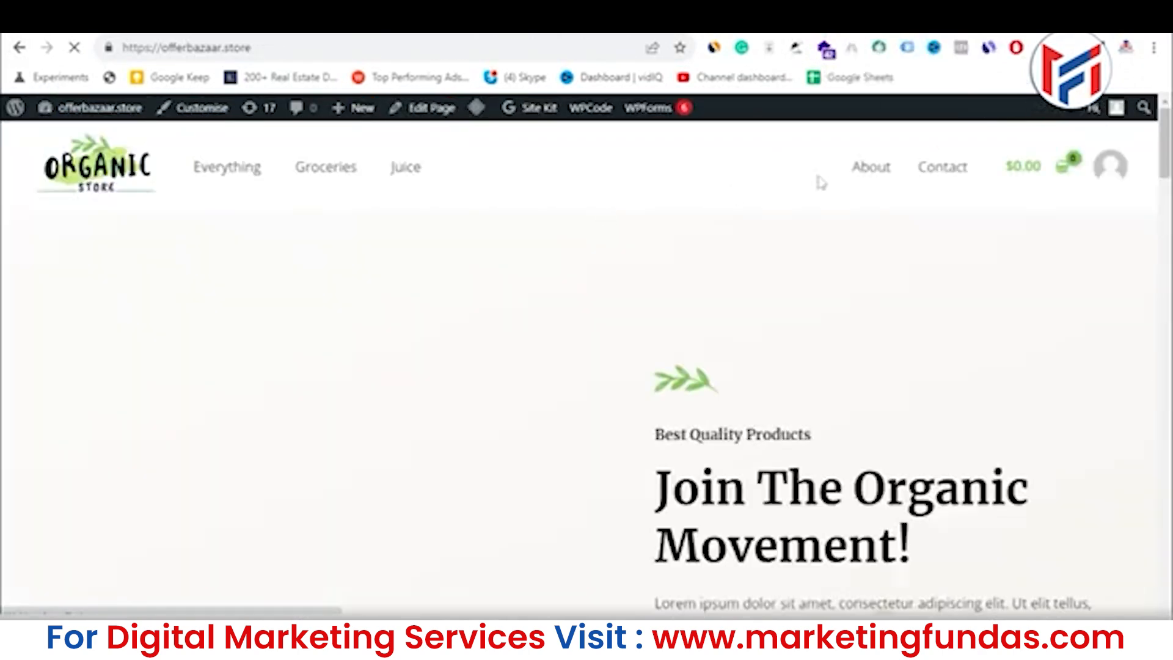
scroll(817, 183, "down", 4)
scroll(587, 366, "down", 8)
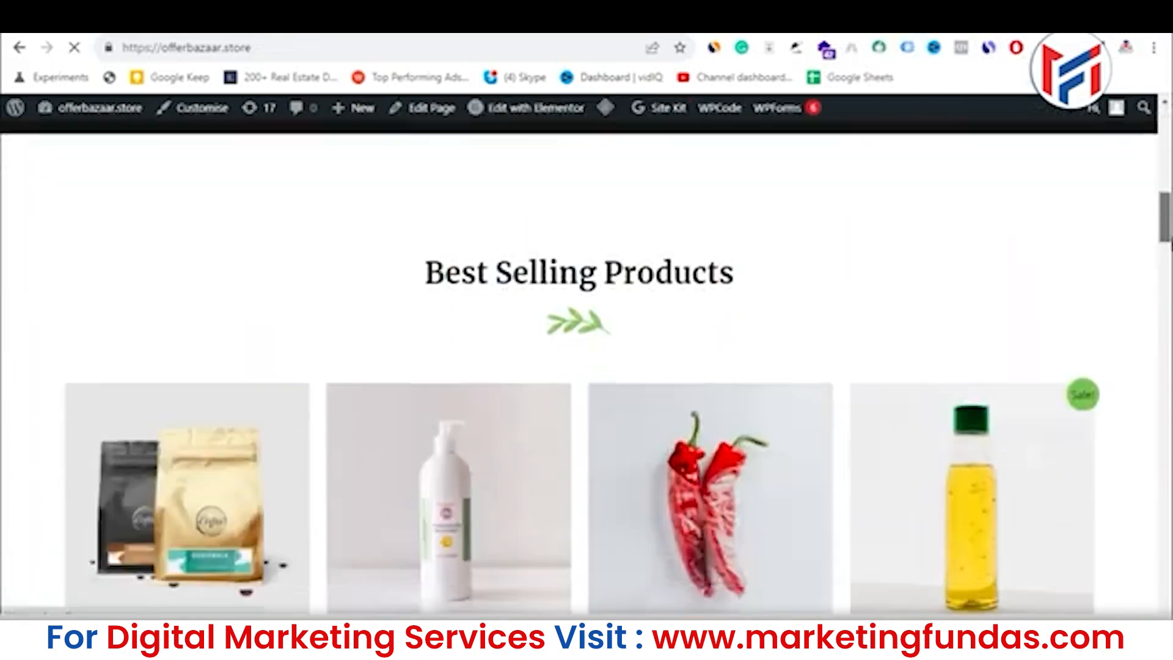
scroll(586, 367, "down", 4)
left_click(541, 186)
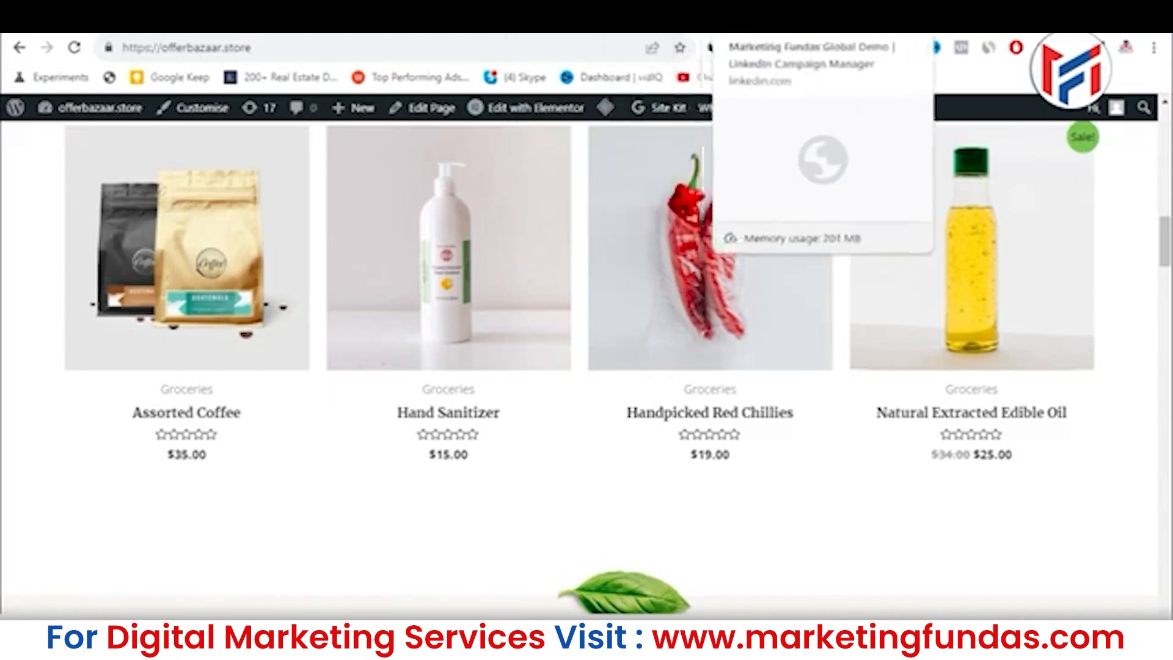
Back in LinkedIn, enter 1 so the conversion value becomes $1.00
left_click(764, 20)
type("1")
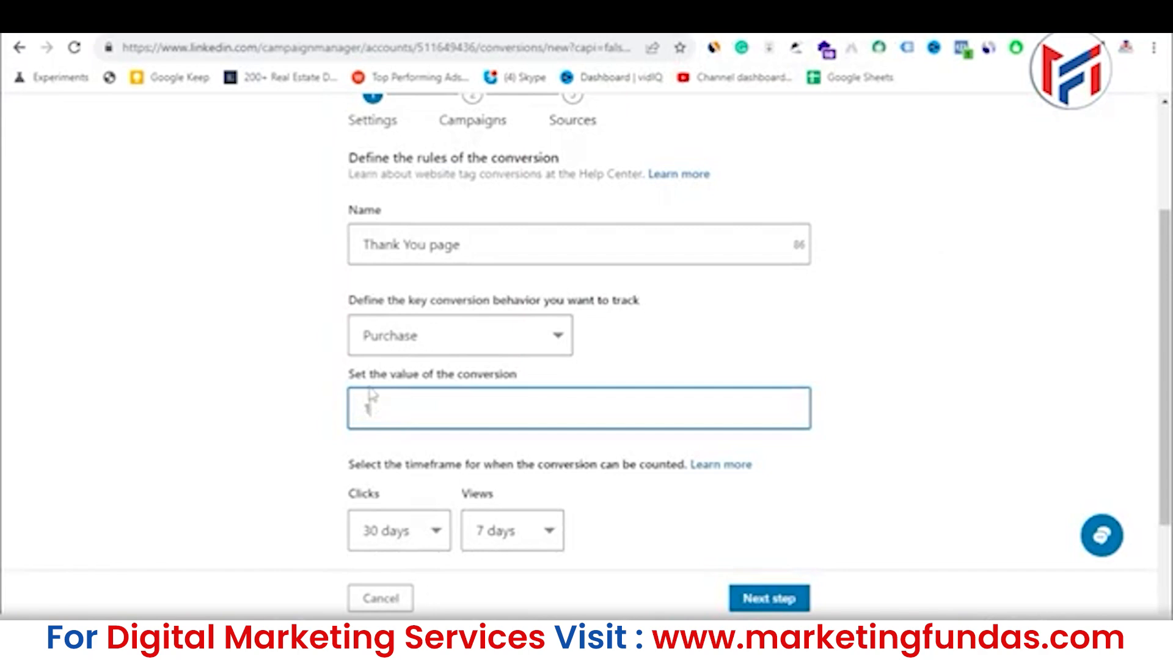
left_click(282, 420)
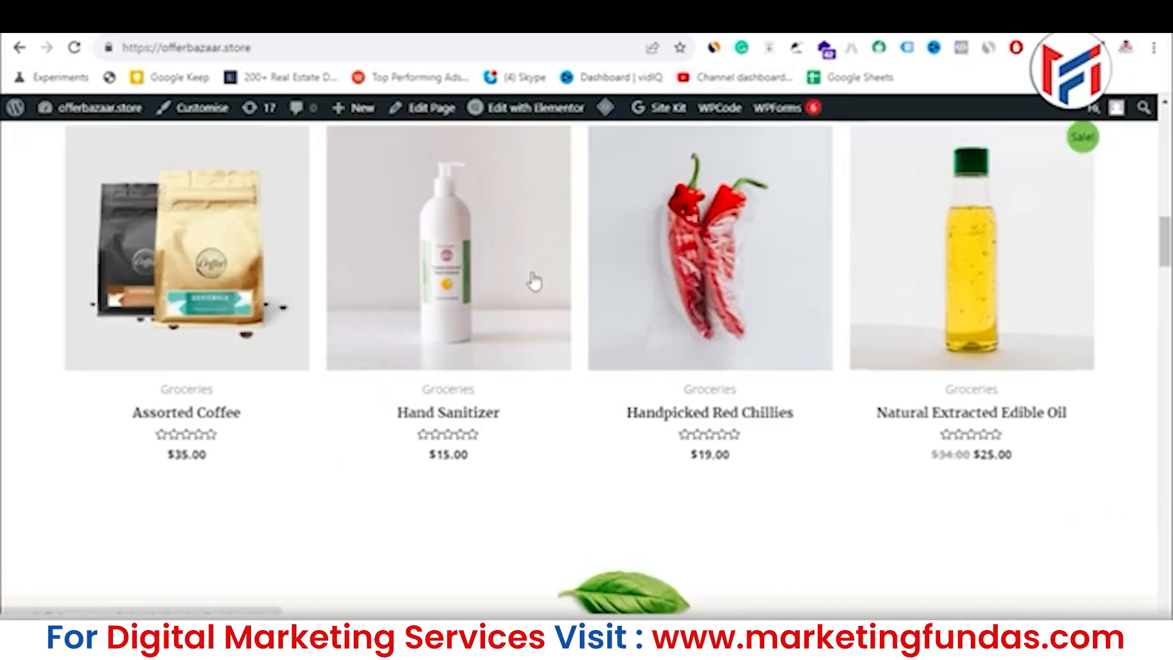
scroll(535, 281, "up", 12)
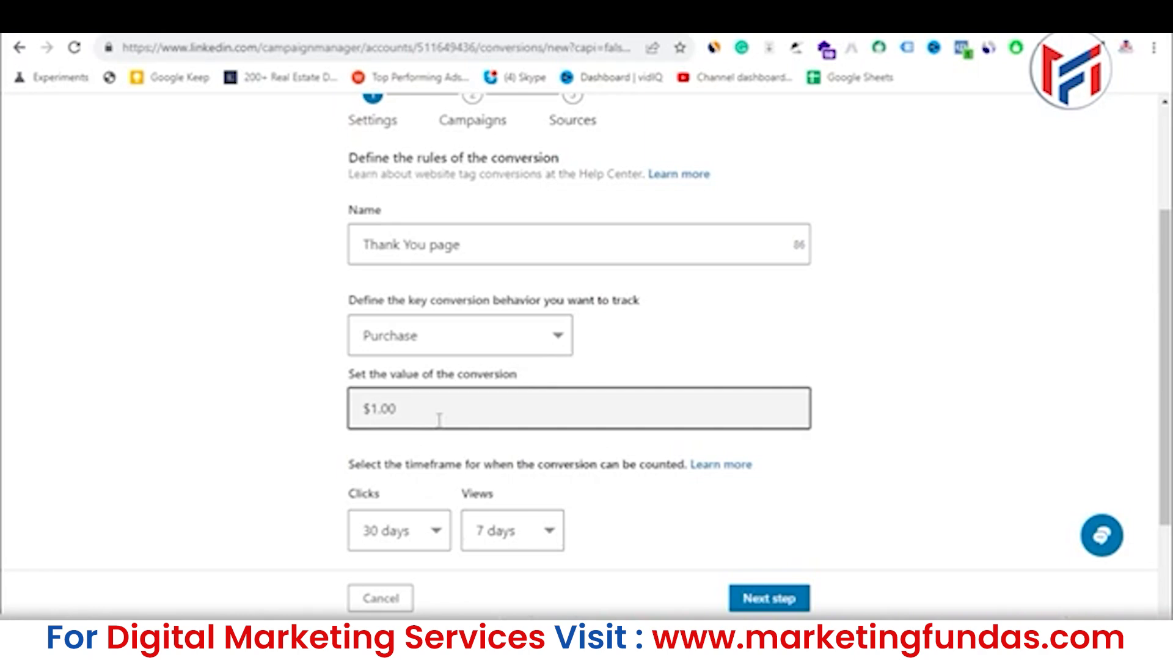
Keep the conversion counting windows at 30-day click and 7-day view
scroll(391, 440, "down", 3)
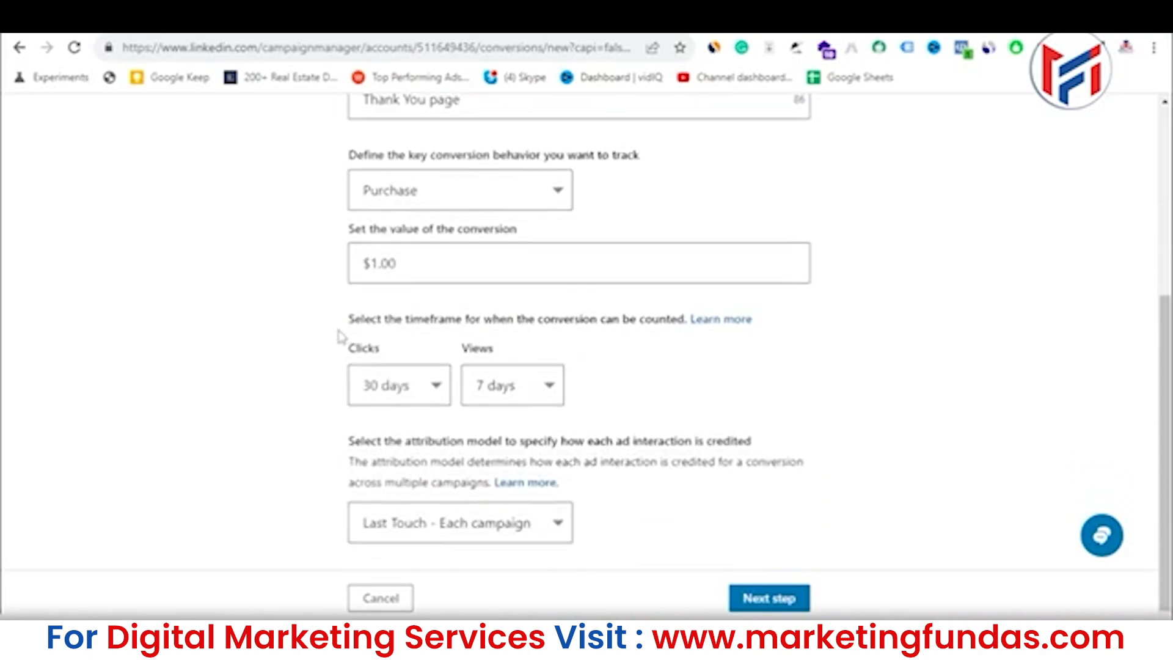
left_click_drag(756, 320, 520, 330)
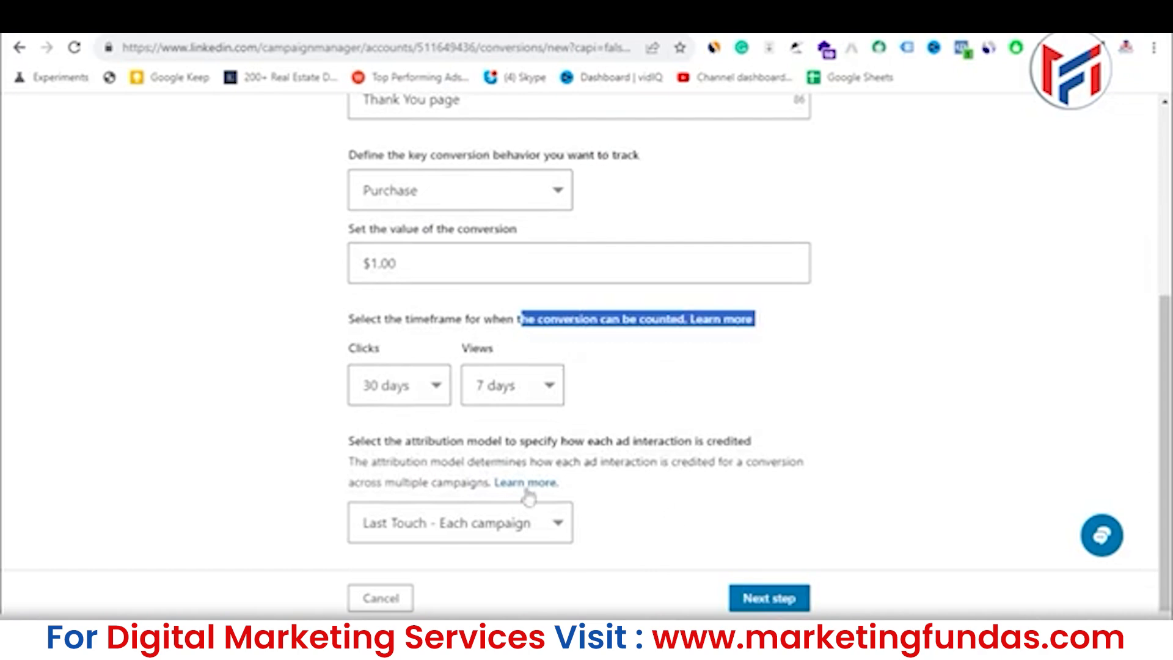
left_click(237, 432)
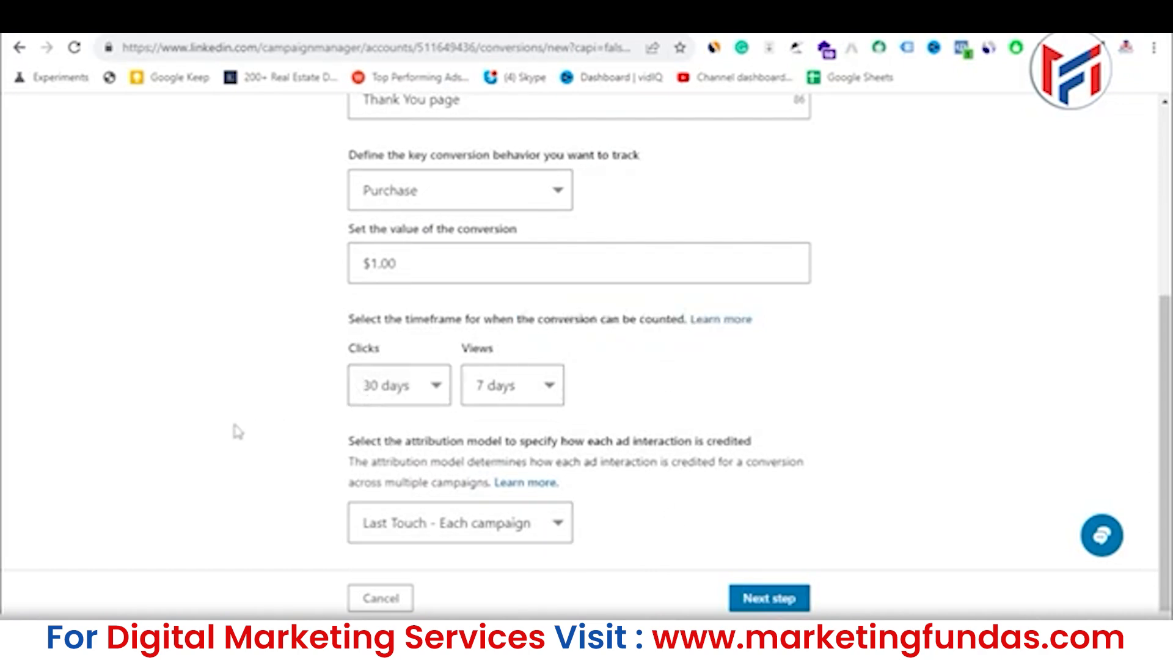
left_click(430, 389)
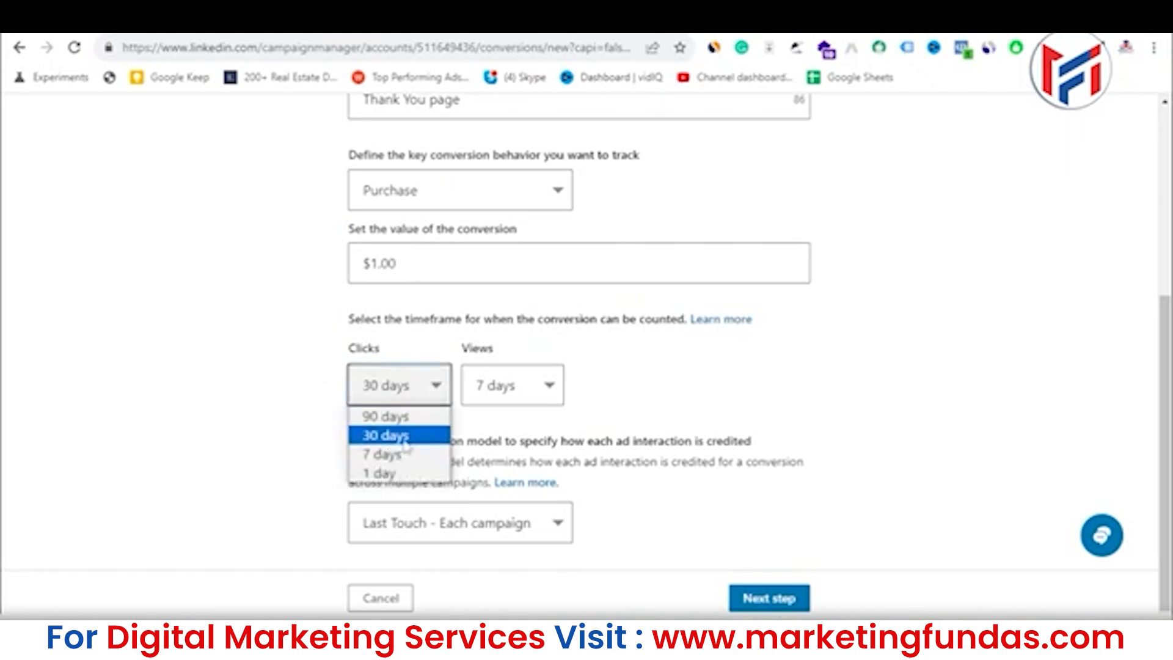
left_click(370, 435)
left_click(529, 391)
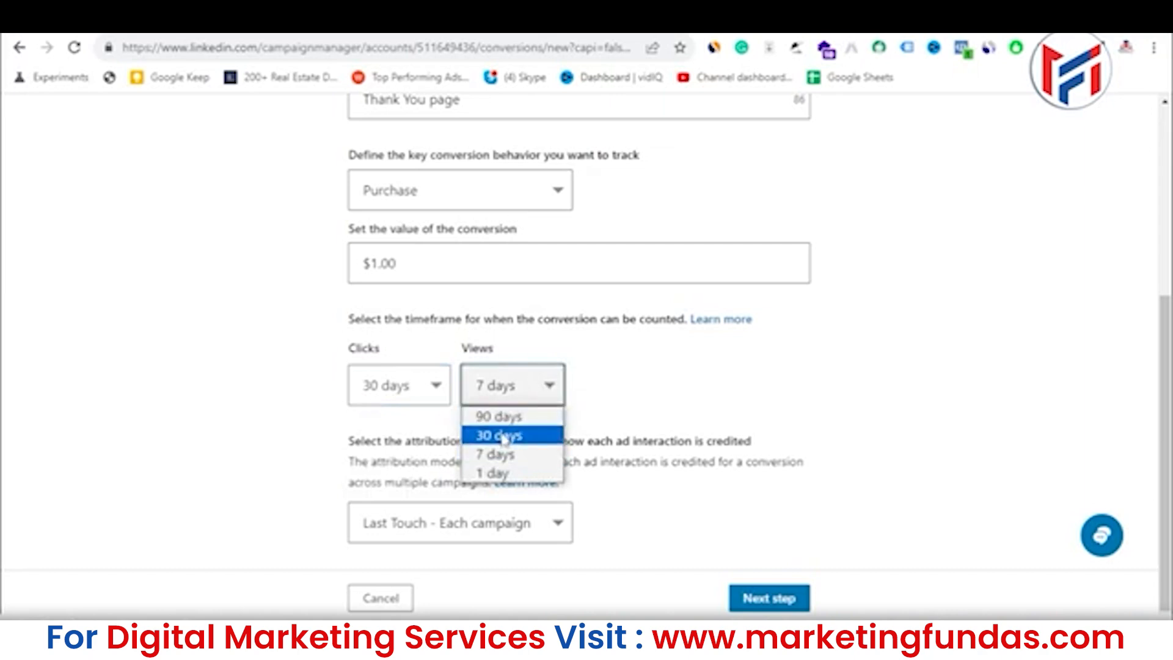
left_click(499, 457)
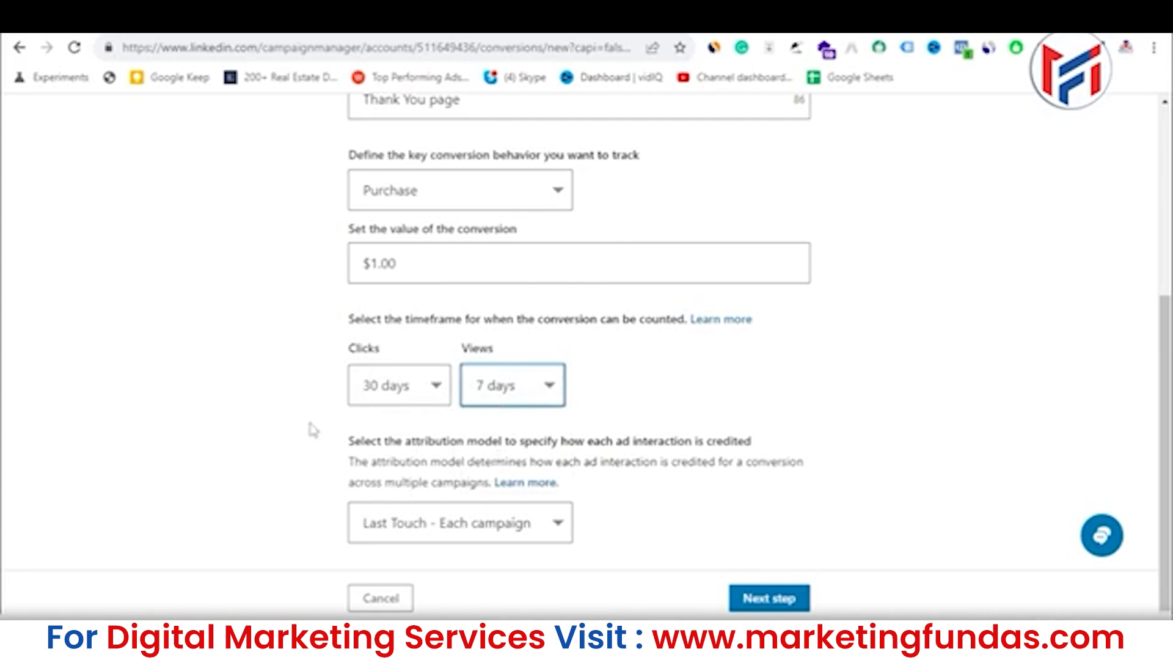
Keep 'Last Touch - Each campaign' attribution and advance to the Campaigns step
left_click_drag(333, 440, 468, 446)
left_click(332, 481)
left_click(452, 523)
left_click(458, 538)
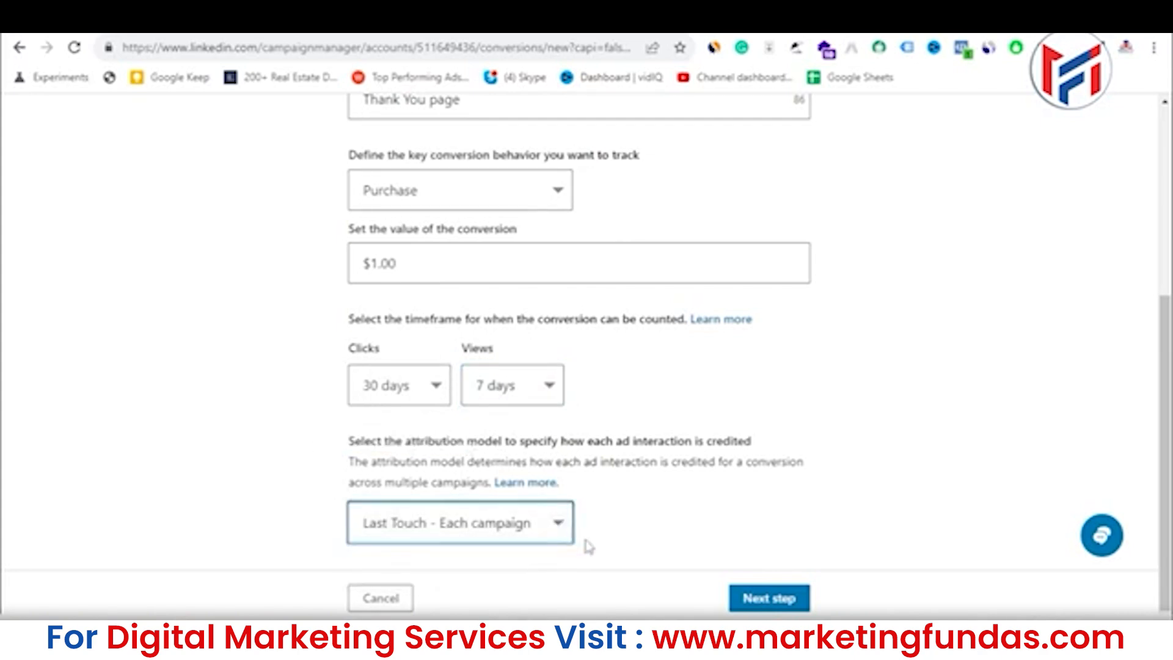
left_click(560, 525)
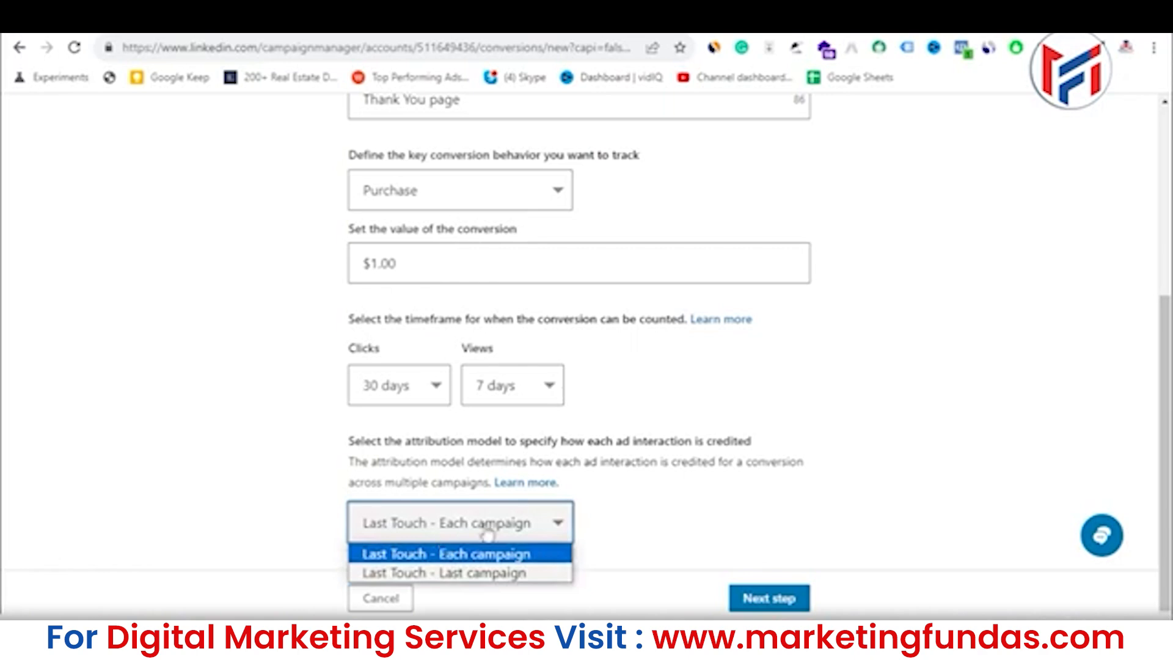
left_click(467, 552)
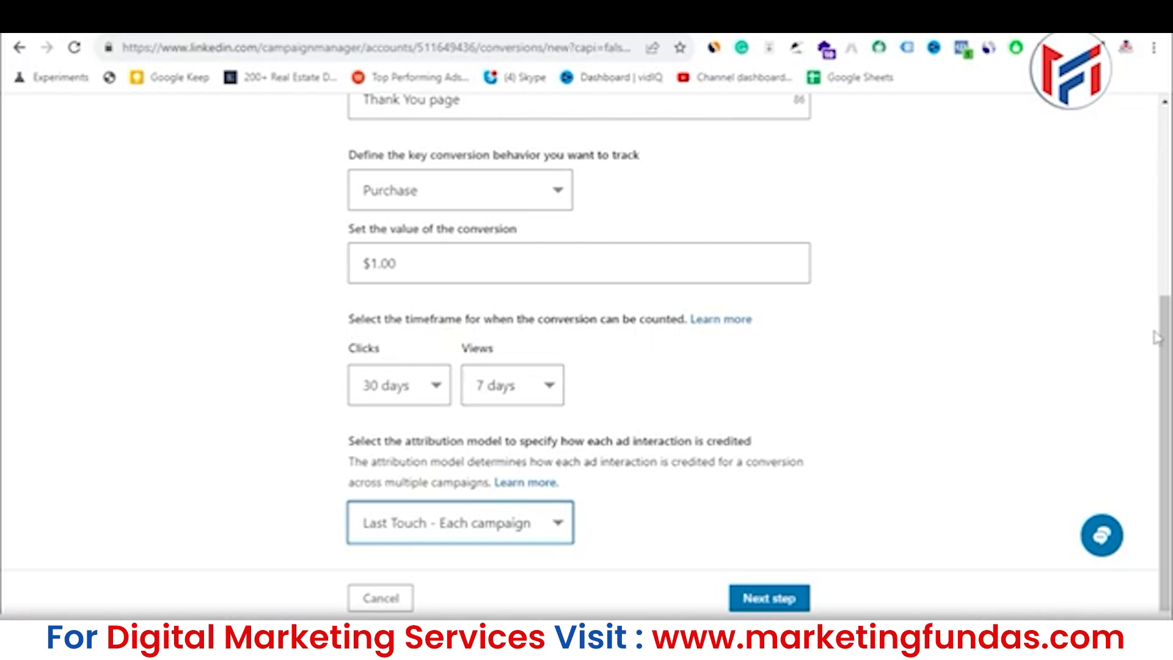
scroll(966, 398, "up", 4)
scroll(794, 397, "down", 4)
left_click(770, 599)
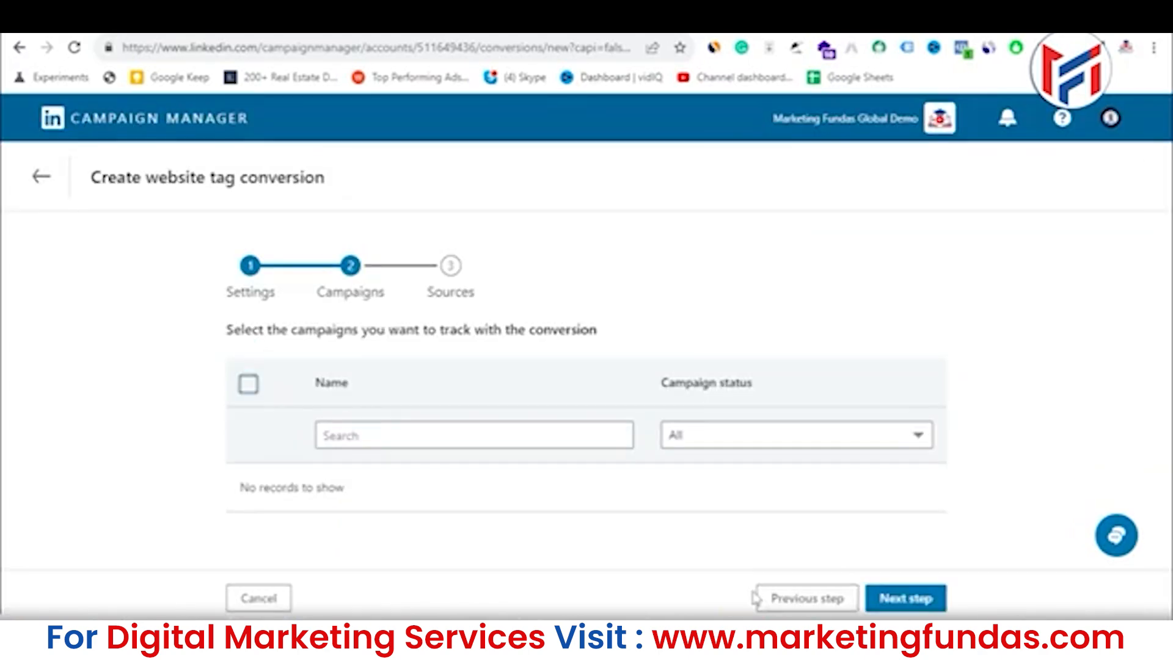
Read through the campaign selection instruction on the Campaigns step
left_click_drag(226, 330, 603, 357)
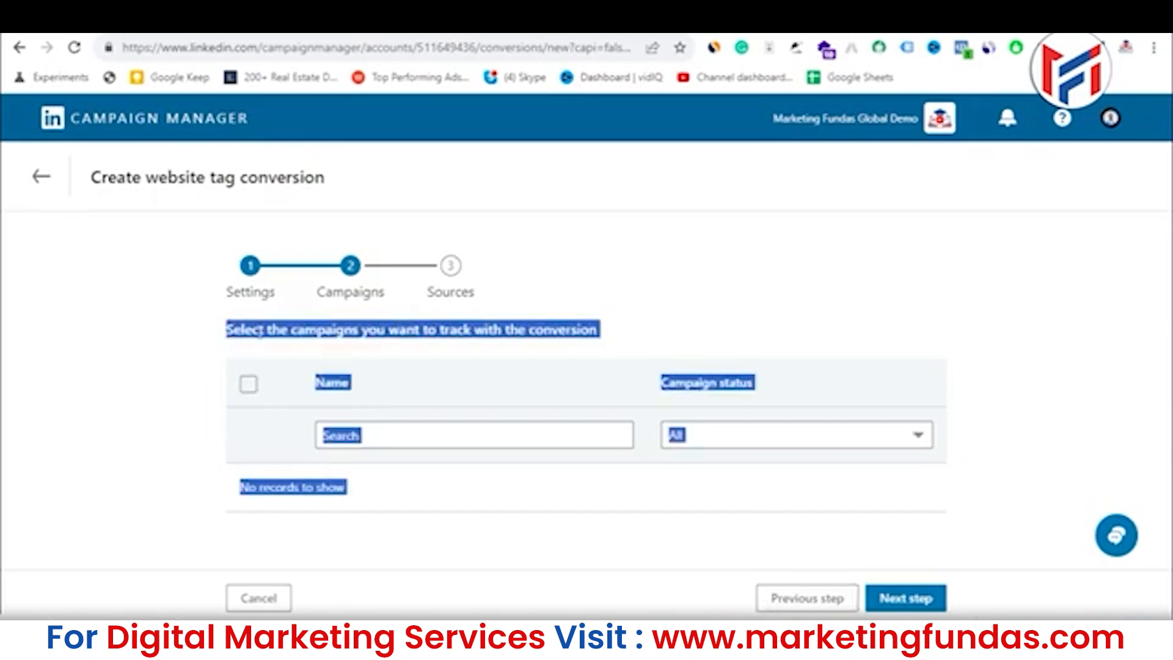
left_click(250, 330)
left_click_drag(226, 330, 241, 330)
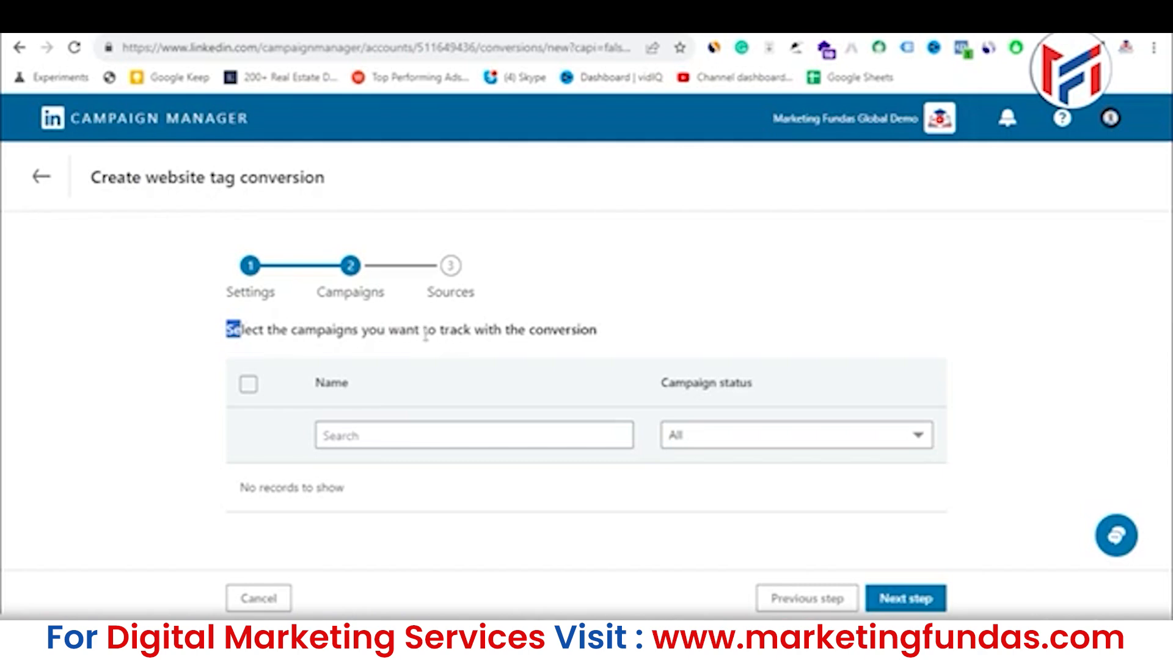
left_click_drag(469, 331, 628, 340)
left_click(626, 335)
left_click_drag(628, 338, 225, 269)
left_click(117, 309)
Search campaigns for 'ddf', check the status filter, clear the search, and continue to Sources
left_click(498, 435)
type("ddf")
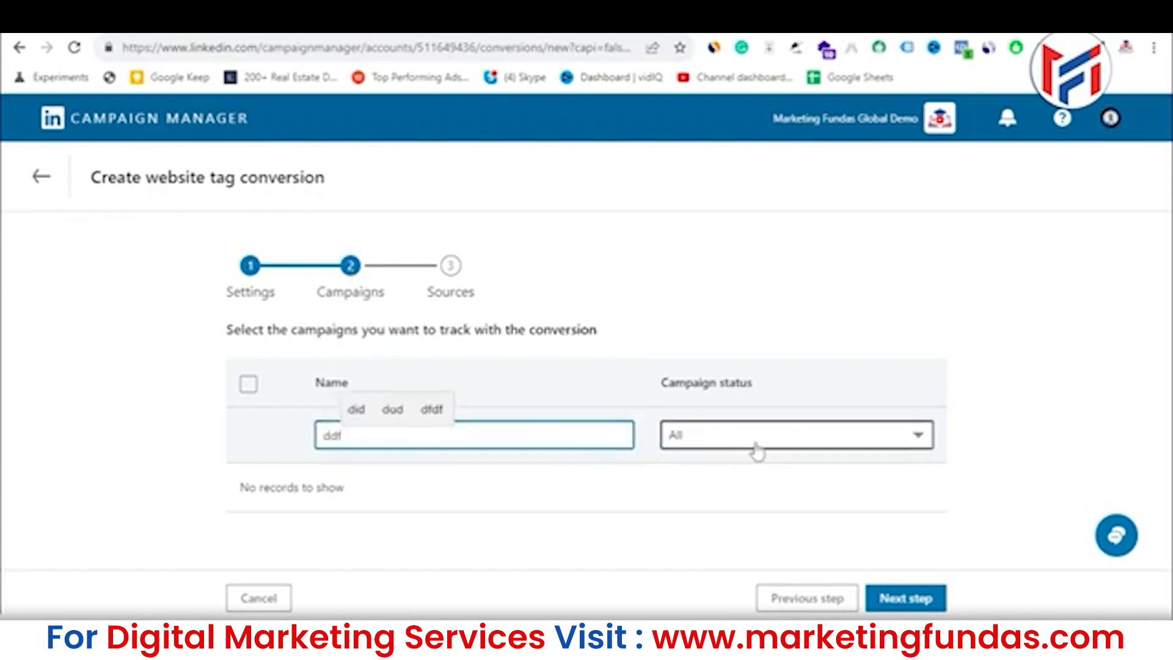
left_click(757, 452)
left_click(615, 296)
double_click(385, 438)
left_click(864, 445)
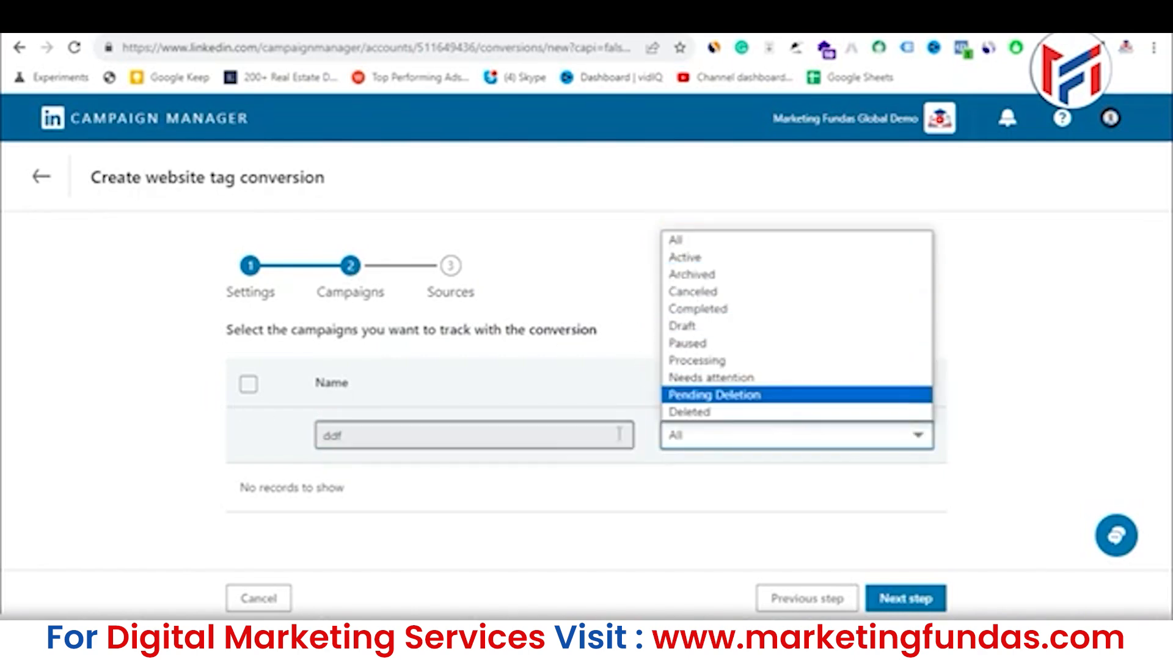
double_click(466, 434)
key("BackSpace")
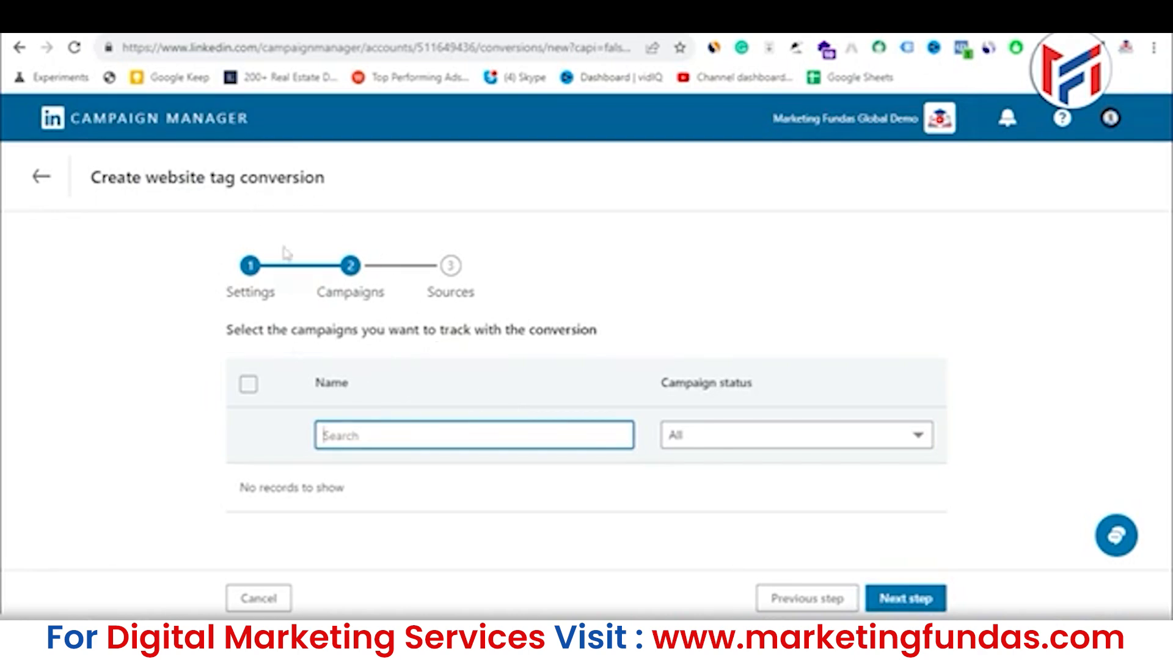
left_click(892, 598)
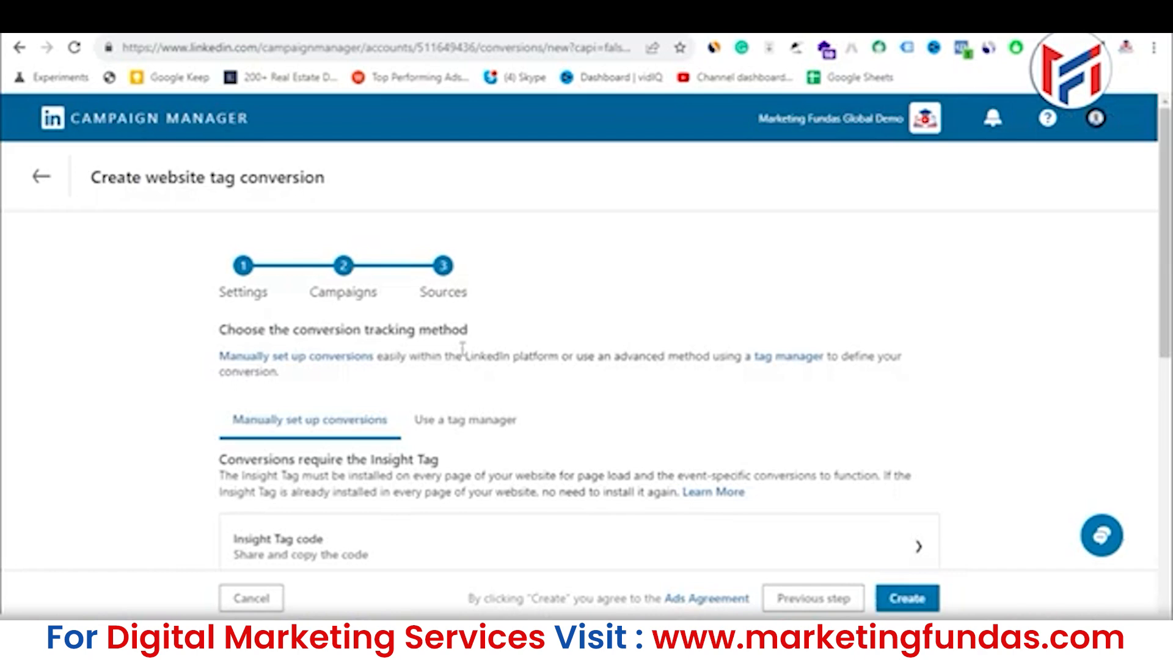
scroll(463, 352, "down", 3)
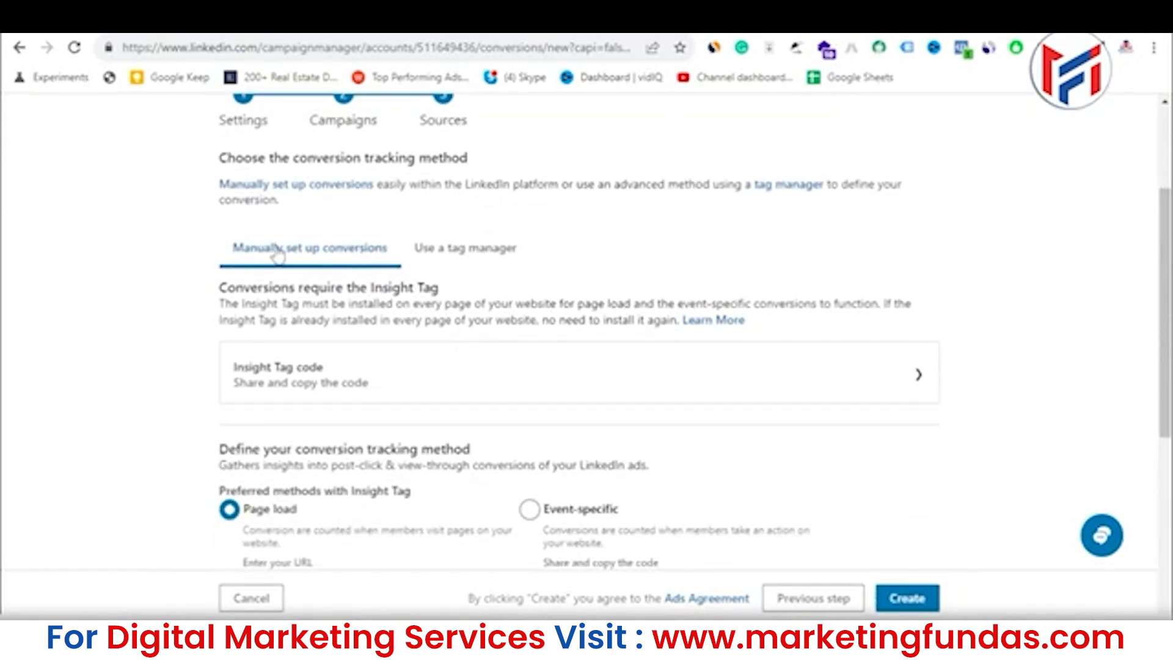
left_click(456, 266)
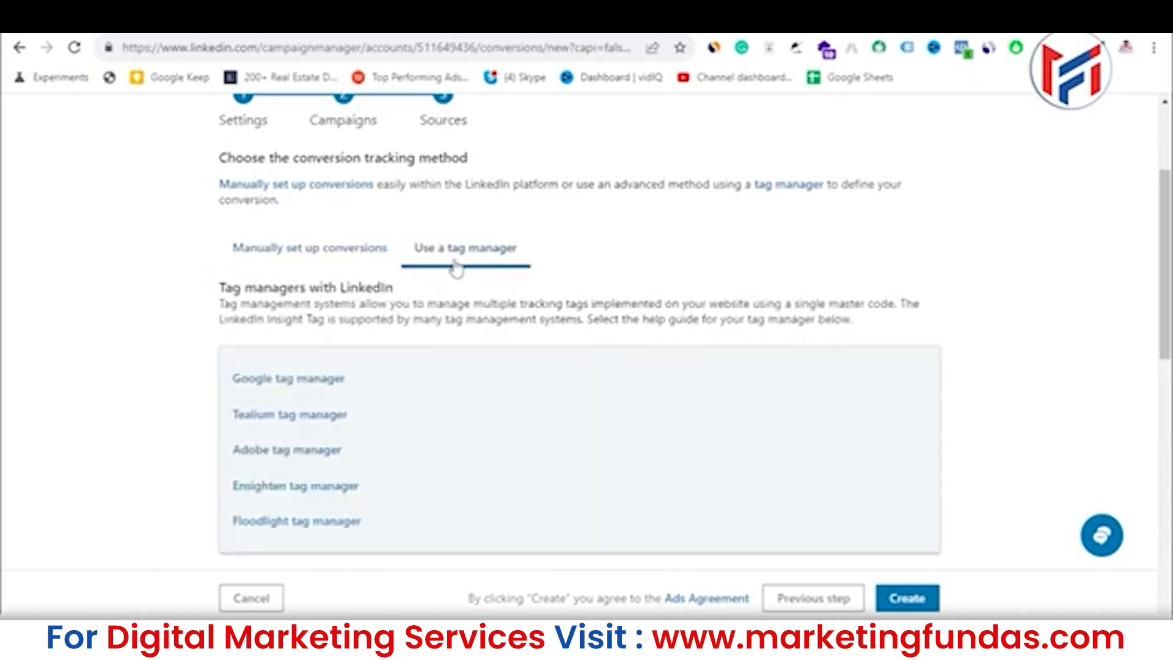
left_click(315, 260)
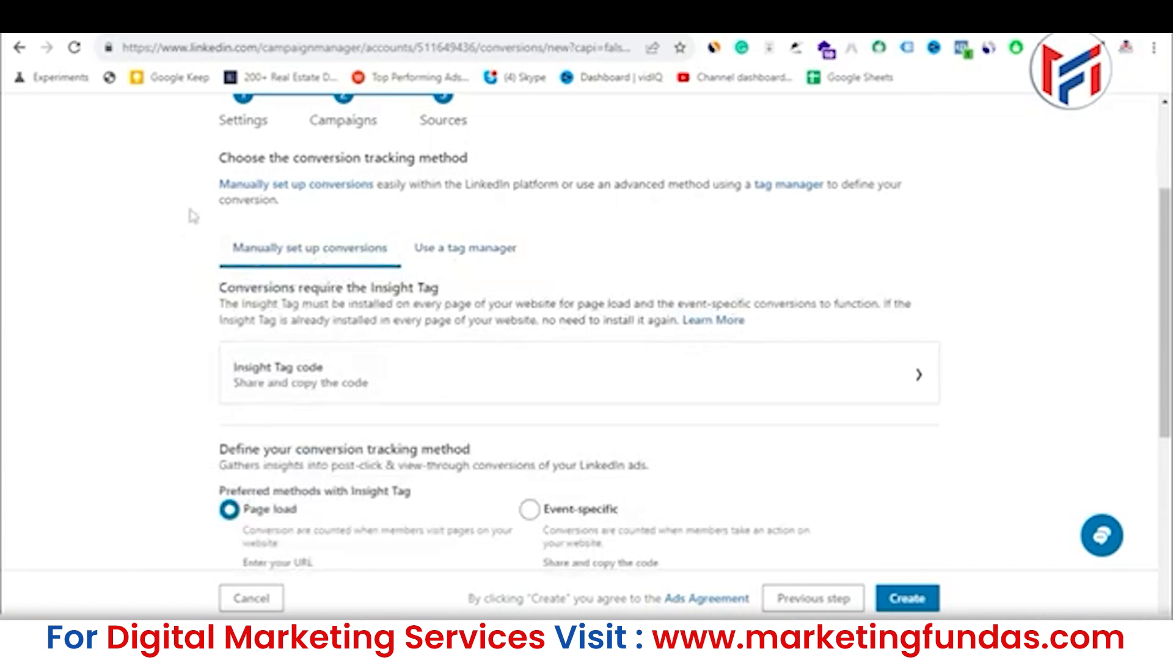
left_click(496, 251)
scroll(387, 395, "down", 1)
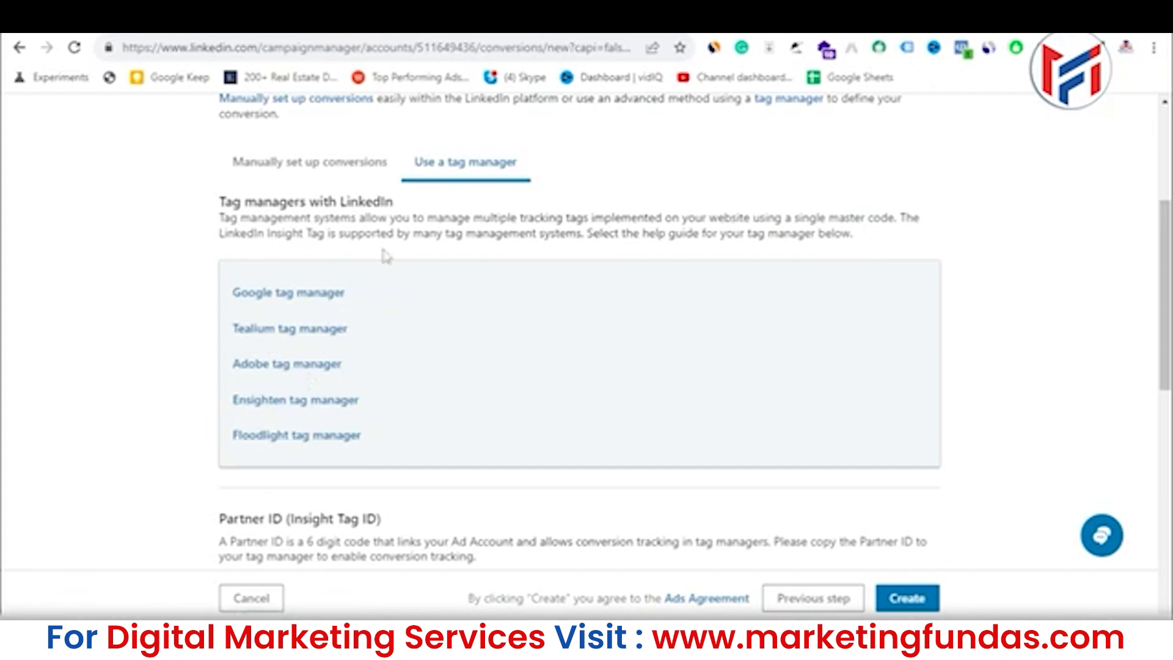
scroll(406, 180, "down", 2)
scroll(382, 272, "up", 1)
scroll(382, 275, "up", 3)
left_click(342, 260)
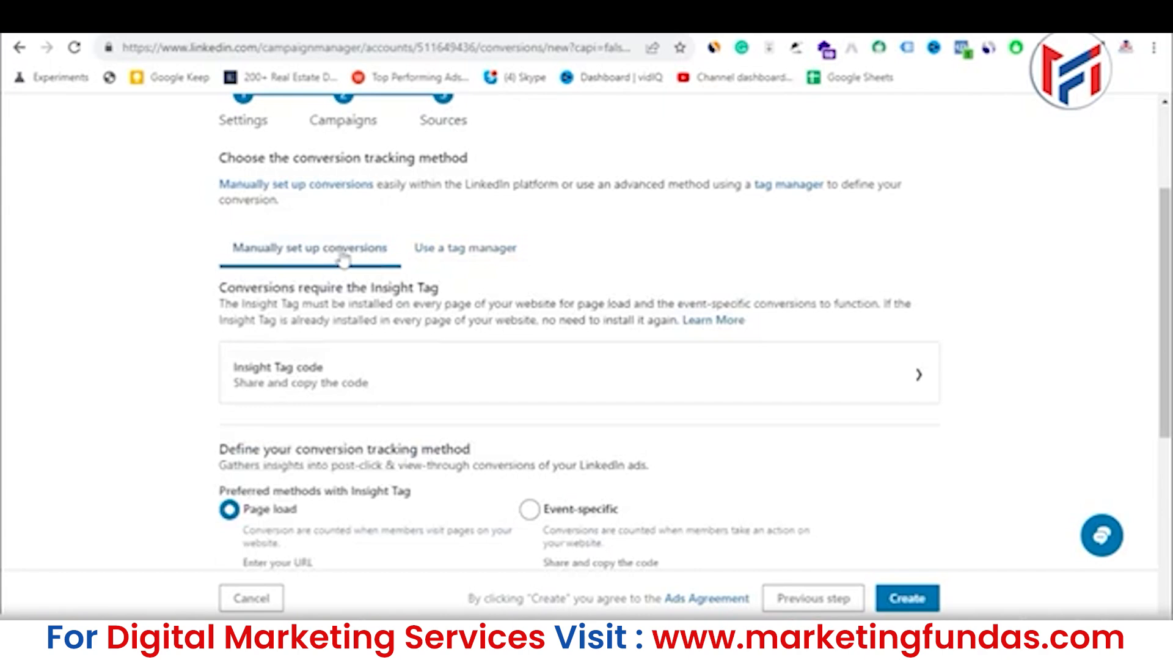
left_click(343, 261)
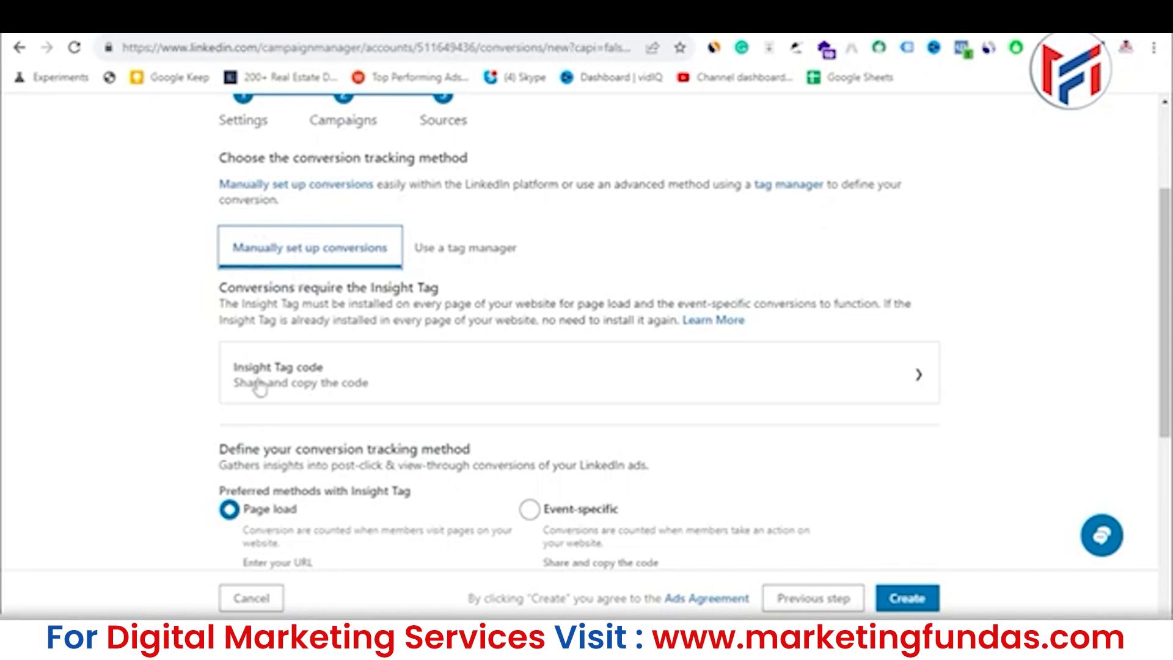
Expand the Insight Tag code row and copy the script
left_click(873, 386)
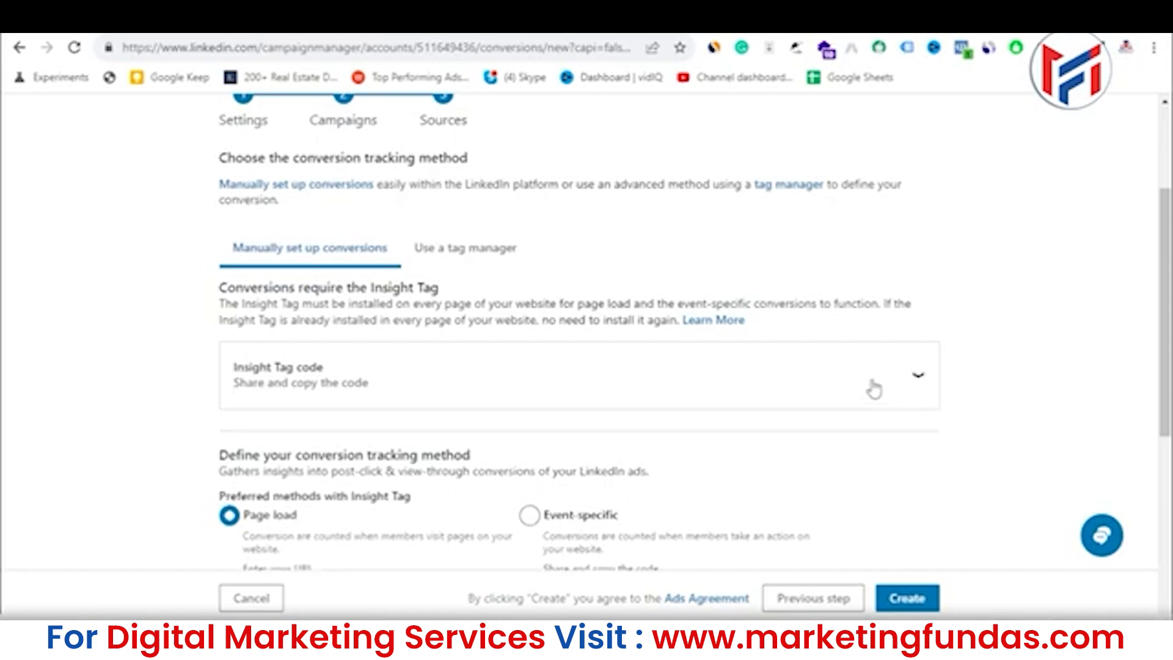
scroll(872, 385, "down", 3)
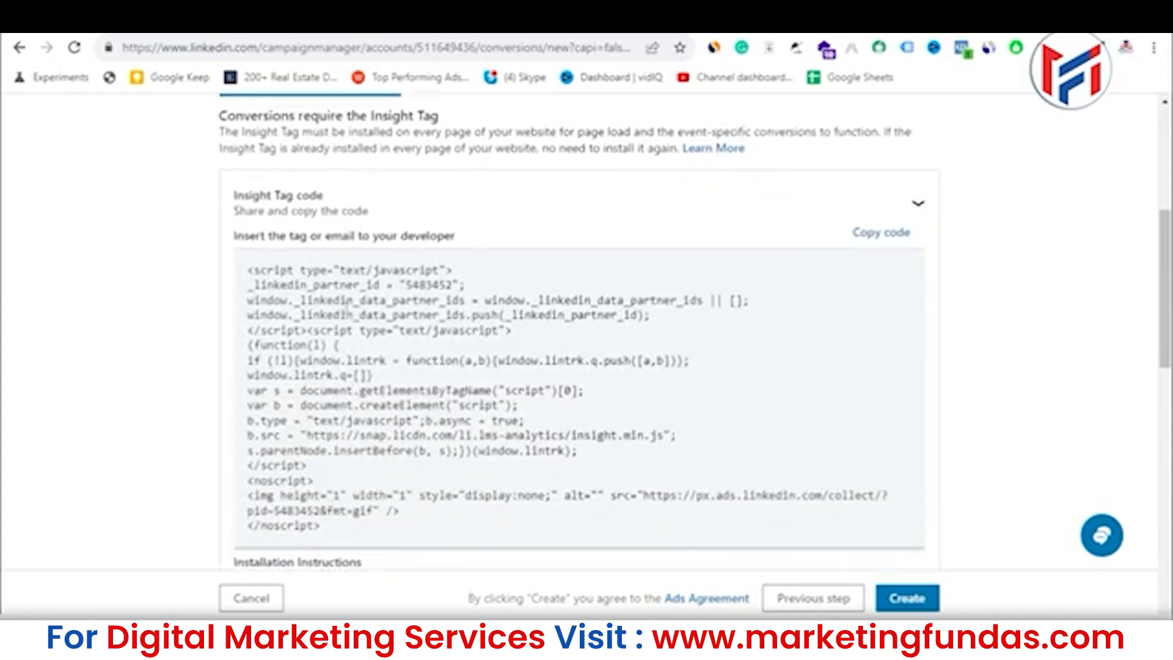
left_click(896, 247)
Scroll through the Insight Tag footer installation instructions
scroll(1016, 304, "down", 3)
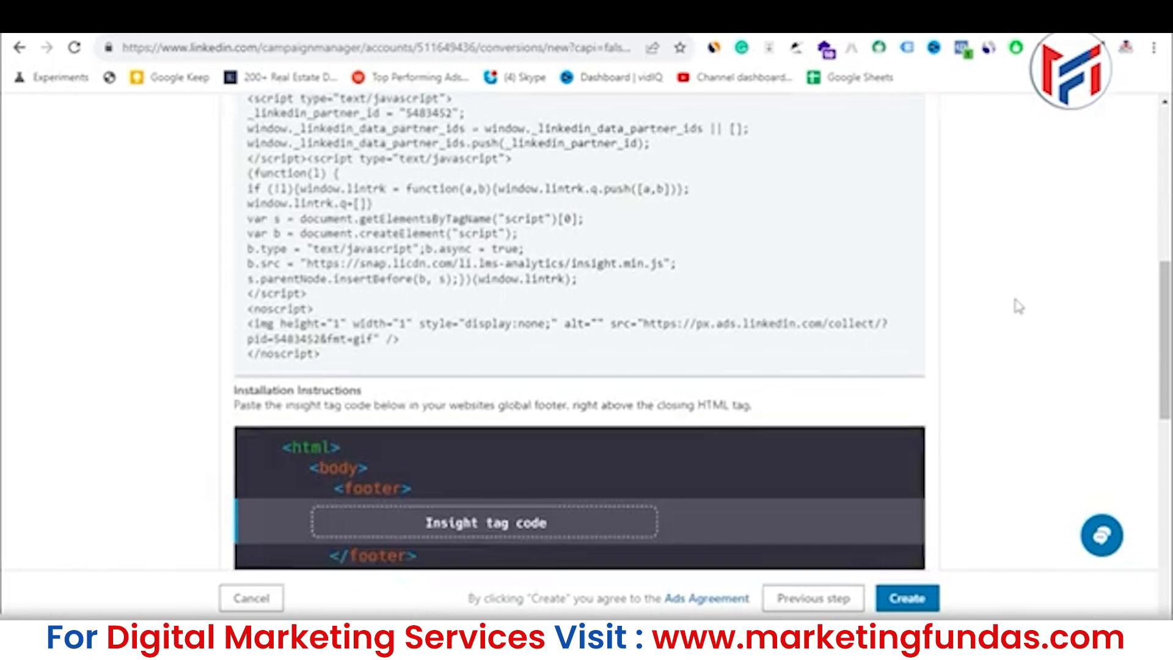
scroll(1017, 306, "down", 3)
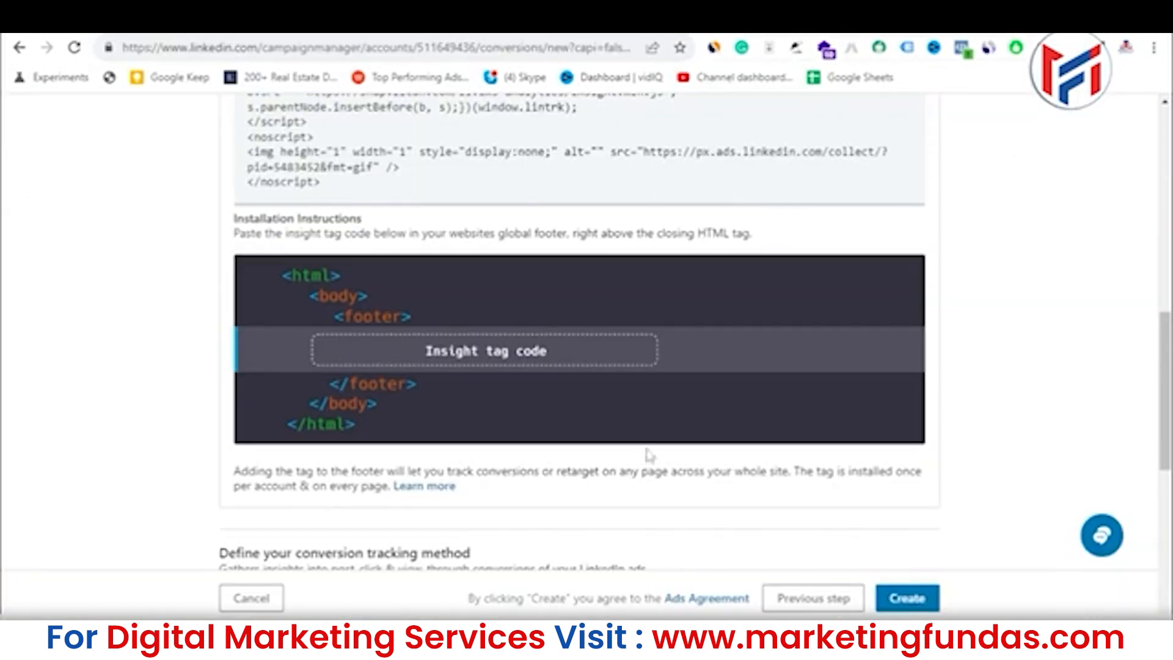
scroll(649, 454, "down", 3)
scroll(649, 454, "up", 5)
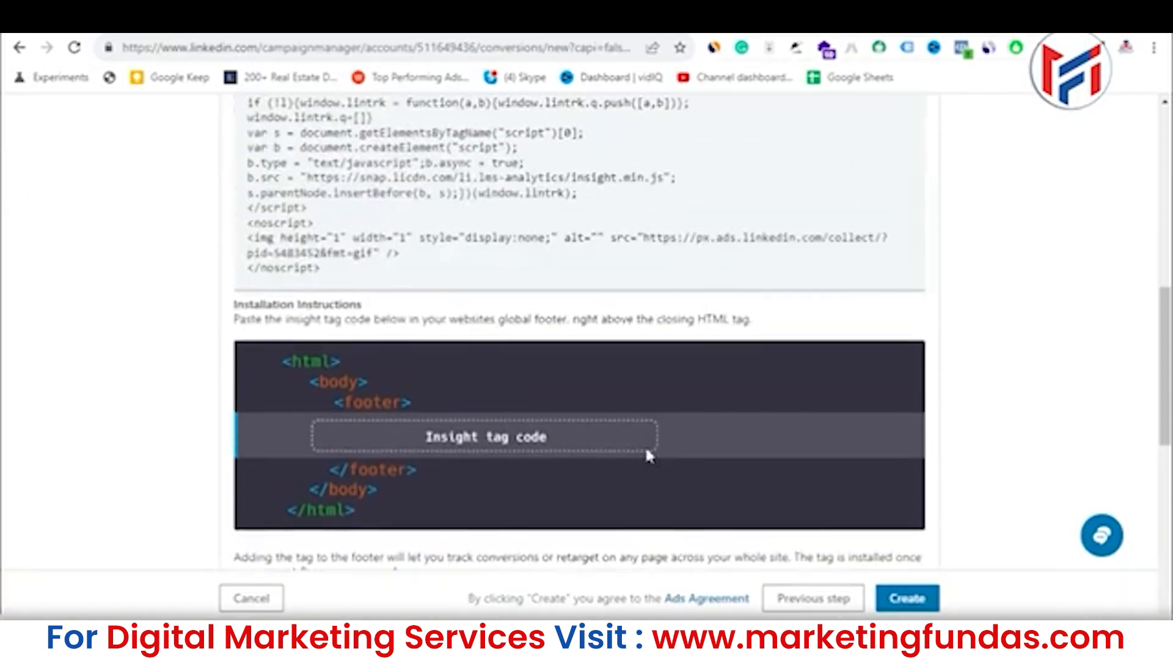
scroll(828, 124, "up", 3)
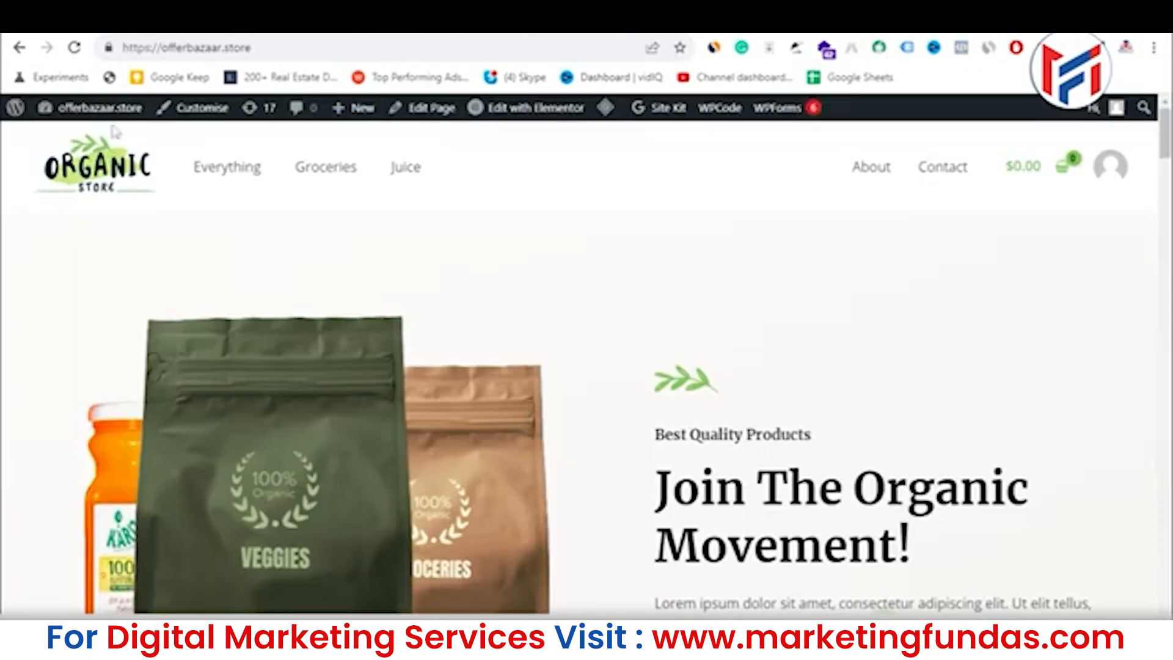
Go to the WordPress Dashboard and open Appearance > Theme File Editor showing Astra's style.css
mouse_move(92, 110)
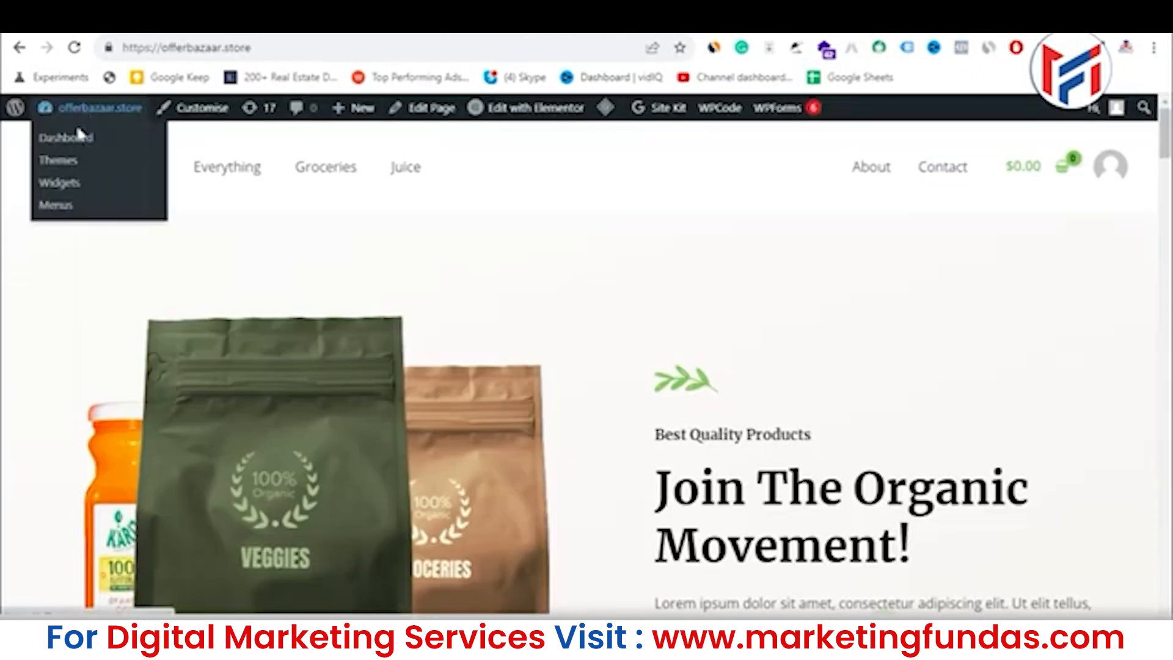
left_click(73, 140)
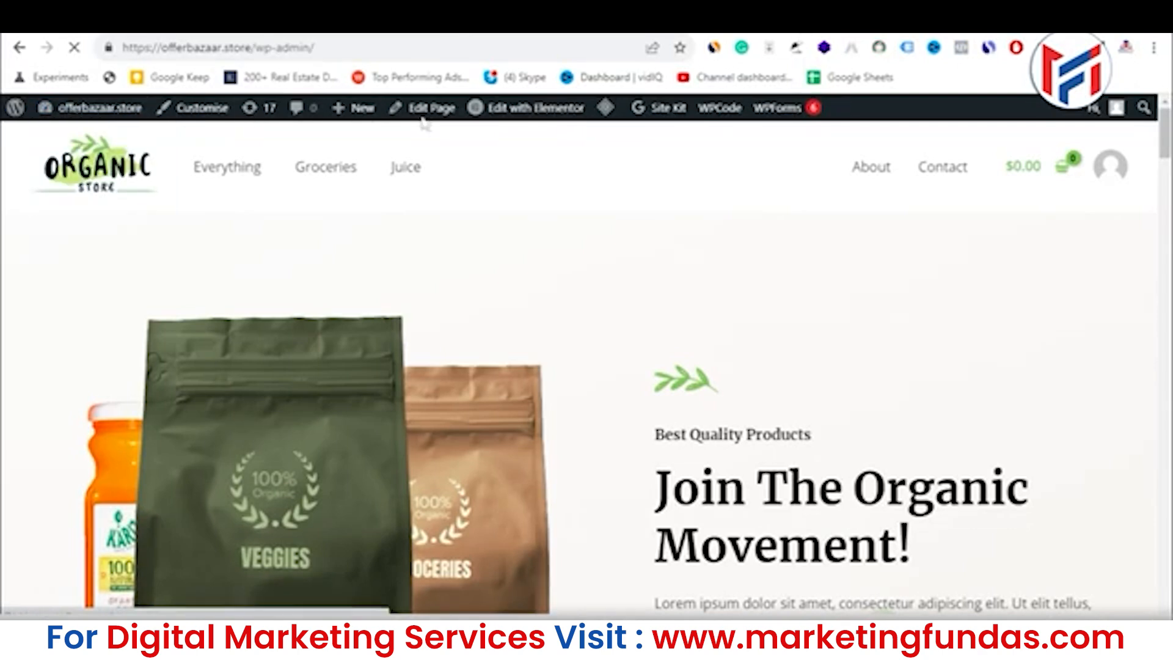
scroll(130, 344, "down", 2)
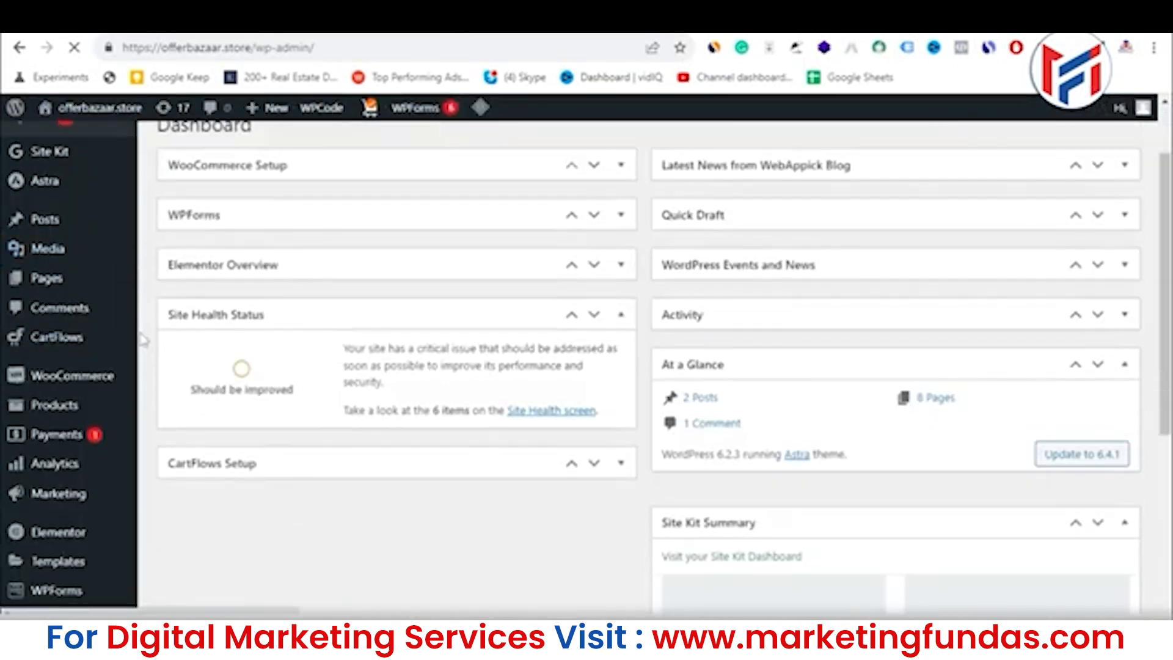
scroll(39, 434, "down", 3)
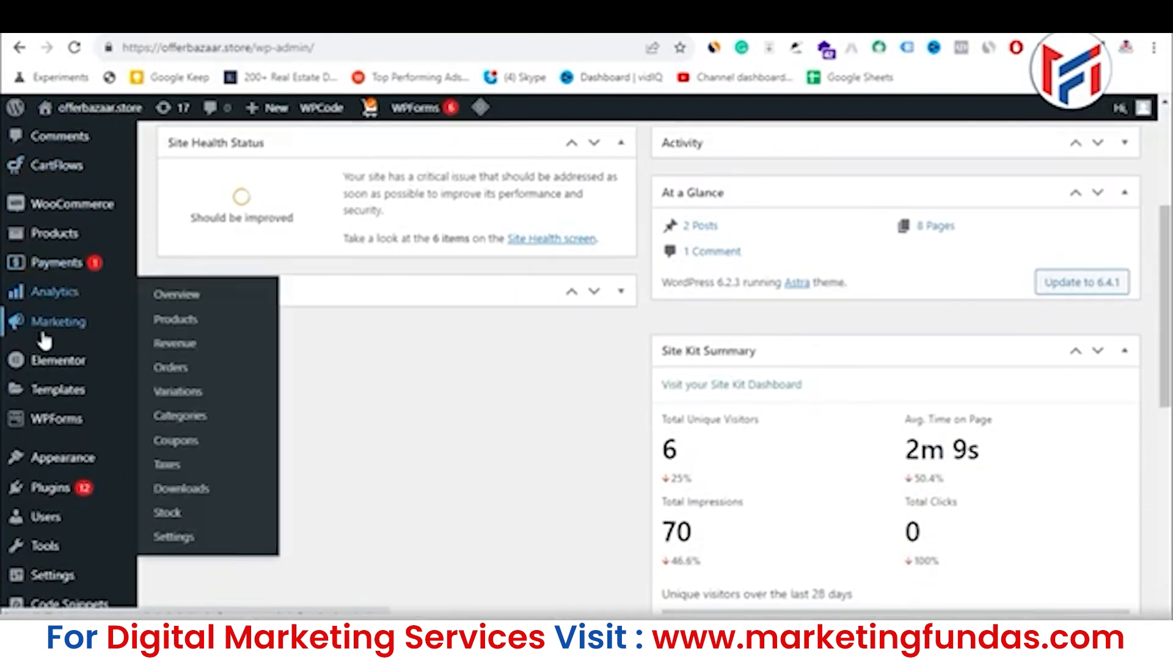
mouse_move(41, 470)
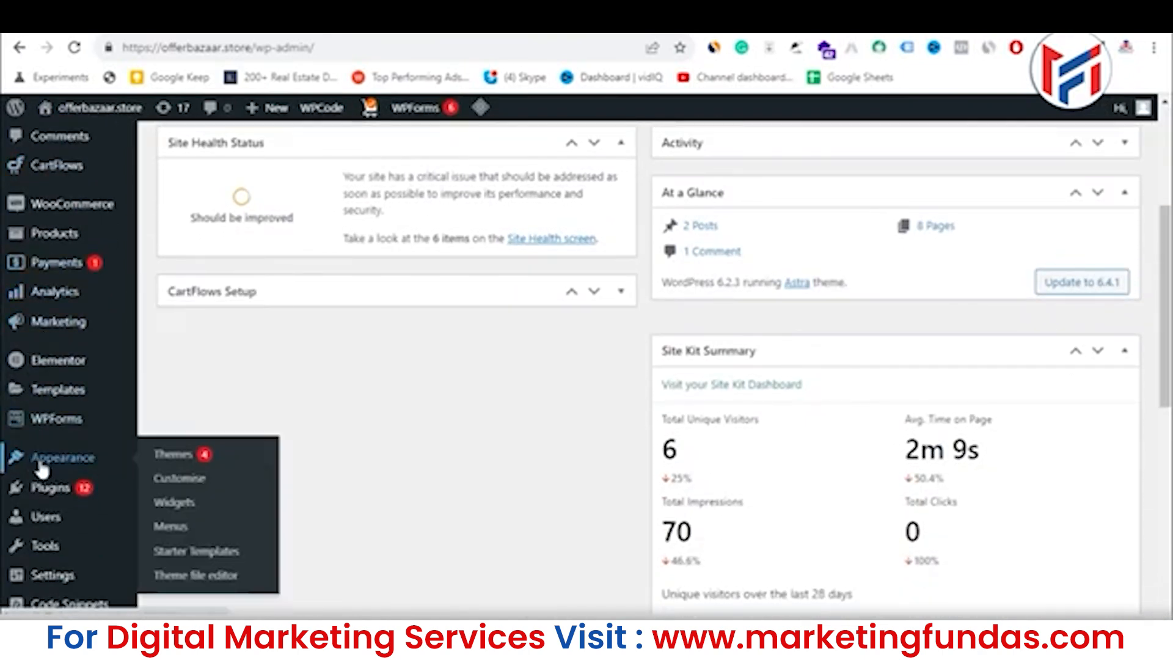
left_click(177, 586)
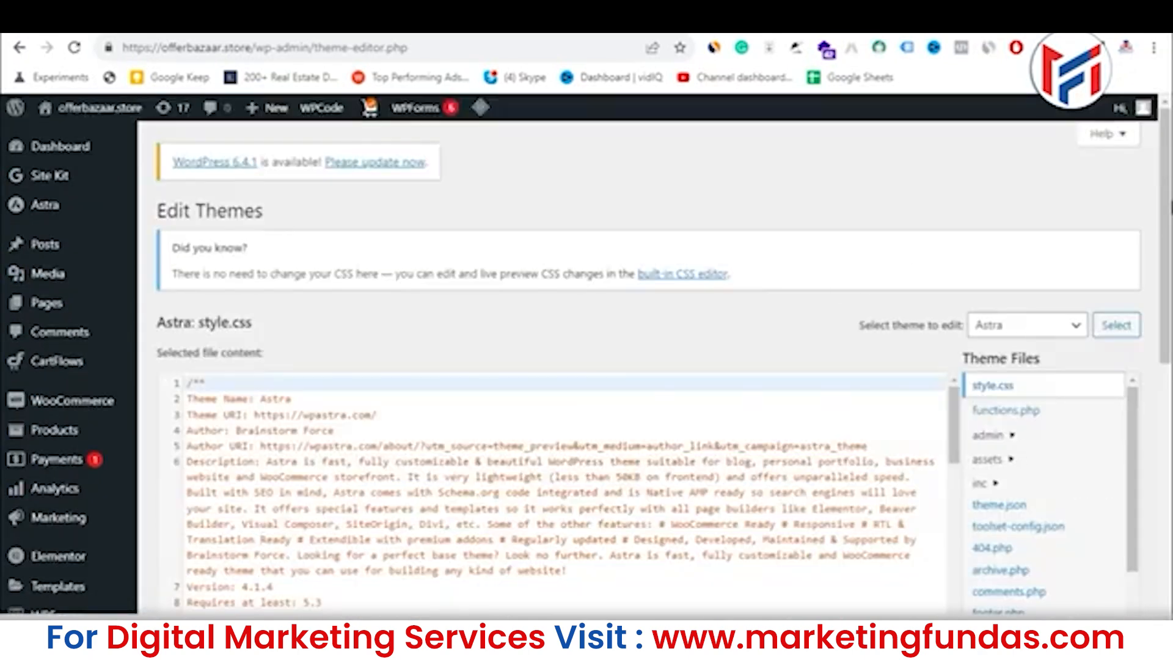
Open Astra's header.php from the Theme Files list and scroll to its head section
scroll(587, 360, "down", 3)
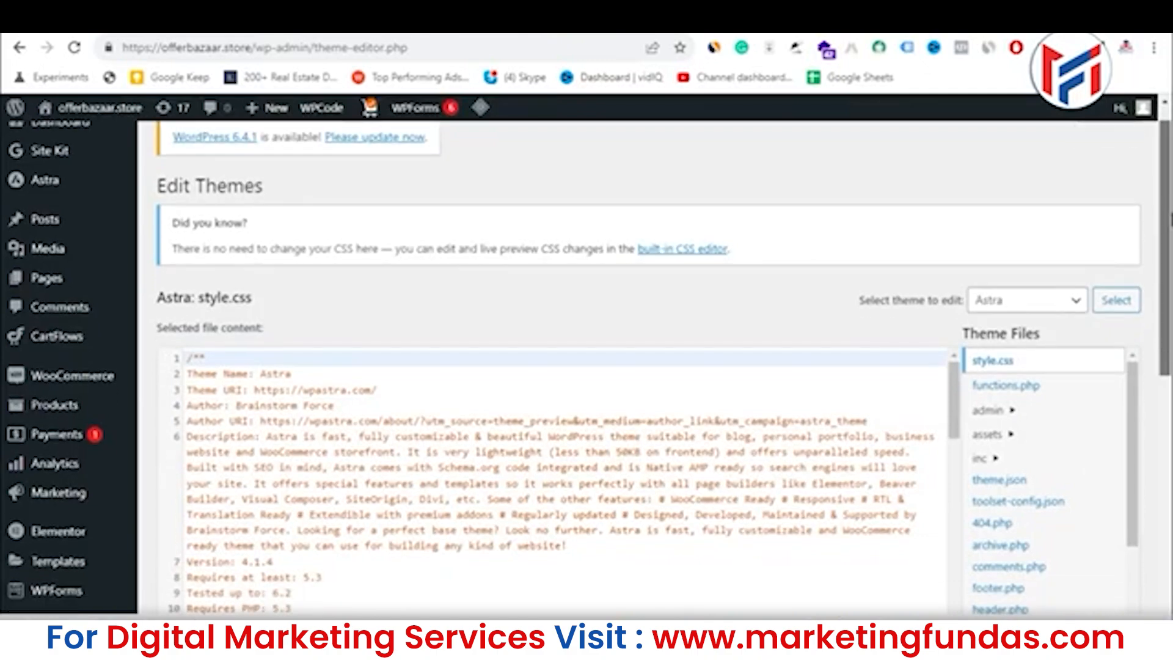
scroll(587, 366, "down", 4)
scroll(587, 367, "up", 2)
scroll(1123, 374, "up", 2)
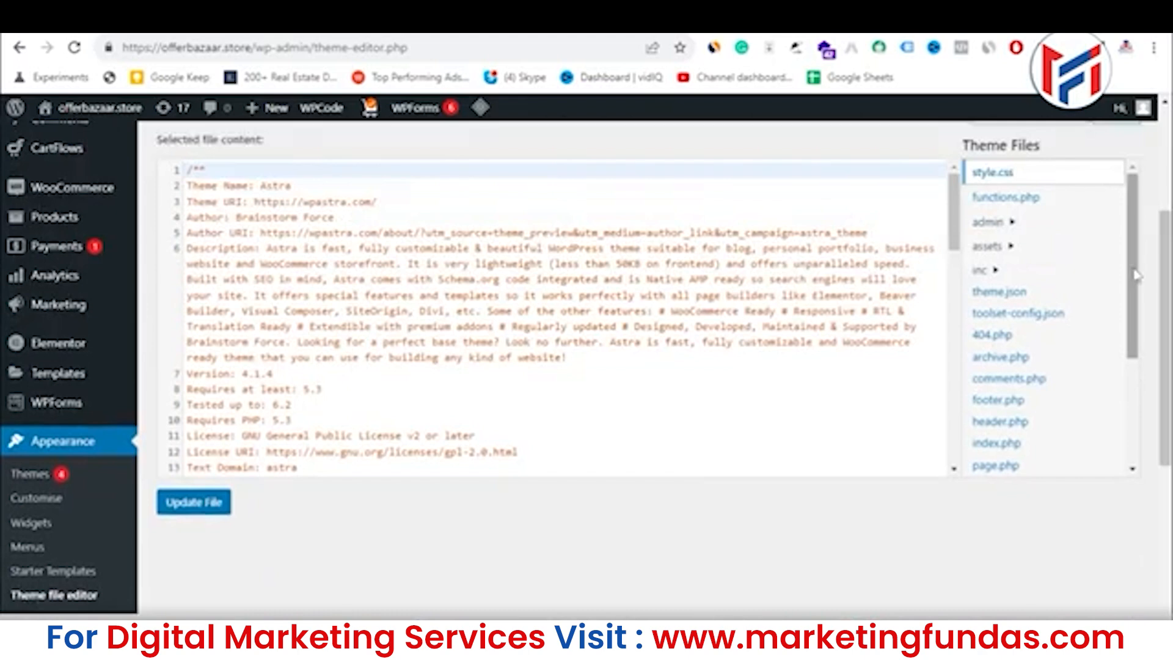
scroll(1123, 374, "down", 3)
left_click(1002, 253)
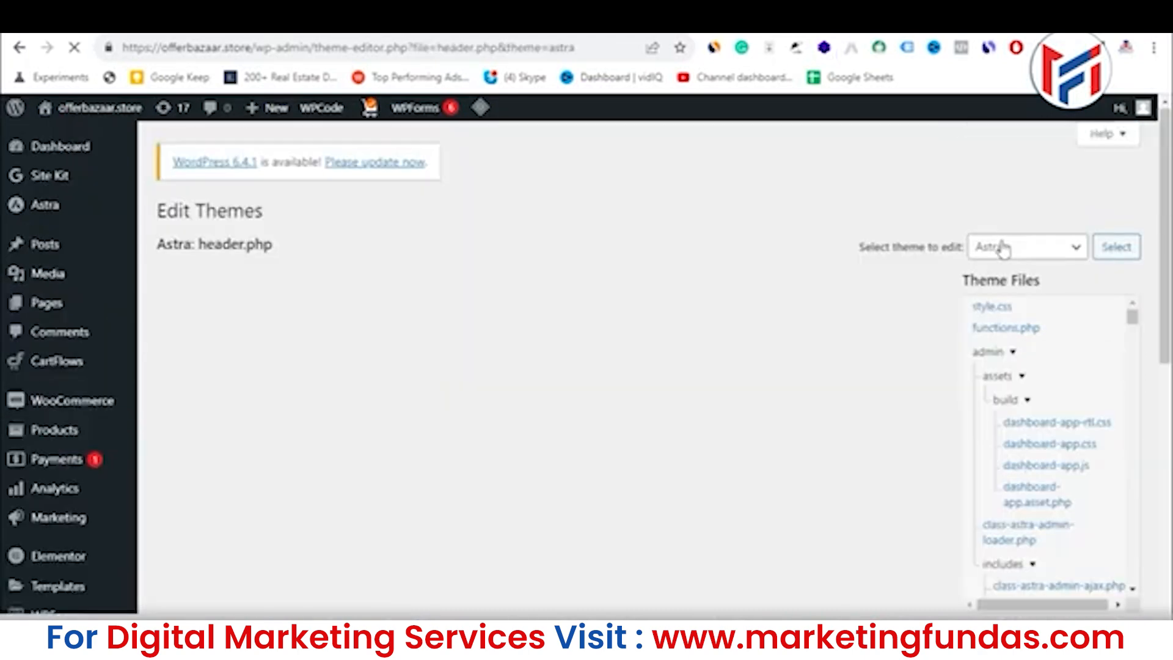
scroll(984, 358, "down", 3)
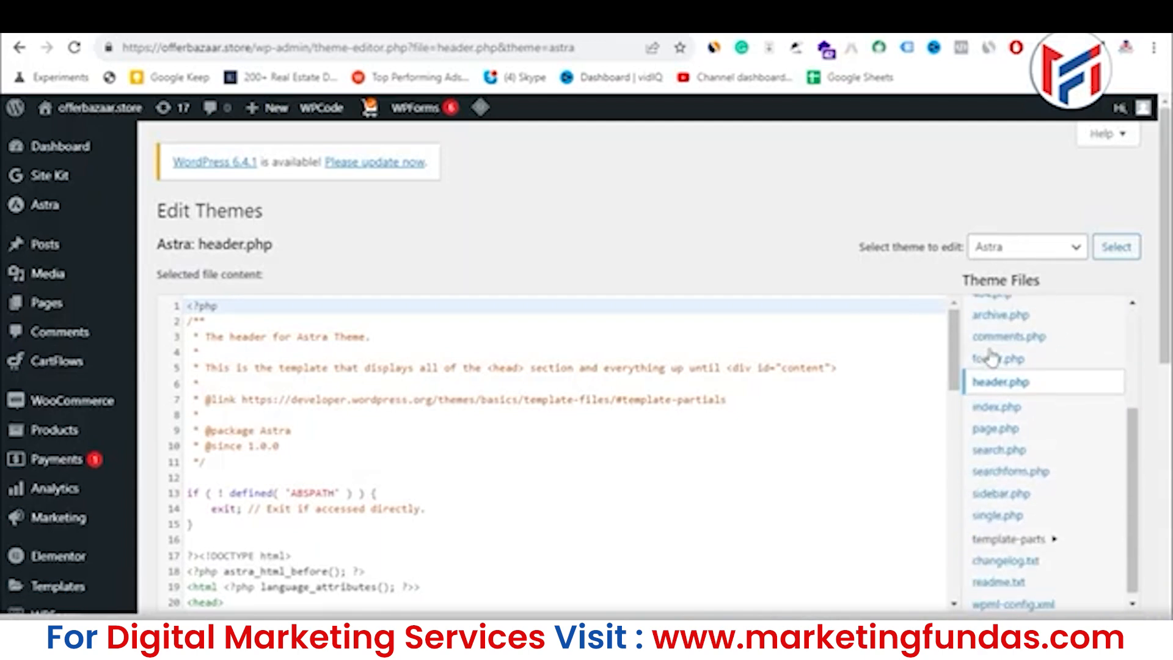
scroll(984, 361, "down", 1)
scroll(5, 259, "down", 4)
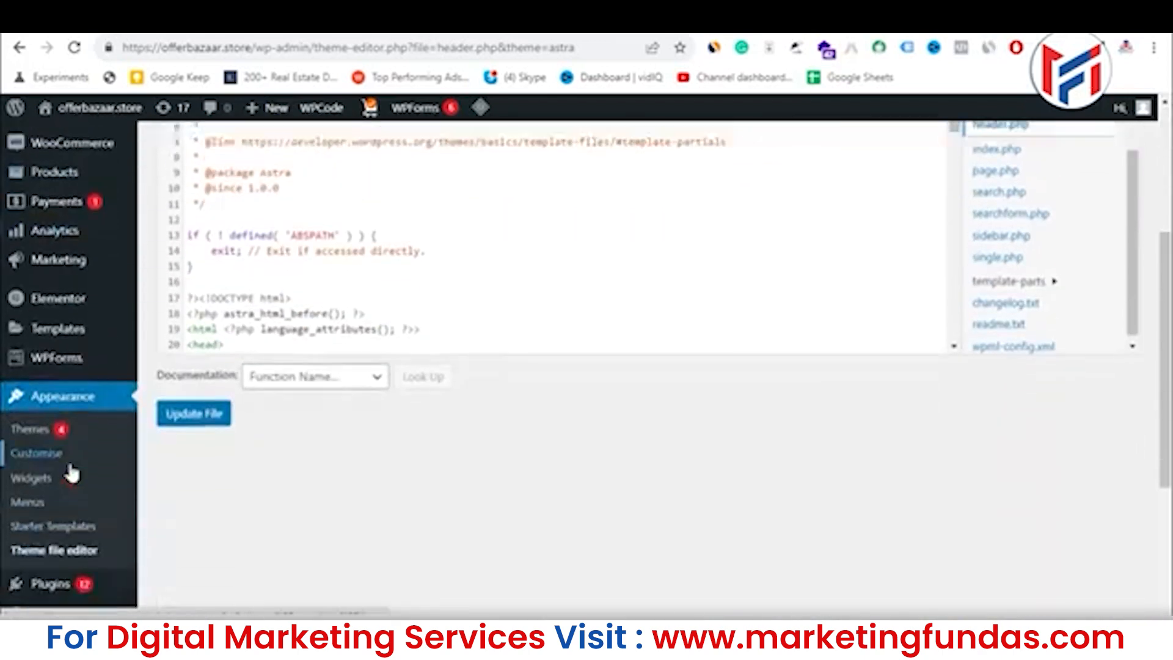
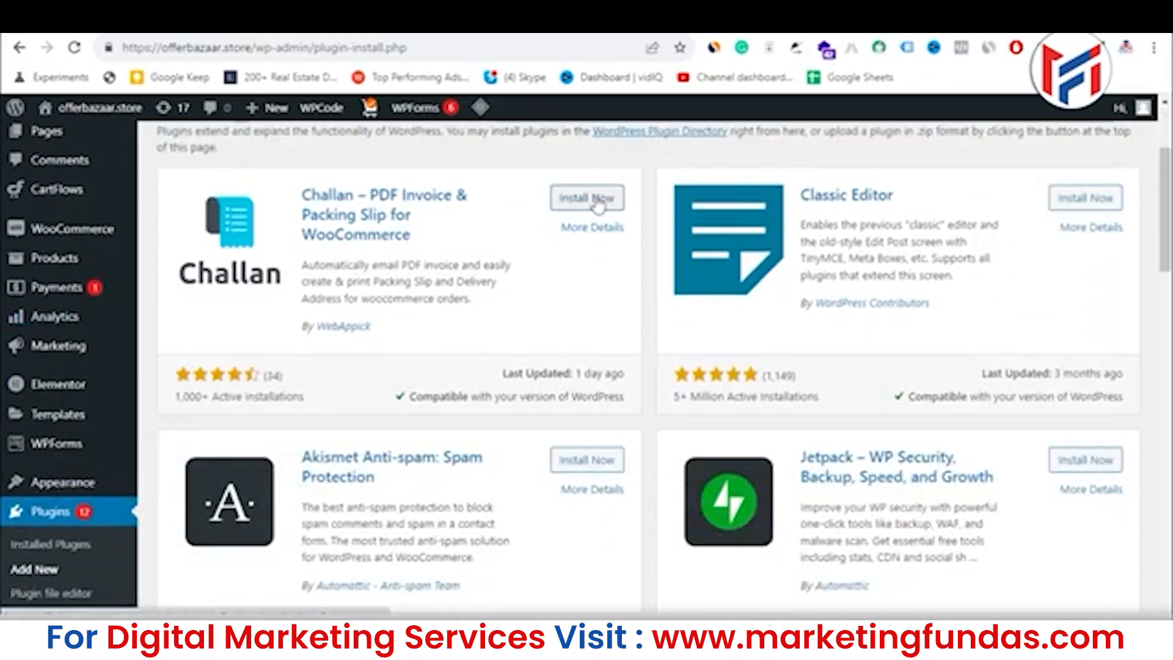
scroll(95, 348, "down", 5)
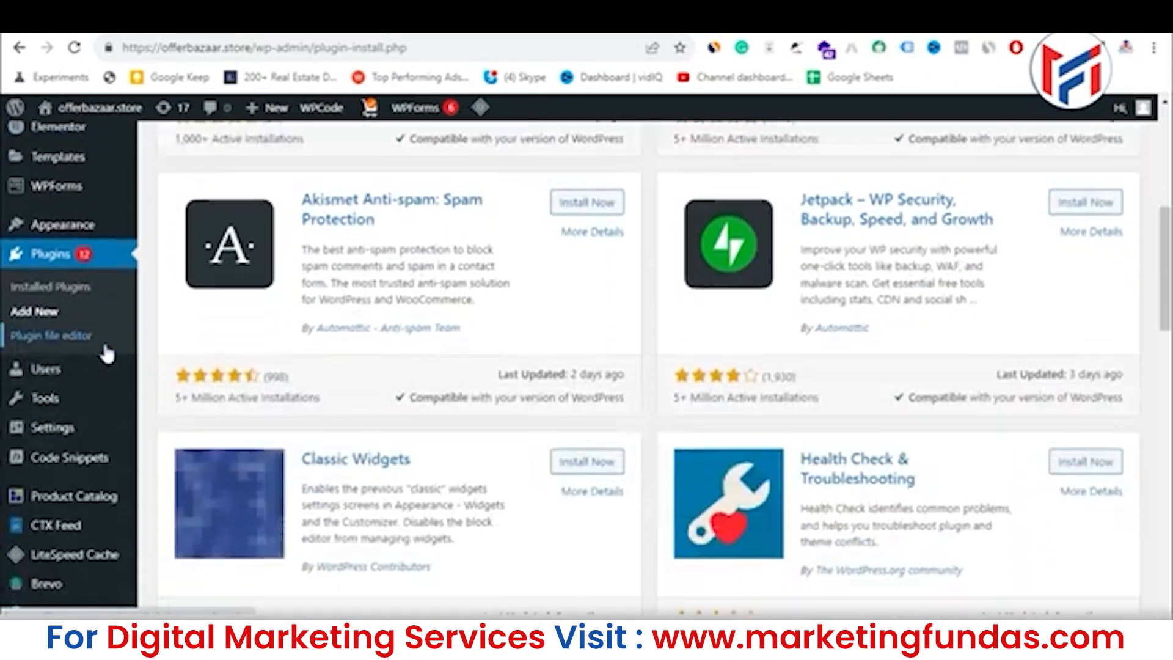
Open WPCode's Header & Footer page from the Code Snippets menu, showing the LinkedIn header script
mouse_move(38, 395)
mouse_move(38, 465)
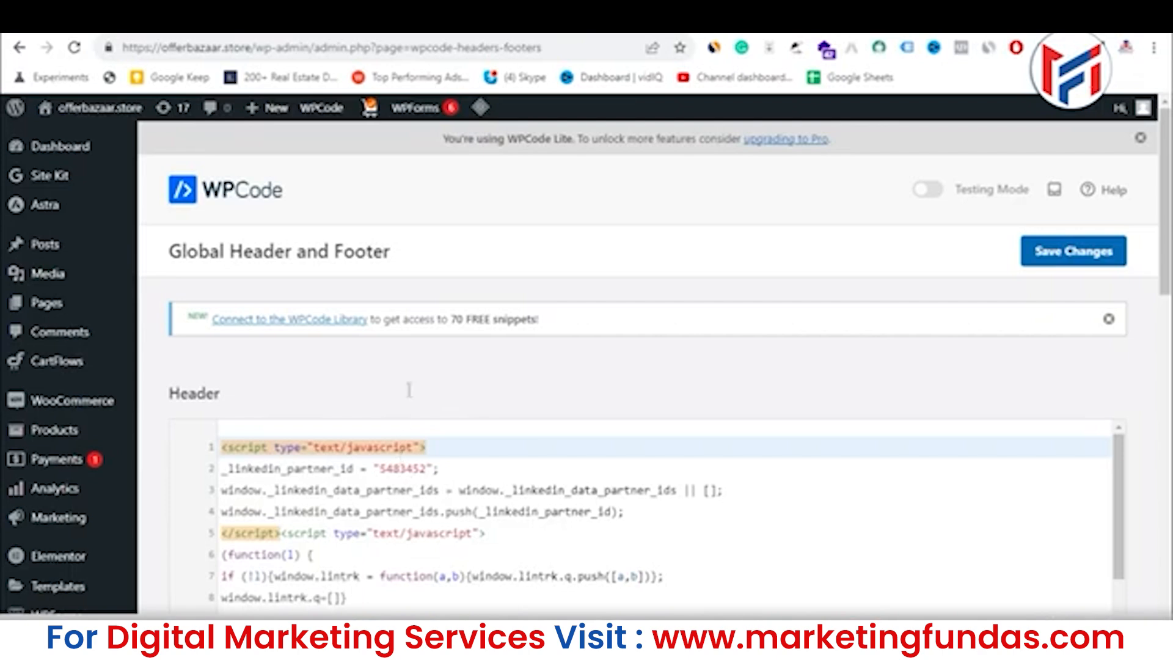
Paste the LinkedIn Insight Tag into WPCode's Footer box and save the changes
scroll(492, 316, "down", 15)
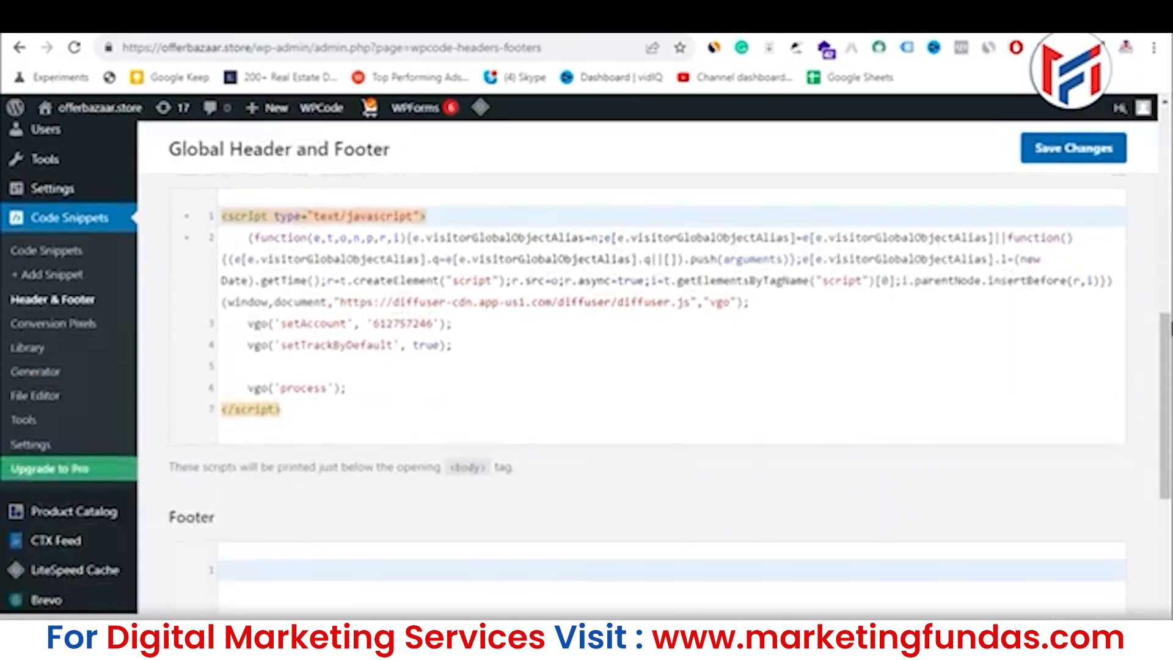
right_click(324, 272)
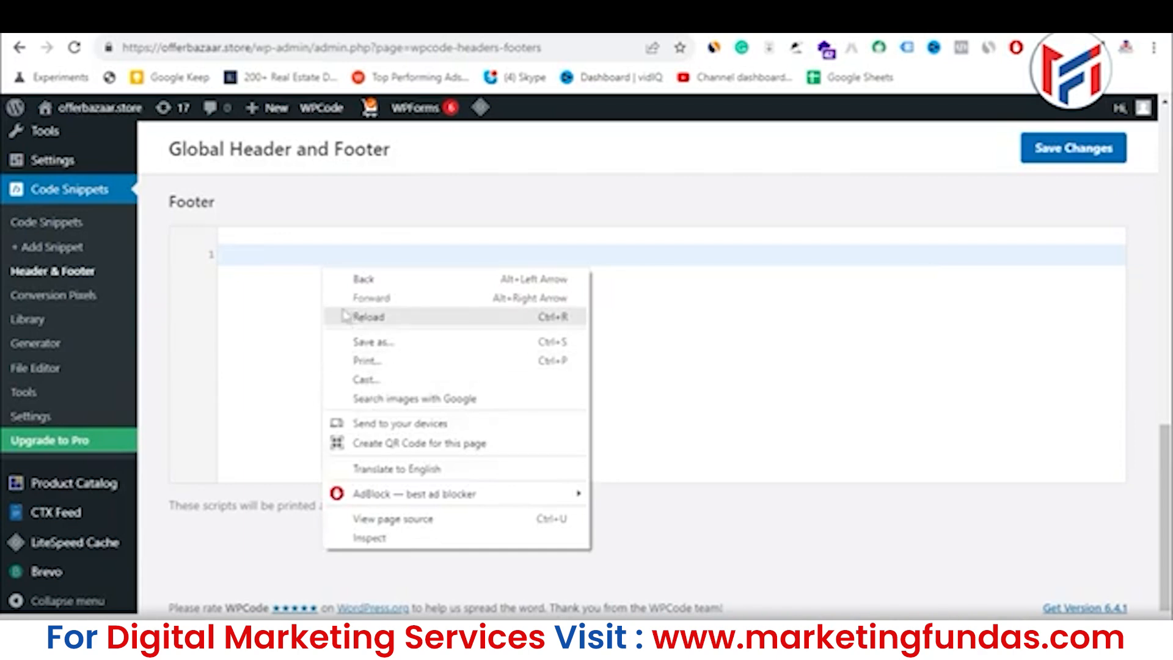
right_click(270, 257)
left_click(311, 372)
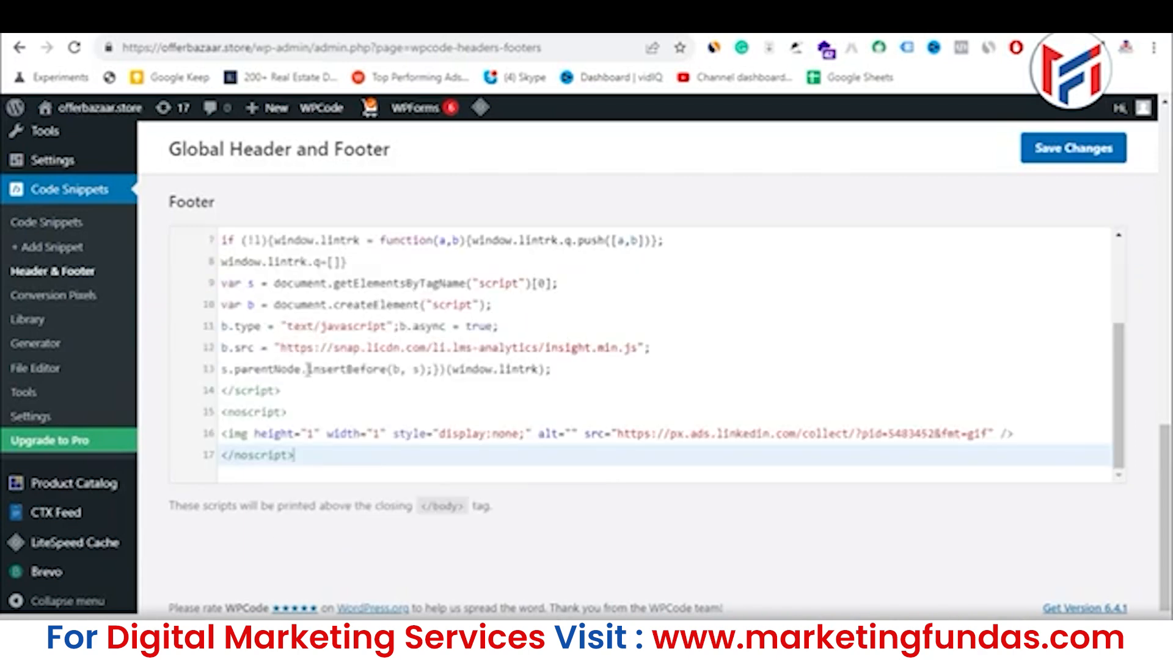
left_click(1070, 149)
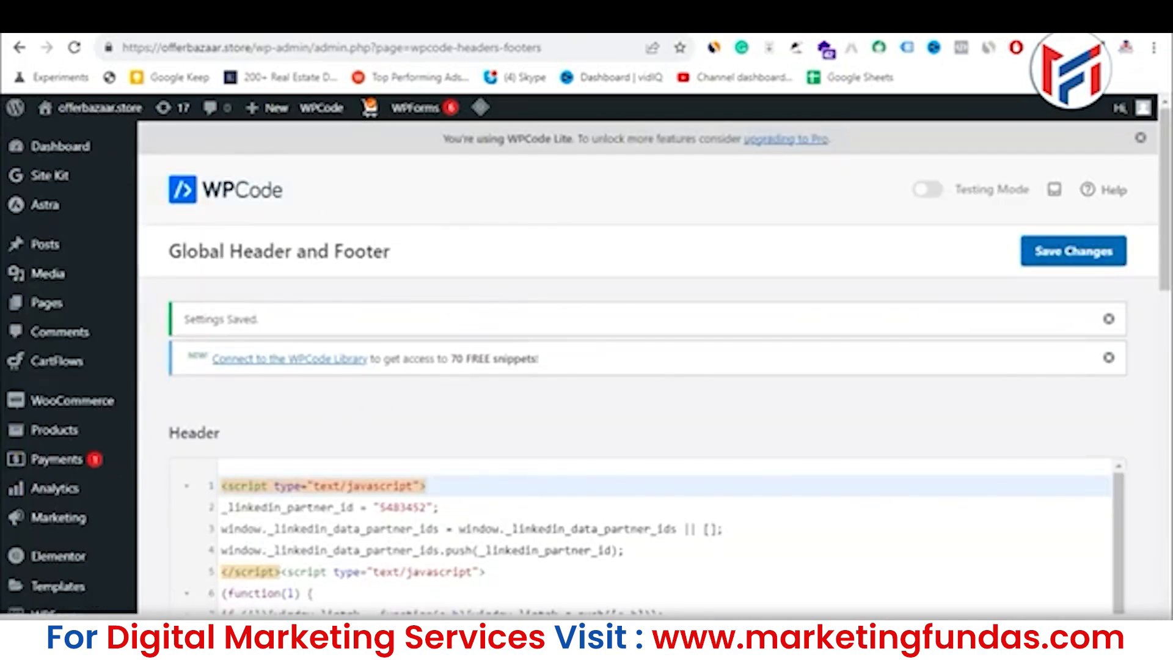
Return to the Create website tag conversion form and review its tracking method options
key("ctrl+shift+Tab")
scroll(471, 452, "down", 3)
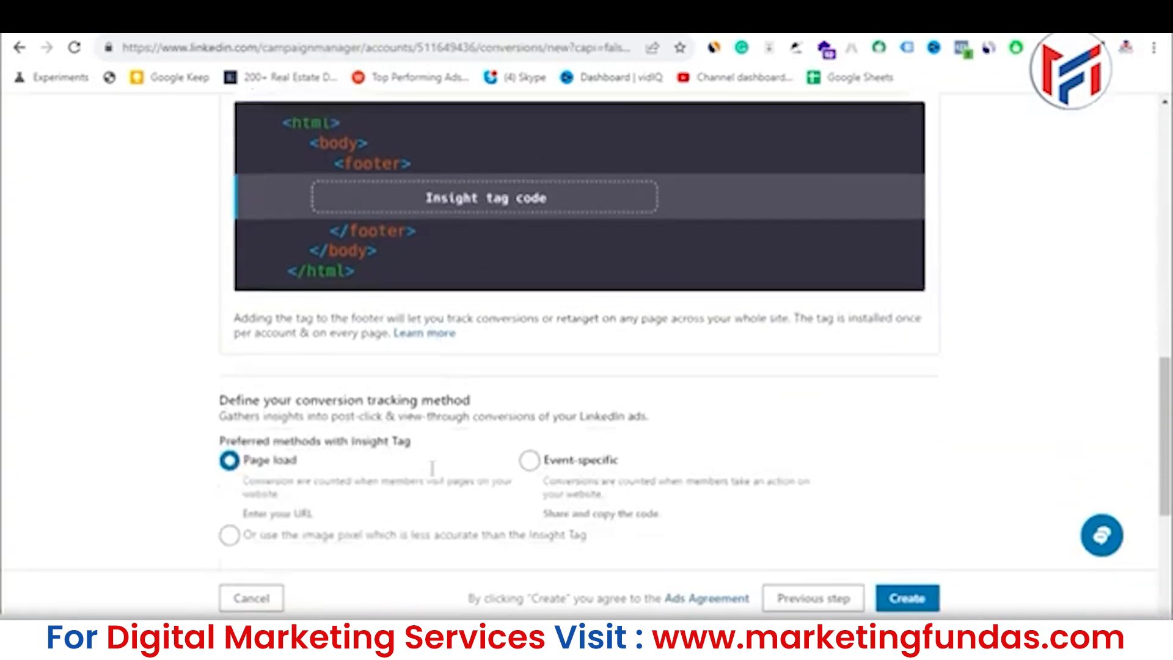
left_click_drag(214, 382, 487, 382)
scroll(487, 383, "down", 3)
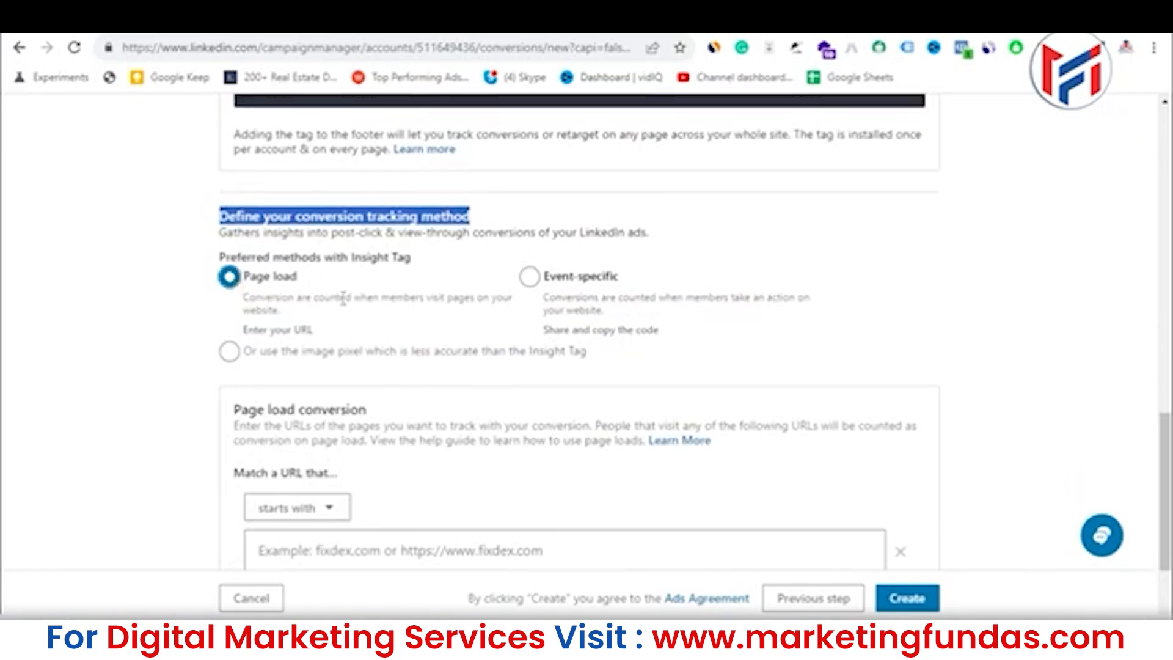
left_click_drag(1170, 446, 1171, 467)
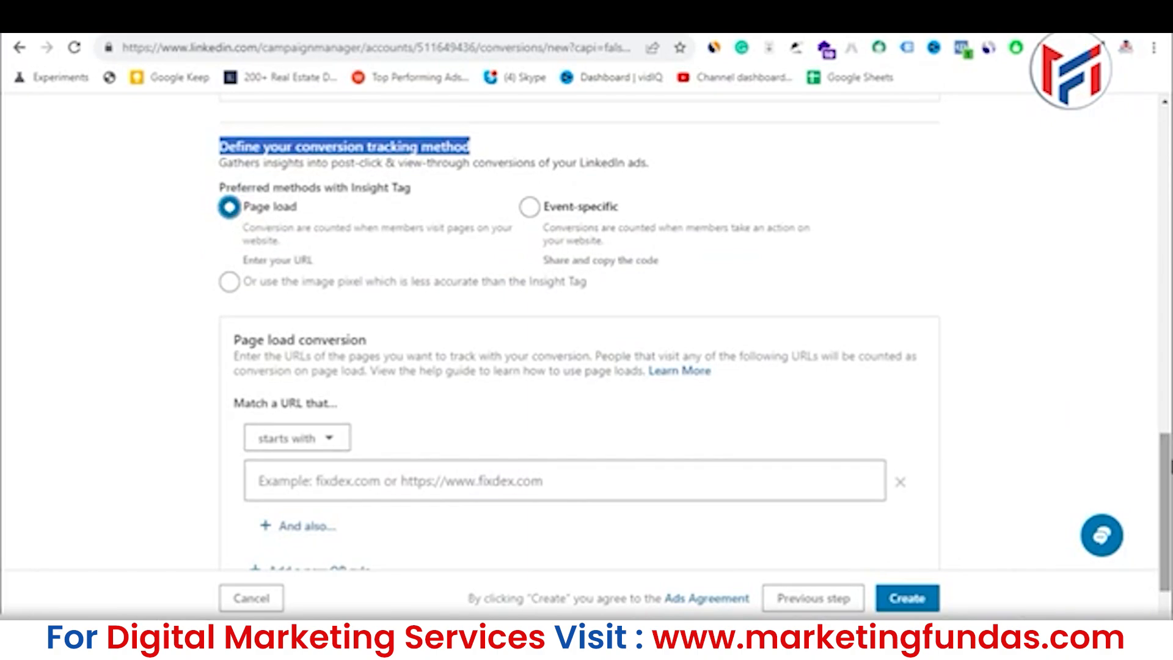
scroll(1003, 452, "up", 15)
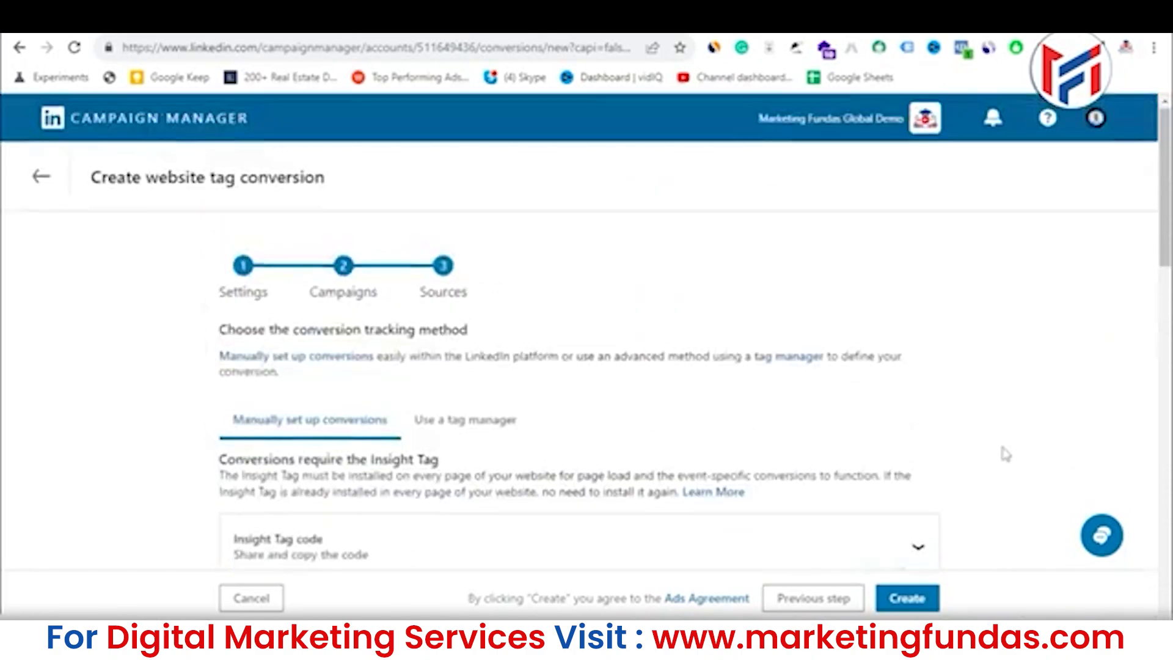
scroll(1005, 454, "down", 15)
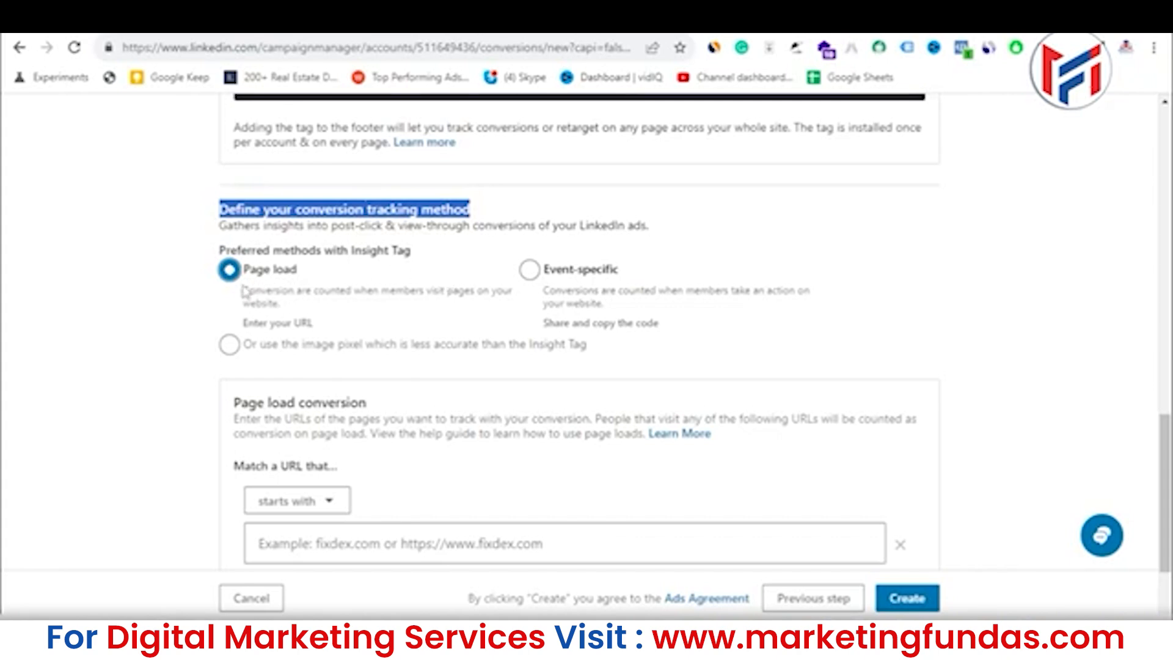
Copy the Event-specific tracking snippet, then switch back to Page load
left_click(529, 272)
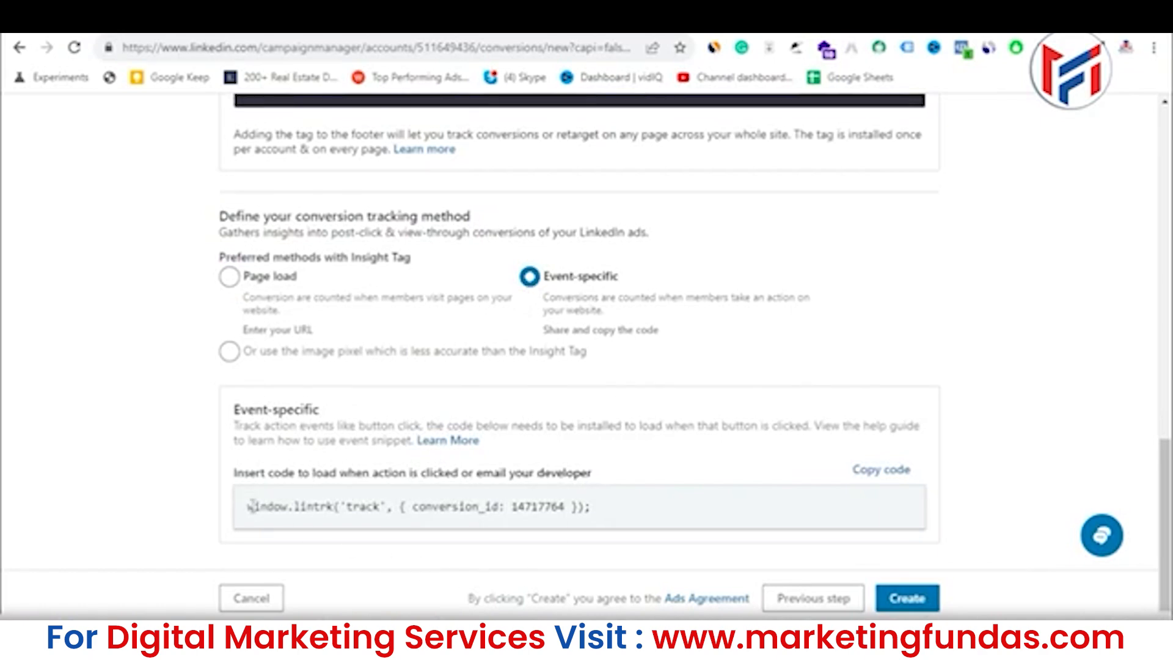
left_click_drag(251, 506, 607, 515)
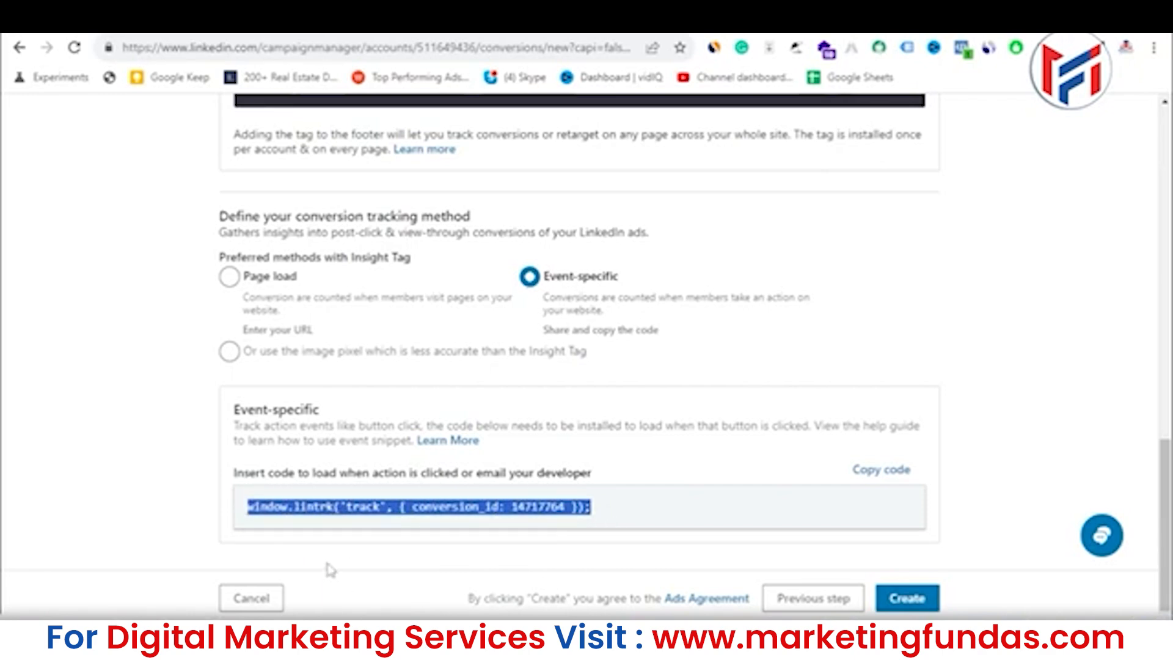
key("ctrl+c")
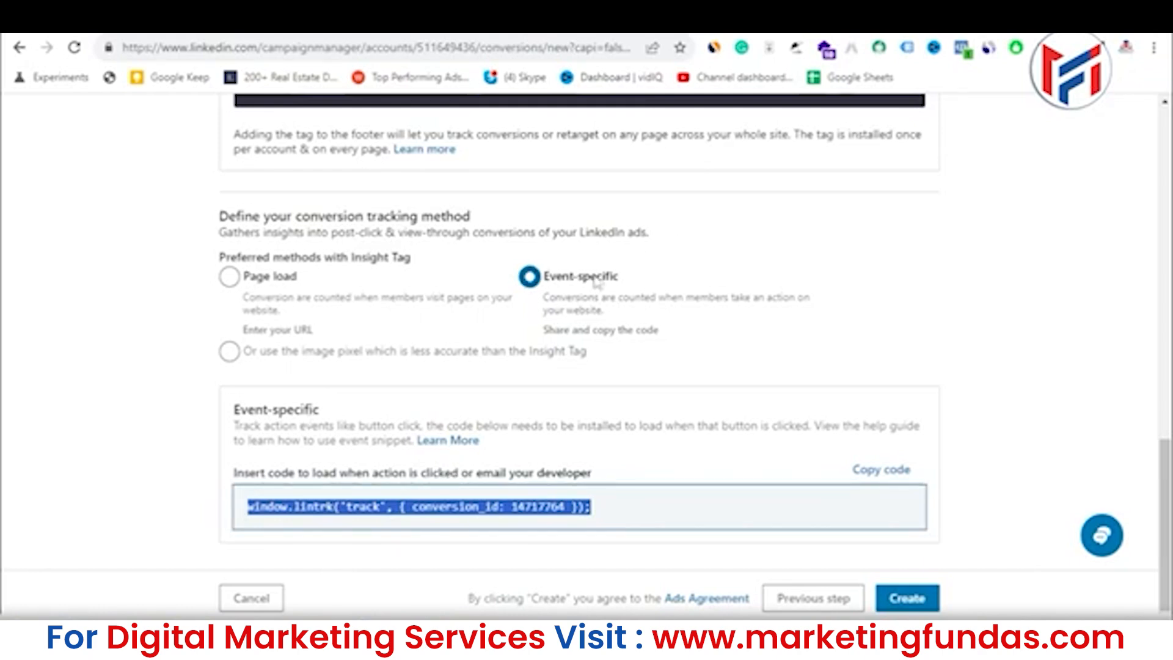
left_click(230, 278)
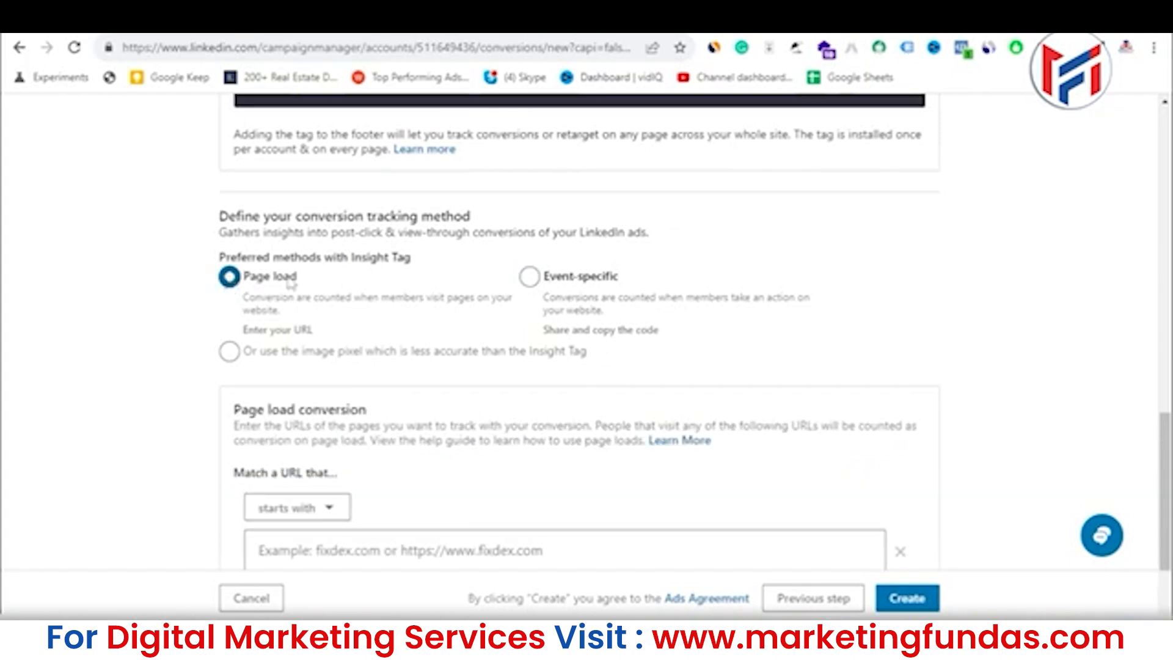
Recheck the Event-specific code-insertion instructions, then settle on Page load tracking
scroll(324, 359, "down", 1)
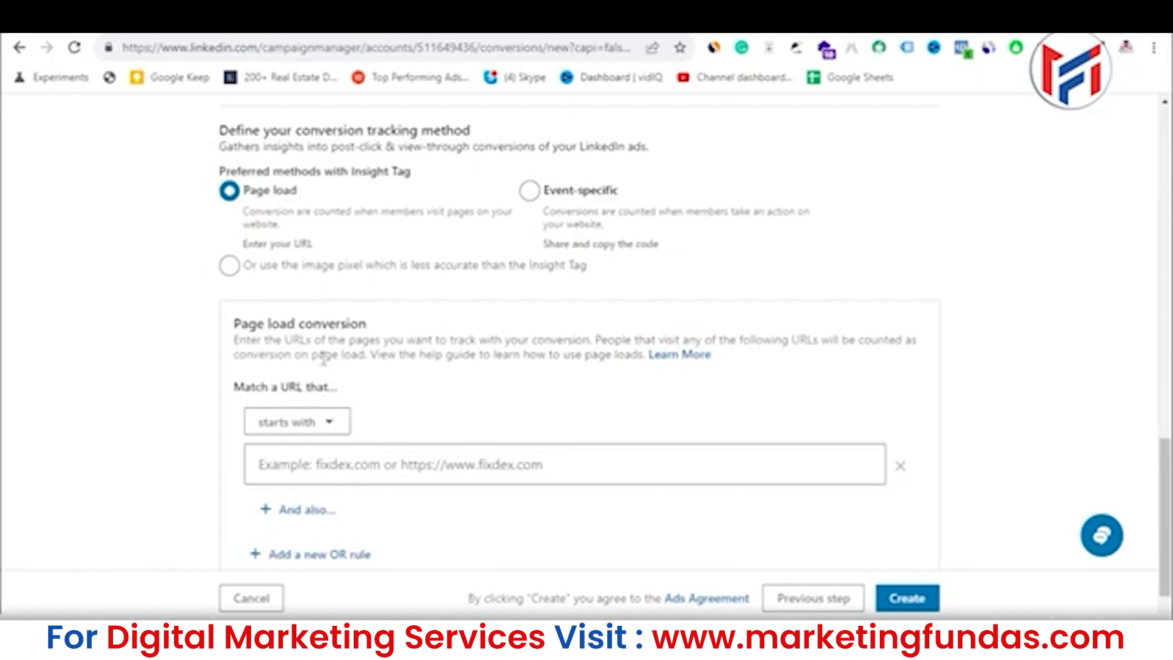
scroll(324, 359, "down", 1)
scroll(412, 338, "up", 1)
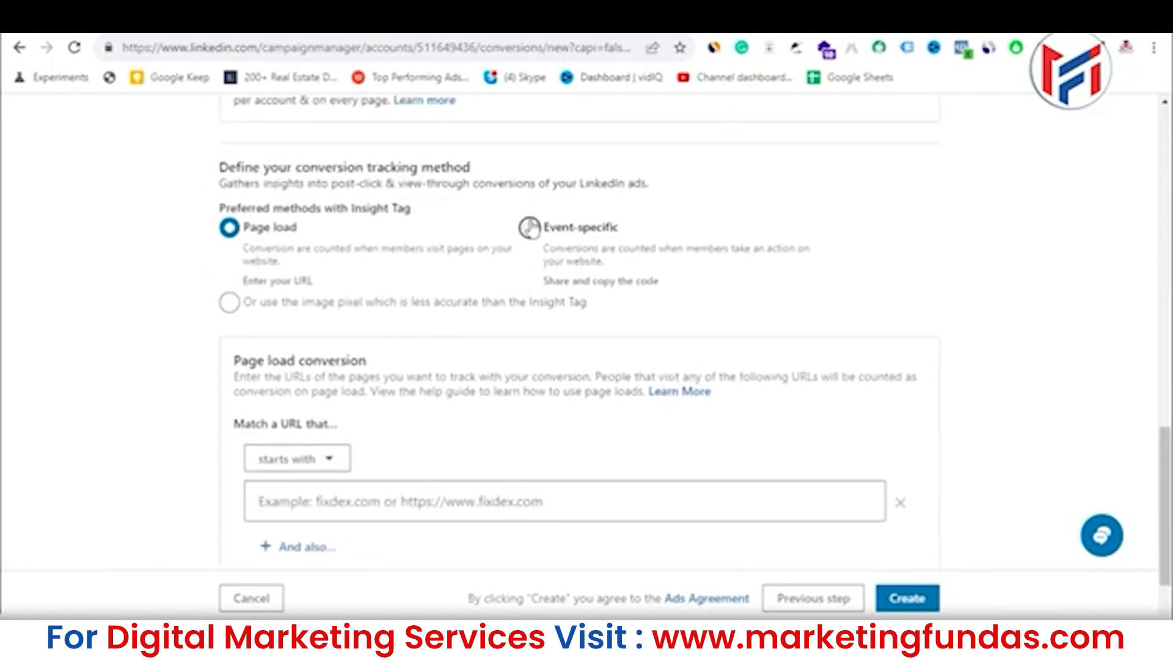
left_click(529, 228)
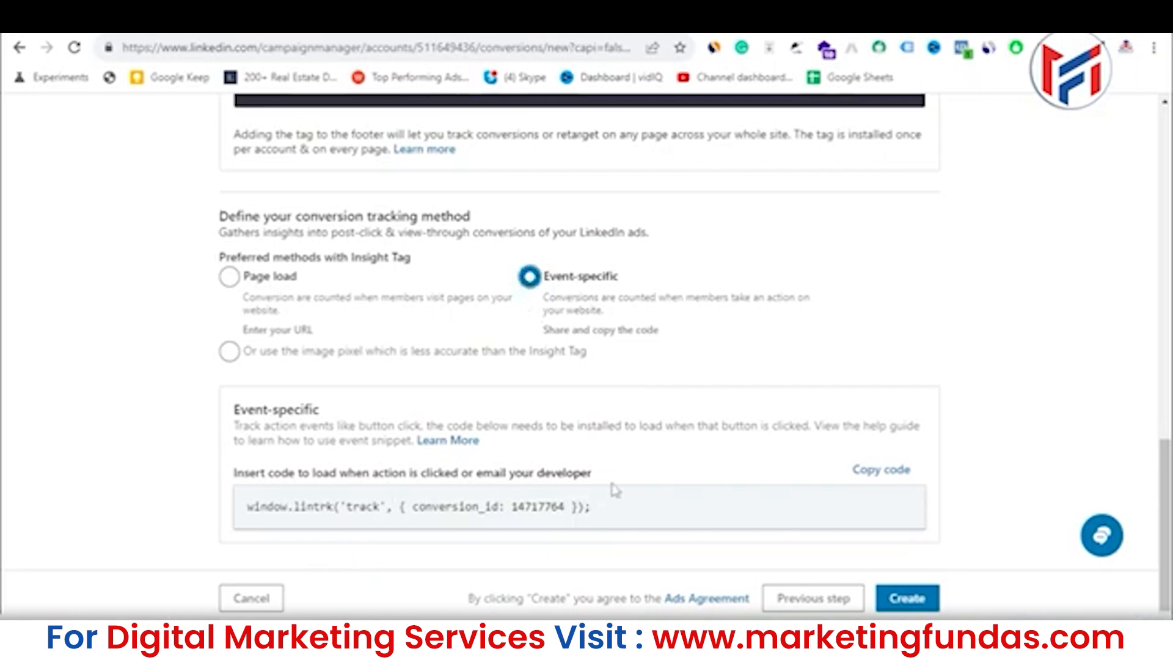
left_click_drag(591, 474, 273, 475)
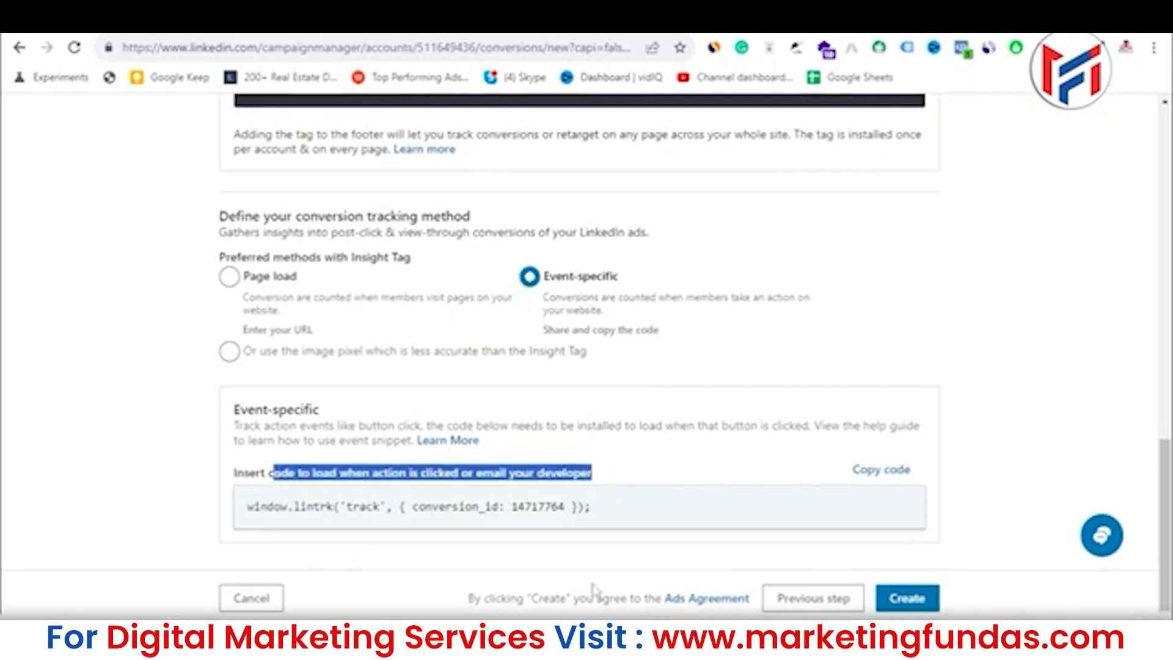
left_click(229, 277)
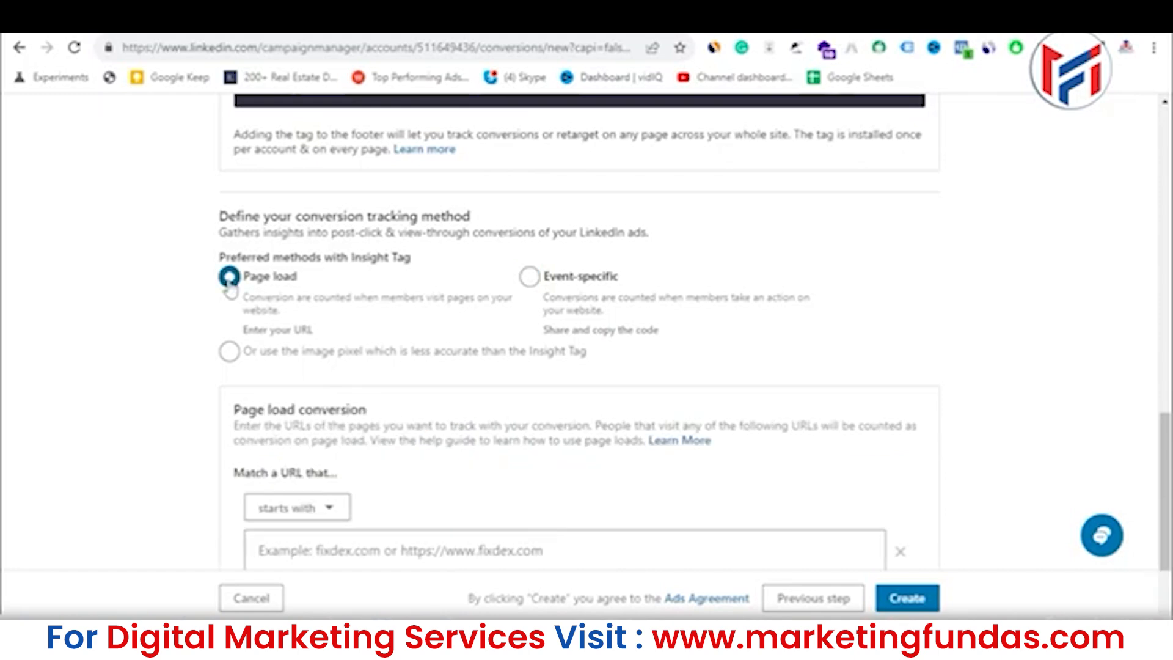
scroll(237, 418, "down", 2)
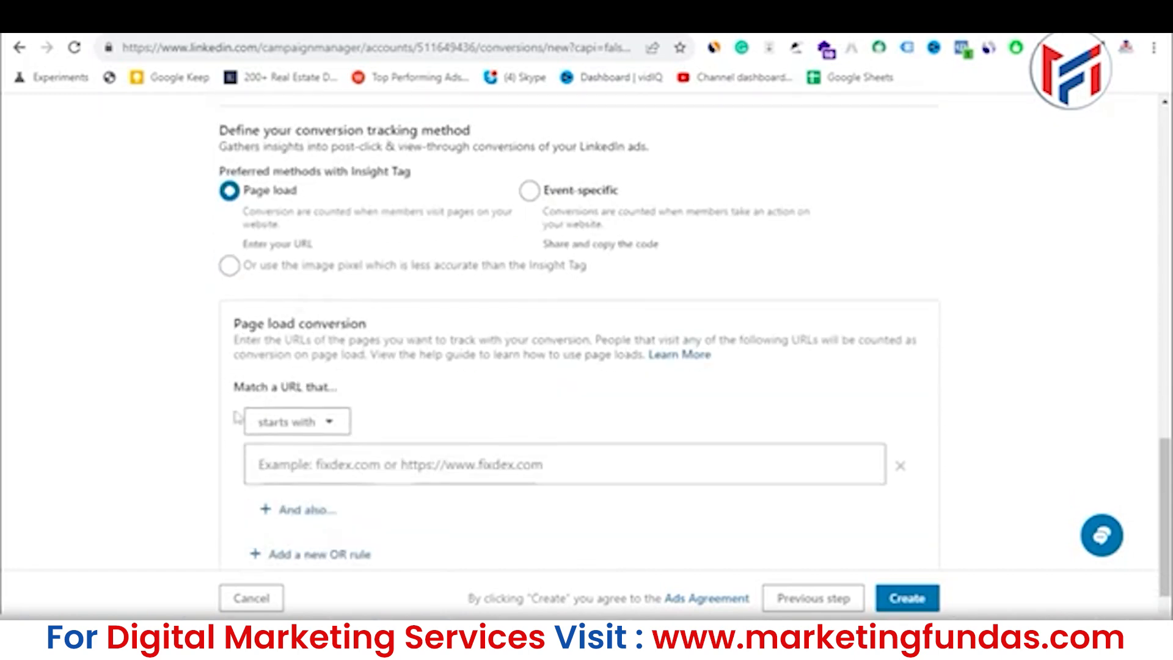
Set the Page load URL match rule to 'equals', leaving the URL field empty
left_click(289, 429)
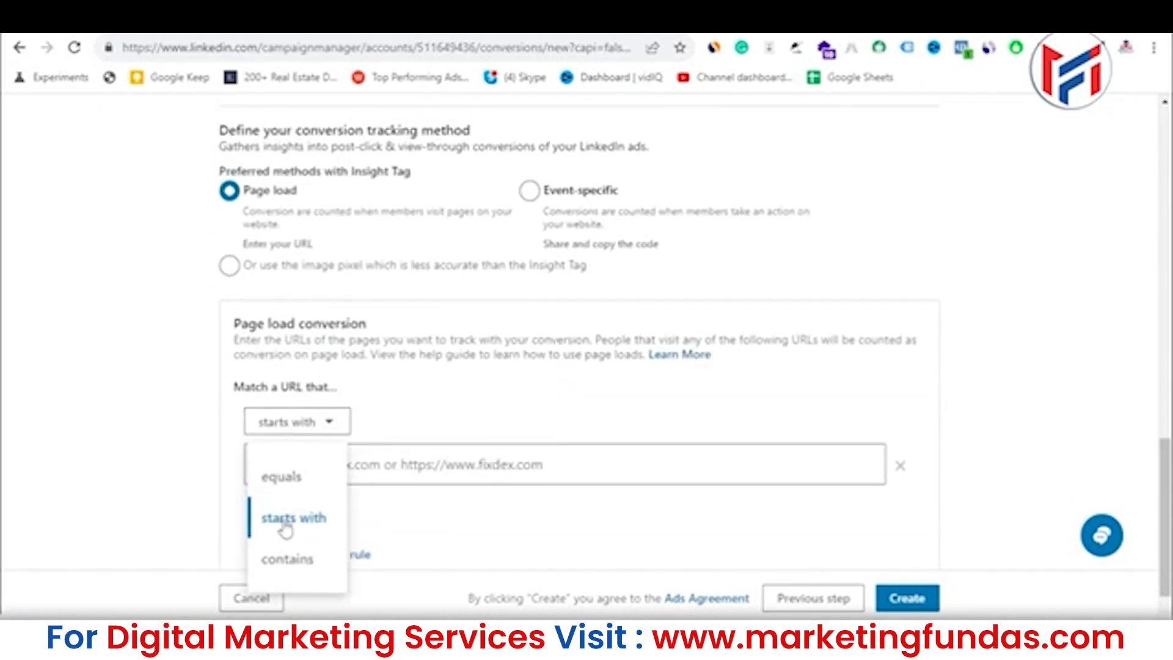
left_click(281, 478)
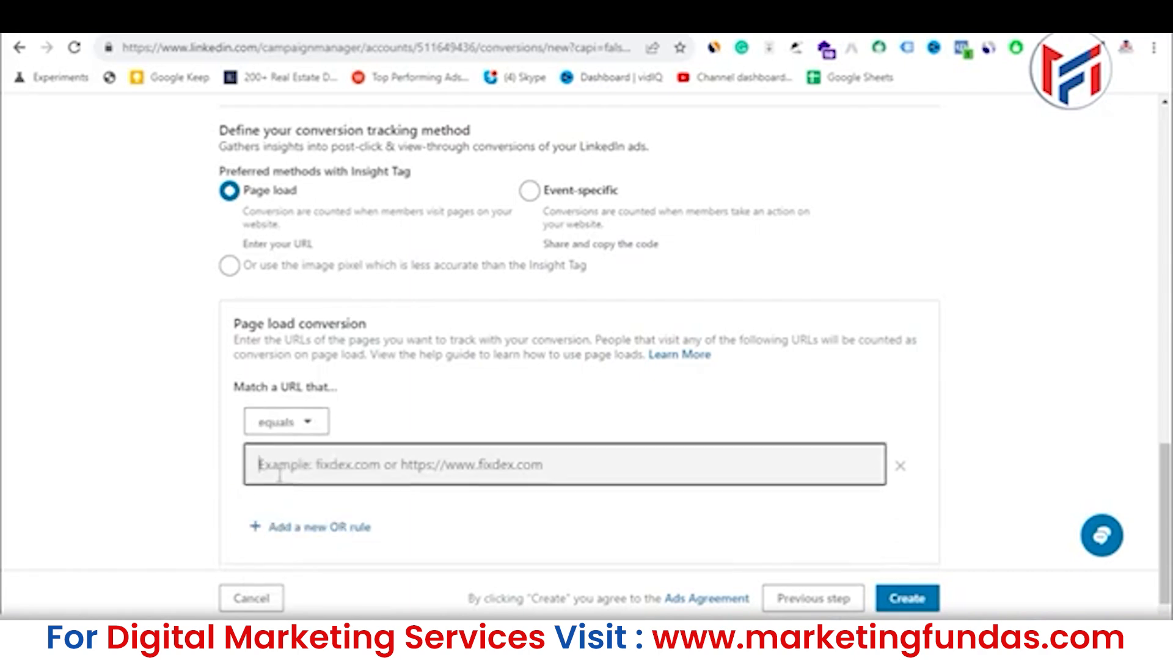
left_click(279, 476)
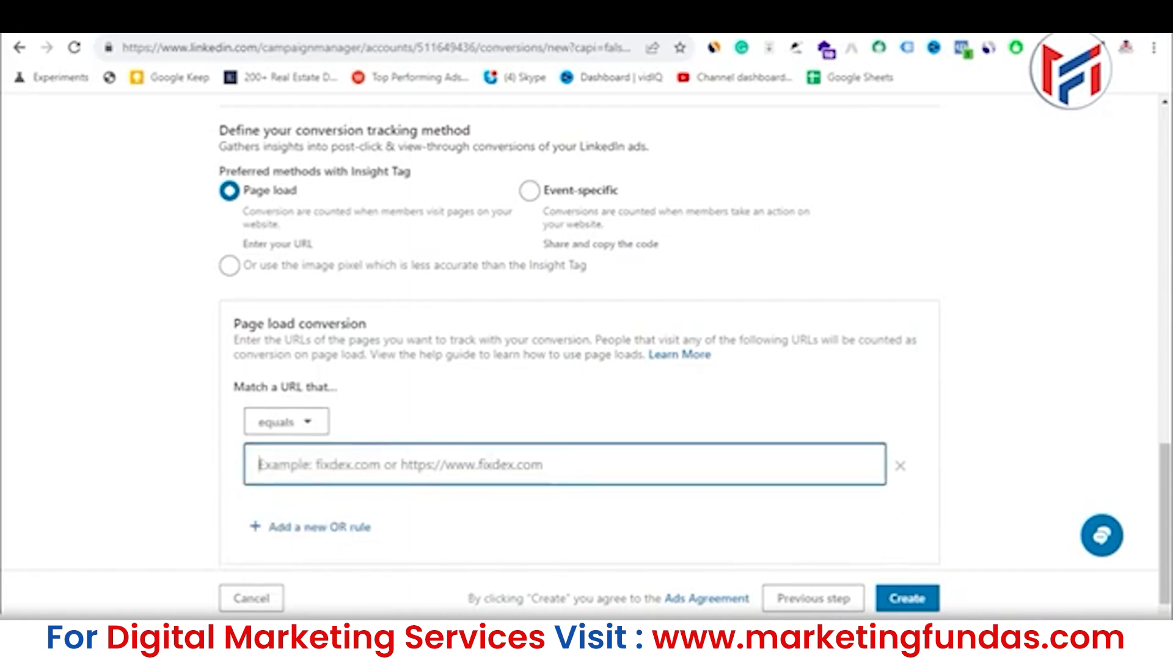
type("**")
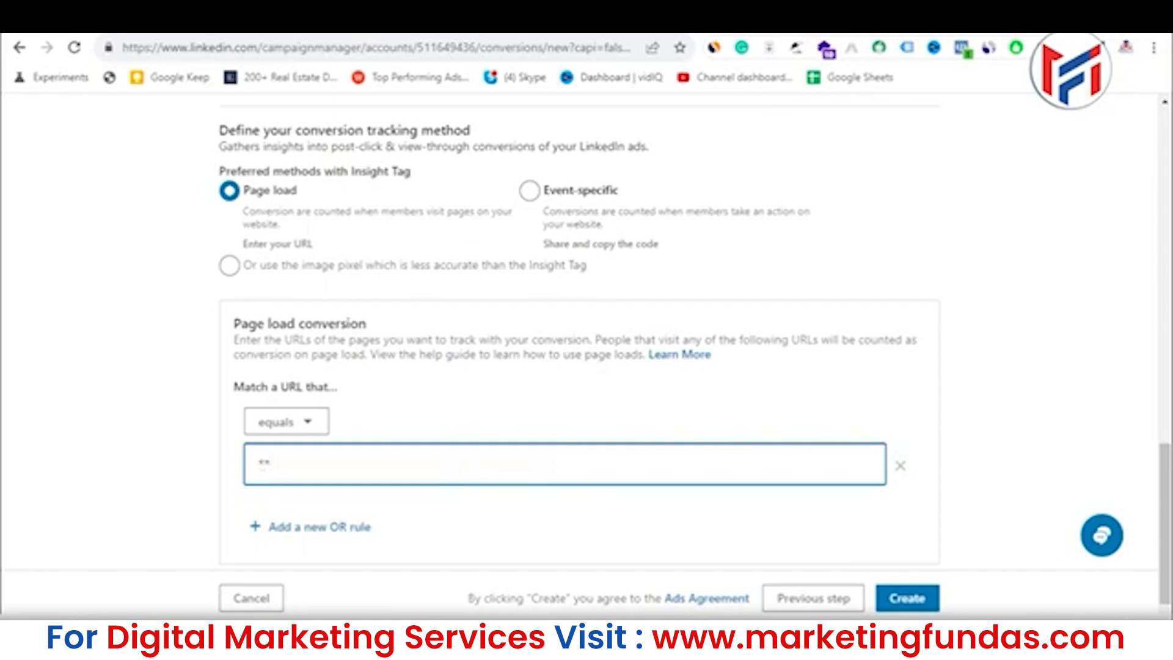
left_click_drag(273, 470, 218, 467)
key("BackSpace")
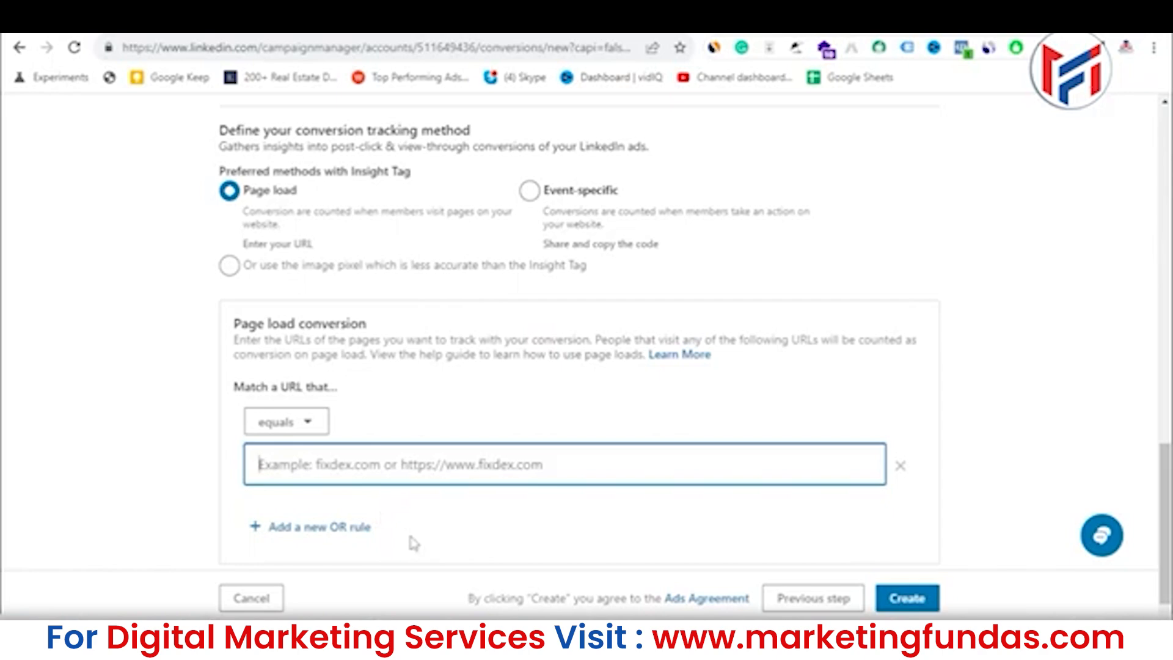
scroll(411, 532, "down", 1)
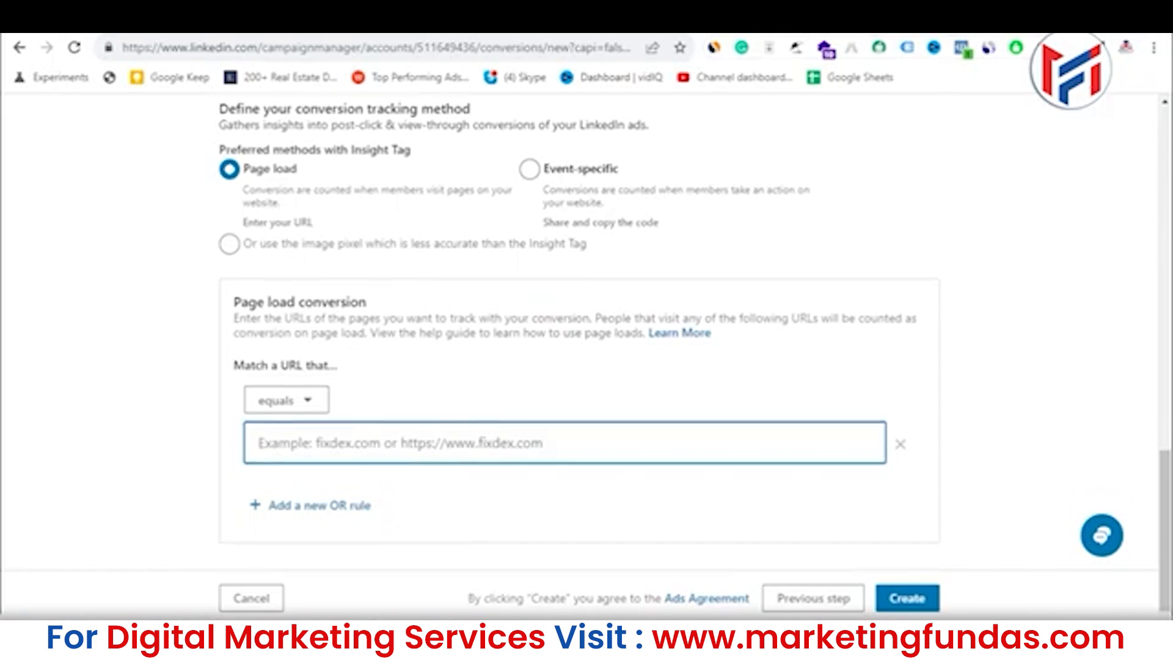
Return to the WordPress admin and bring up the Visit Site link options
left_click(379, 20)
mouse_move(112, 115)
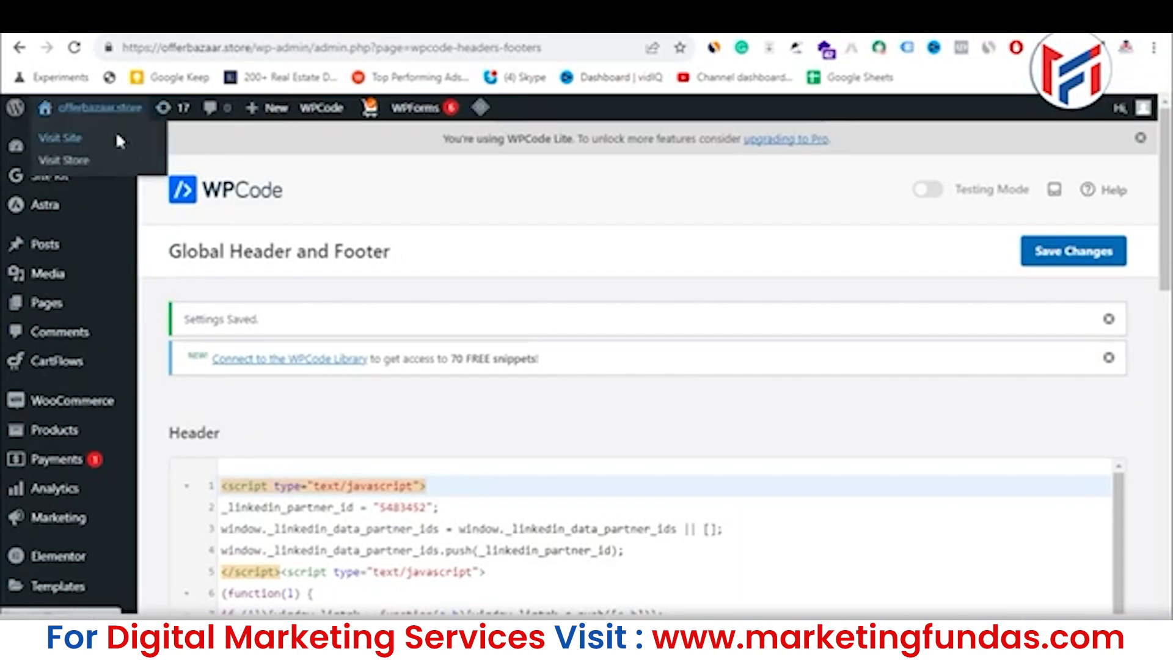
right_click(118, 137)
Open offerbazaar.store in a new tab and add Assorted Coffee to the basket ($35.00)
left_click(150, 161)
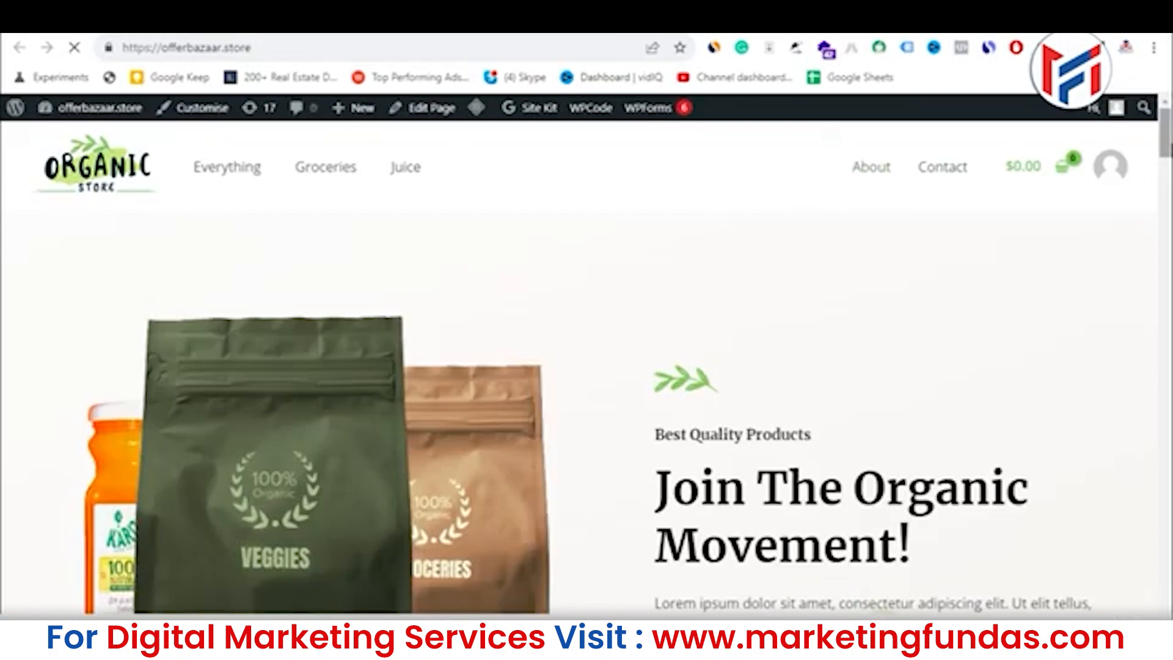
scroll(804, 178, "down", 5)
scroll(450, 203, "down", 8)
scroll(450, 204, "up", 2)
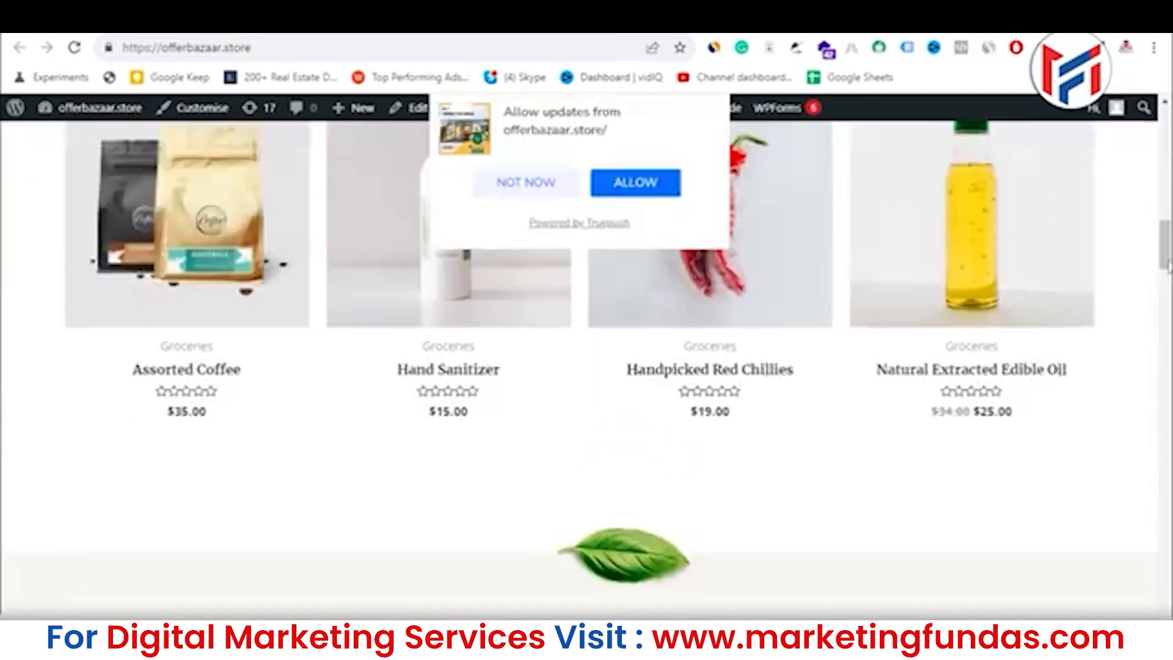
left_click(535, 188)
left_click(260, 282)
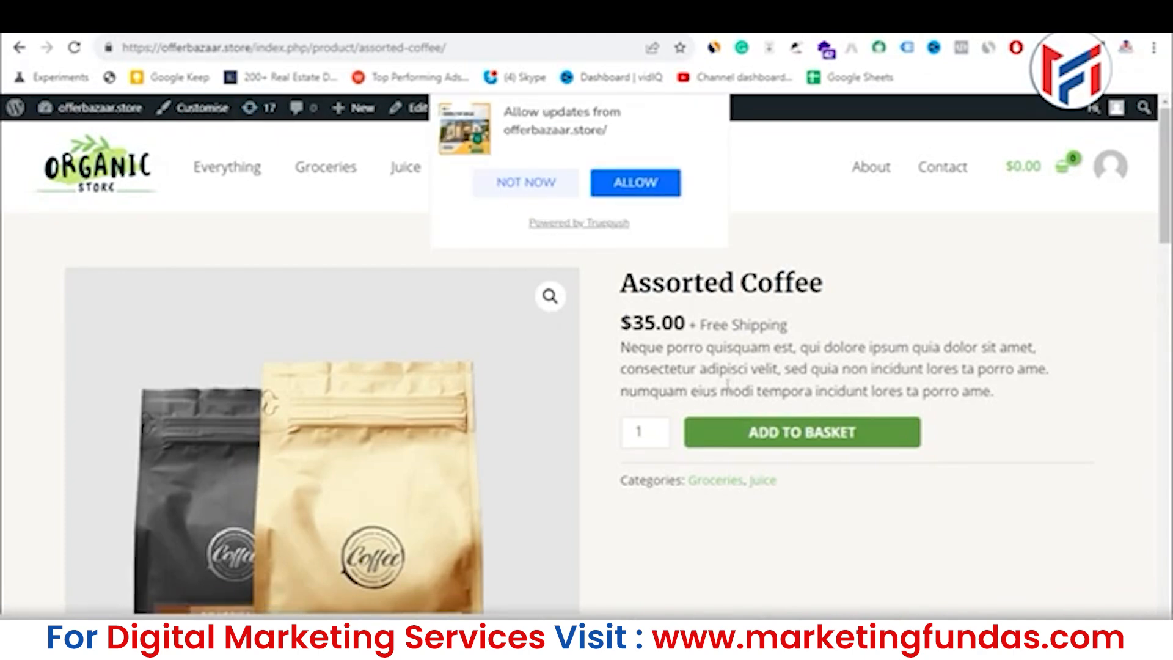
left_click(513, 186)
left_click(739, 438)
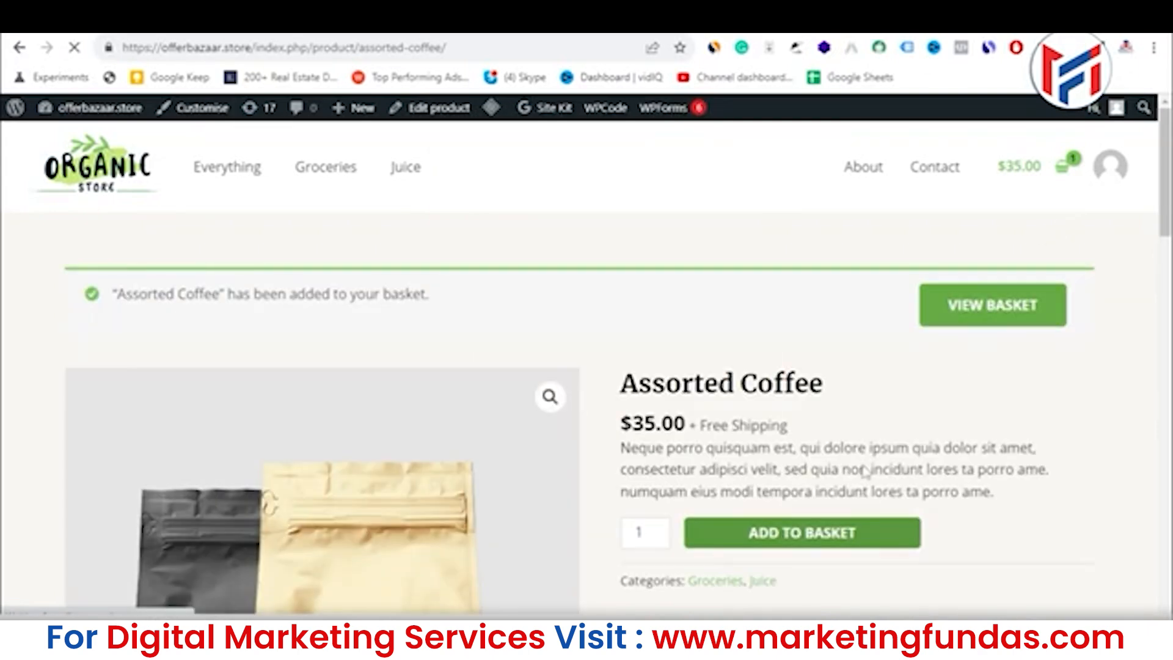
Go from the basket to checkout for the Assorted Coffee order
left_click(991, 307)
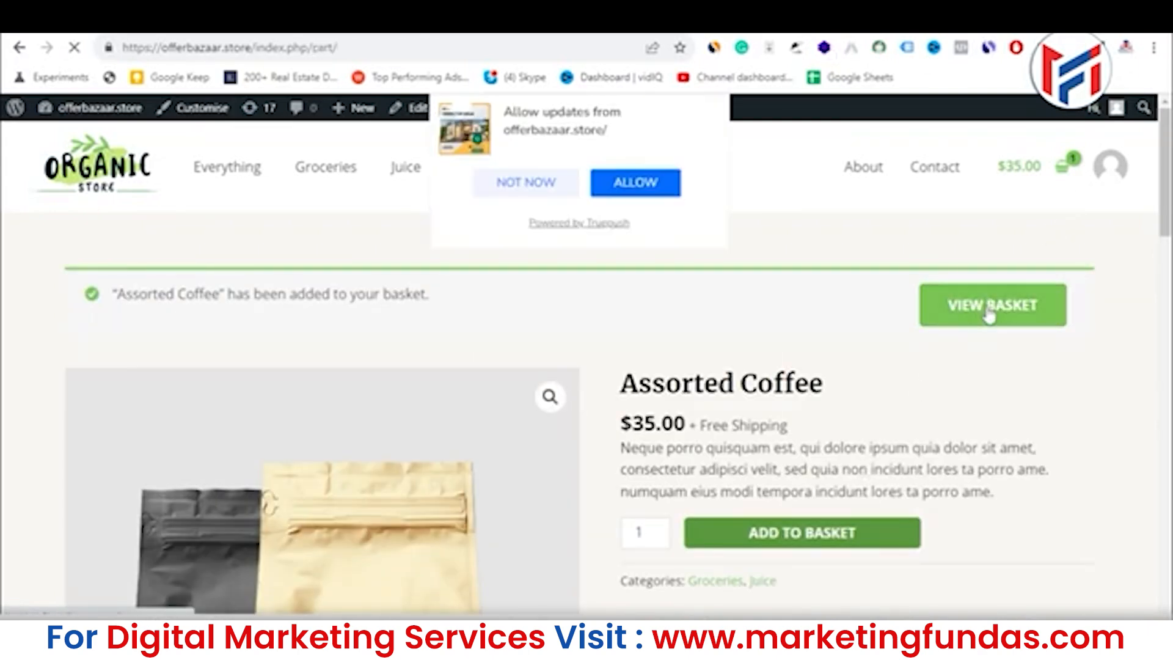
scroll(780, 414, "down", 7)
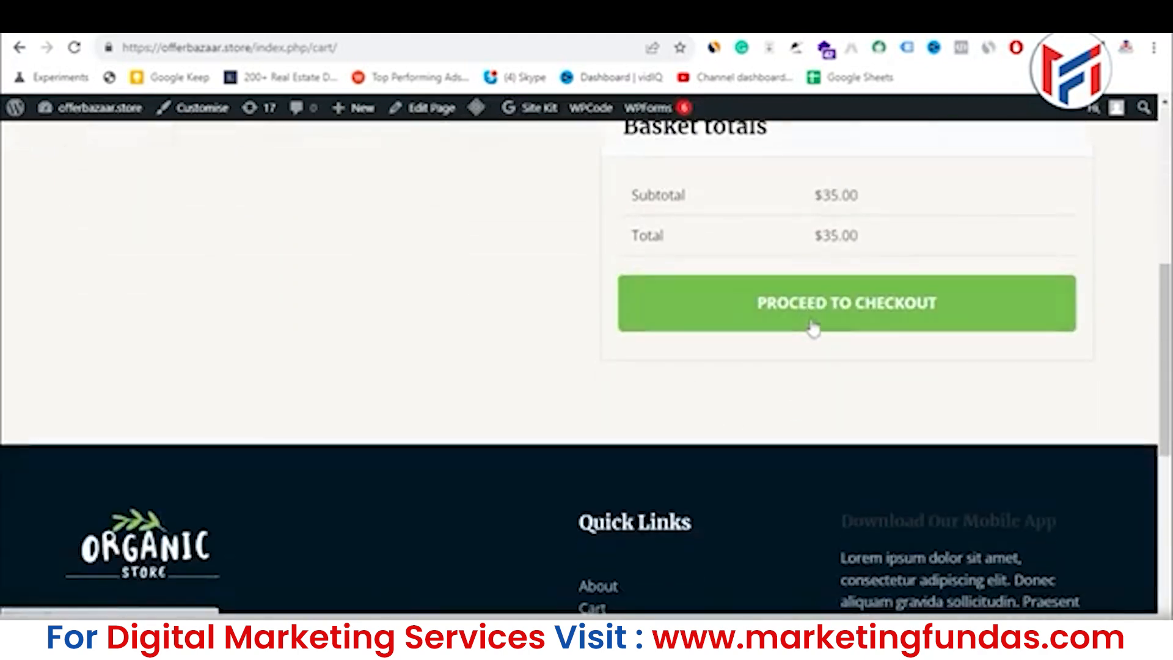
left_click(813, 328)
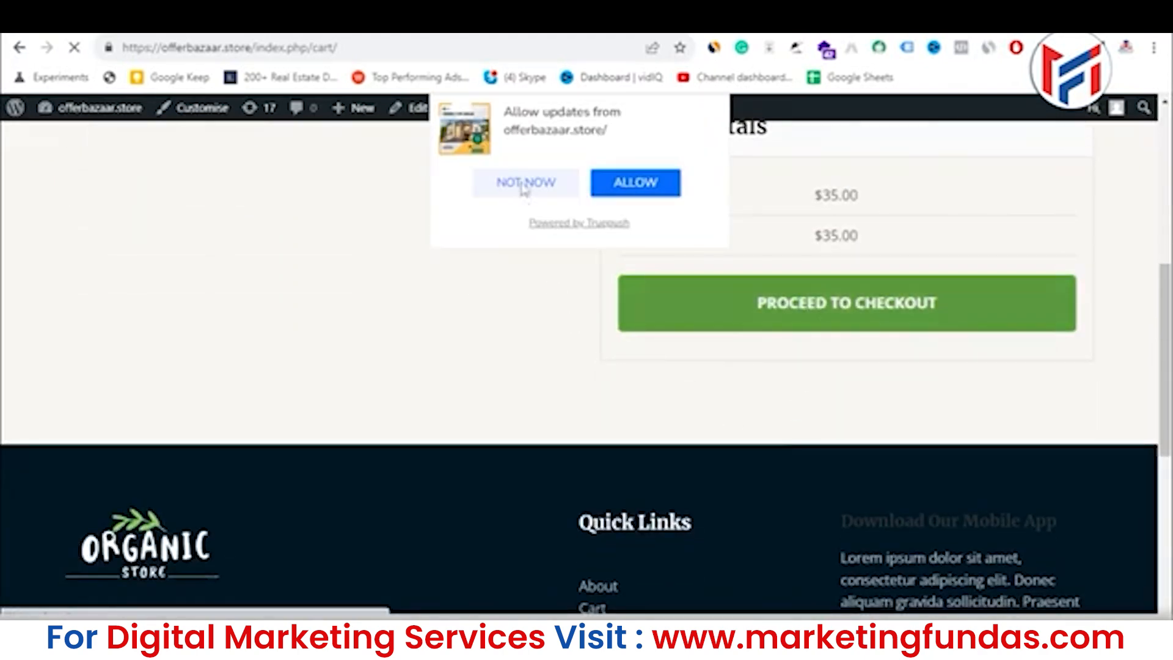
scroll(275, 354, "down", 4)
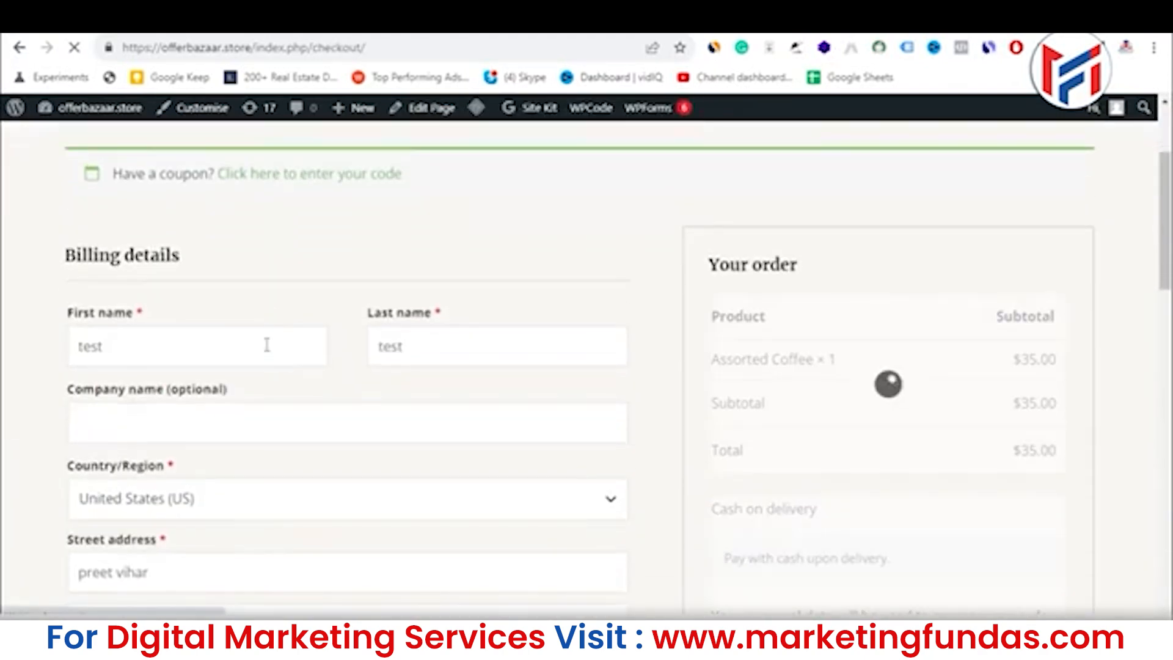
scroll(366, 338, "down", 3)
scroll(461, 333, "up", 2)
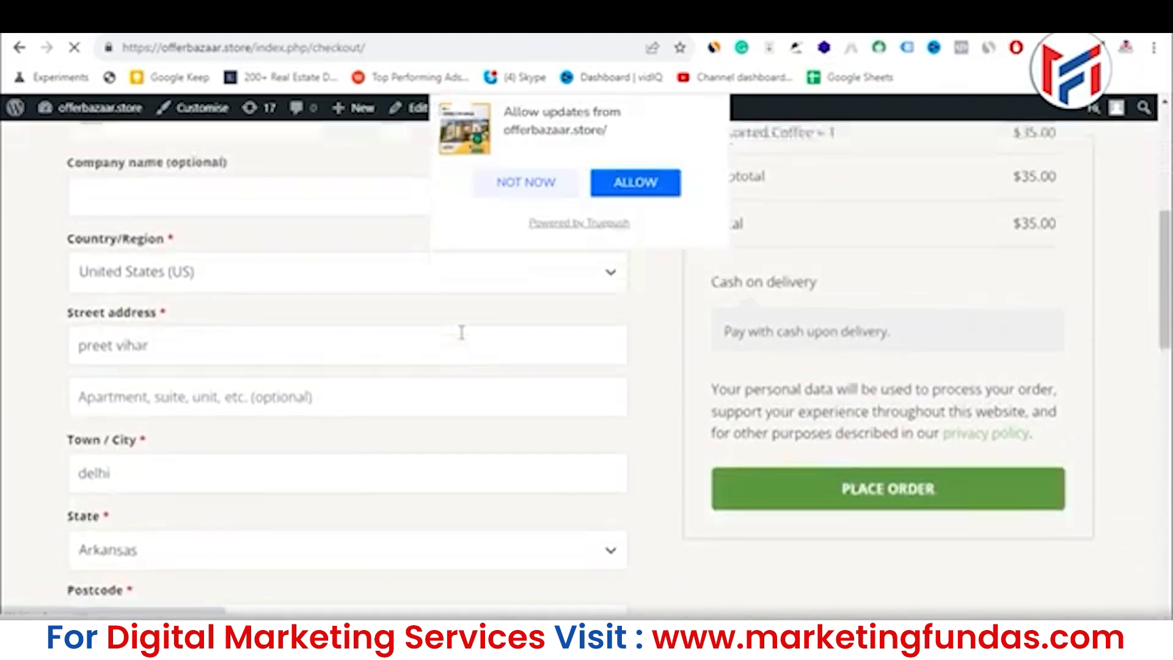
left_click(532, 186)
Review the billing details and place the order using Cash on delivery
scroll(267, 372, "up", 3)
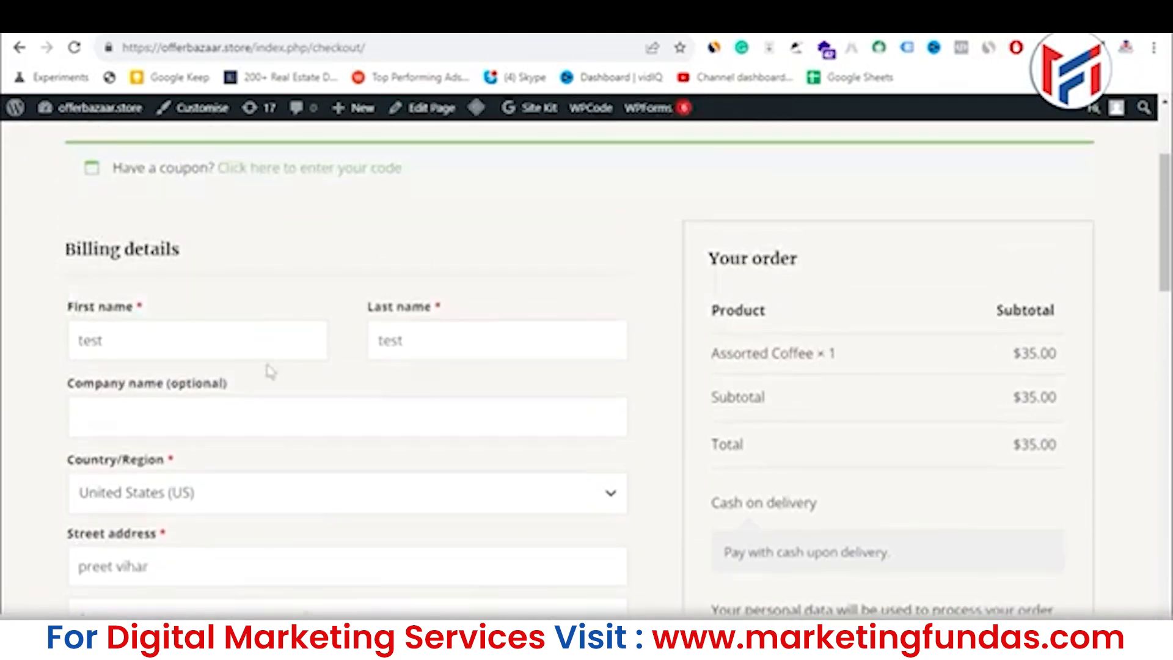
scroll(320, 364, "down", 2)
scroll(222, 301, "down", 1)
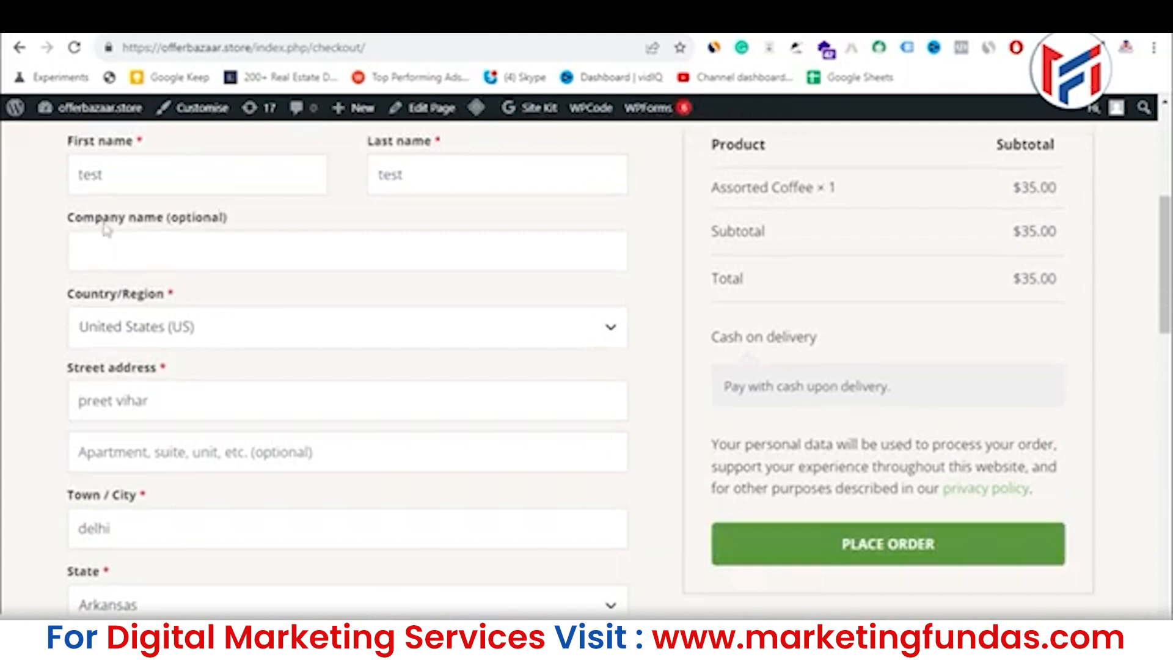
scroll(201, 367, "down", 2)
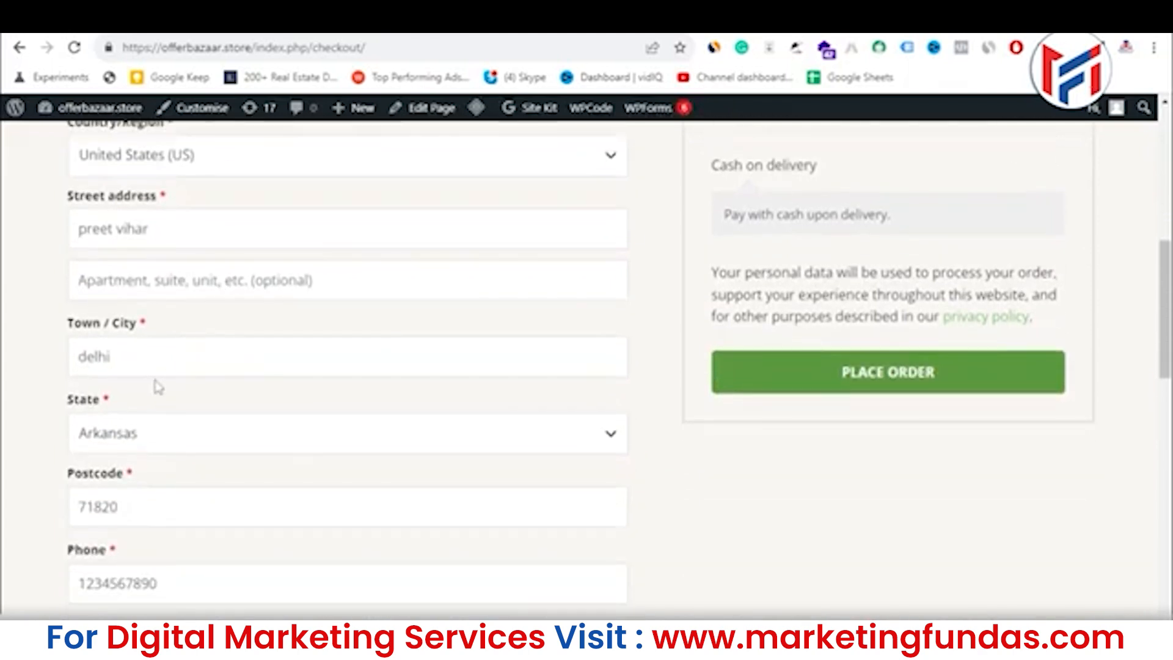
scroll(158, 422, "down", 1)
scroll(280, 335, "up", 2)
scroll(304, 424, "down", 5)
scroll(307, 458, "up", 10)
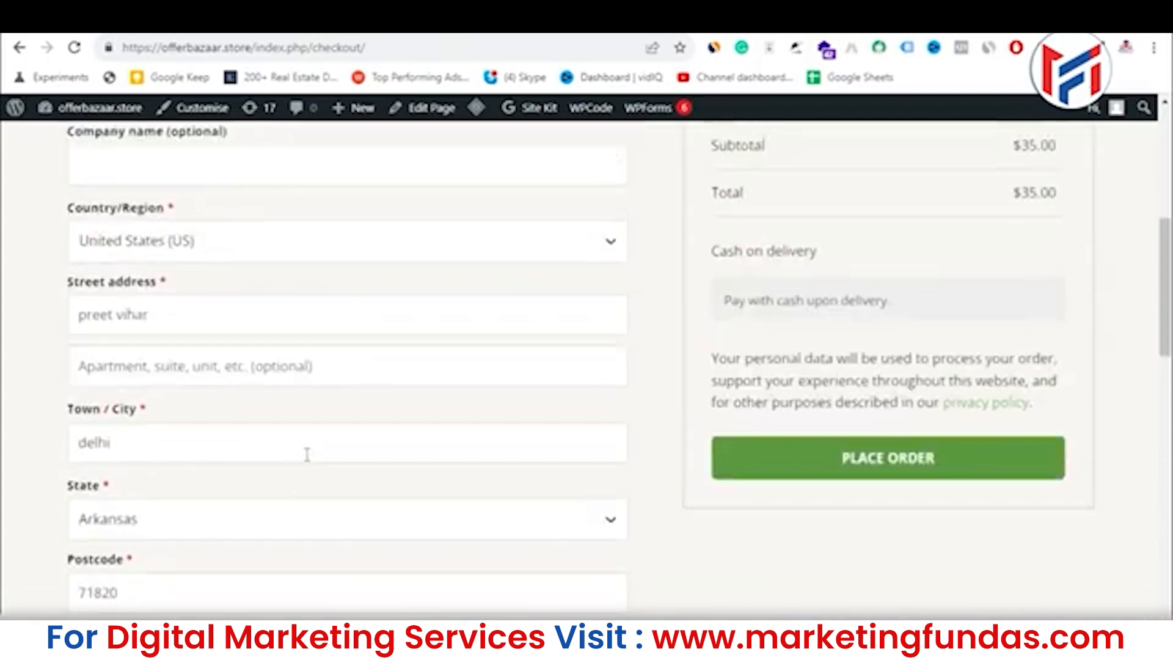
scroll(278, 408, "down", 6)
scroll(296, 390, "up", 3)
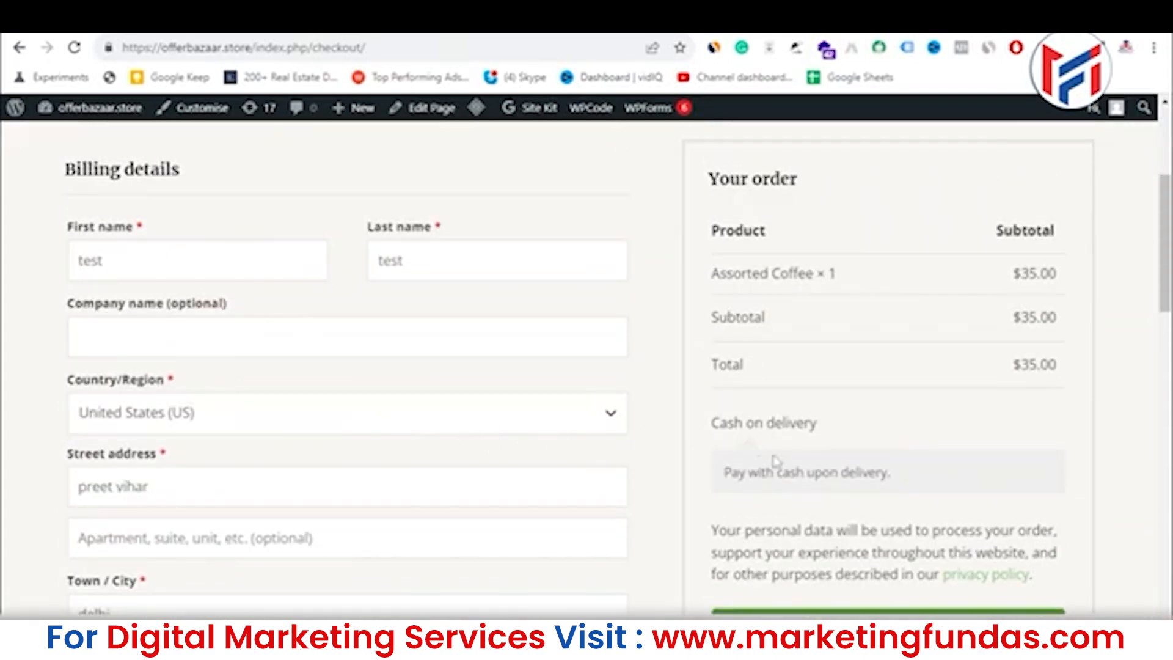
left_click_drag(712, 428, 828, 426)
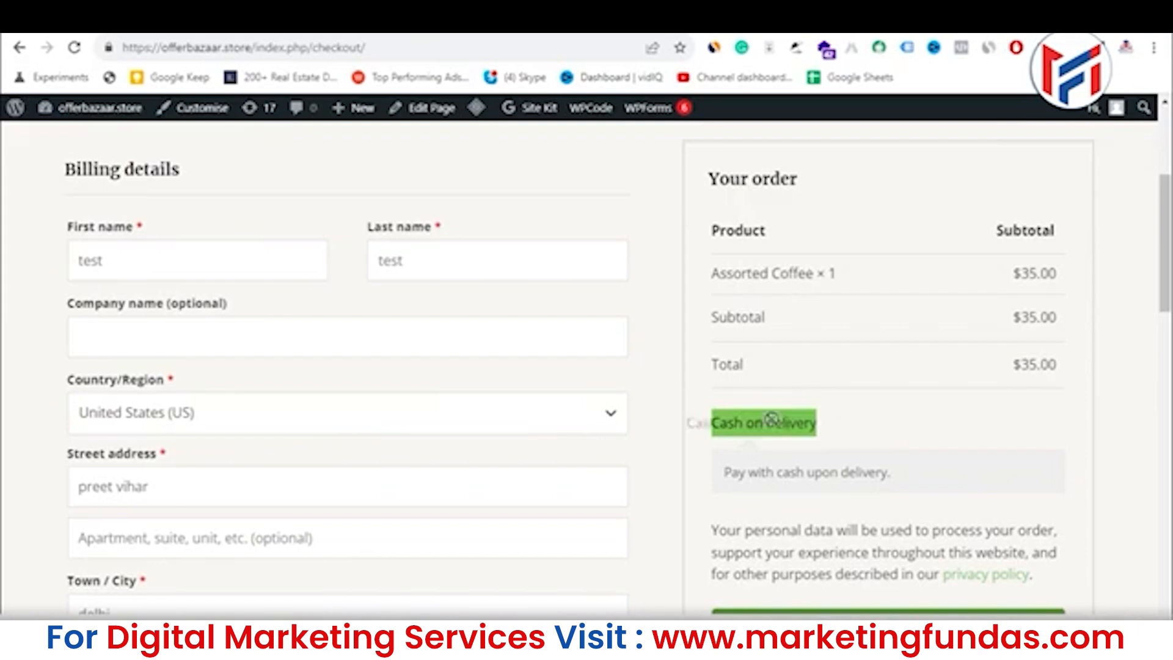
scroll(814, 471, "down", 4)
left_click(834, 308)
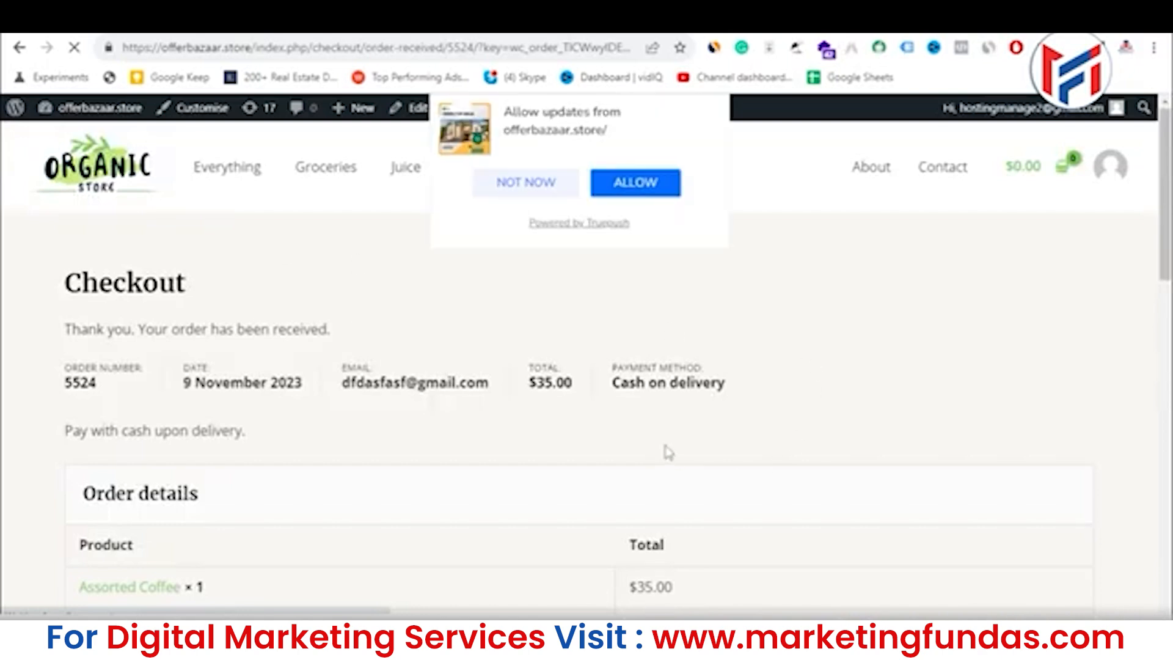
Dismiss the notification prompt and inspect the thank-you message and its URL
left_click(537, 182)
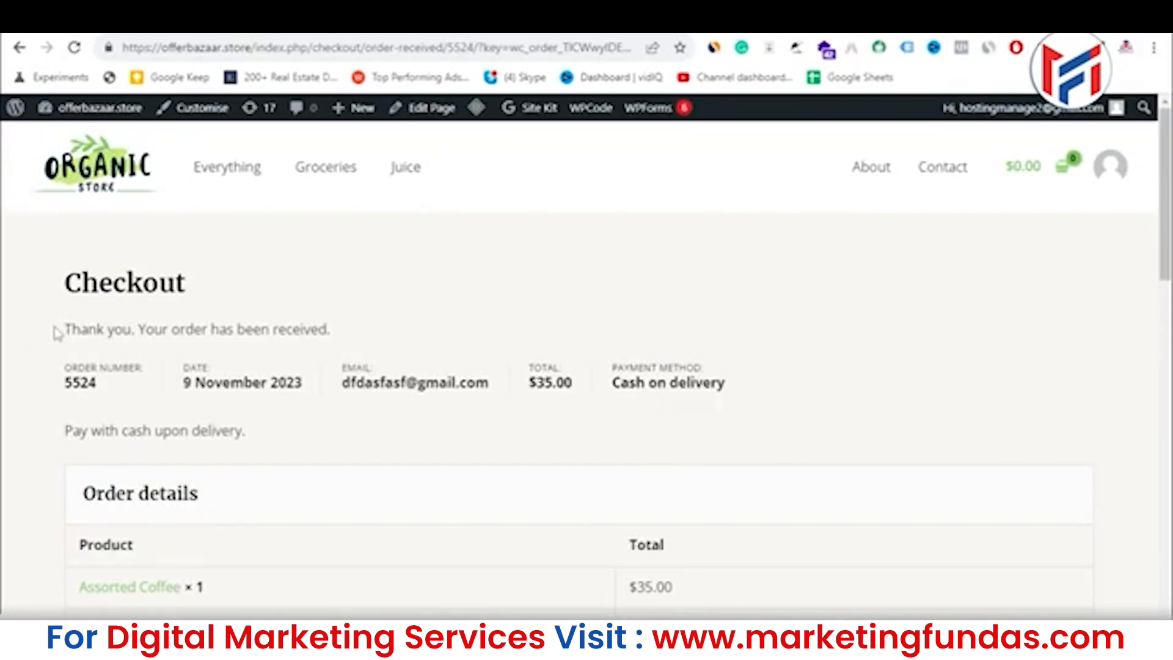
scroll(57, 332, "down", 1)
left_click_drag(58, 232, 337, 232)
scroll(408, 277, "up", 1)
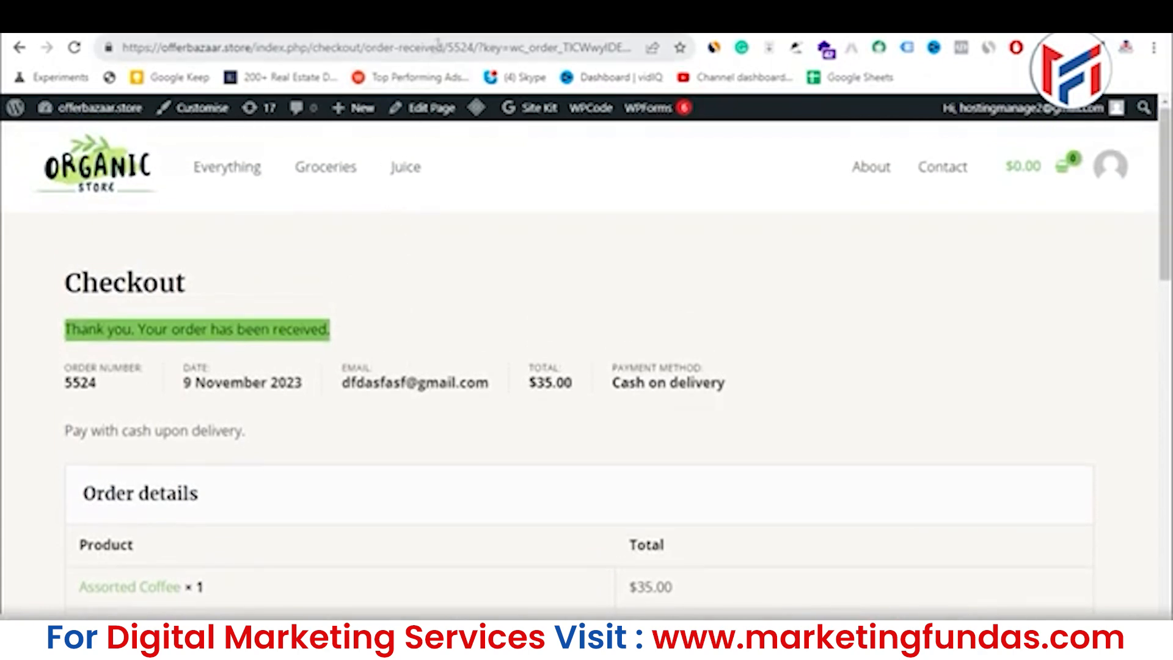
left_click_drag(448, 47, 120, 47)
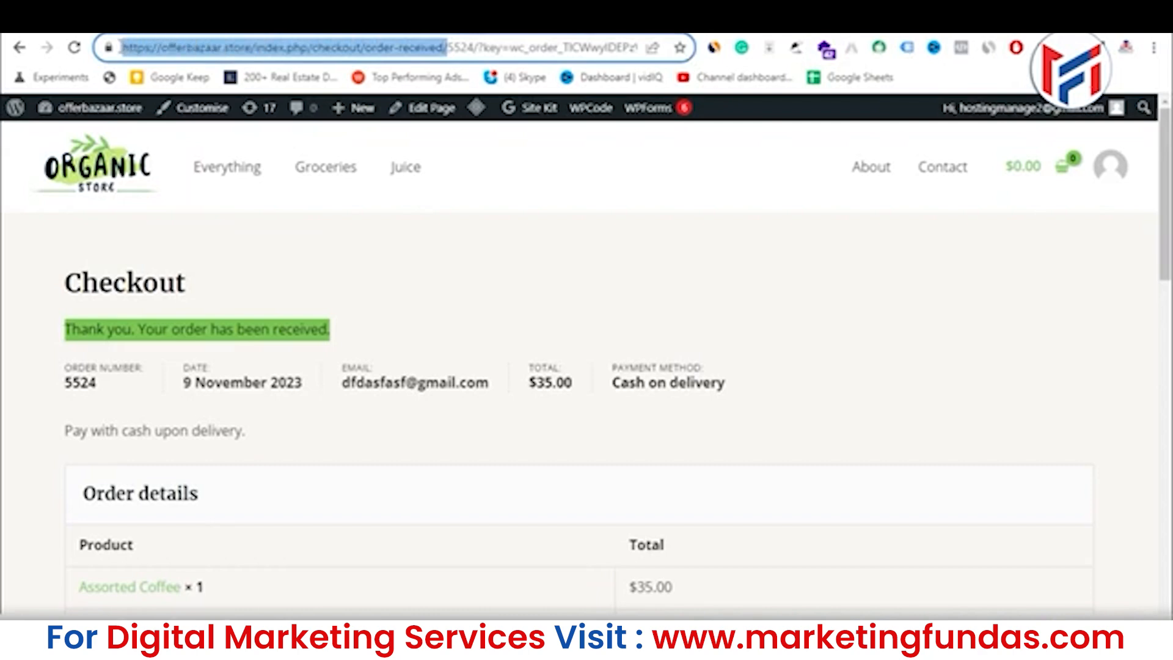
left_click(225, 235)
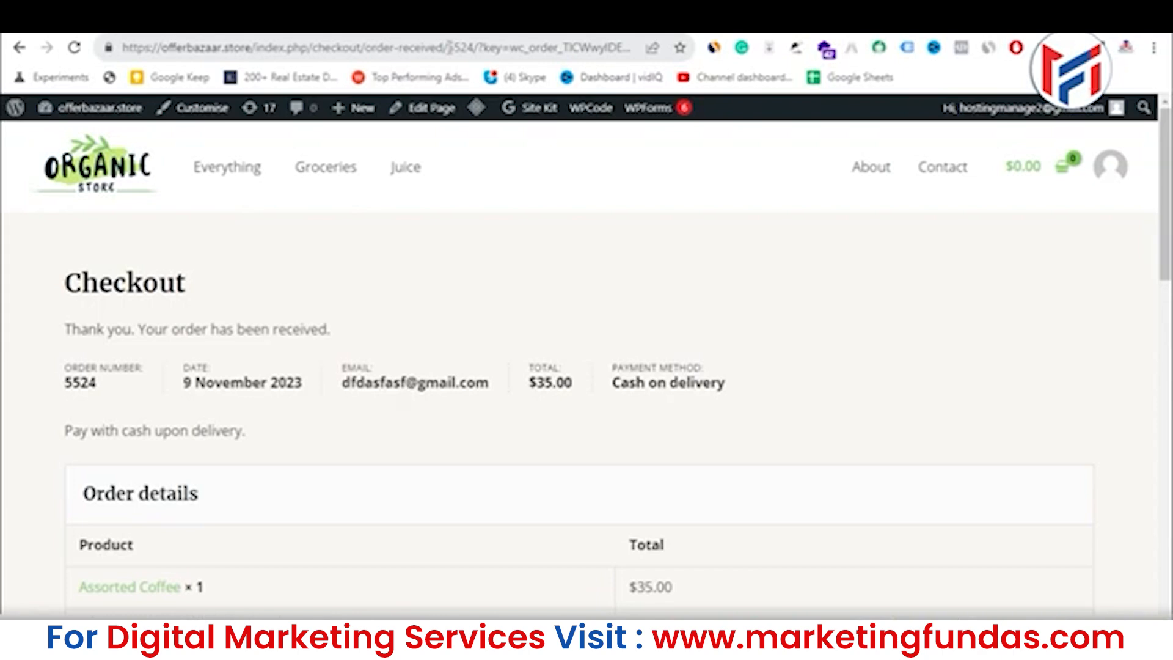
Select the thank-you page URL through 'order-received/' in the address bar
left_click(450, 48)
left_click_drag(447, 48, 122, 47)
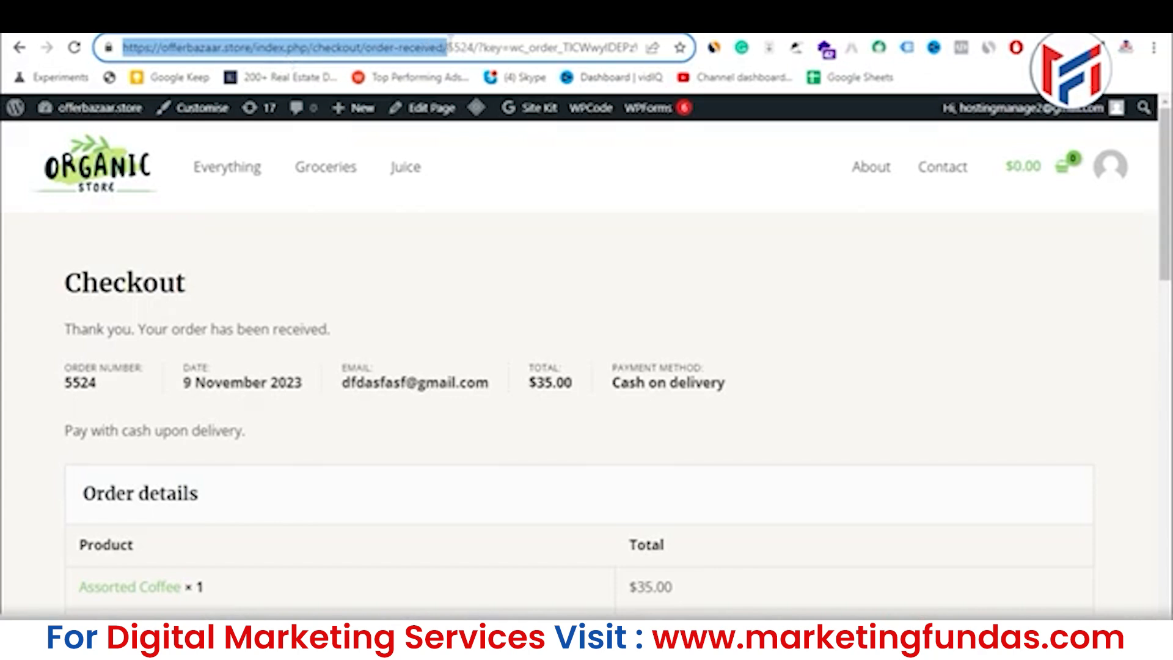
left_click(449, 49)
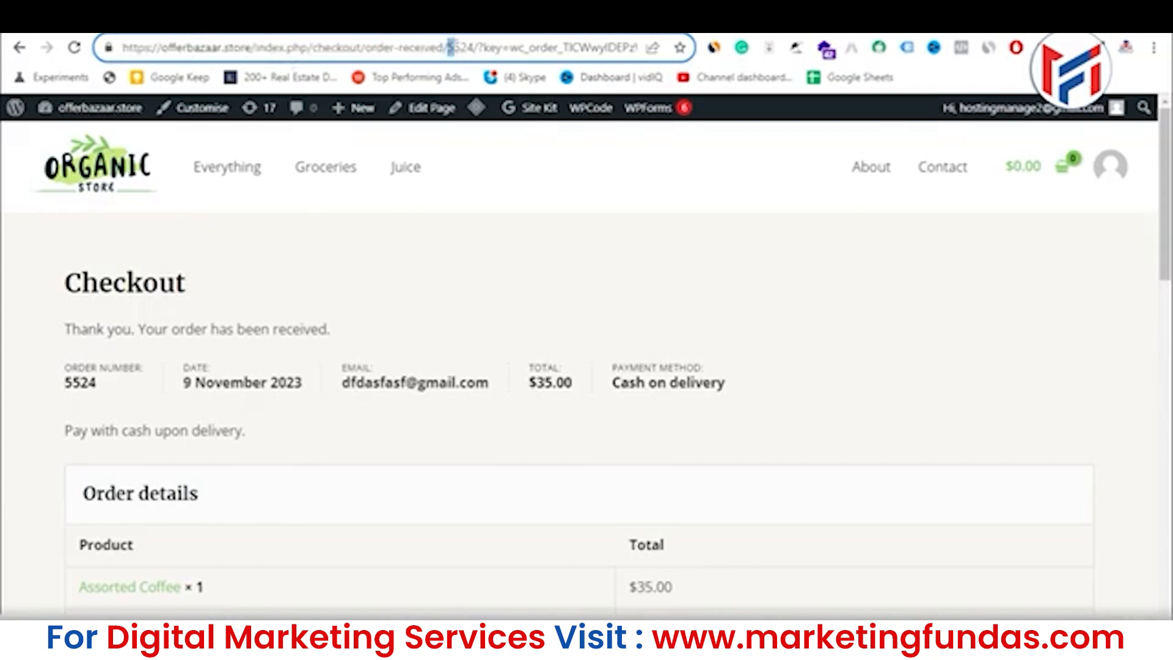
left_click(422, 221)
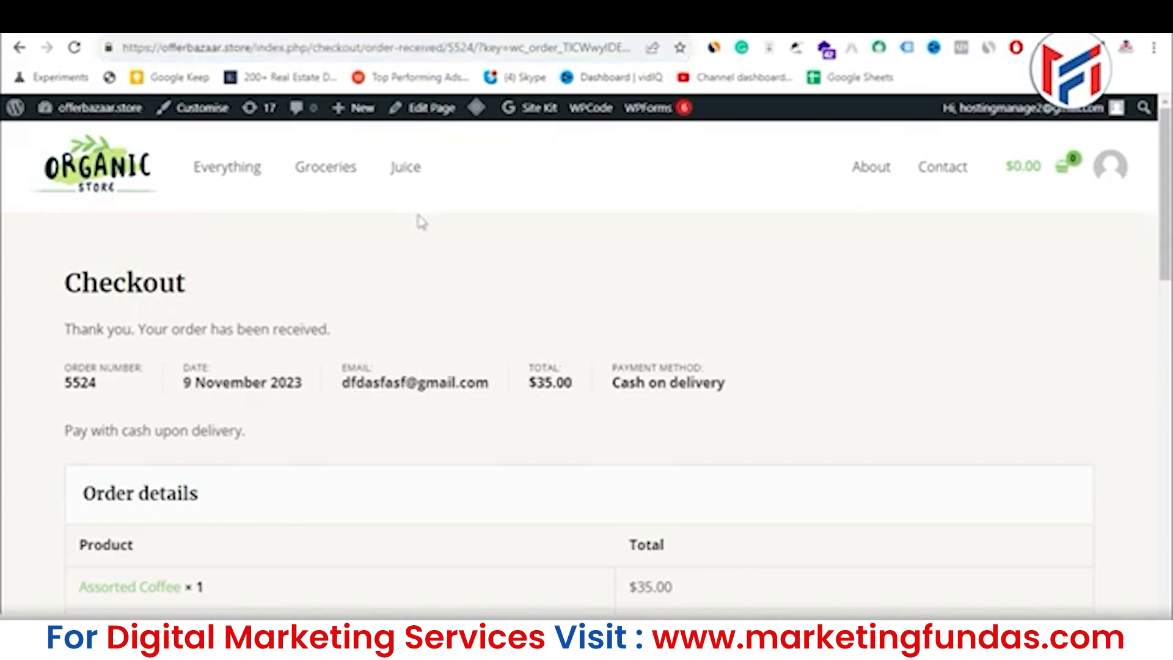
left_click_drag(450, 48, 672, 50)
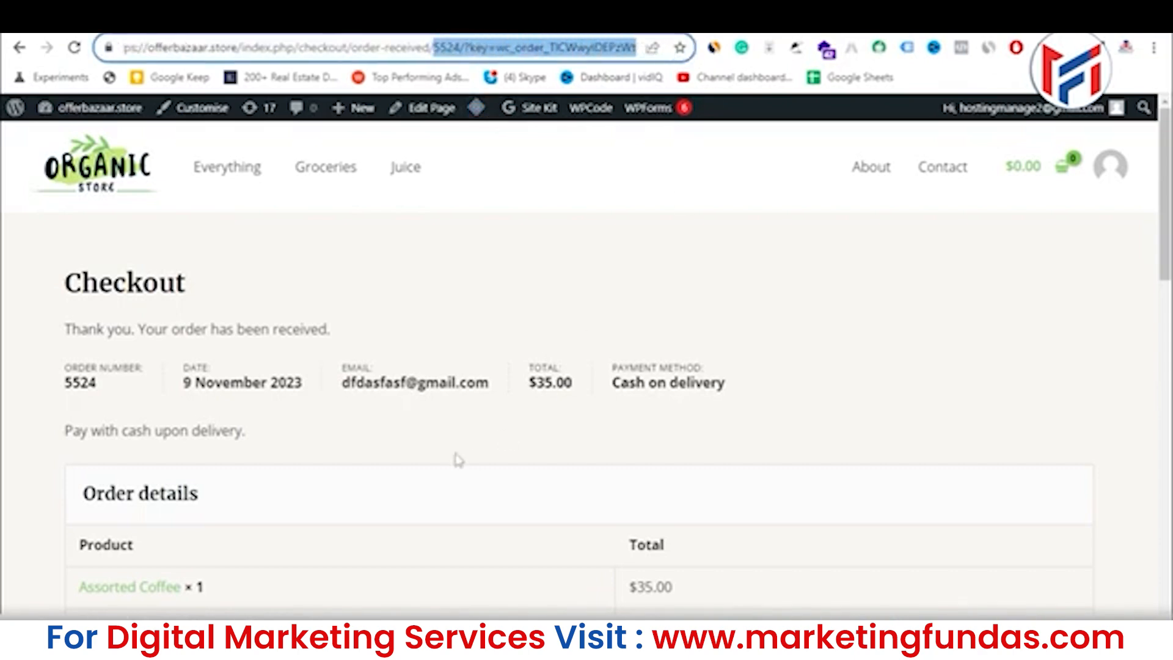
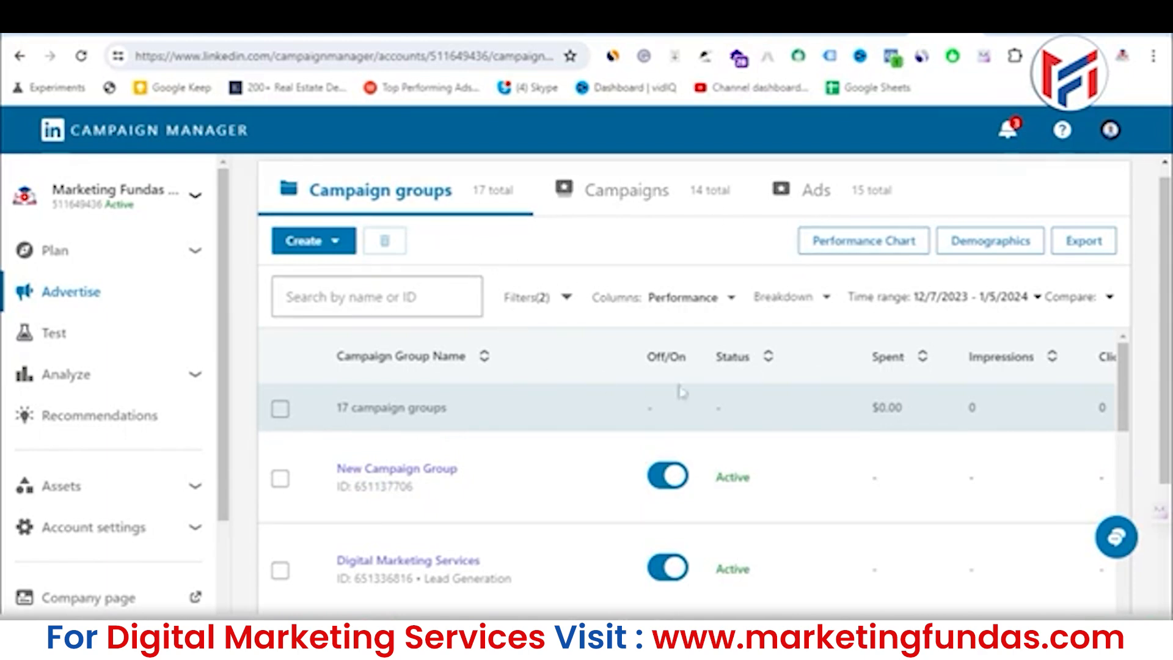
Start a new campaign group from the Create menu
left_click_drag(1126, 370, 1164, 420)
scroll(1164, 398, "down", 3)
left_click_drag(1125, 259, 1134, 222)
left_click_drag(1168, 343, 1172, 182)
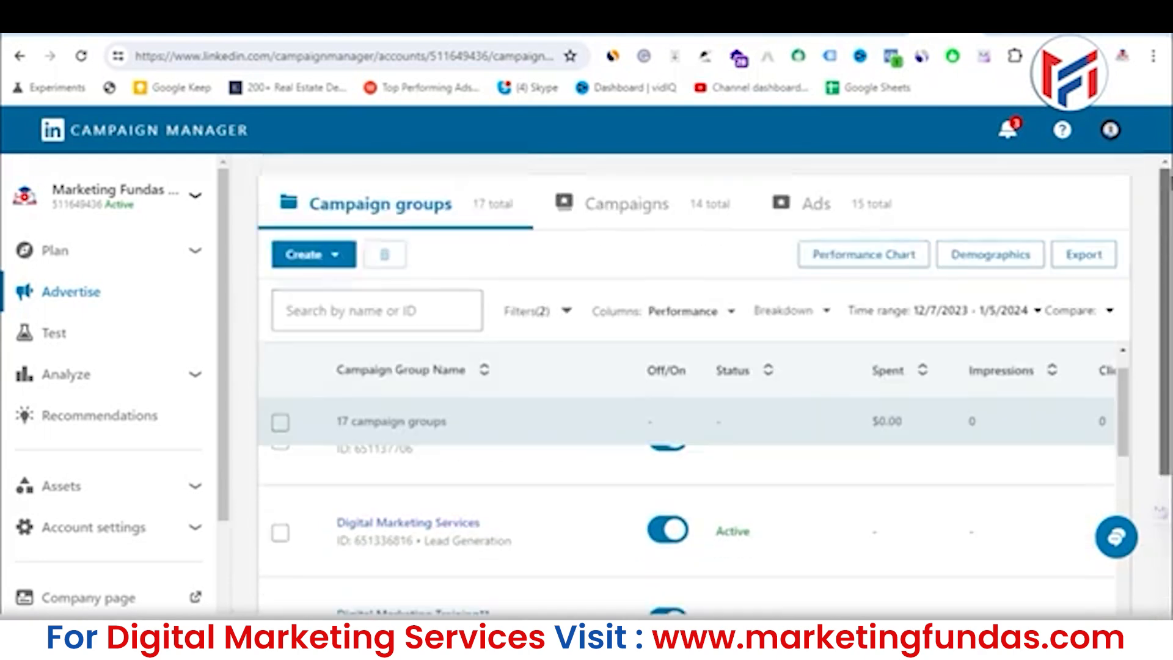
left_click(312, 254)
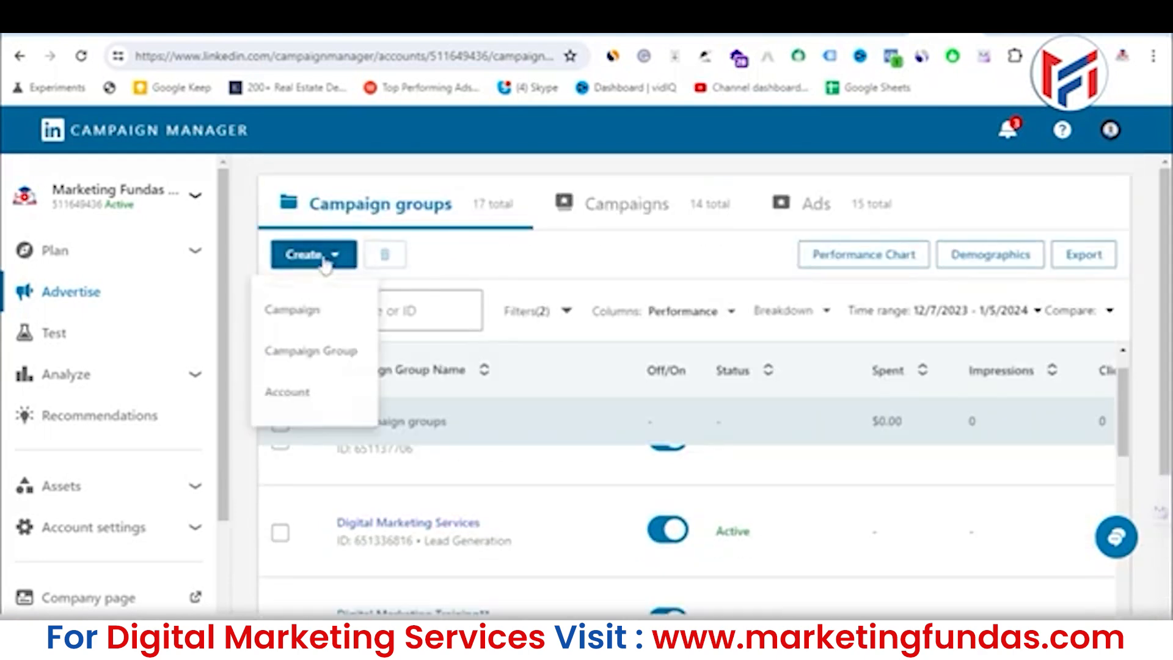
left_click(314, 358)
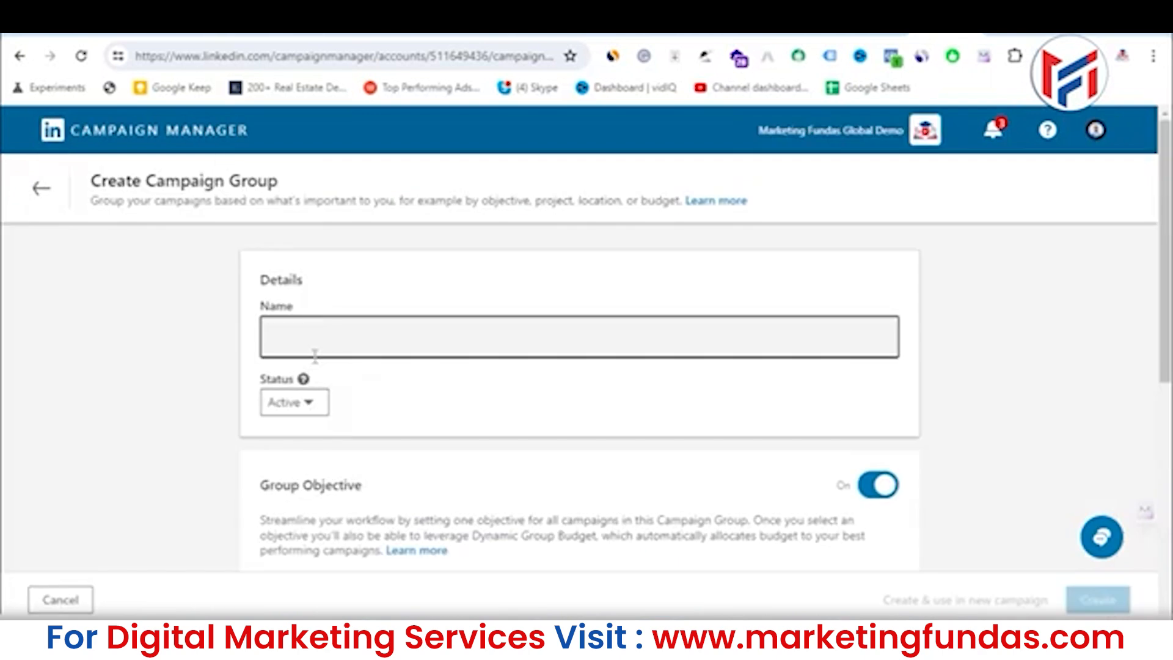
Name the campaign group 'MFG Follower Ads Campaign Group'
left_click(340, 339)
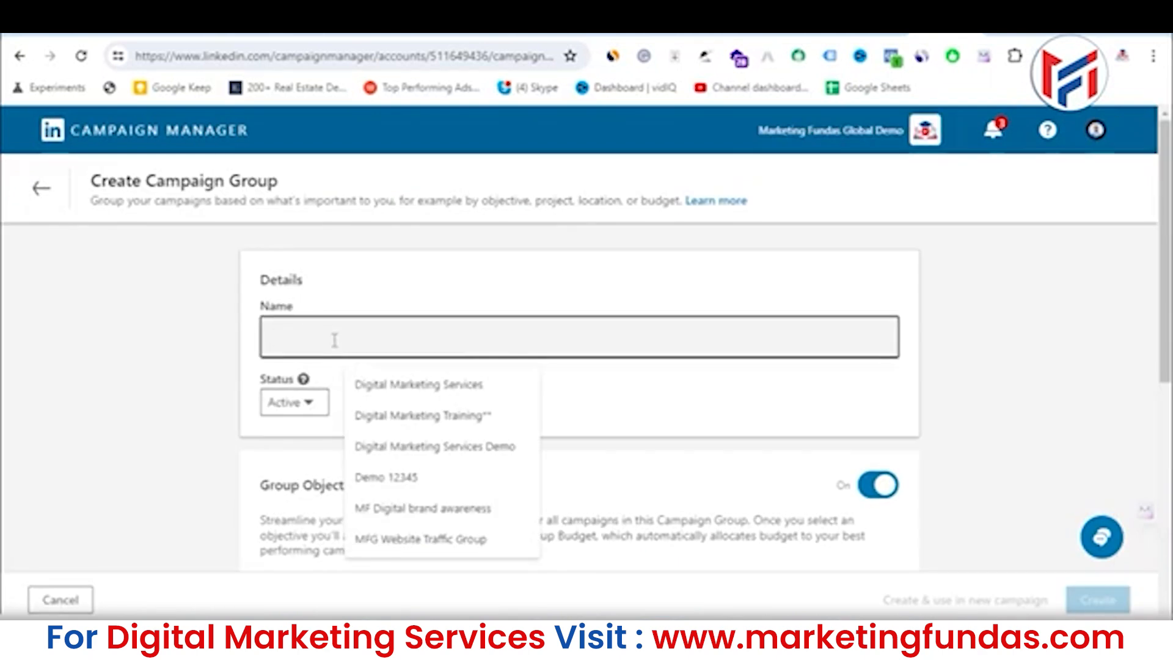
type("MFG Ca")
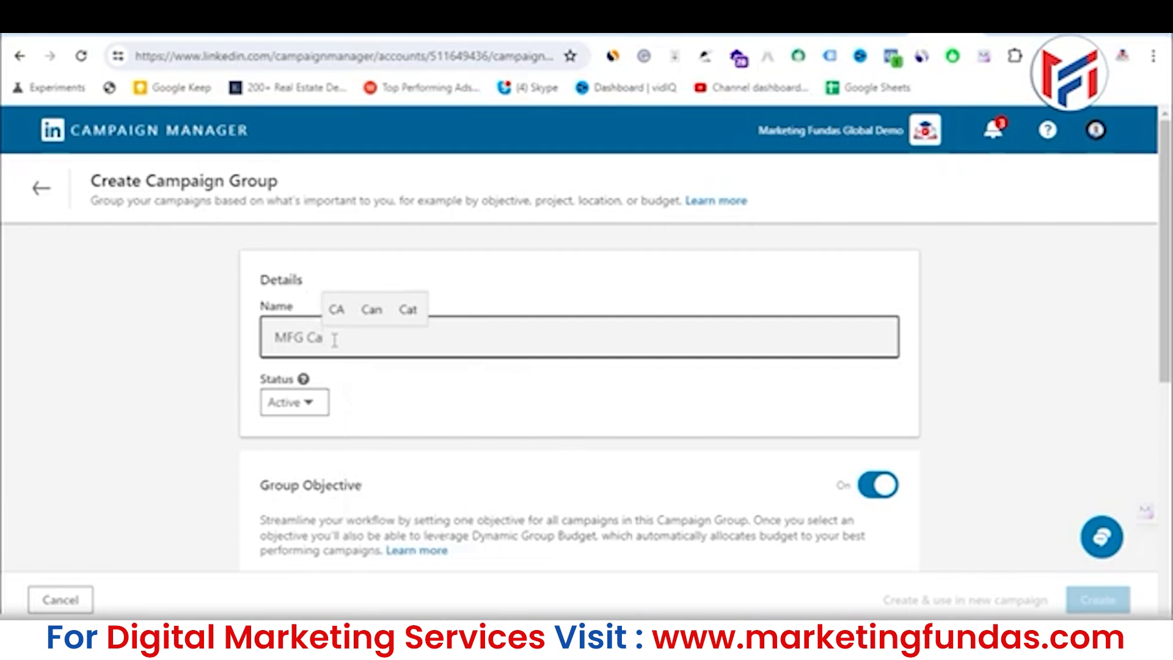
type("mpaign ")
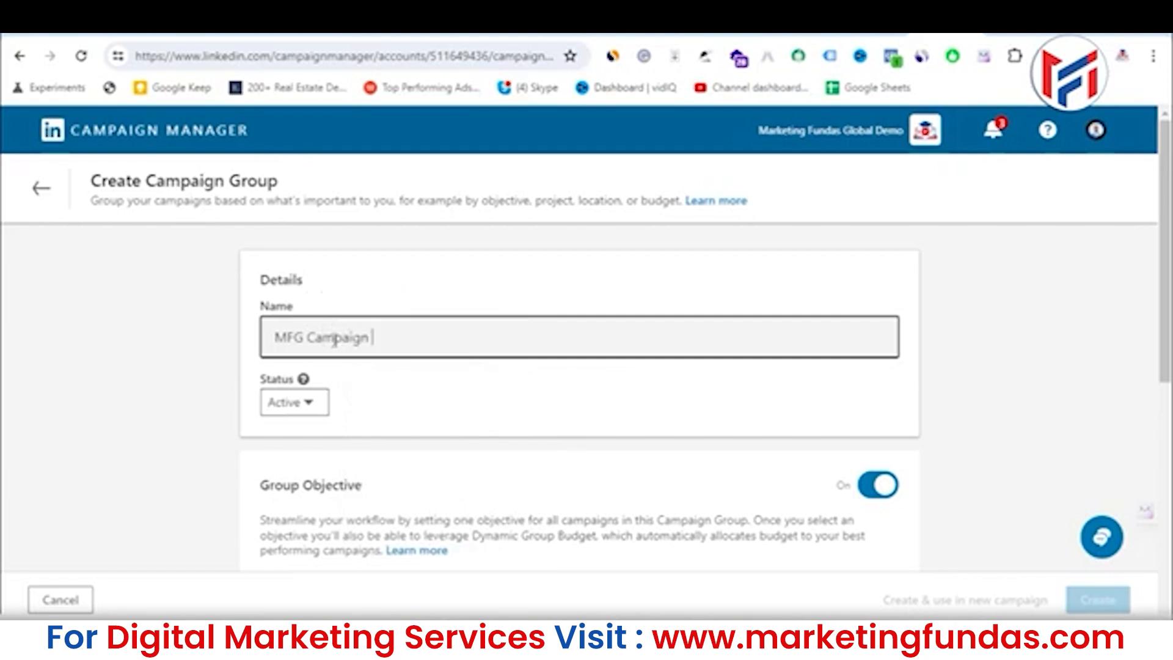
type("Group")
type("Follower A")
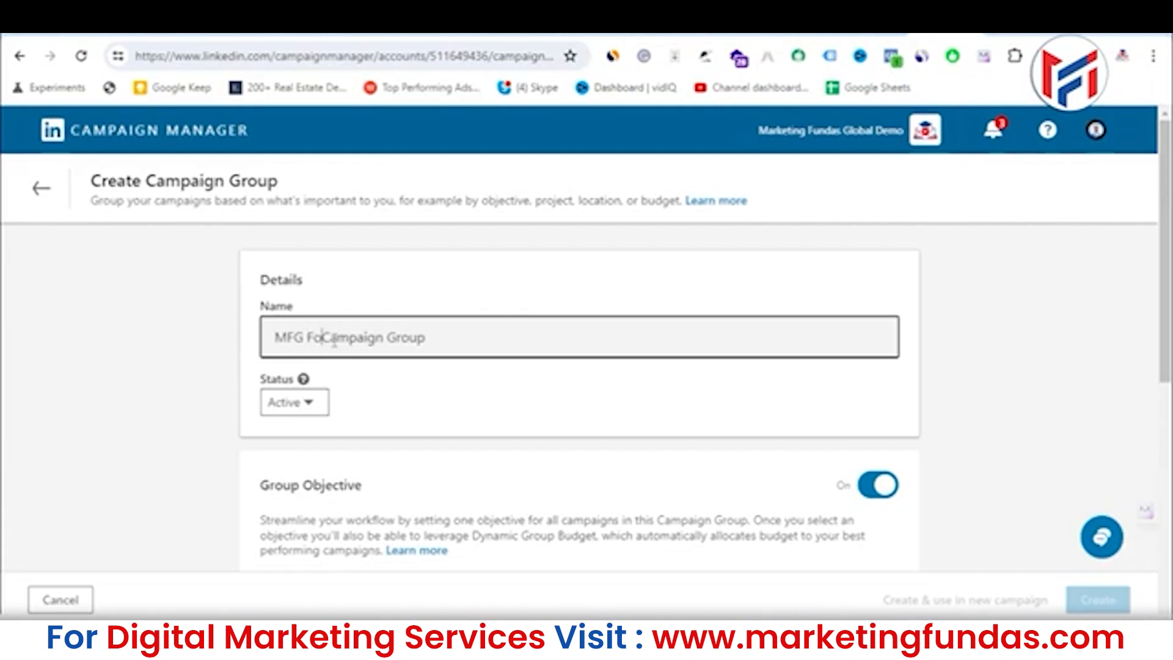
key("BackSpace")
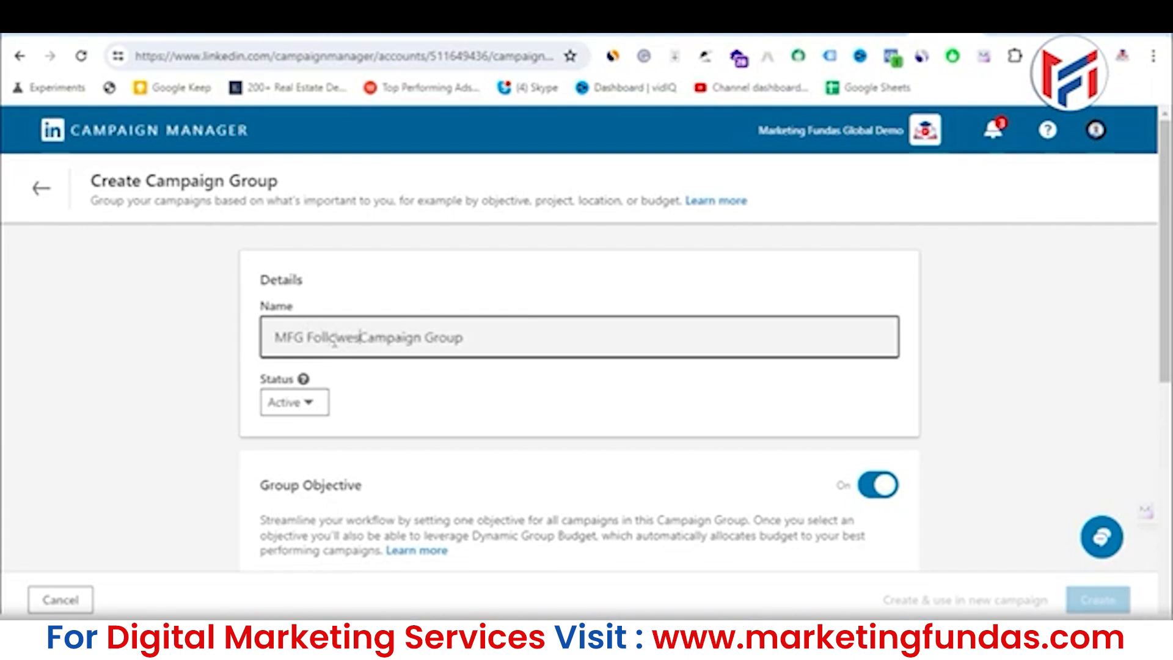
type("Ads")
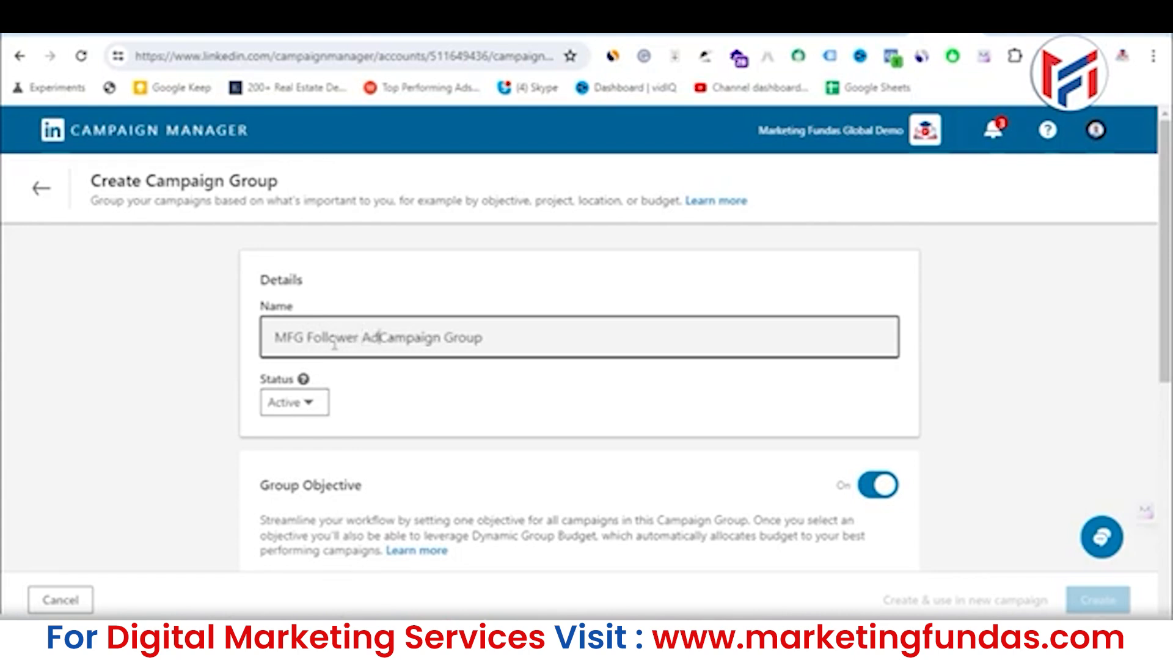
double_click(335, 345)
triple_click(335, 345)
Switch off the Group Objective toggle
left_click(620, 297)
scroll(756, 404, "down", 3)
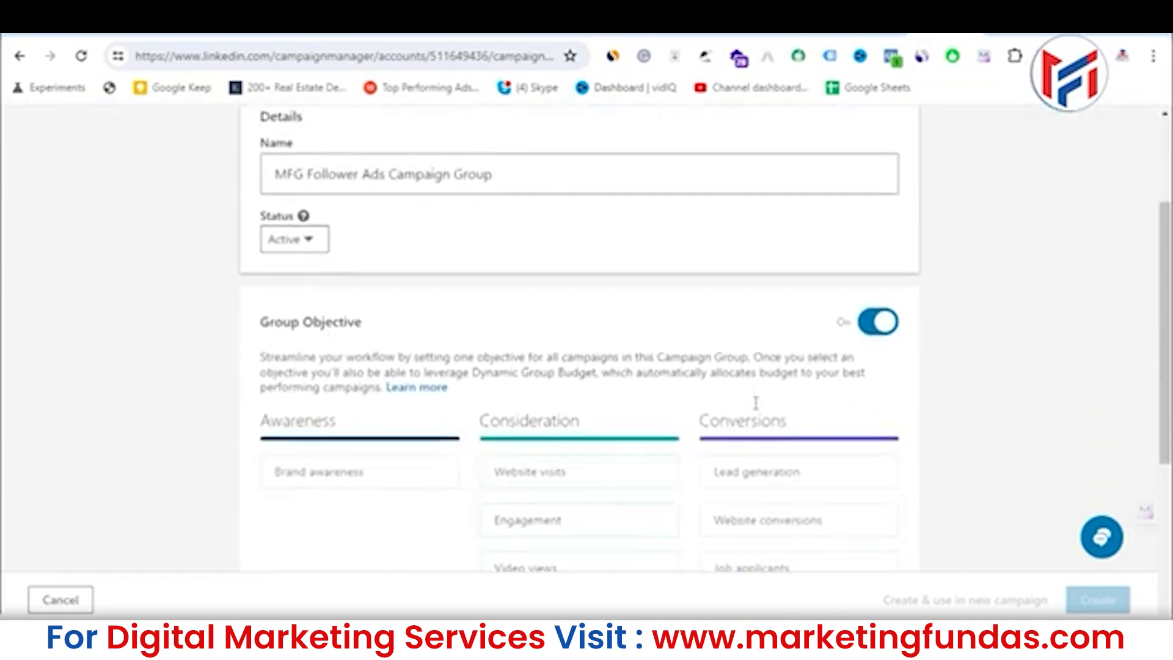
left_click_drag(262, 317, 374, 322)
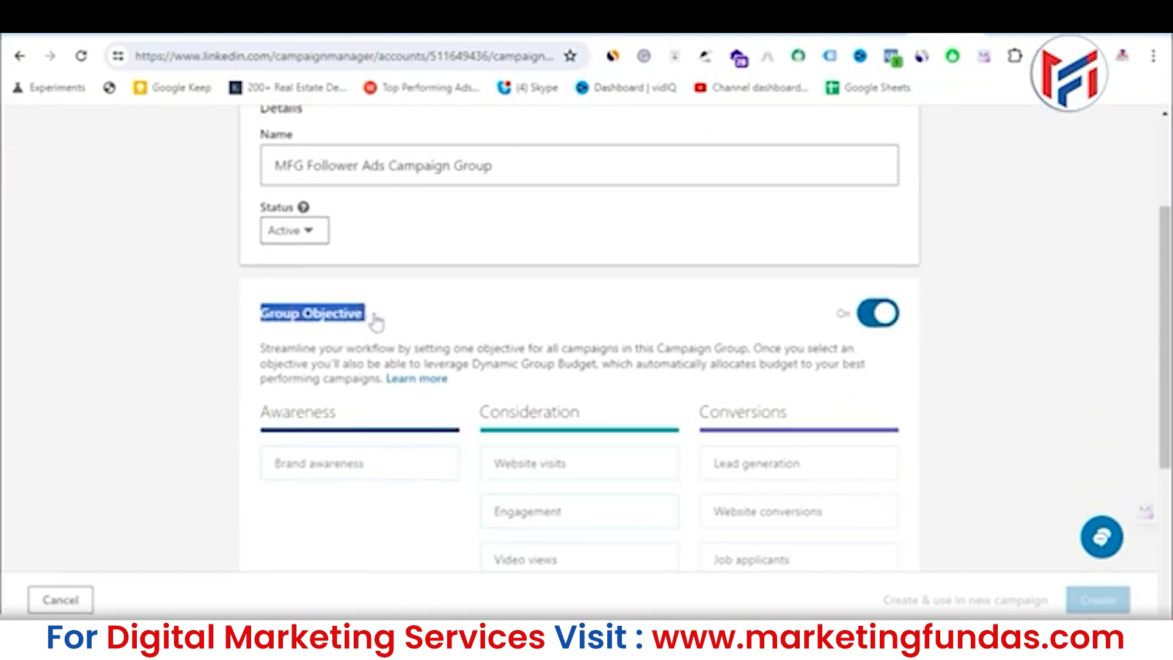
left_click(880, 315)
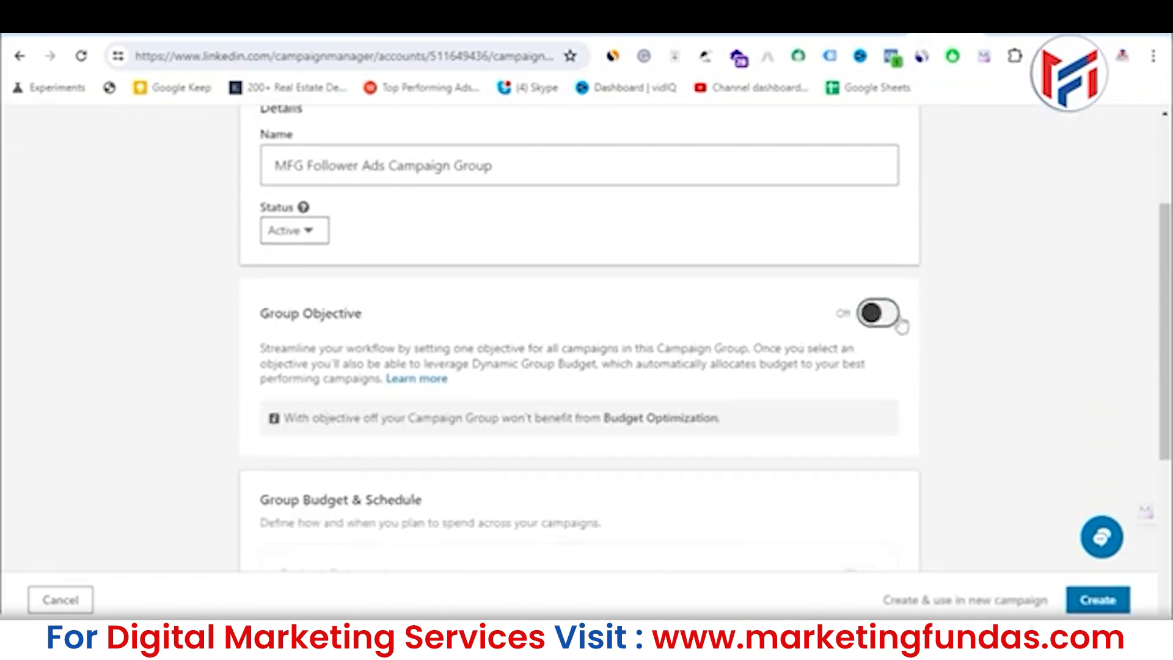
Review the Group Budget & Schedule section and create the campaign group
scroll(883, 317, "down", 2)
left_click_drag(1164, 345, 1163, 446)
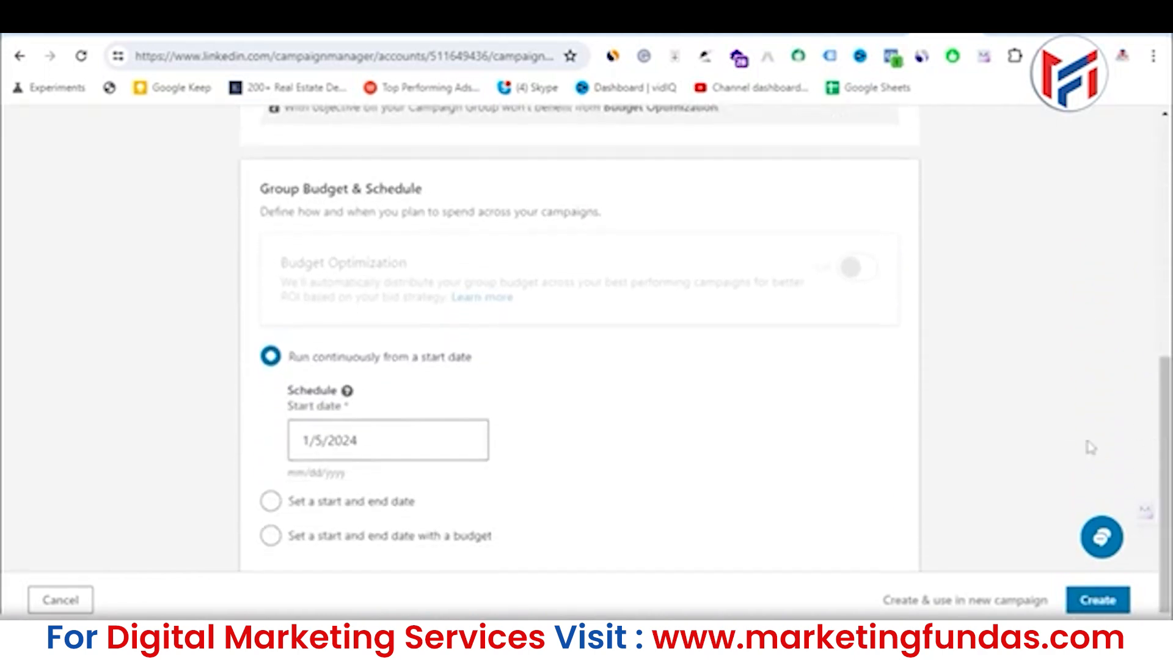
scroll(961, 432, "up", 3)
scroll(632, 233, "down", 2)
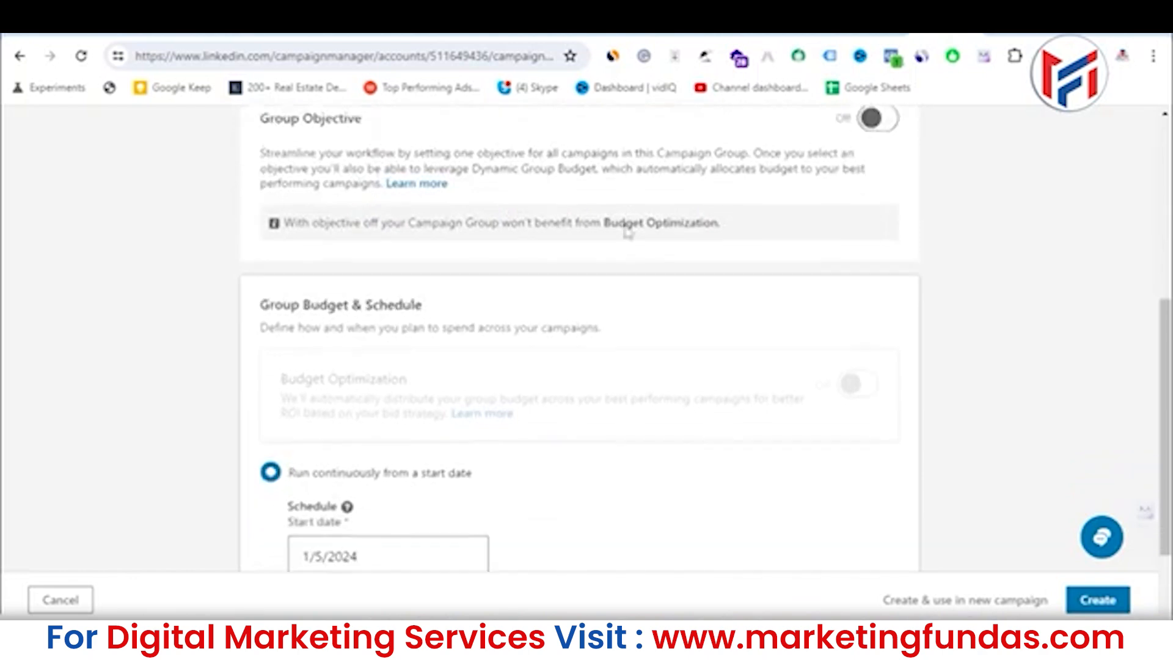
scroll(628, 232, "up", 3)
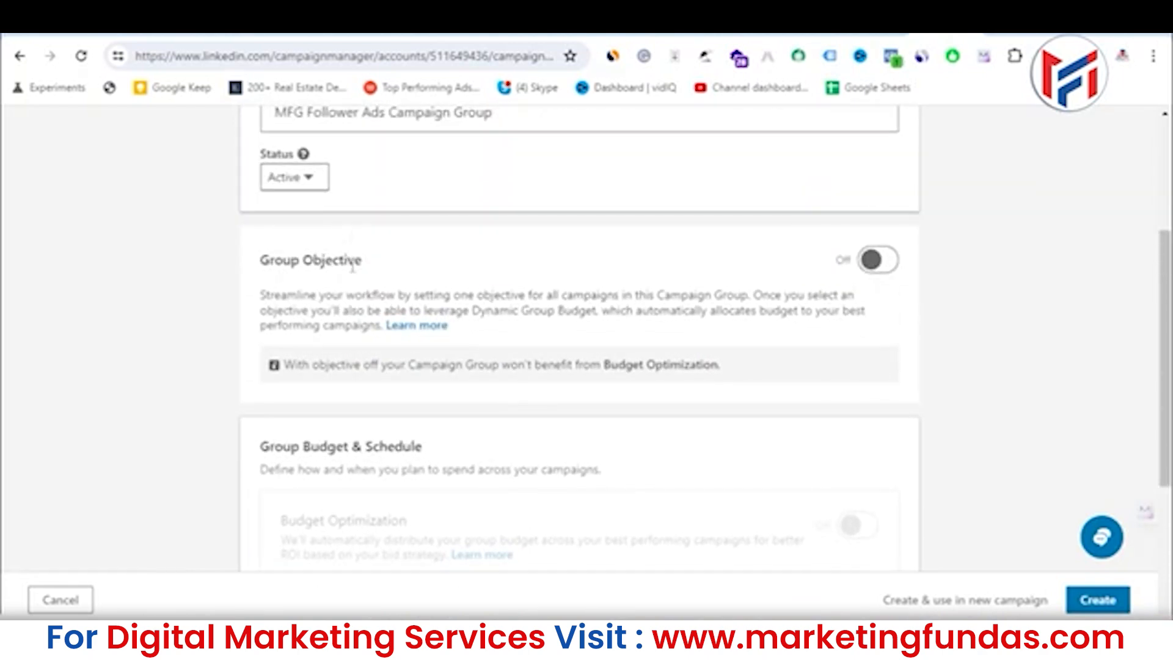
double_click(347, 257)
scroll(348, 257, "down", 3)
left_click_drag(257, 275, 473, 290)
scroll(473, 291, "down", 2)
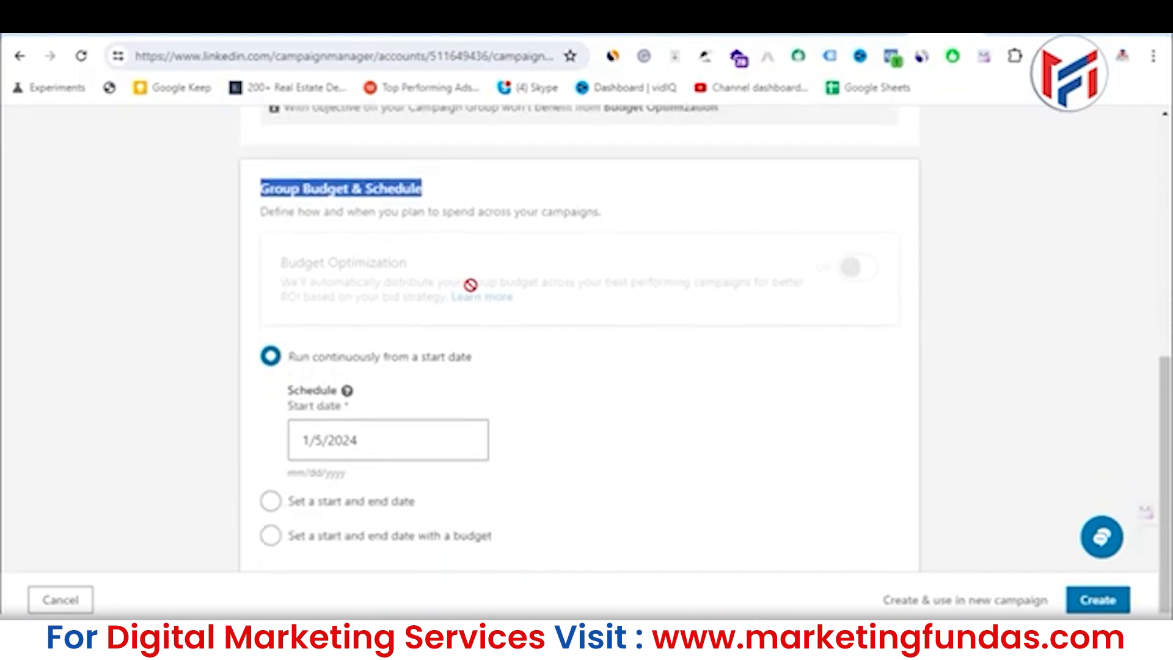
scroll(1139, 265, "up", 7)
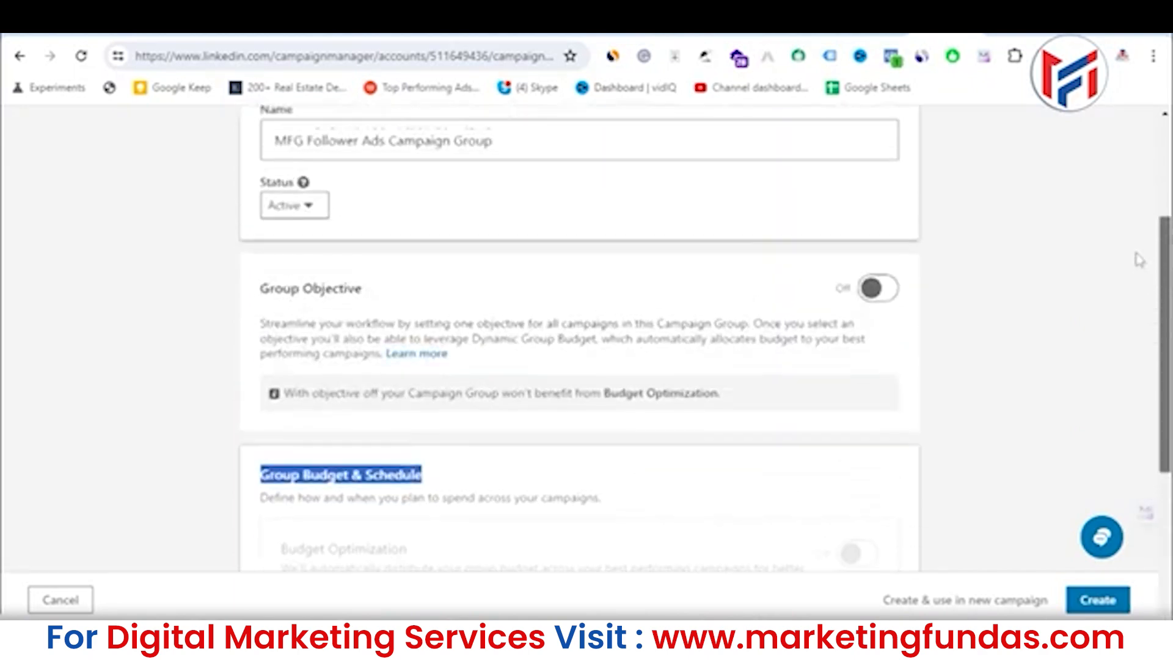
left_click(1094, 600)
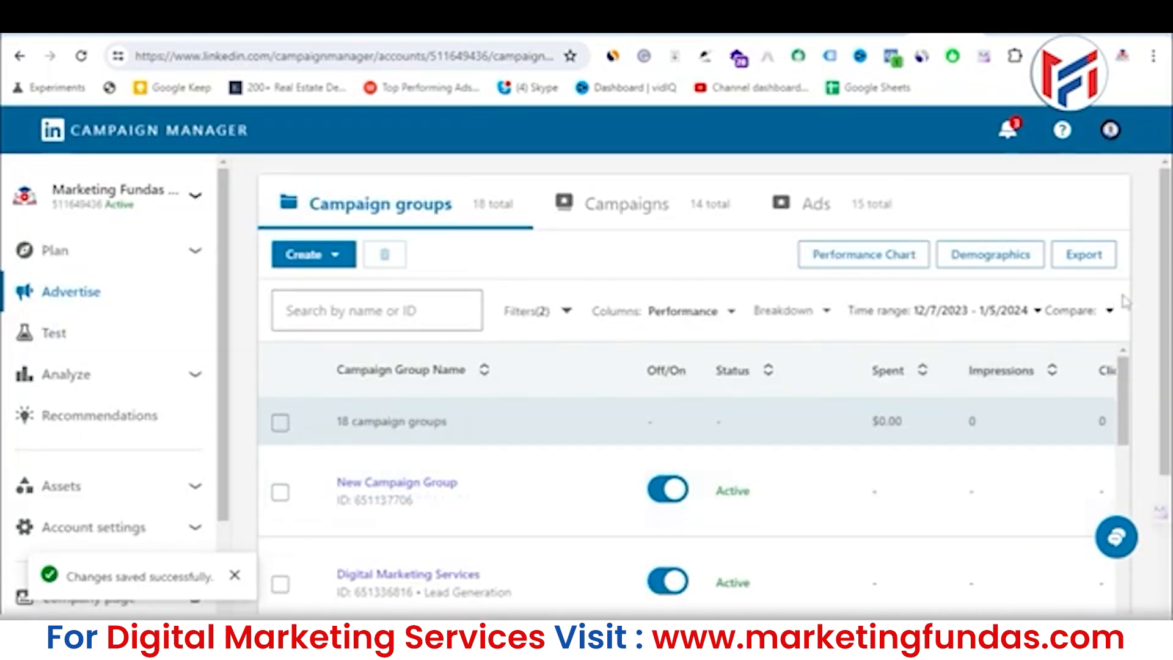
On page 2 of the groups list, add a campaign to MFG Follower Ads Campaign Group
scroll(1140, 291, "down", 2)
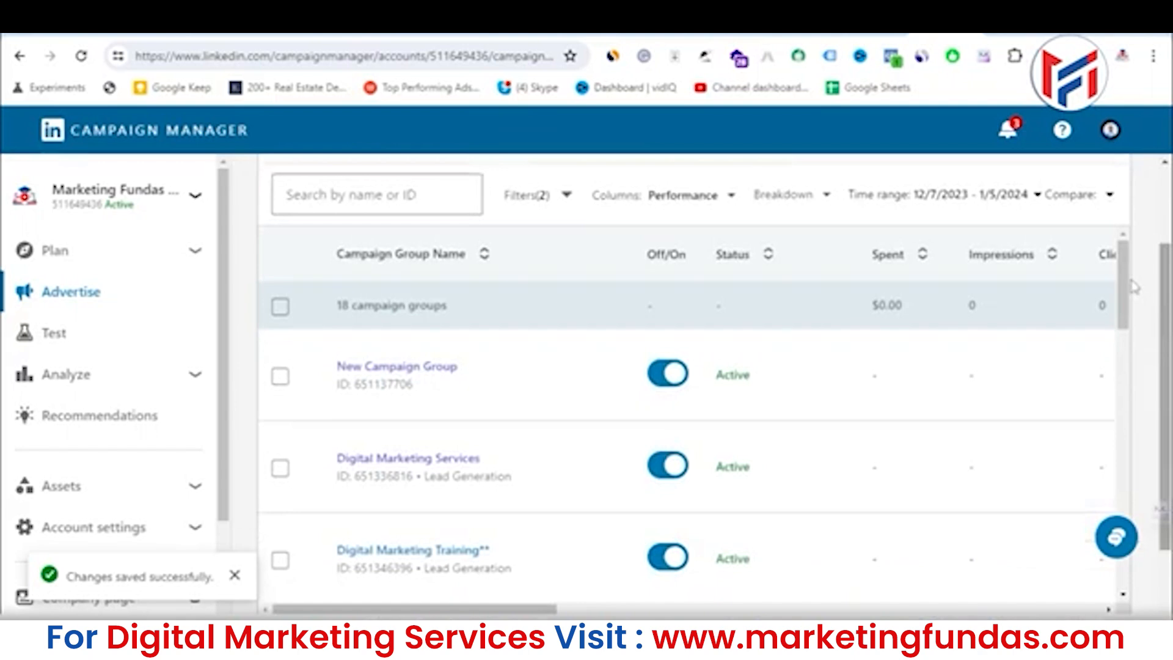
triple_click(1133, 305)
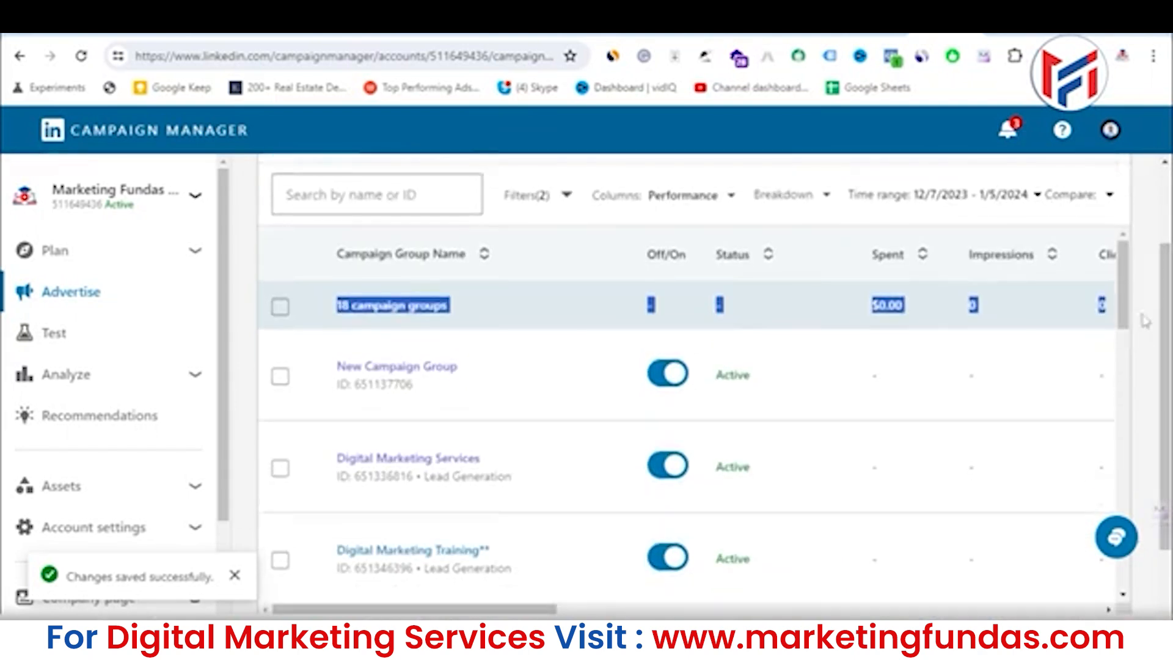
scroll(1121, 308, "down", 15)
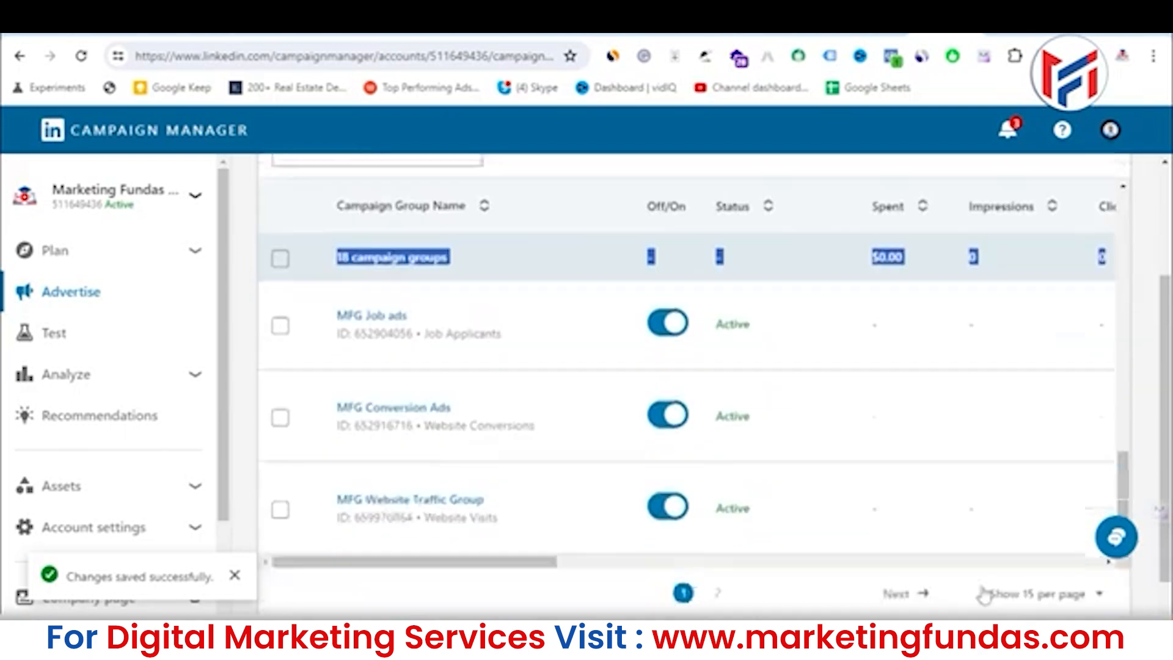
left_click(717, 549)
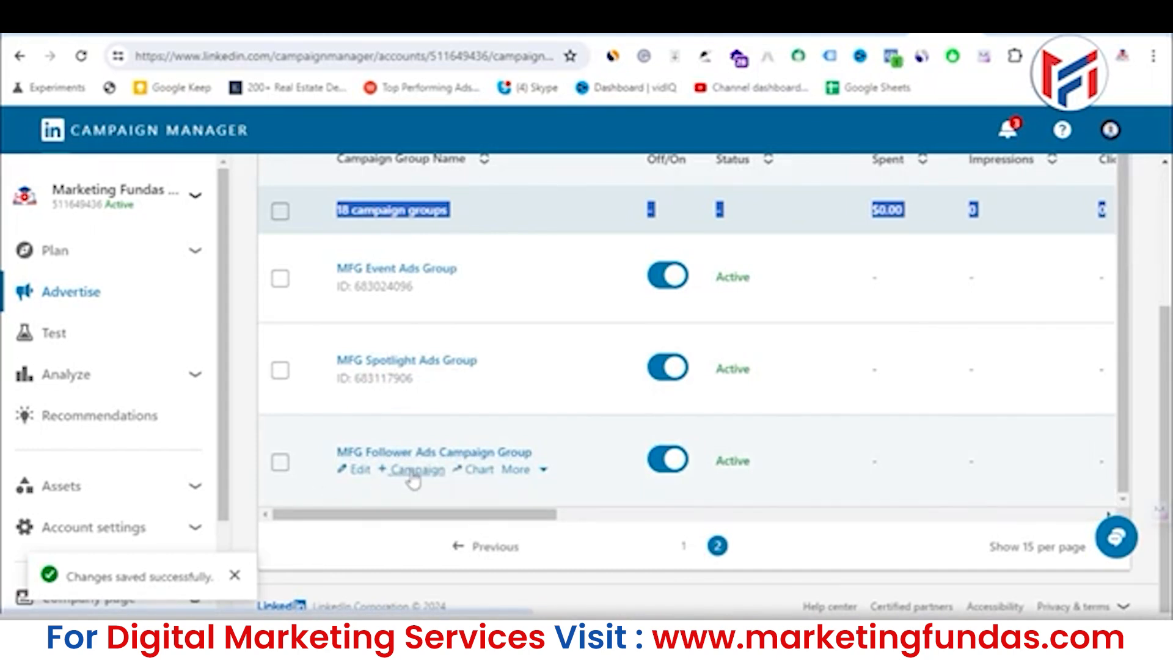
left_click(413, 477)
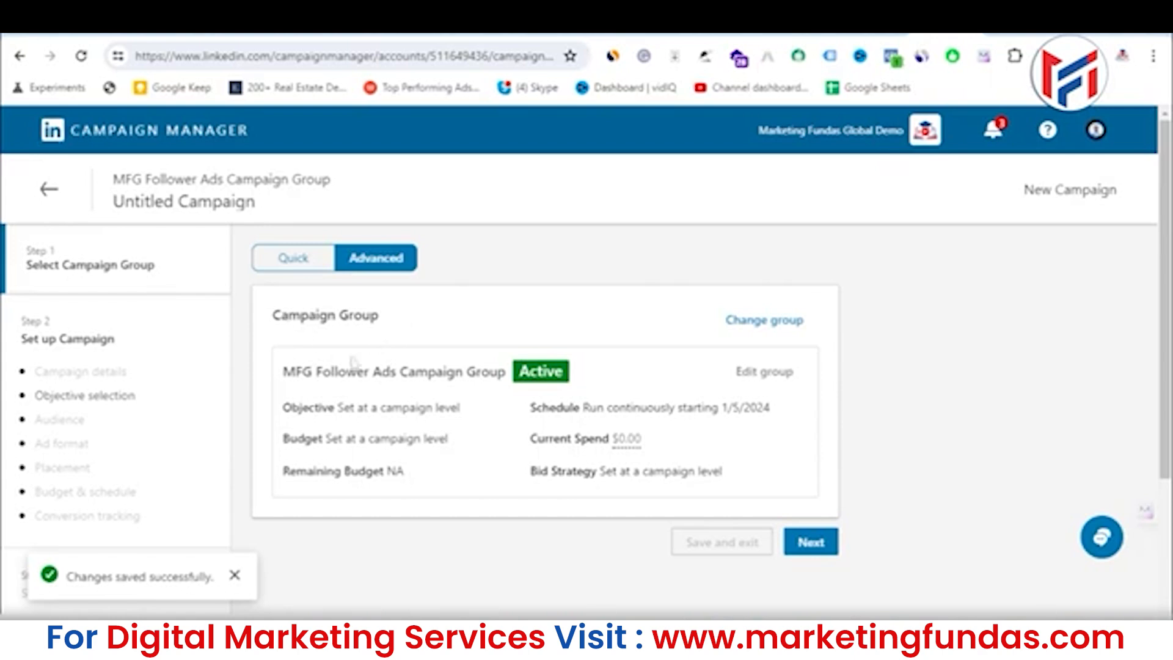
Continue to campaign setup and name the campaign 'MFG Followers ads campaign'
left_click_drag(284, 371, 502, 371)
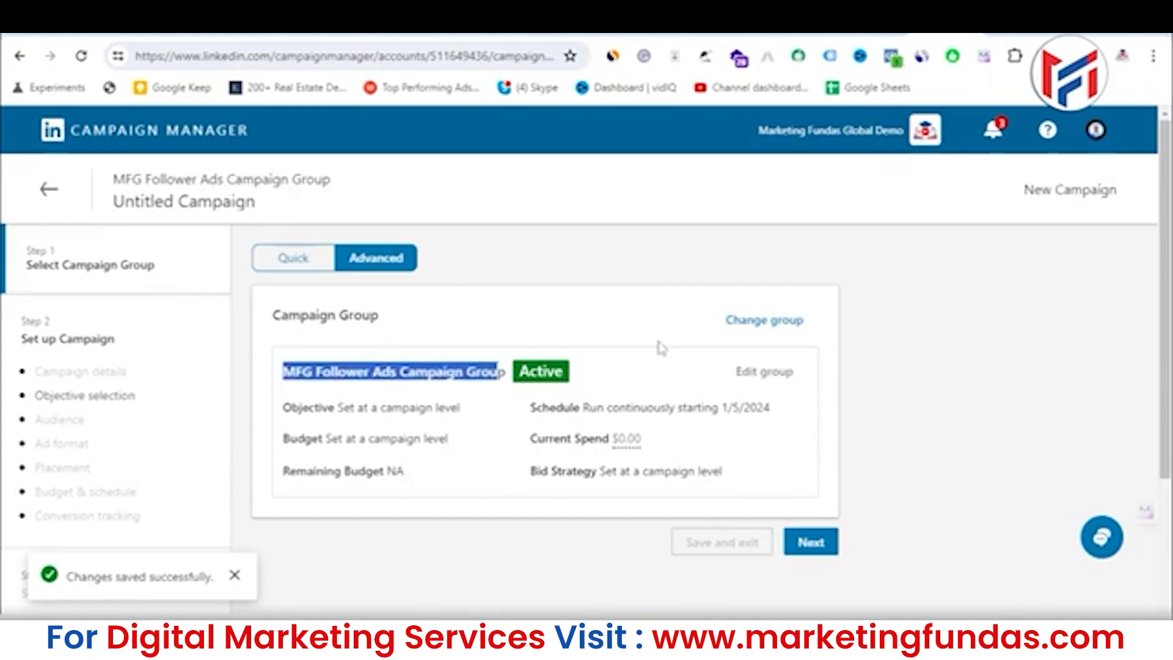
left_click(811, 542)
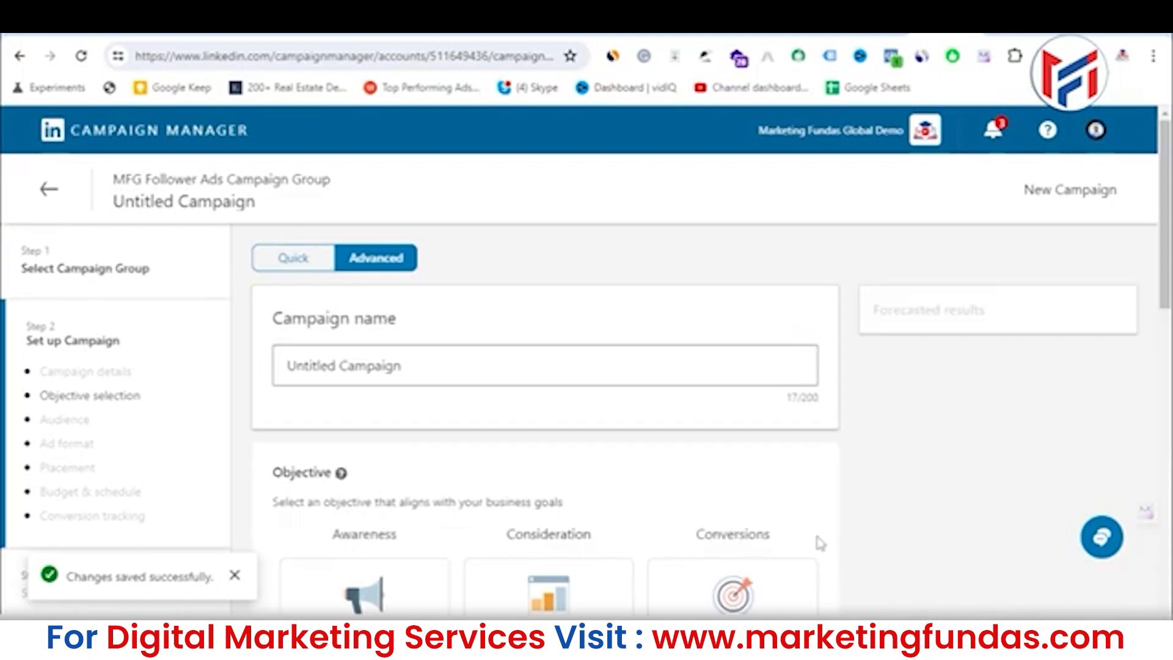
triple_click(592, 374)
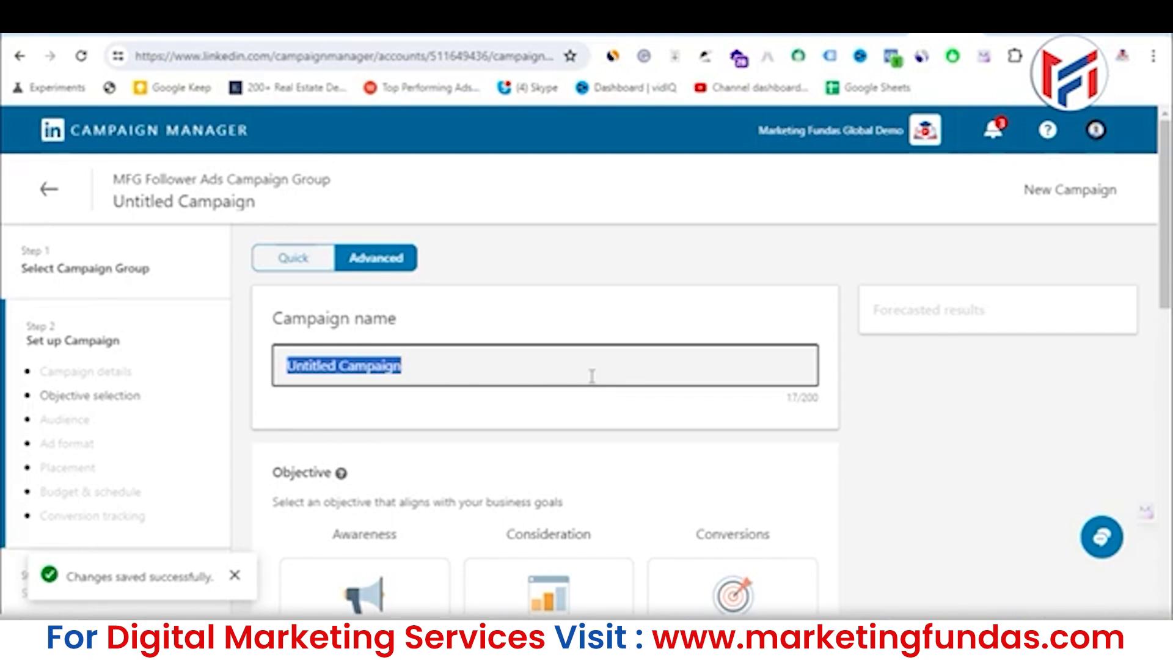
type("MFG Ca")
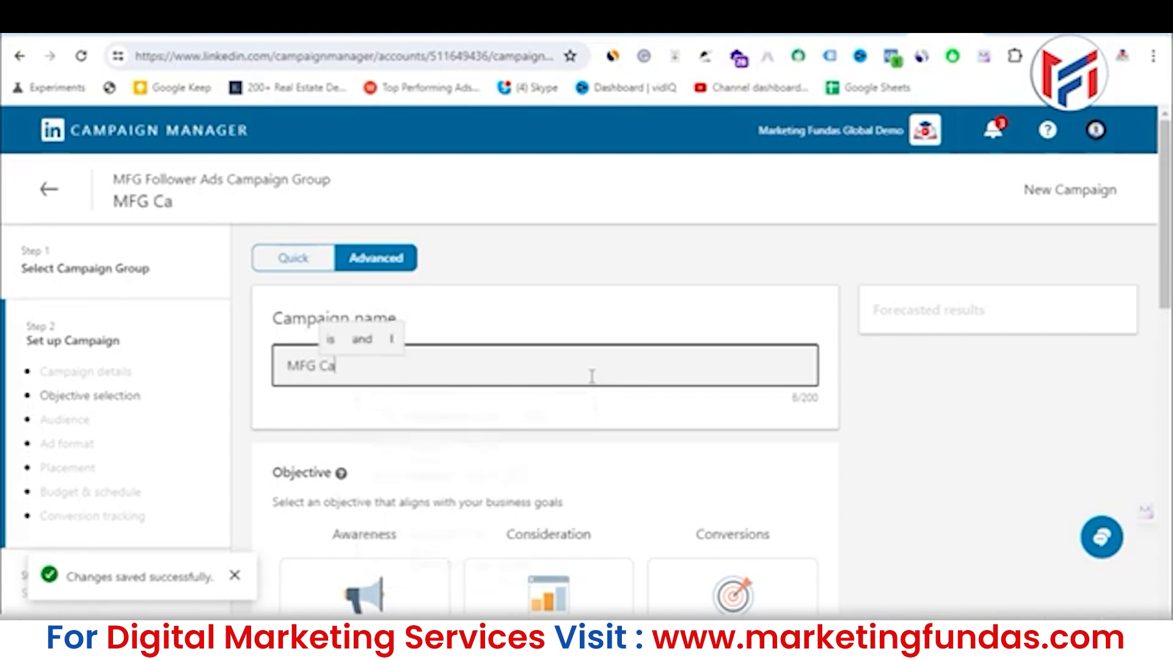
key("BackSpace")
key("BackSpace")
type("Fl")
key("BackSpace")
type("ollowers ads cam")
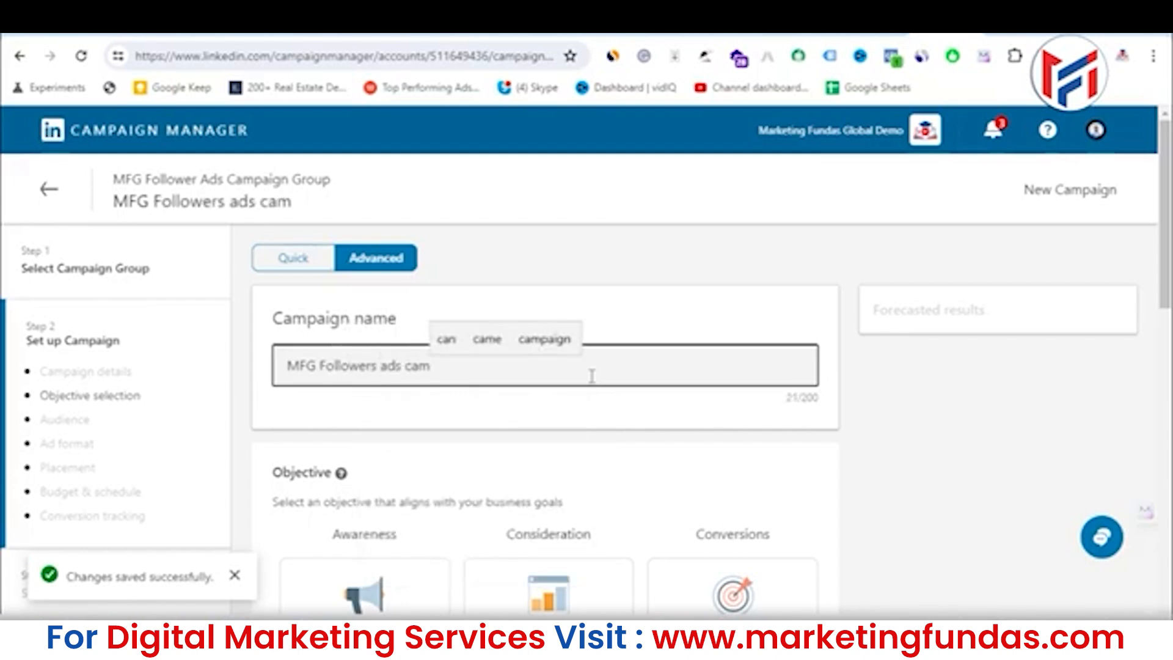
scroll(592, 375, "down", 8)
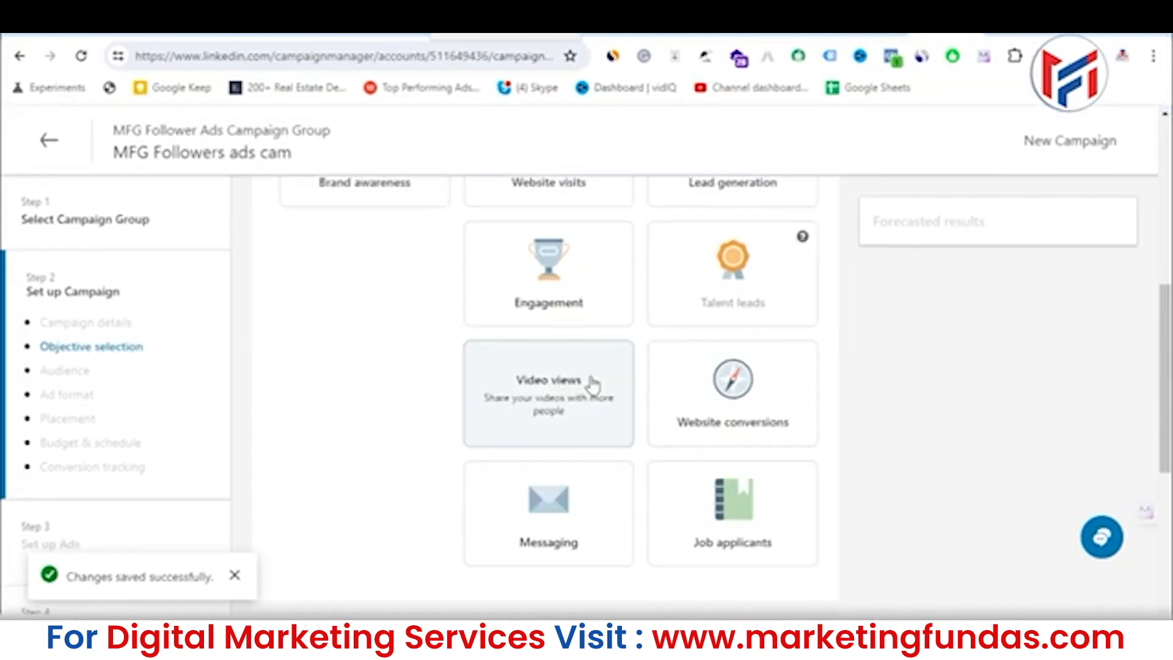
scroll(593, 384, "up", 8)
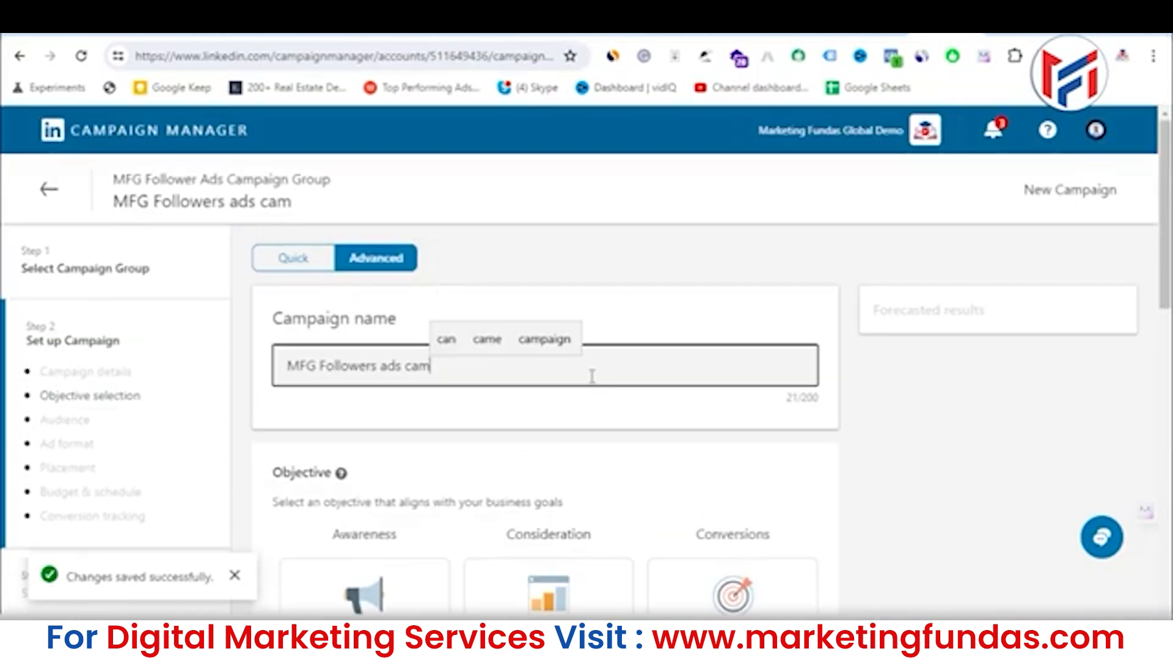
left_click(541, 340)
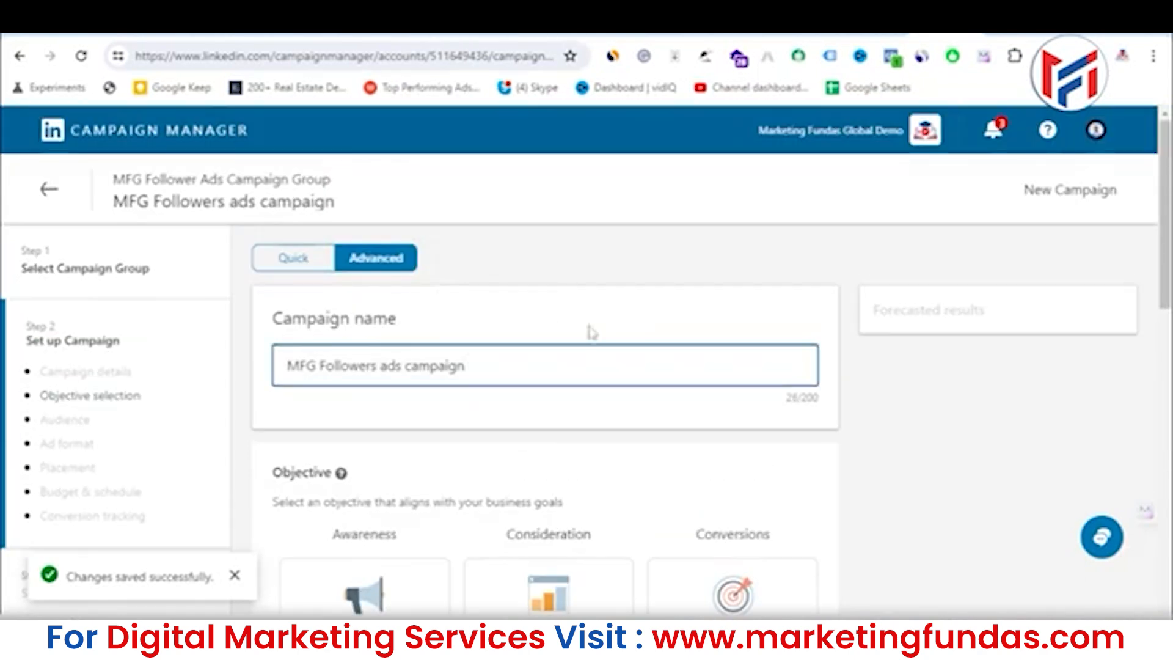
Choose Brand awareness as the objective and check the Forecasted results
scroll(607, 346, "down", 4)
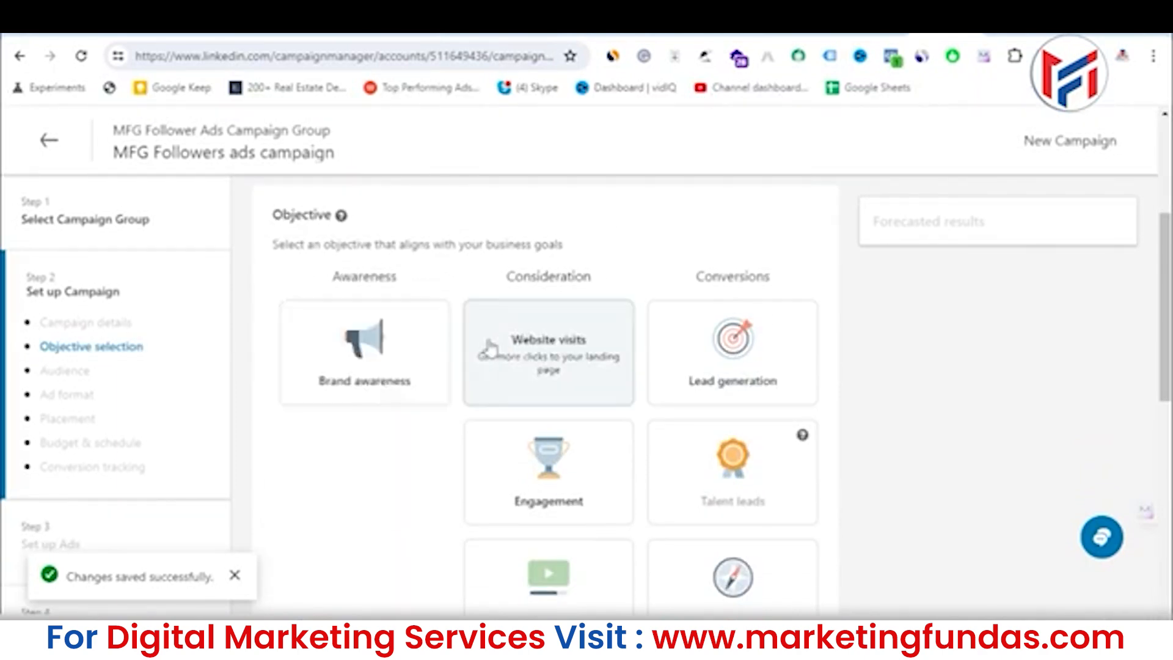
scroll(734, 454, "down", 2)
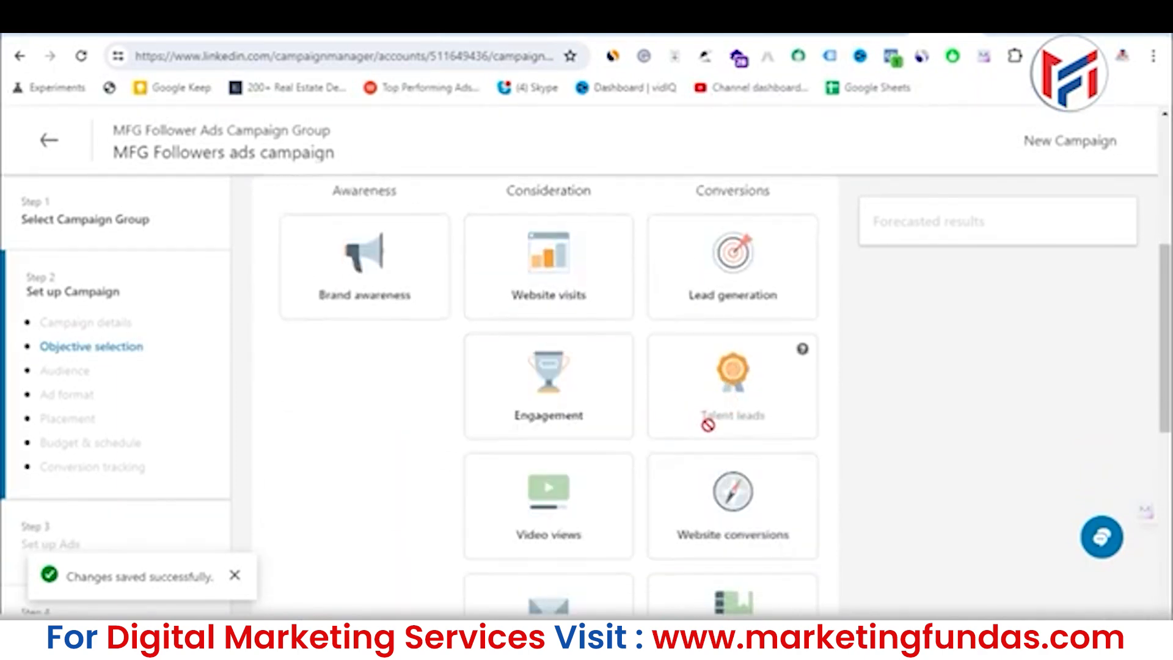
left_click(408, 280)
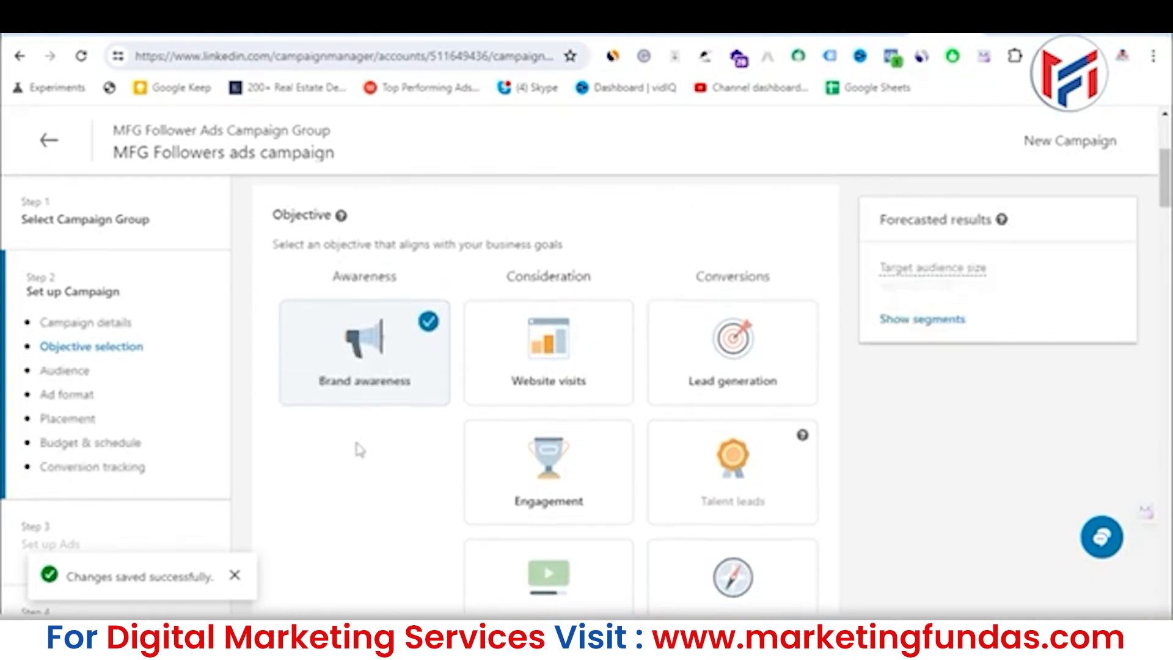
scroll(359, 450, "down", 4)
scroll(823, 345, "up", 2)
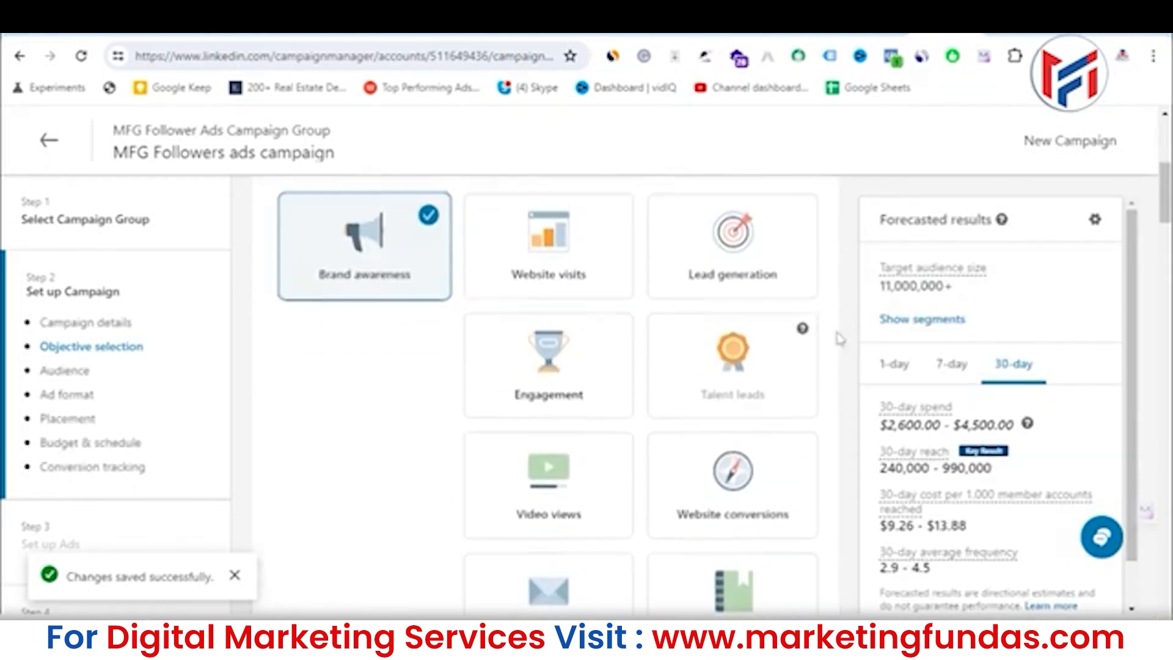
left_click_drag(873, 224, 969, 220)
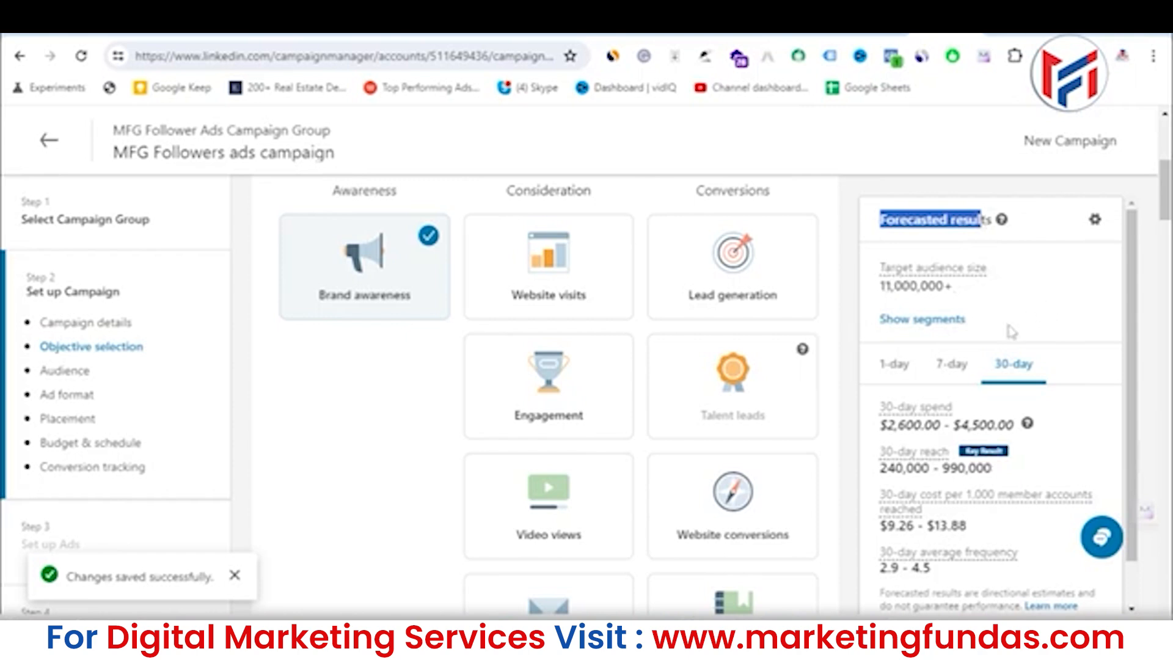
In the Audience section, open Saved Audiences, then switch to LinkedIn's predefined audiences
scroll(391, 385, "down", 7)
scroll(375, 376, "down", 1)
scroll(363, 336, "up", 1)
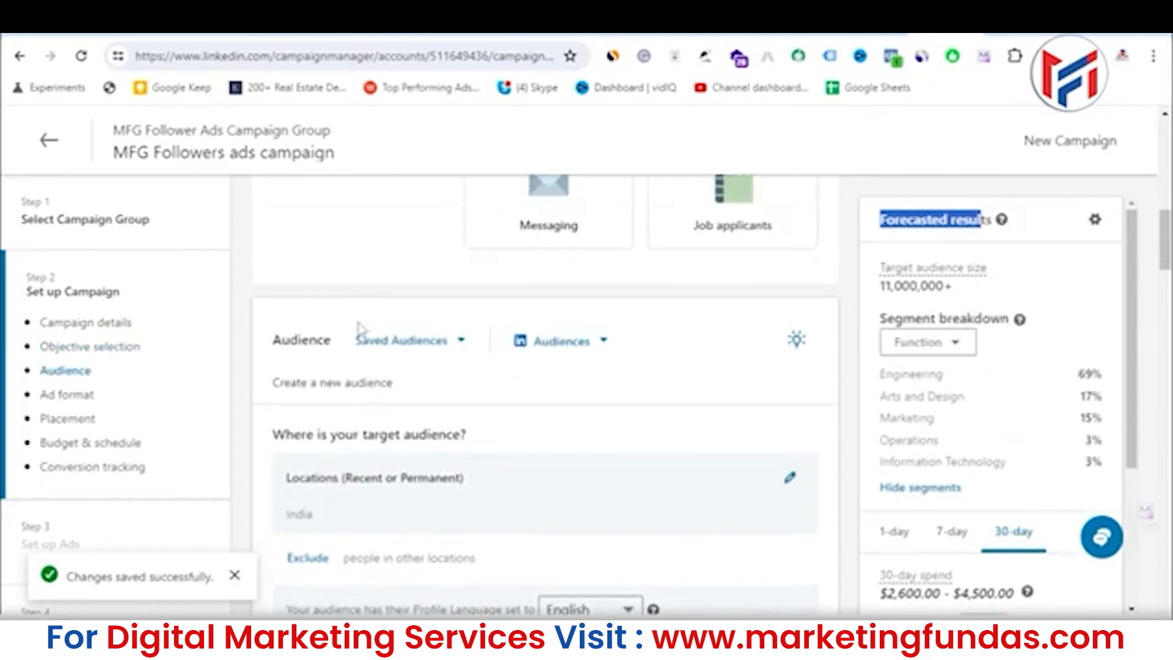
scroll(342, 306, "down", 1)
double_click(302, 253)
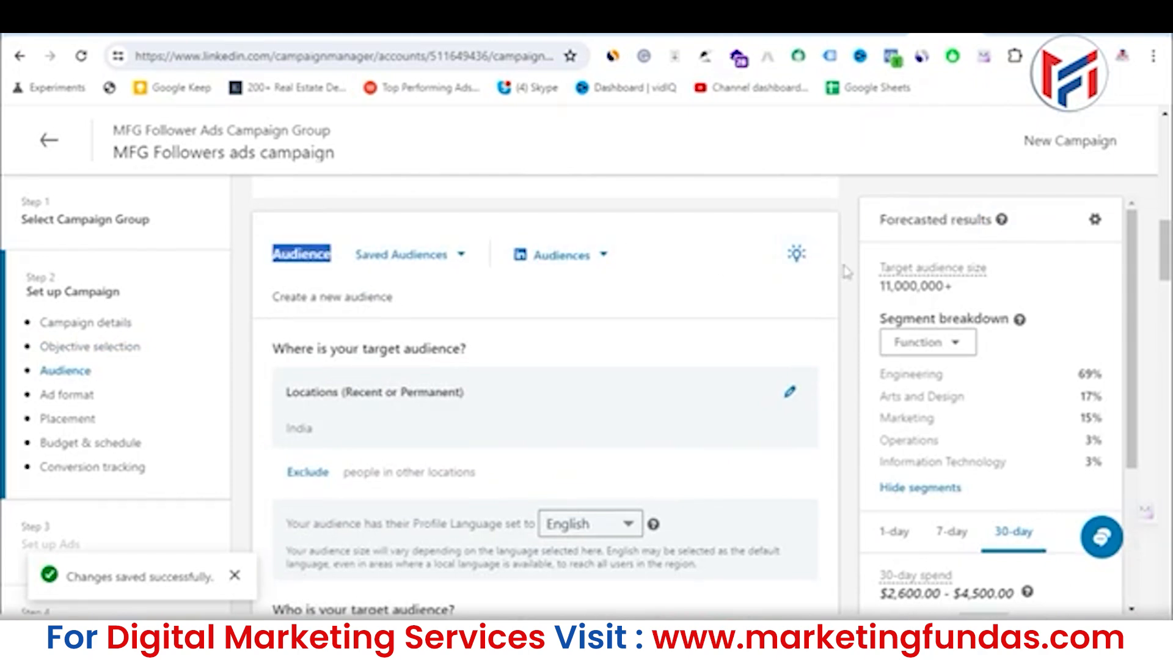
scroll(846, 272, "down", 2)
scroll(846, 272, "up", 2)
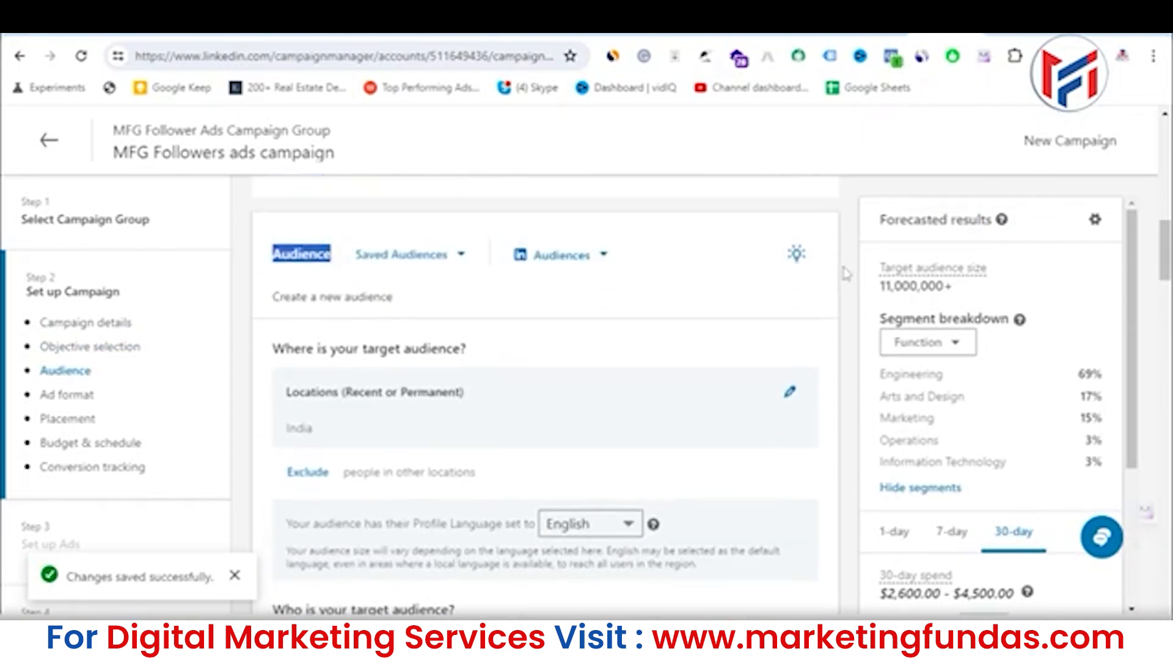
left_click(421, 273)
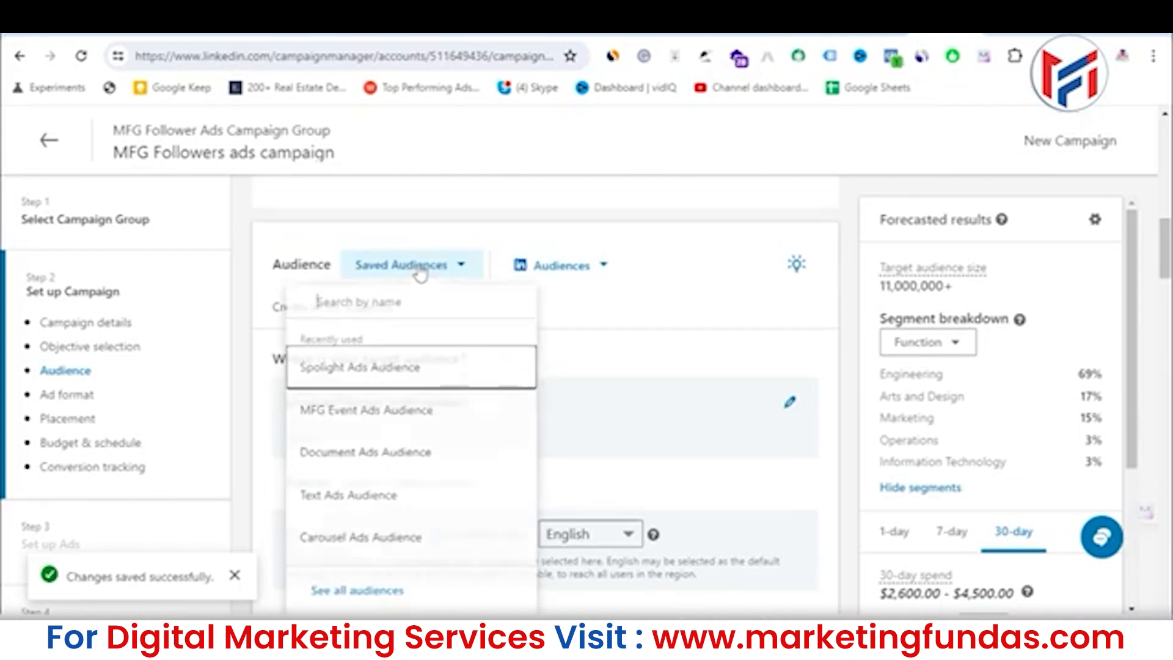
scroll(455, 423, "down", 1)
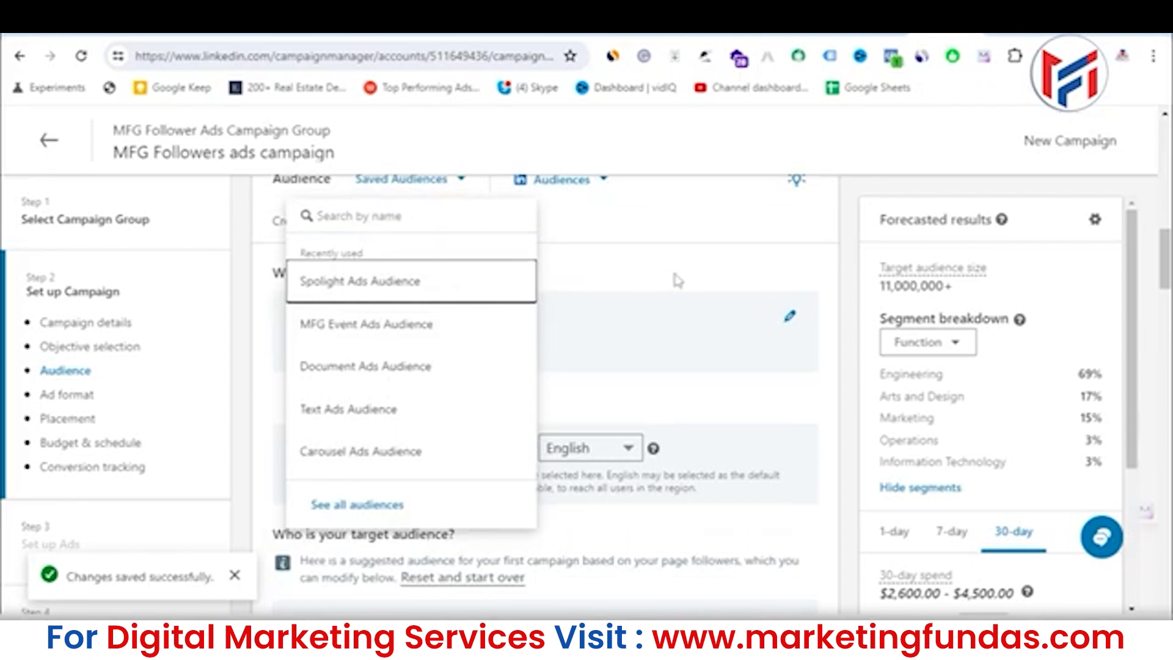
scroll(678, 277, "up", 1)
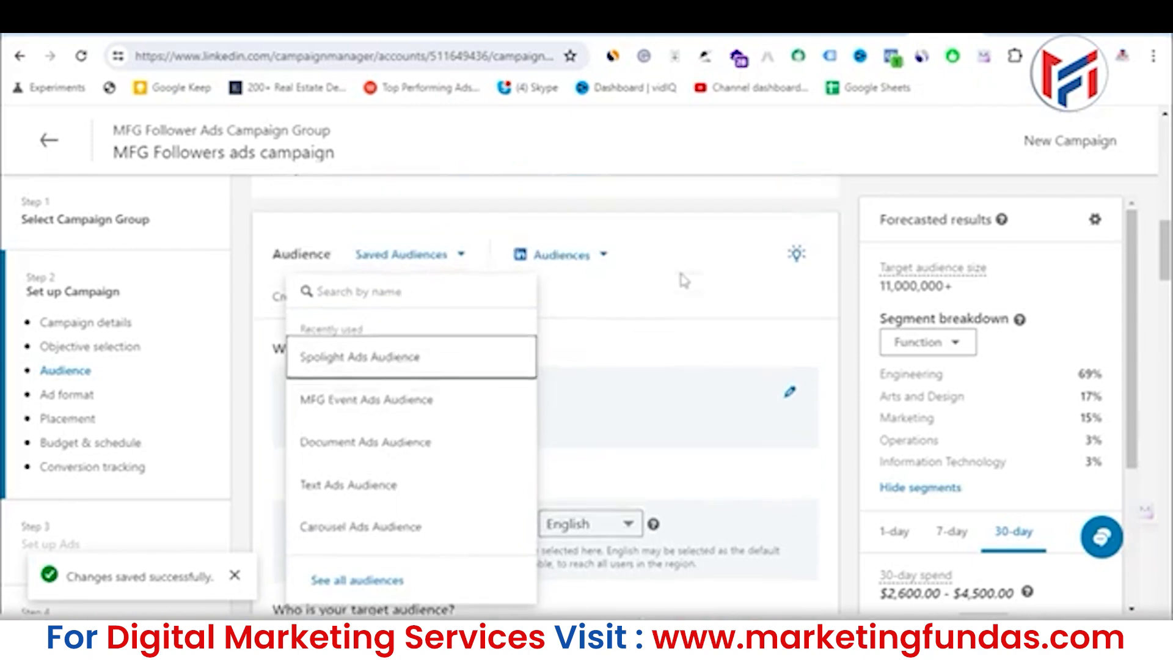
left_click(555, 272)
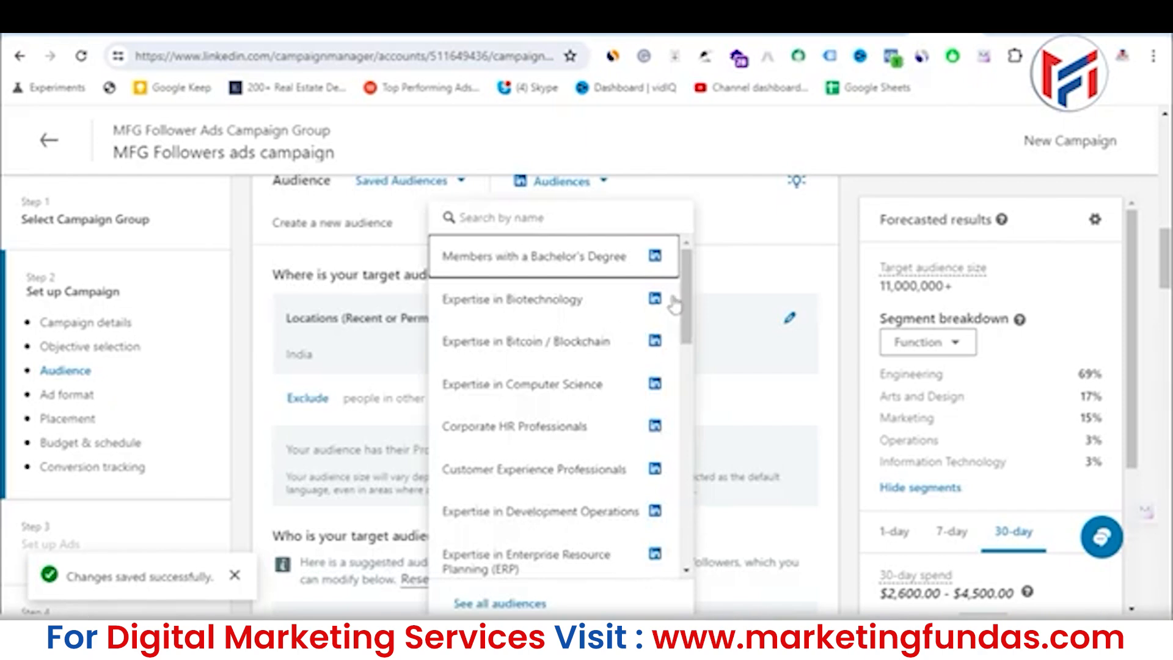
mouse_move(692, 290)
left_mouse_down()
mouse_move(691, 524)
mouse_move(704, 284)
left_mouse_up()
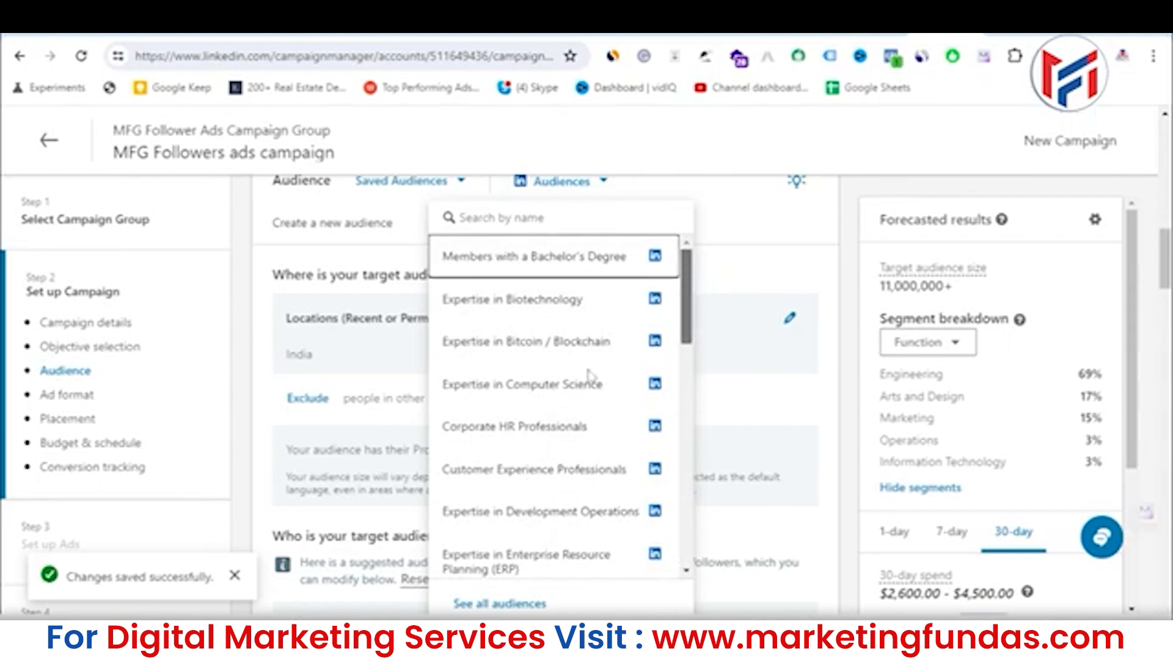
mouse_move(455, 263)
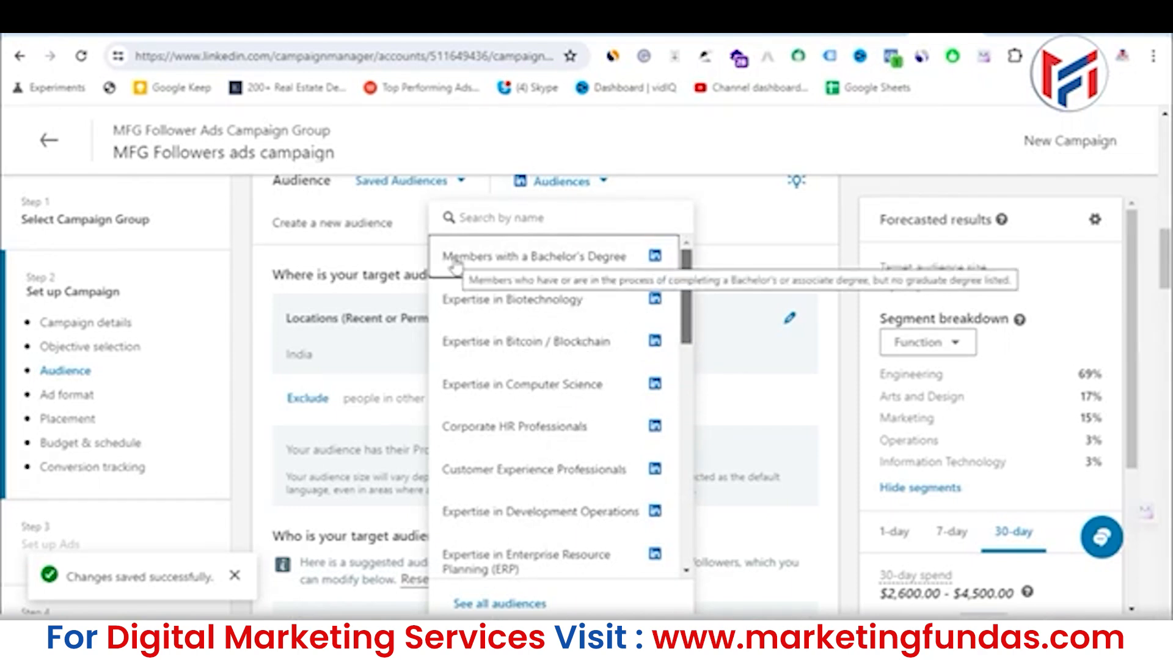
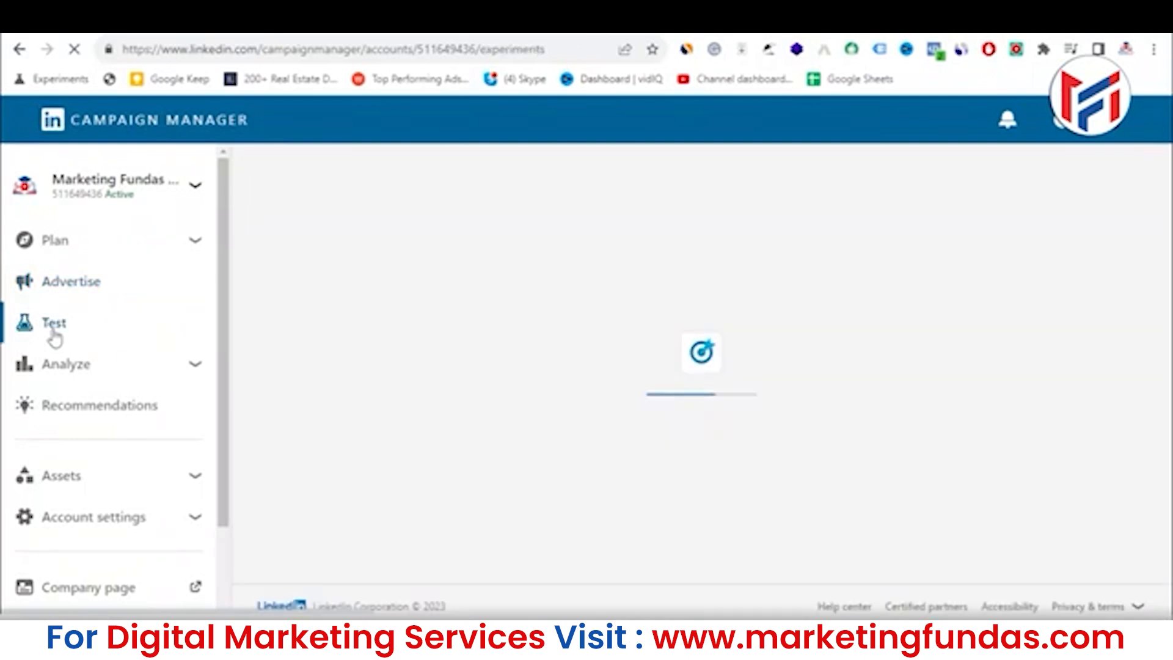
Choose A/B test from the Test section's Create test menu to open an untitled test form
scroll(582, 373, "down", 1)
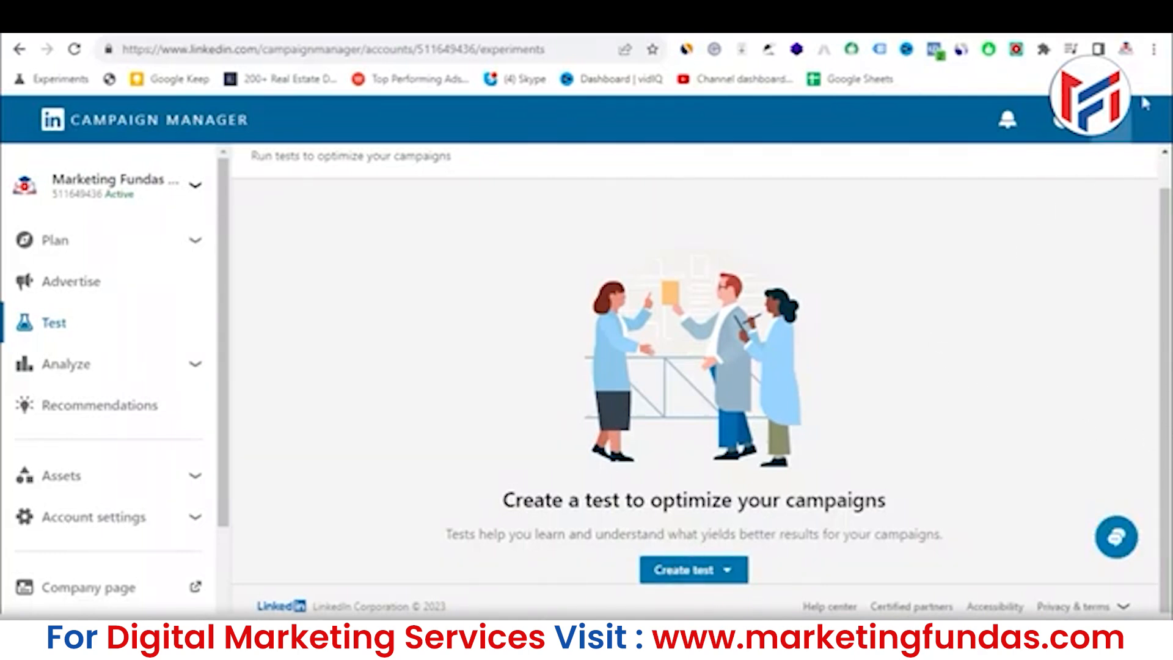
left_click(710, 578)
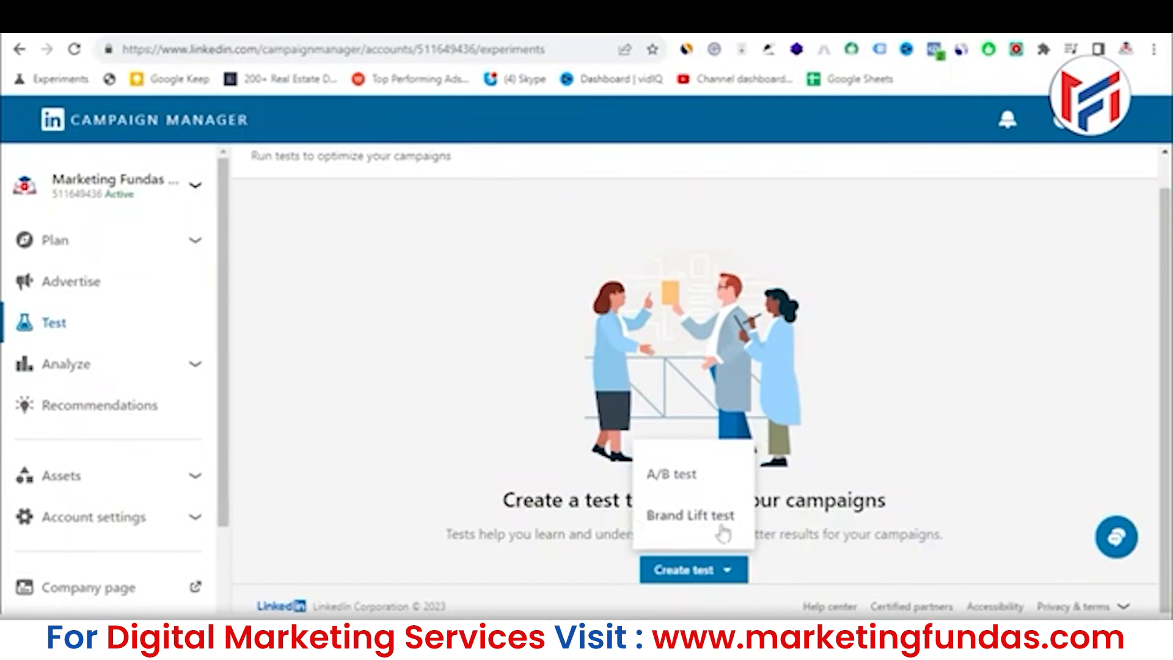
left_click(668, 483)
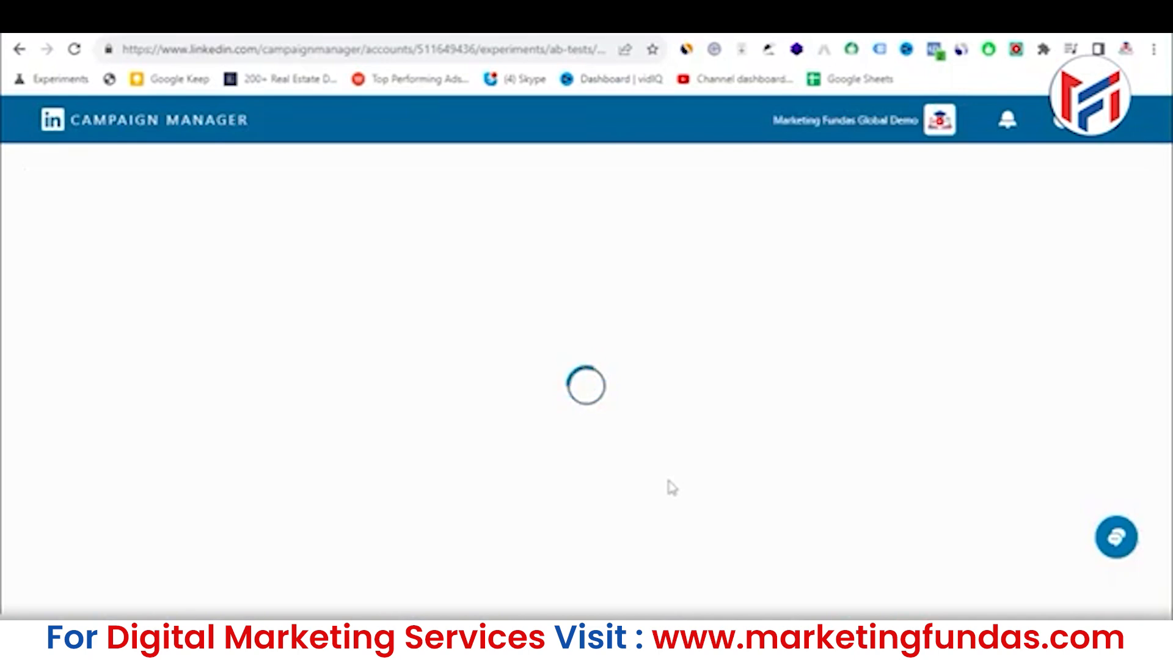
scroll(563, 324, "down", 1)
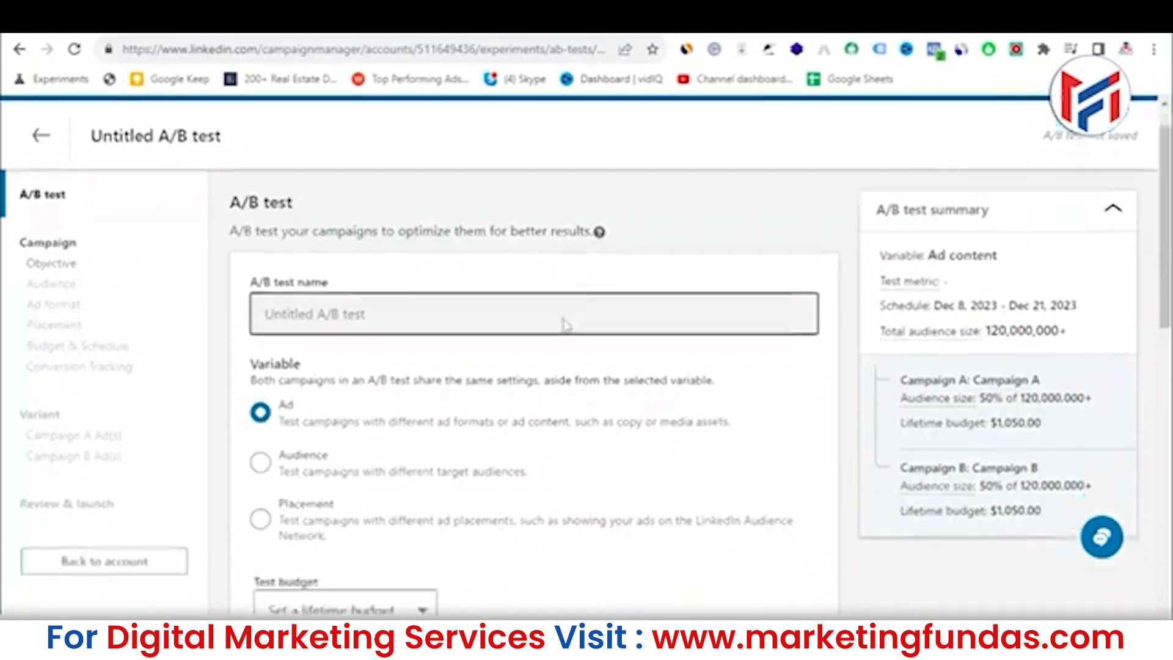
Start naming the A/B test, leaving only a stray quote character in the name field
left_click(358, 284)
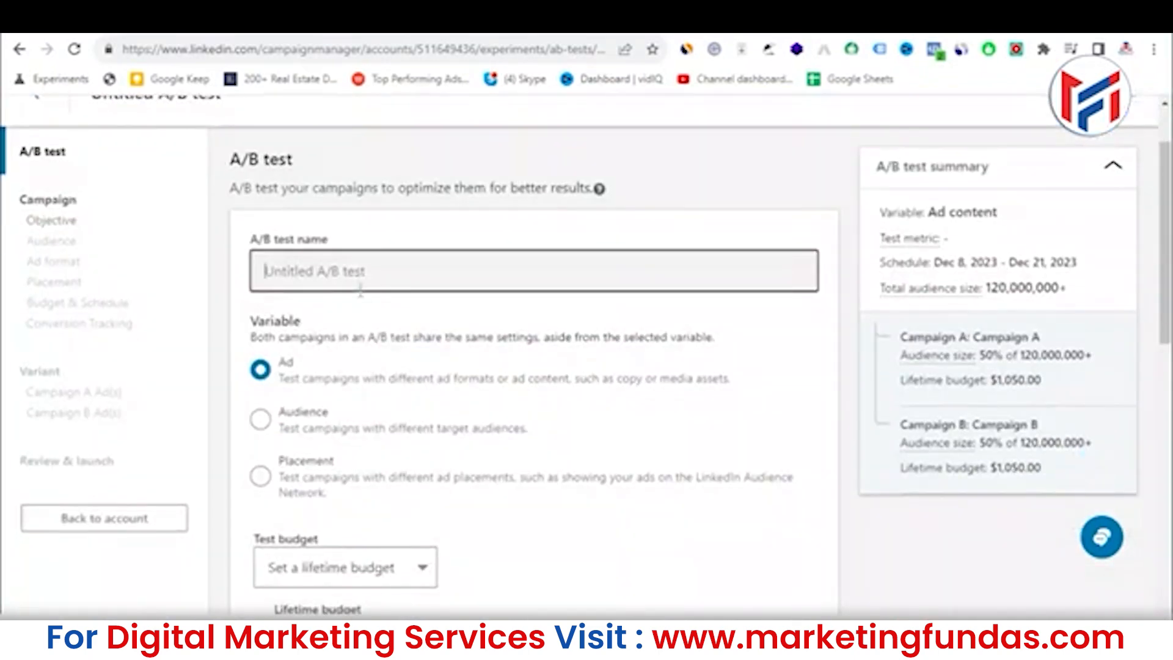
scroll(366, 333, "down", 2)
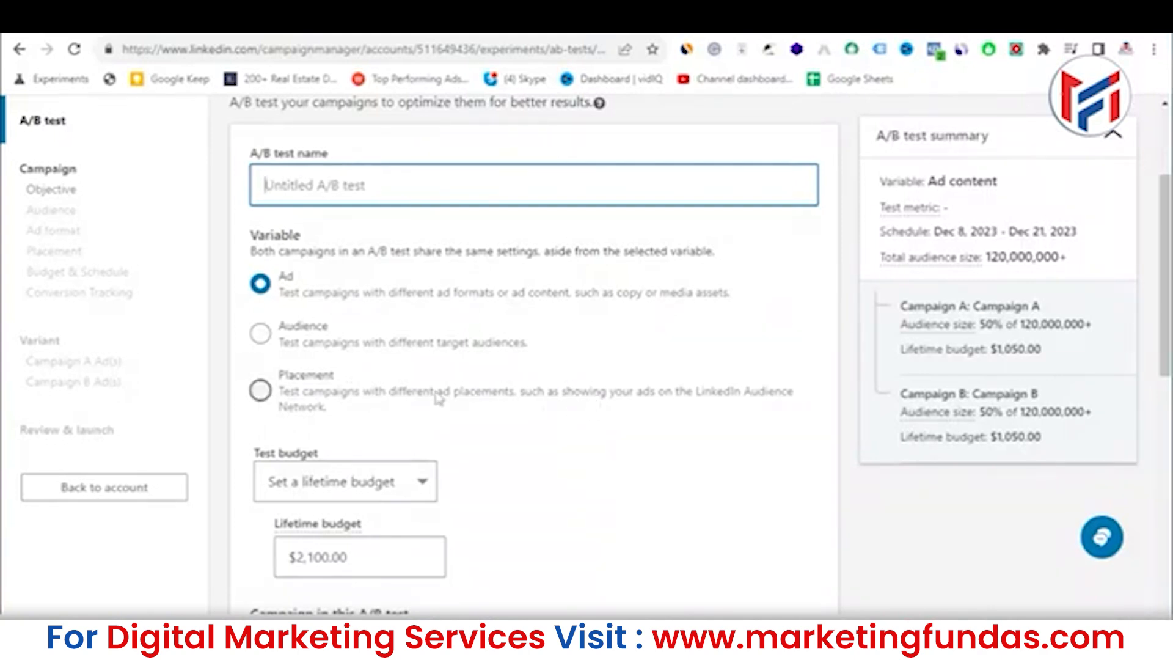
type("\"")
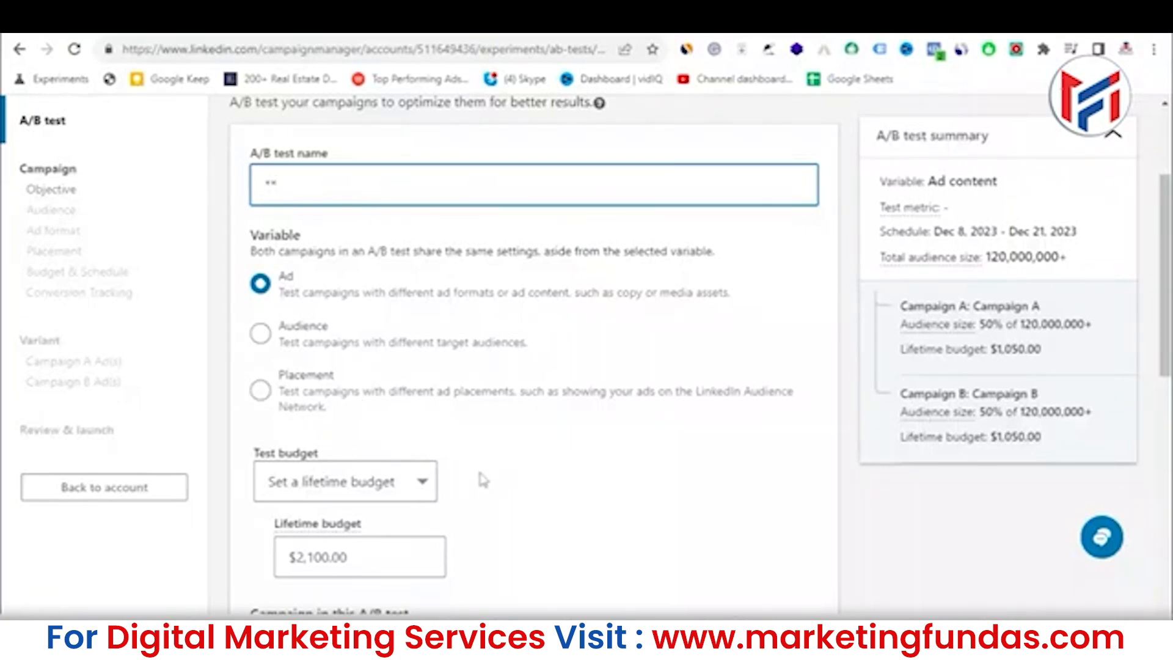
left_click(689, 293)
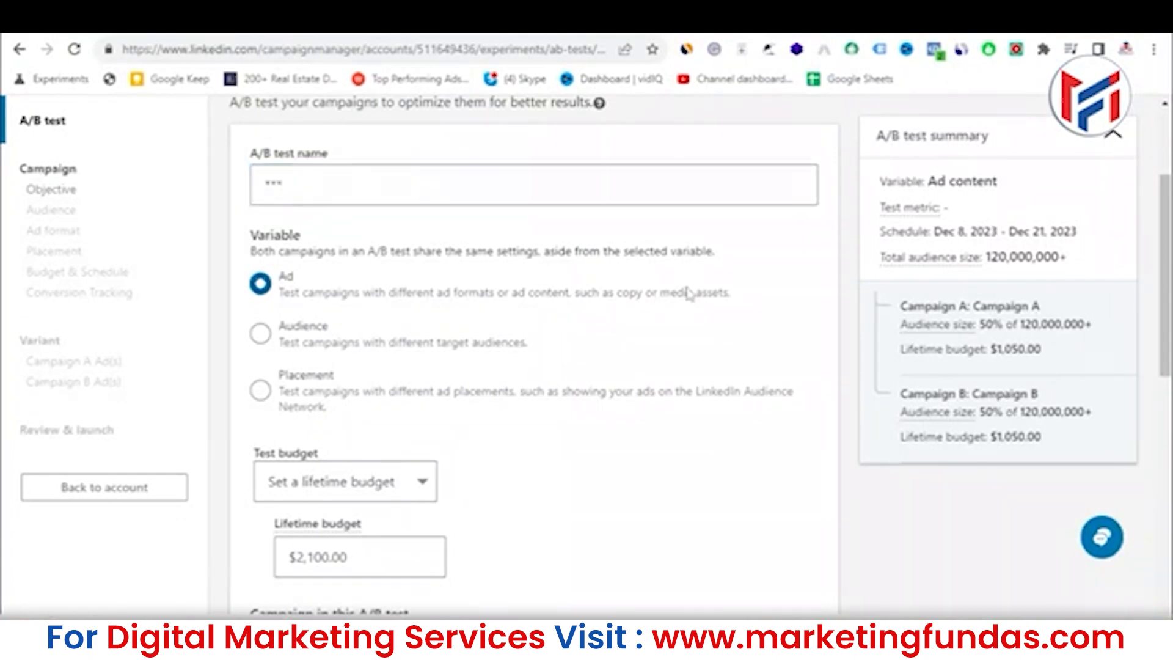
left_click(260, 333)
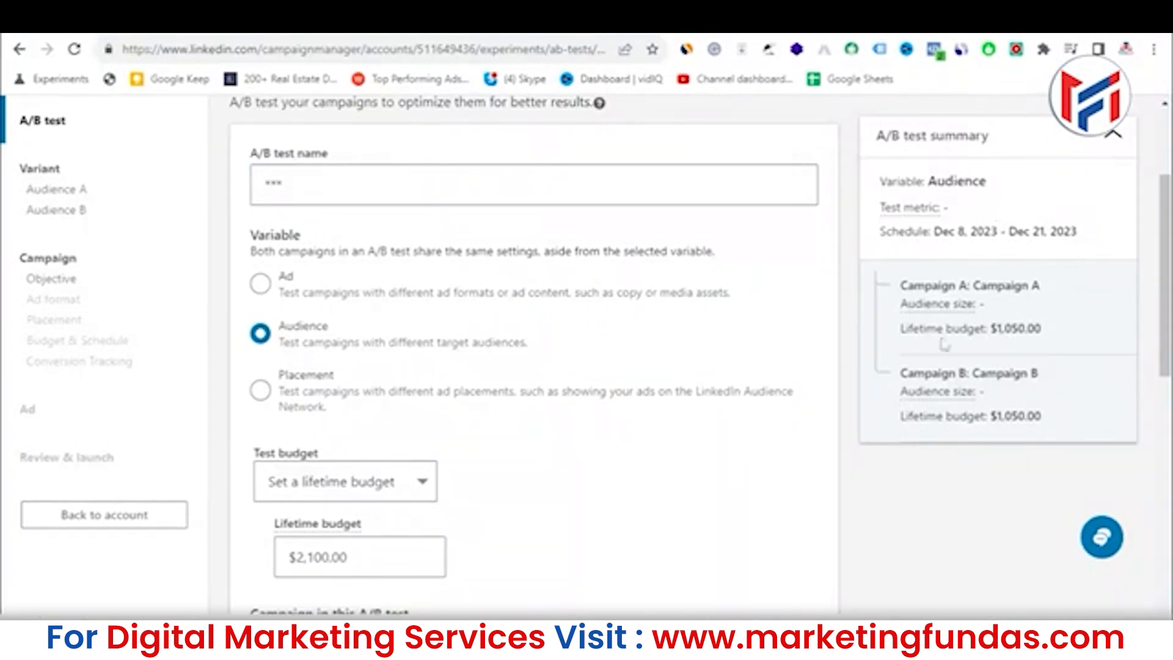
left_click(260, 283)
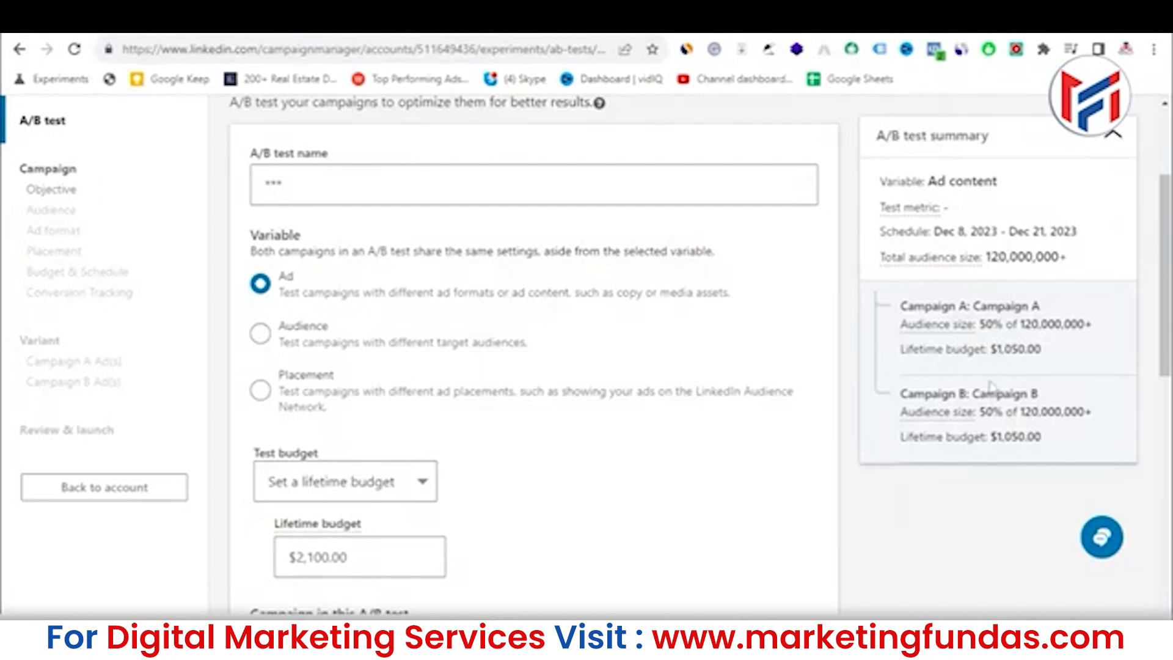
left_click(322, 334)
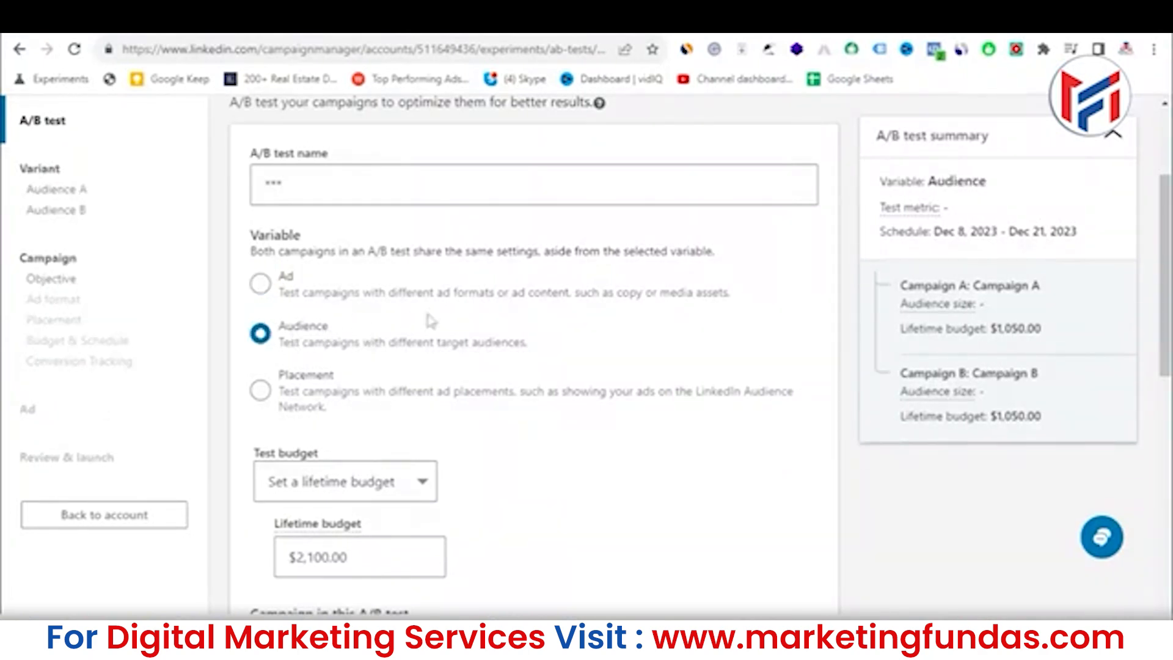
left_click(360, 394)
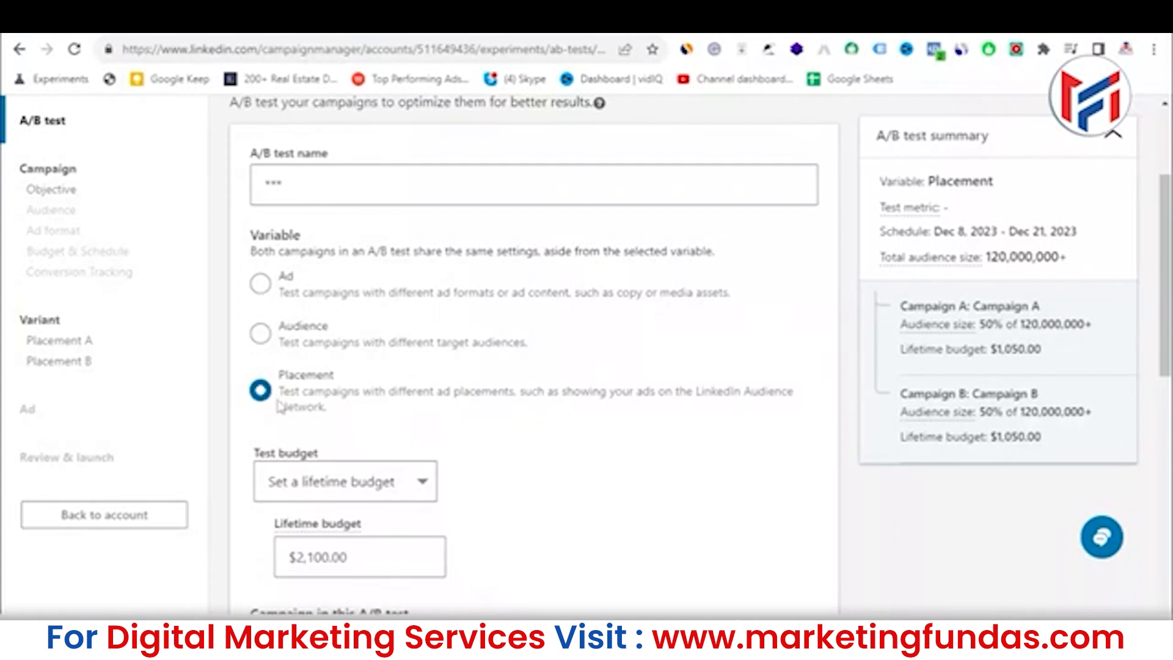
left_click(259, 283)
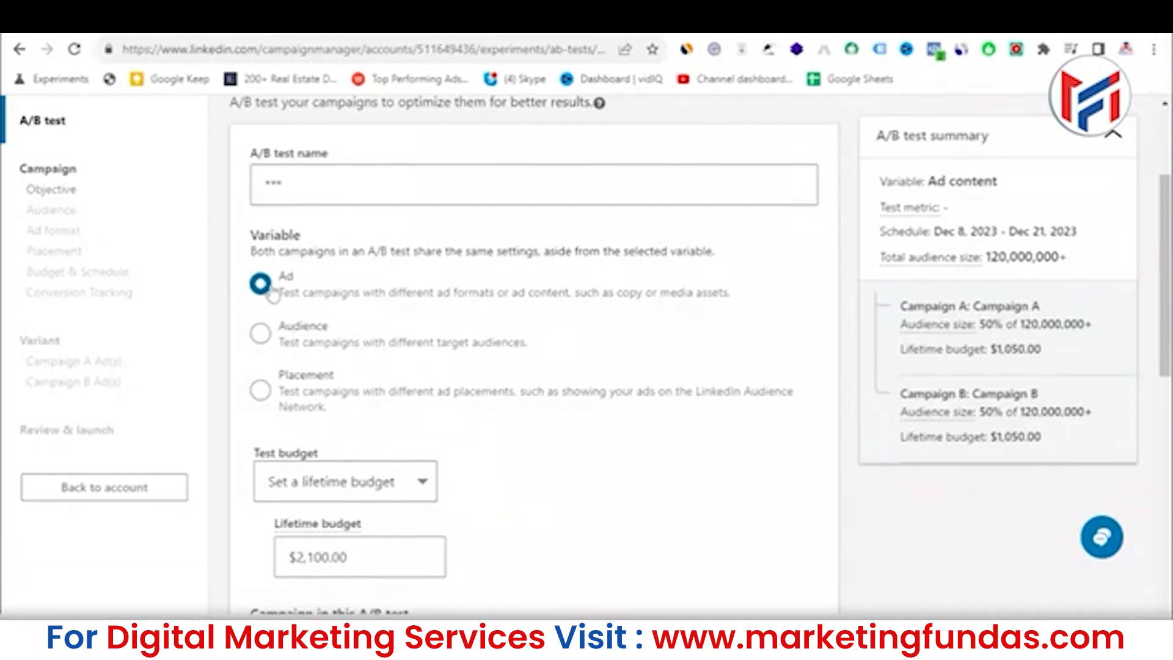
left_click(289, 340)
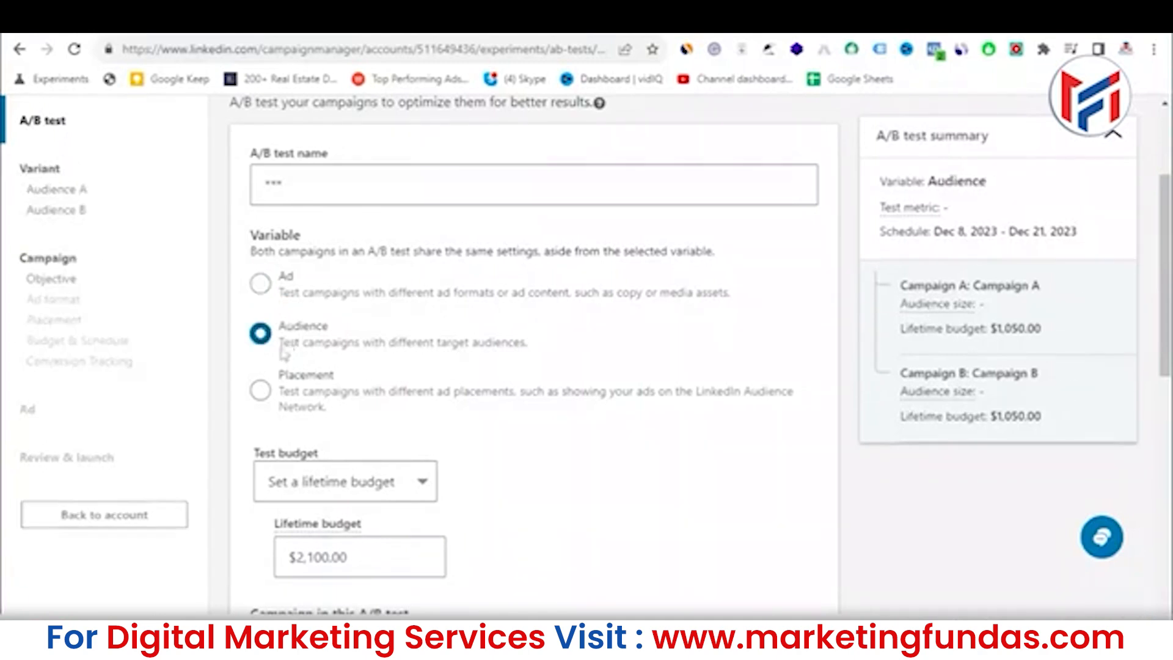
left_click(261, 390)
left_click(262, 284)
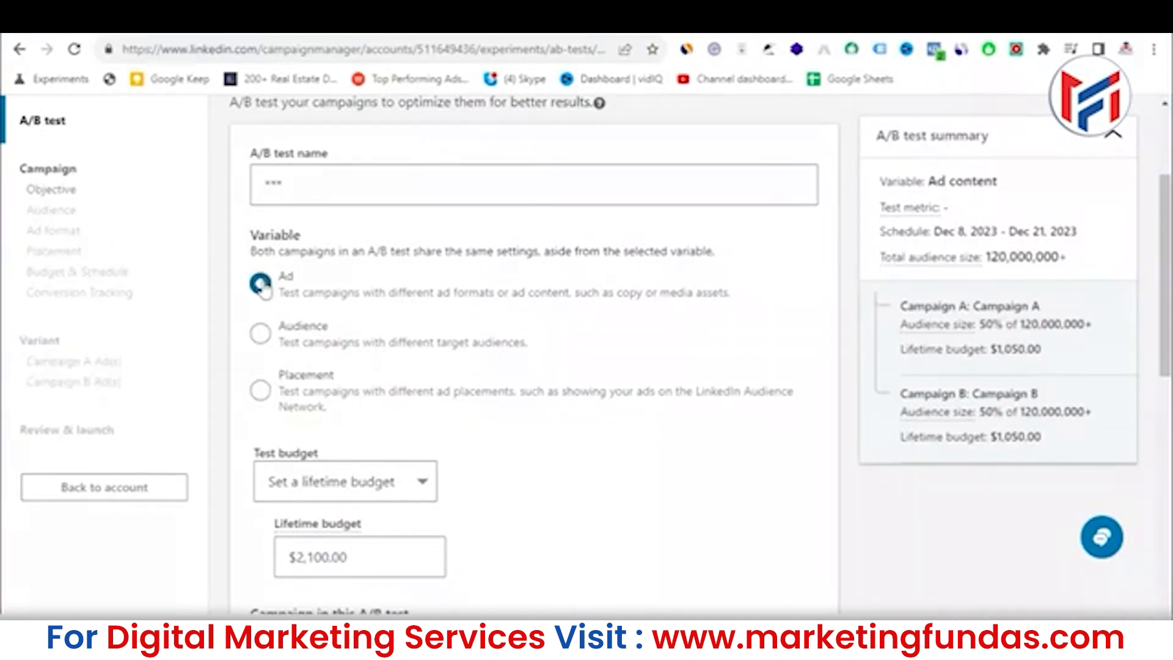
left_click(327, 183)
key("ctrl+a")
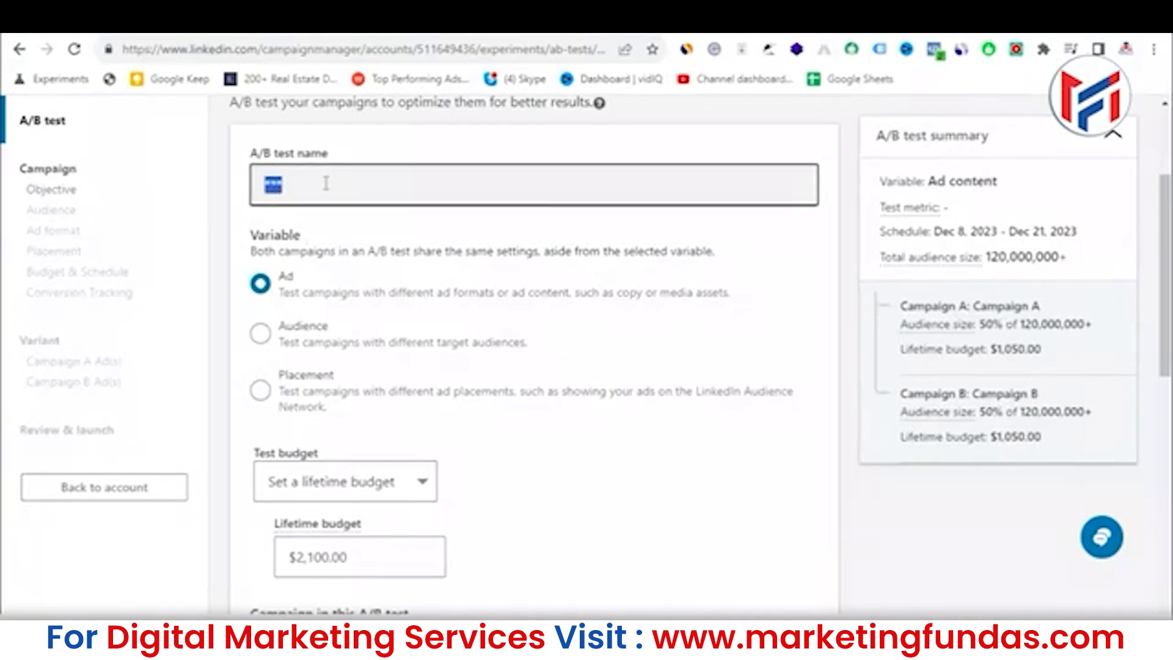
Name the A/B test 'Demo A/B Test'
type("Demo")
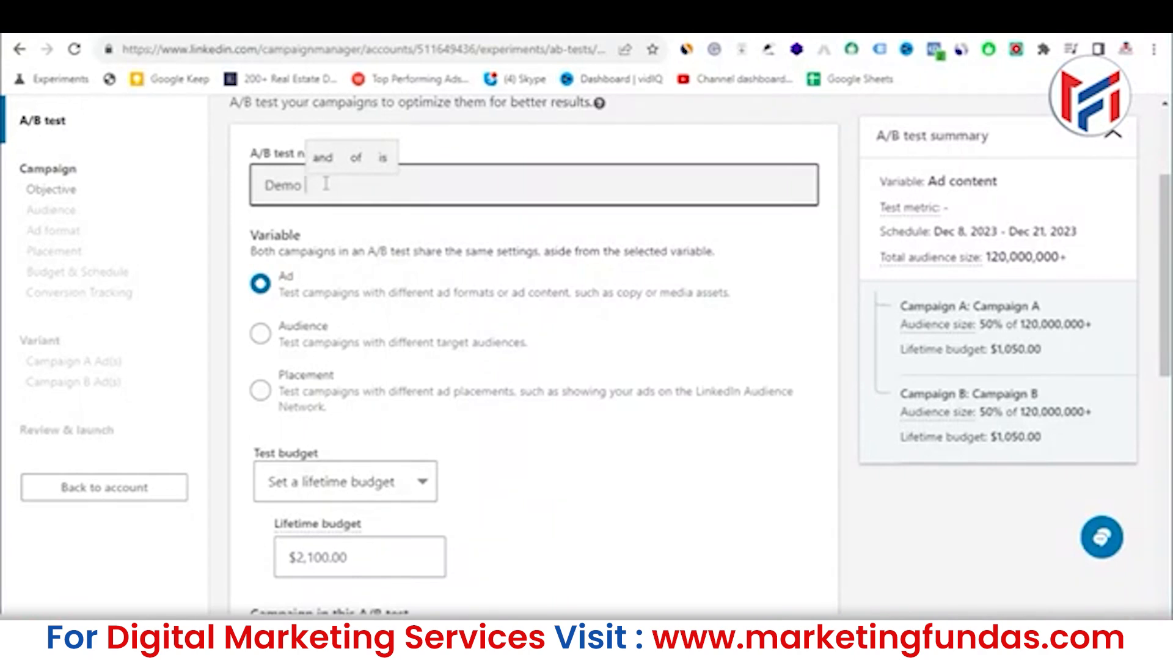
type(" A")
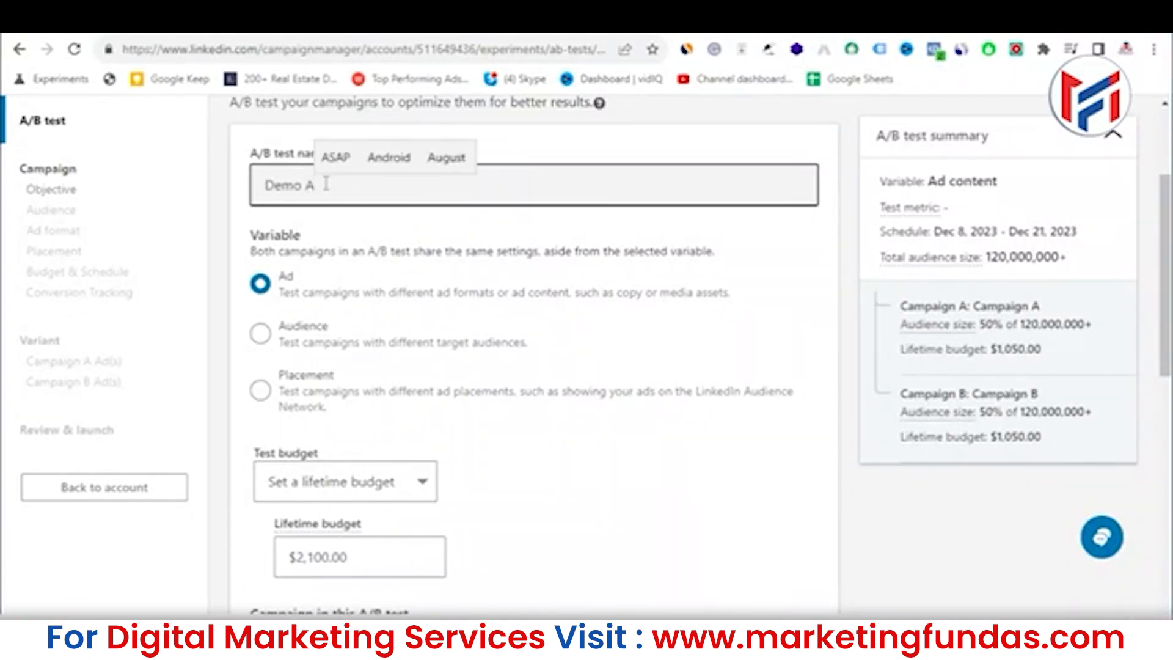
type(">")
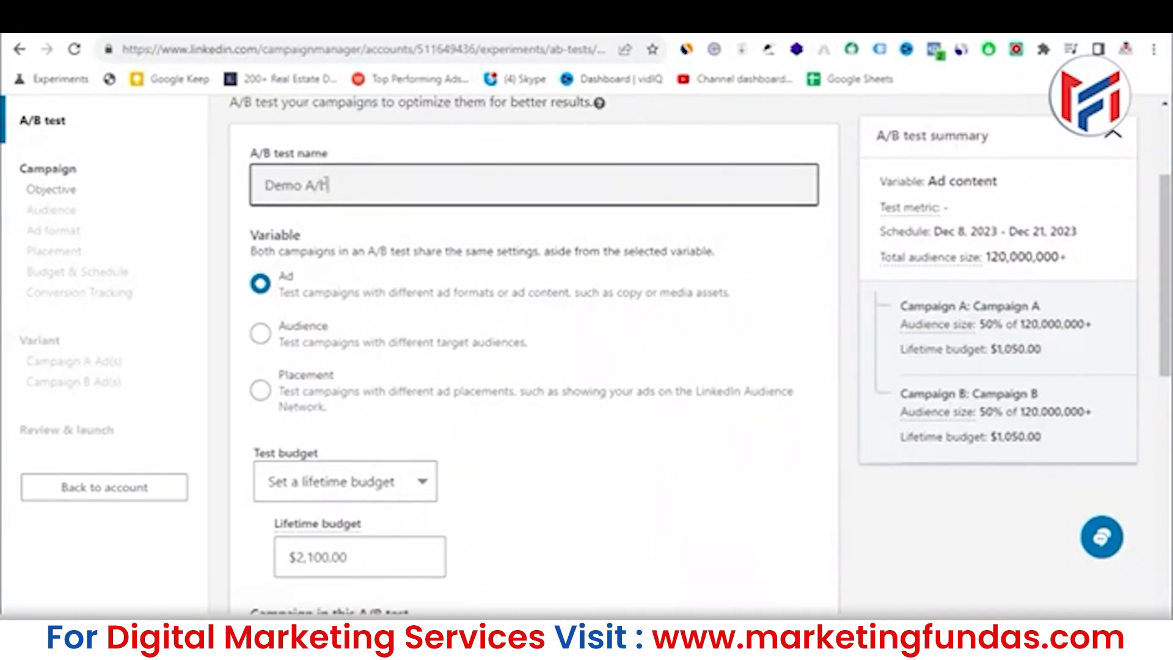
type("B Test")
left_click(453, 150)
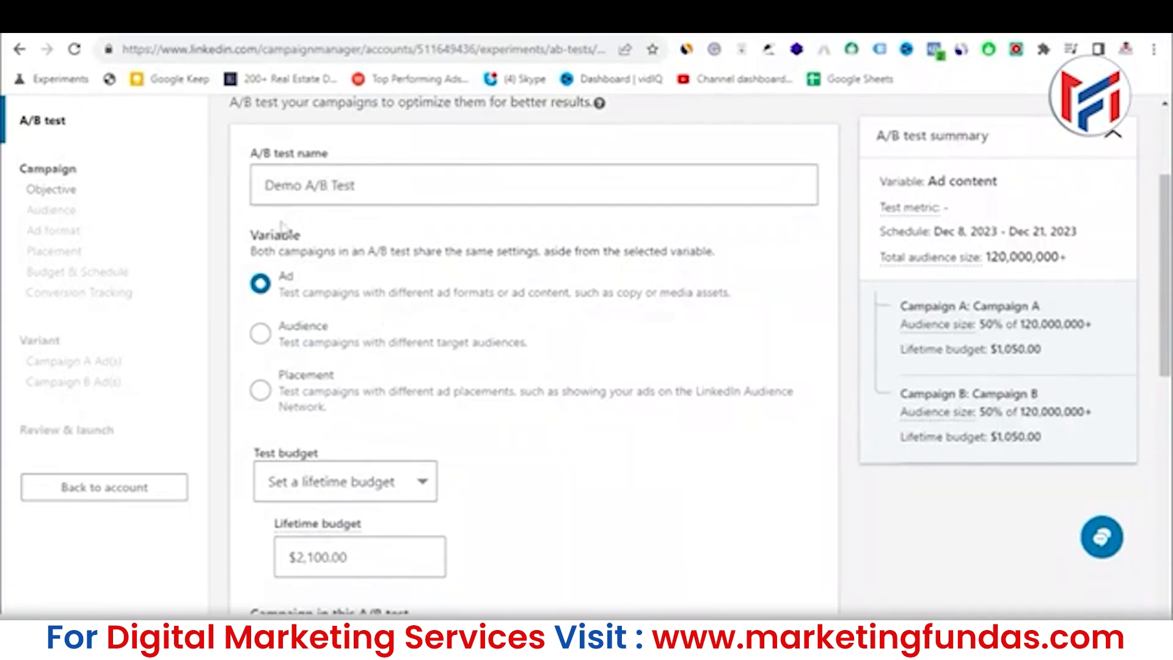
Try the daily test budget option, then settle on a lifetime budget
scroll(334, 244, "down", 2)
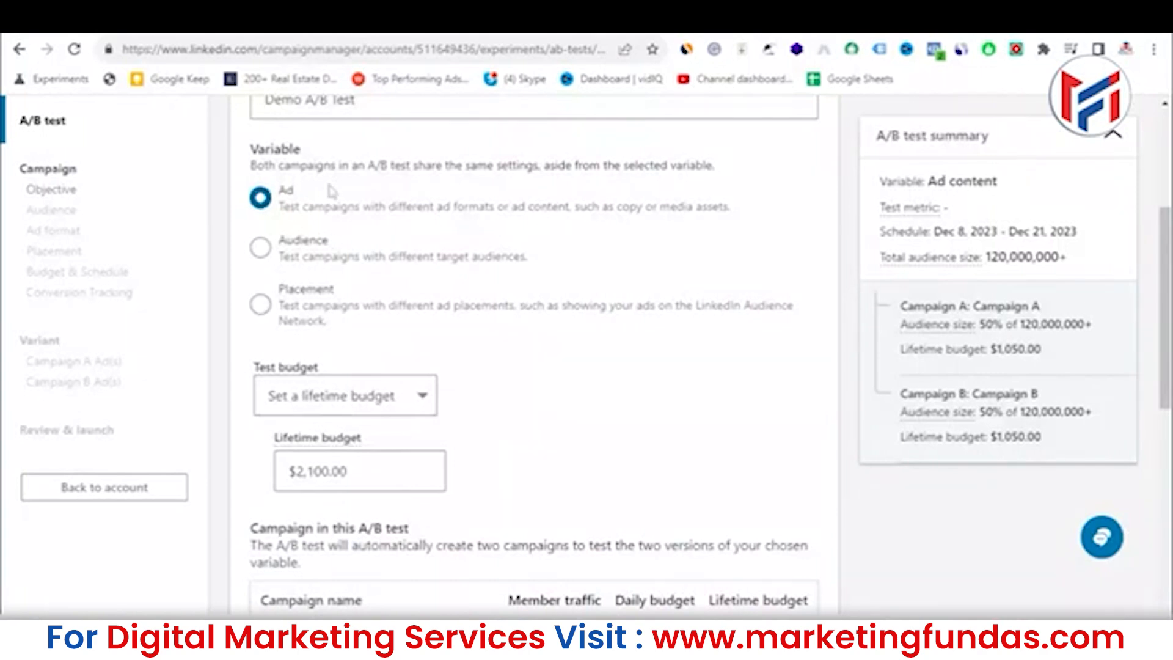
left_click_drag(250, 149, 353, 153)
scroll(294, 359, "down", 1)
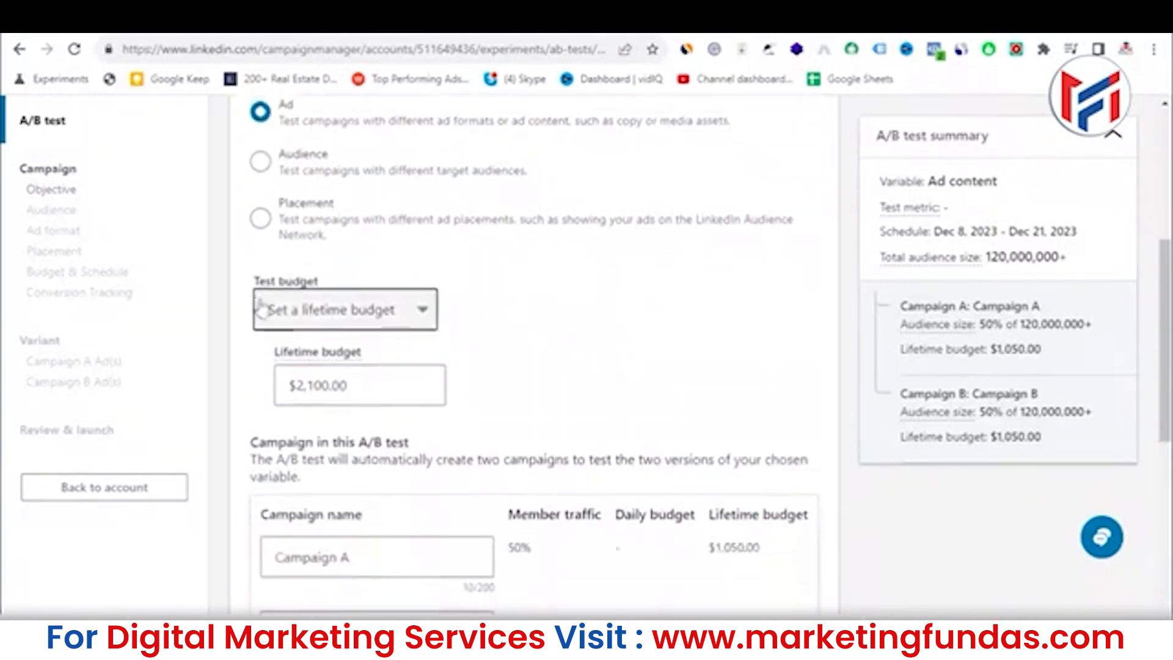
left_click_drag(253, 282, 348, 287)
left_click(339, 313)
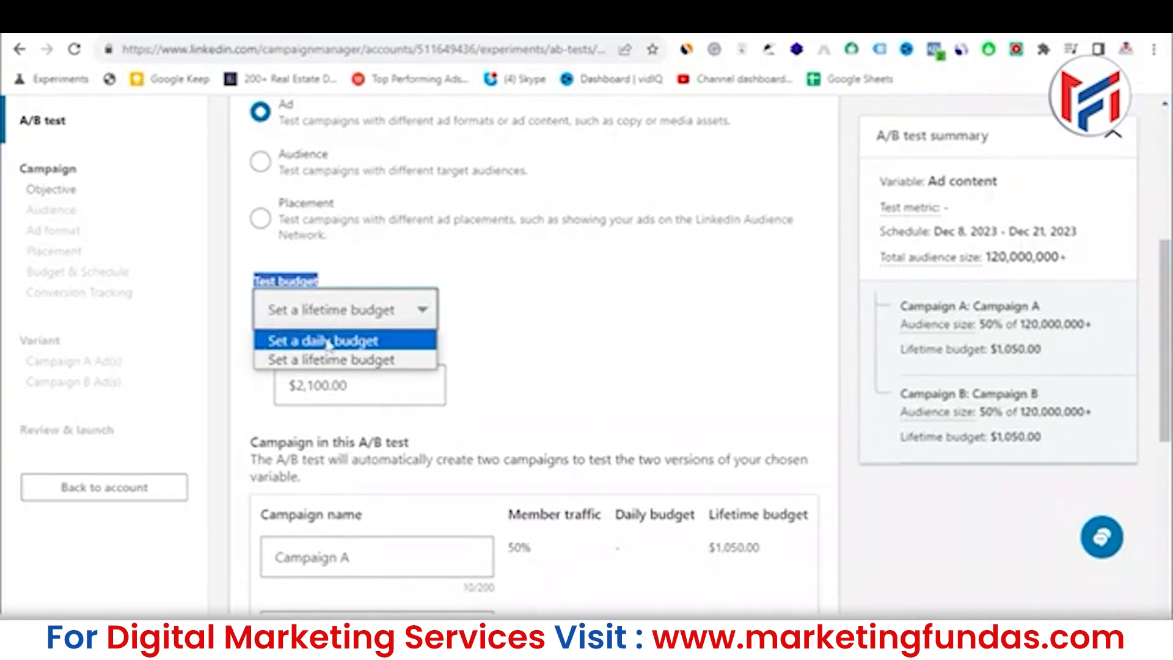
left_click(328, 342)
left_click(339, 310)
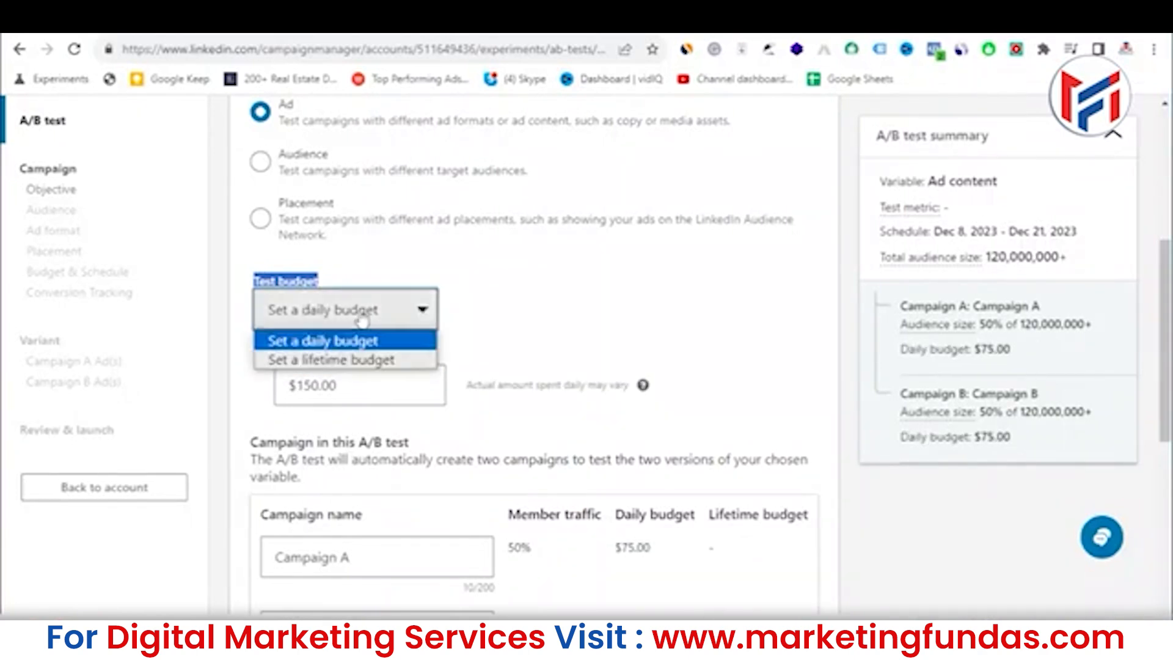
left_click(326, 361)
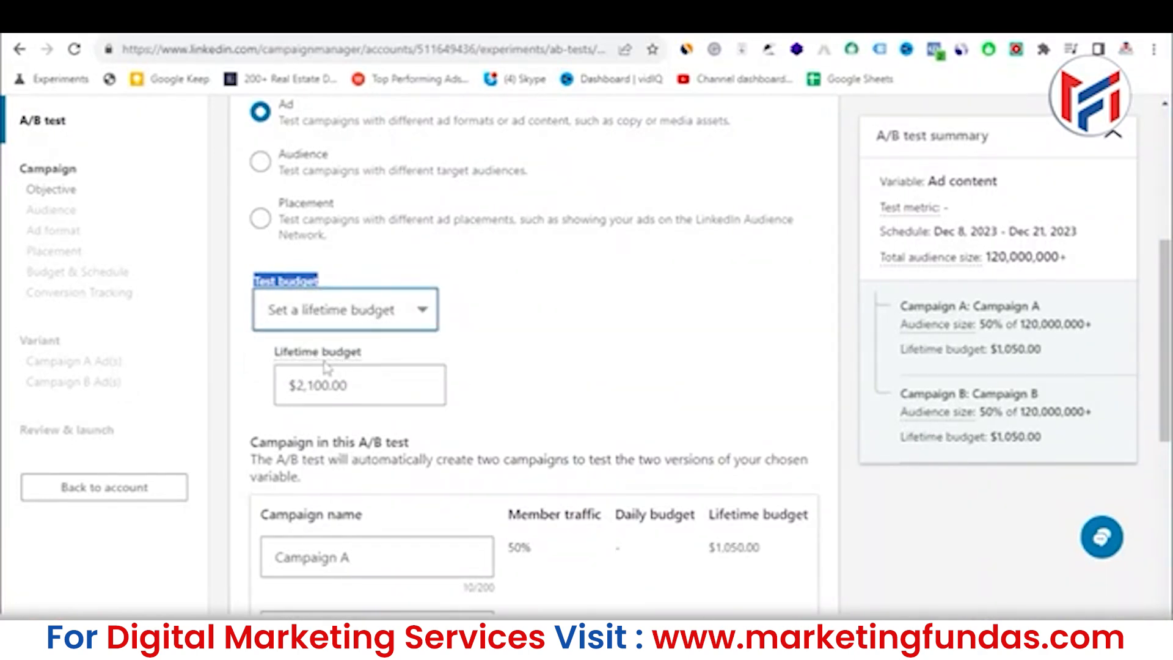
left_click(392, 323)
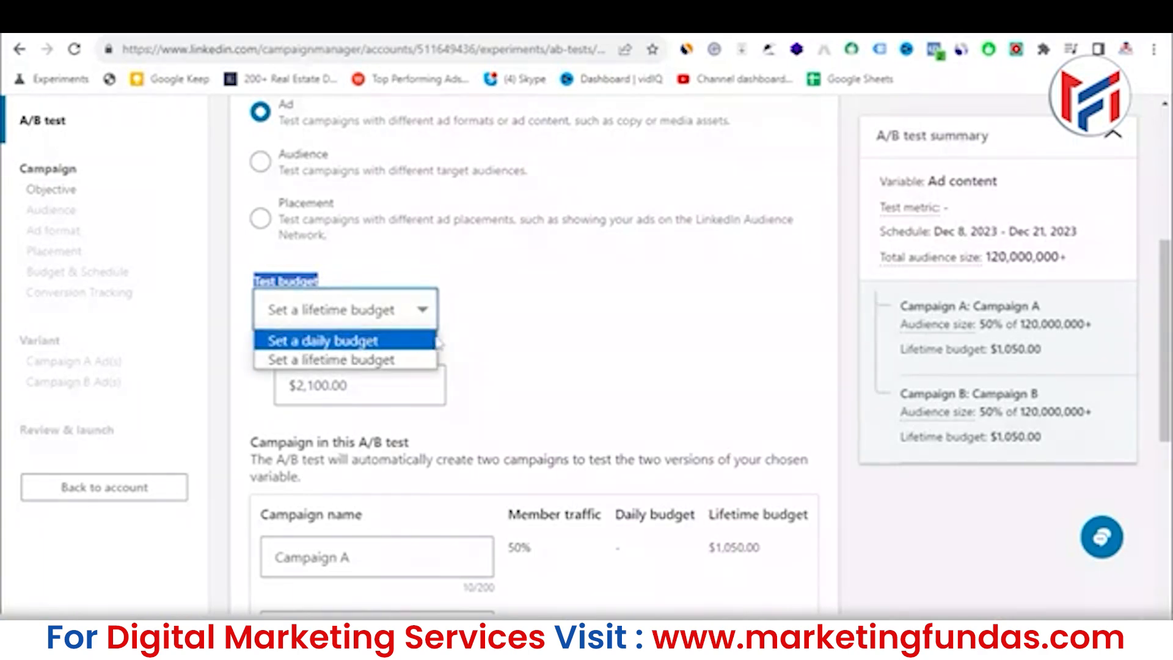
left_click(489, 341)
left_click(495, 346)
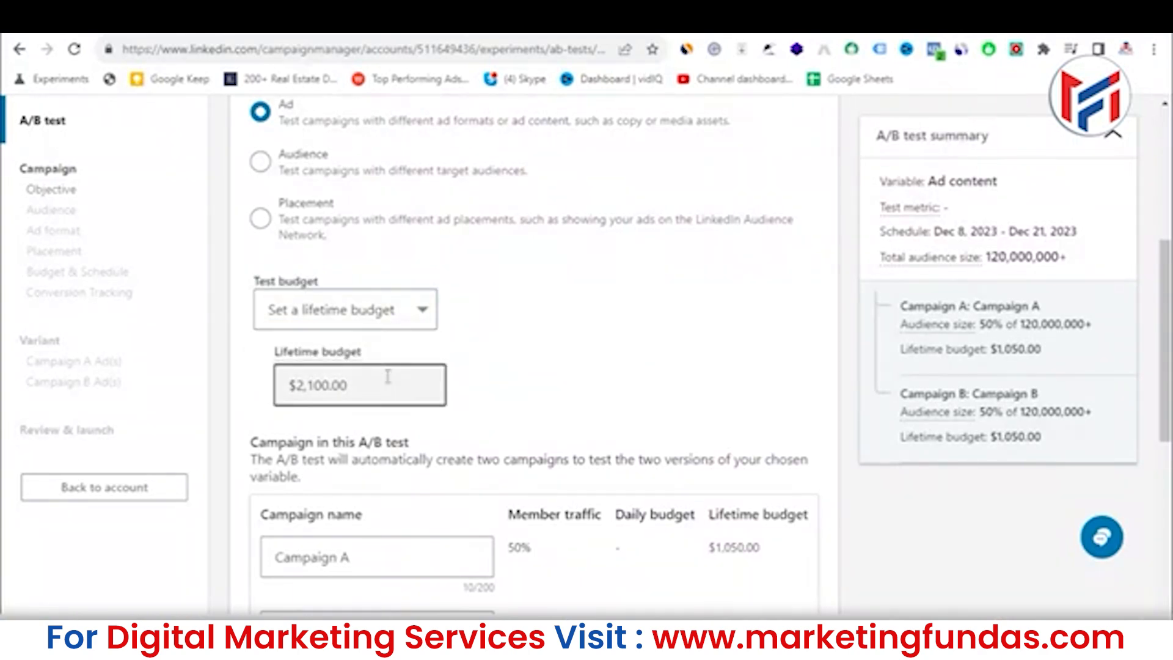
left_click(330, 312)
left_click(341, 369)
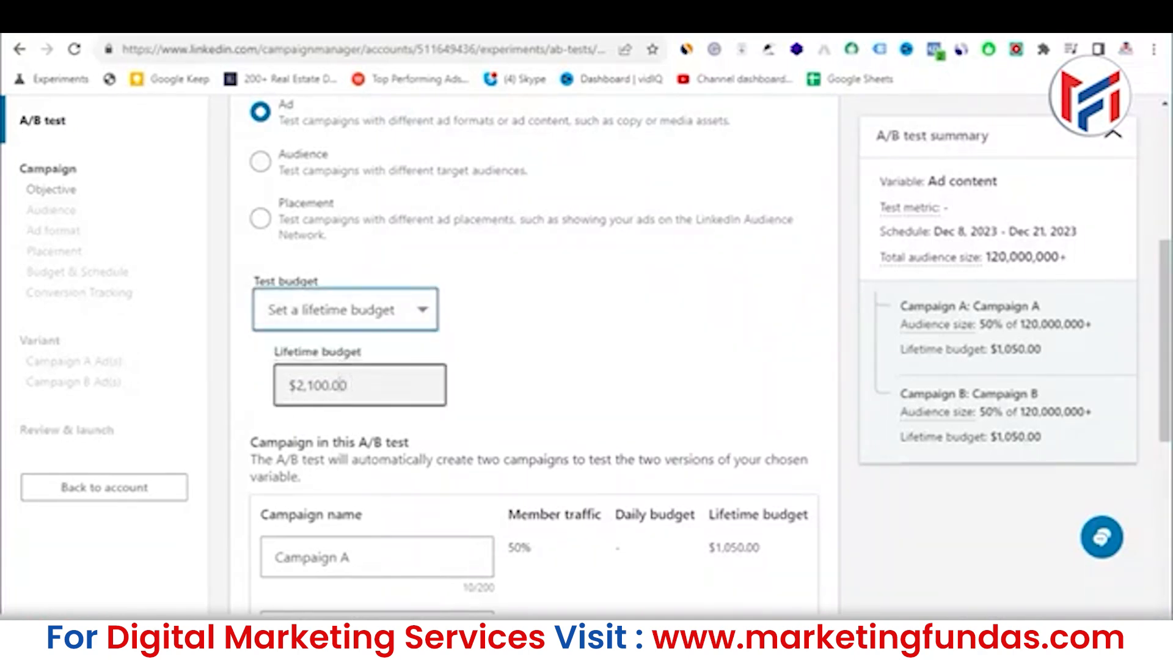
Change the lifetime budget from 2100 to $1,000.00, giving each campaign $500.00
left_click_drag(295, 386, 358, 390)
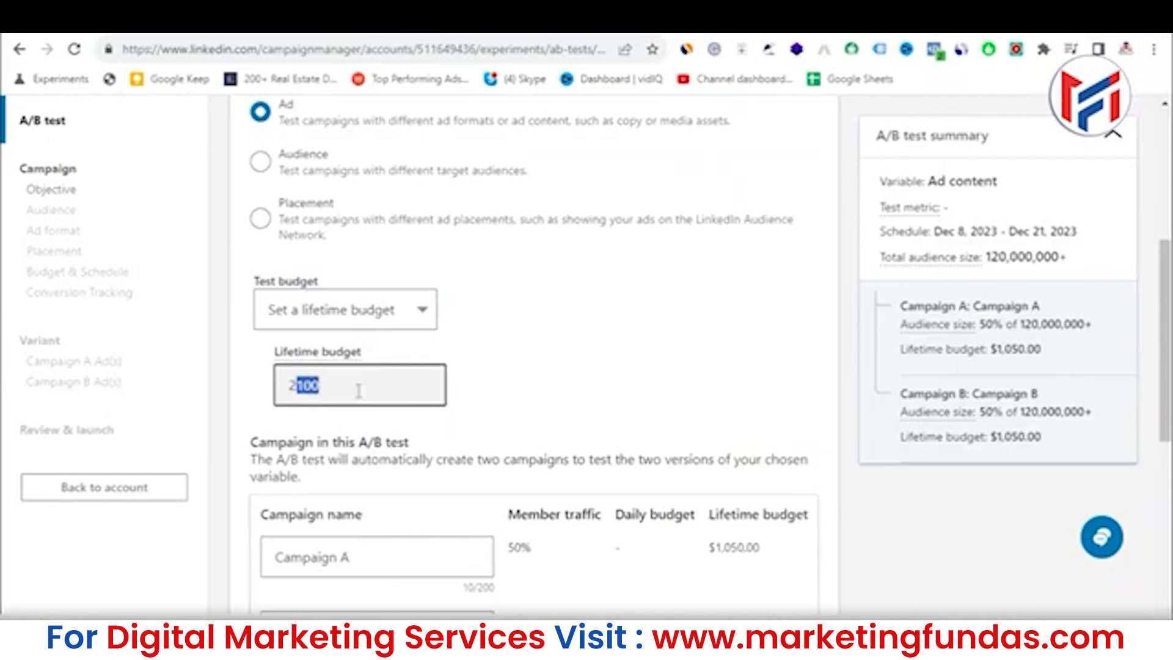
left_click(505, 392)
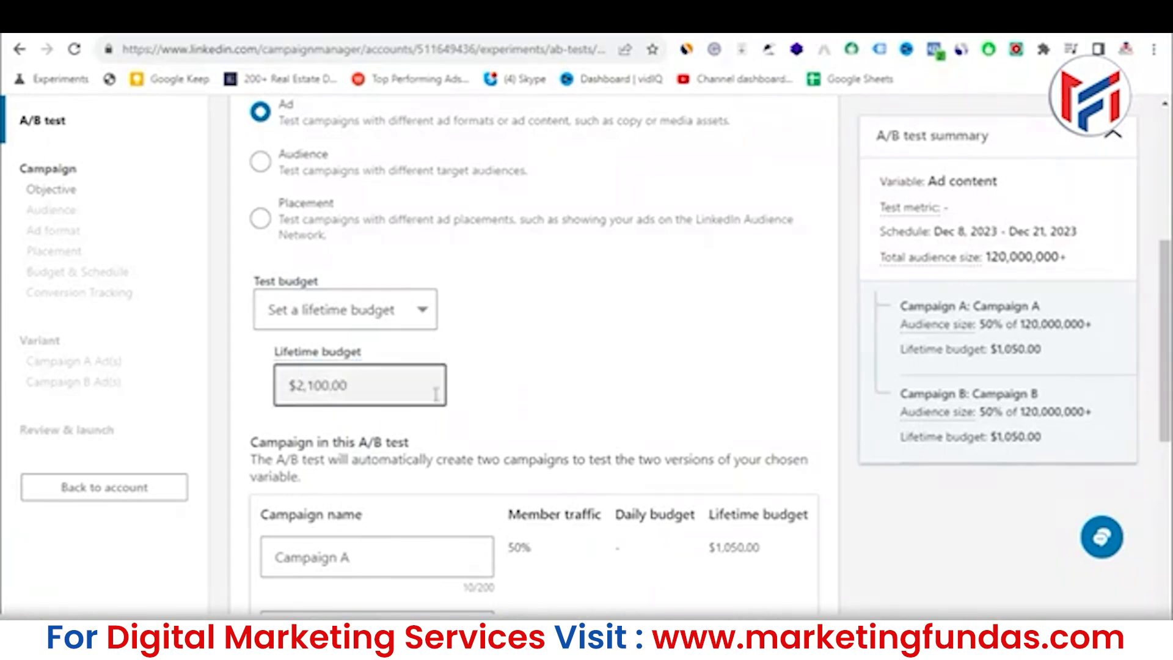
left_click(372, 396)
left_click_drag(342, 394, 291, 394)
key("BackSpace")
left_click(528, 350)
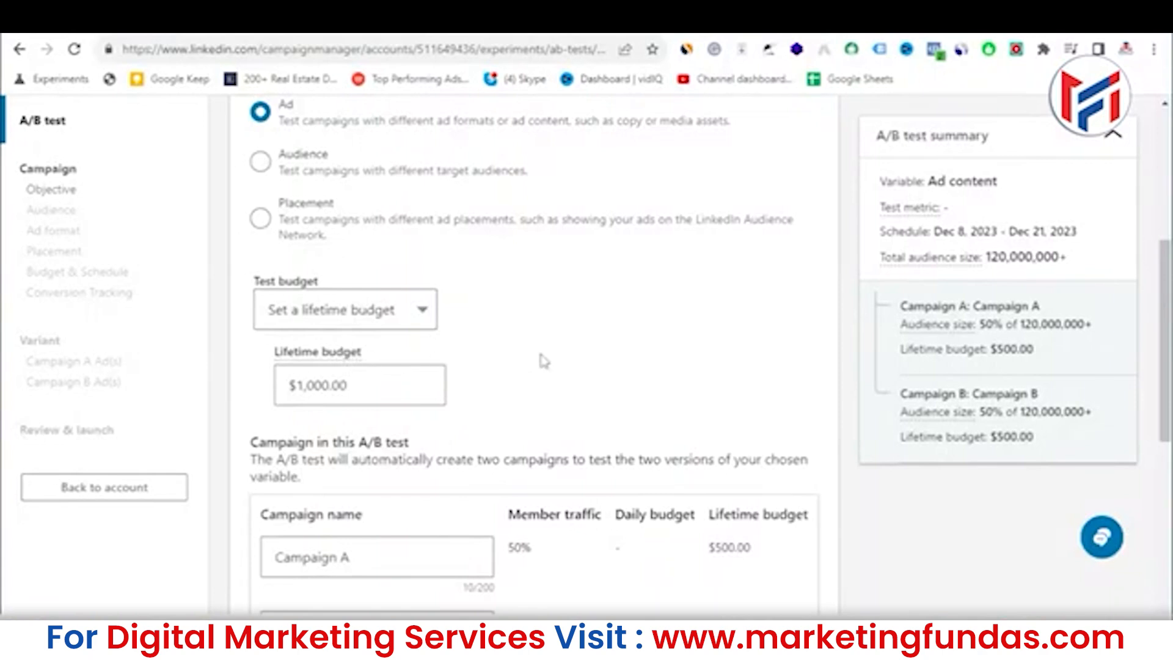
scroll(406, 464, "down", 1)
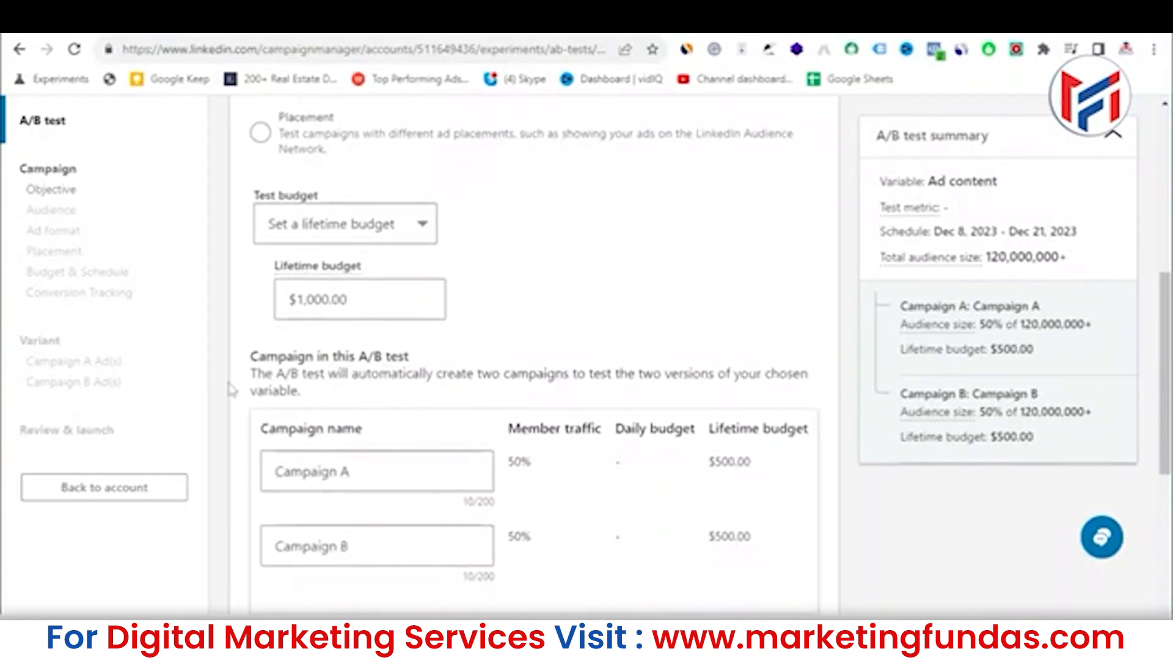
scroll(237, 388, "down", 1)
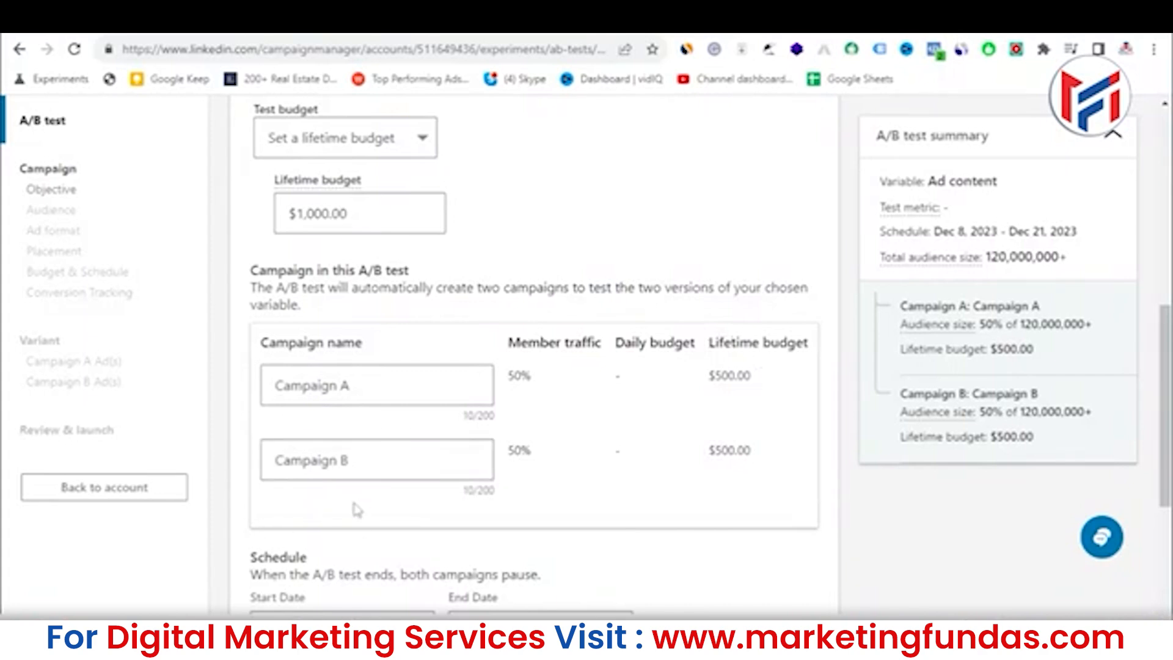
scroll(359, 512, "up", 1)
scroll(359, 512, "down", 2)
scroll(305, 552, "up", 1)
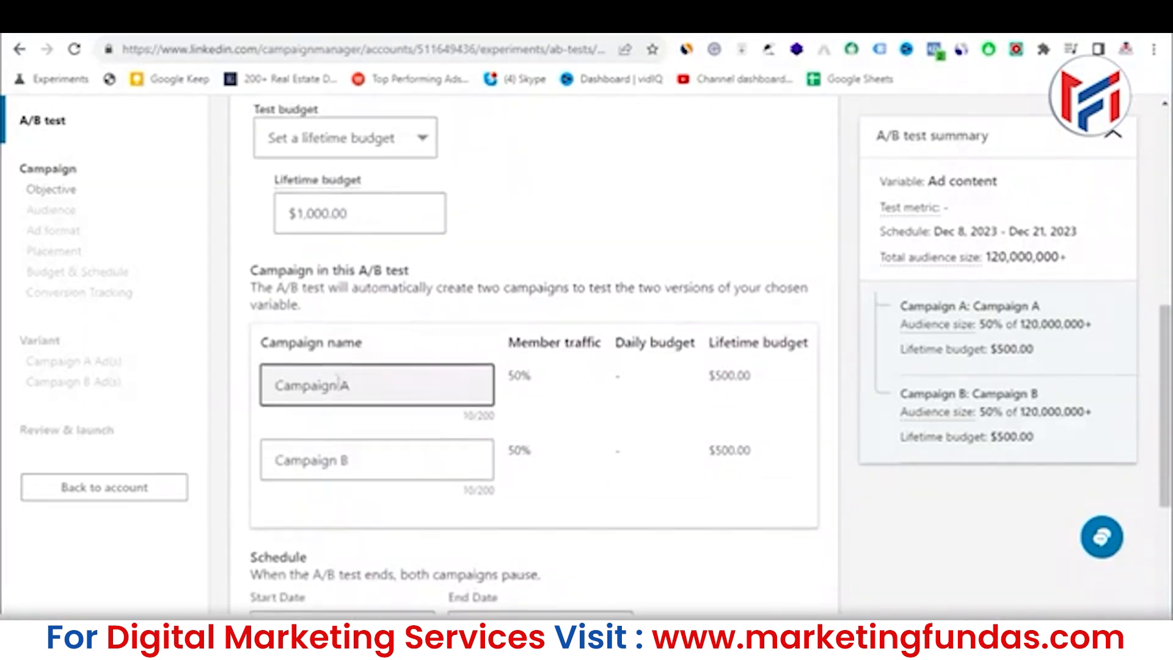
left_click(337, 385)
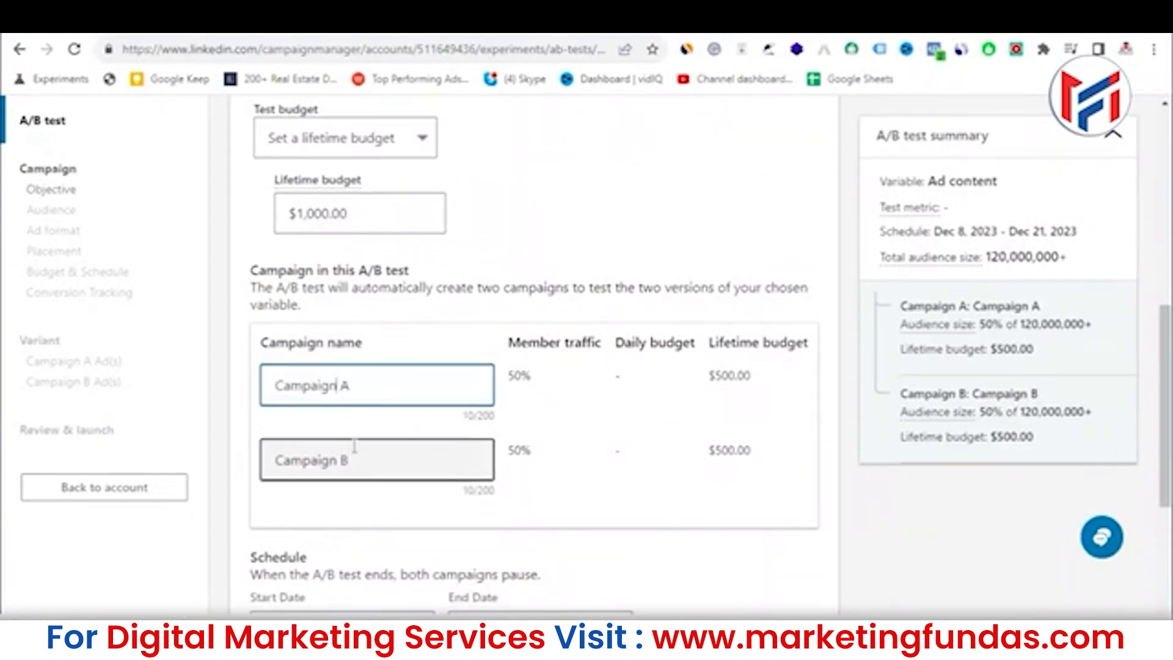
scroll(354, 447, "up", 9)
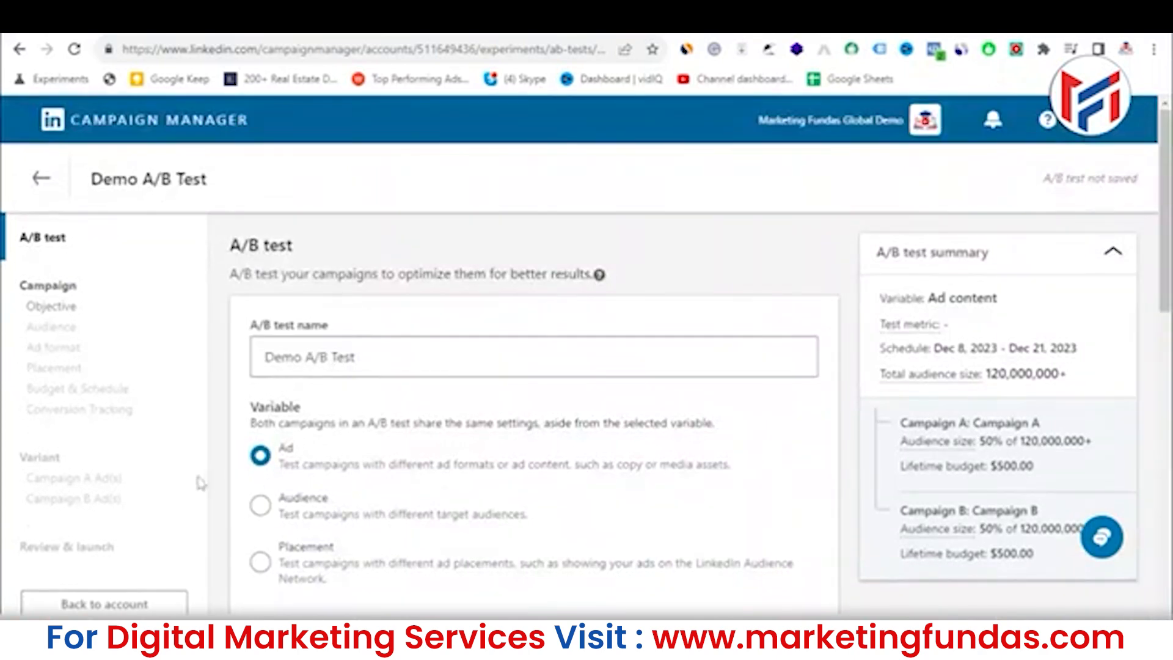
scroll(335, 448, "down", 5)
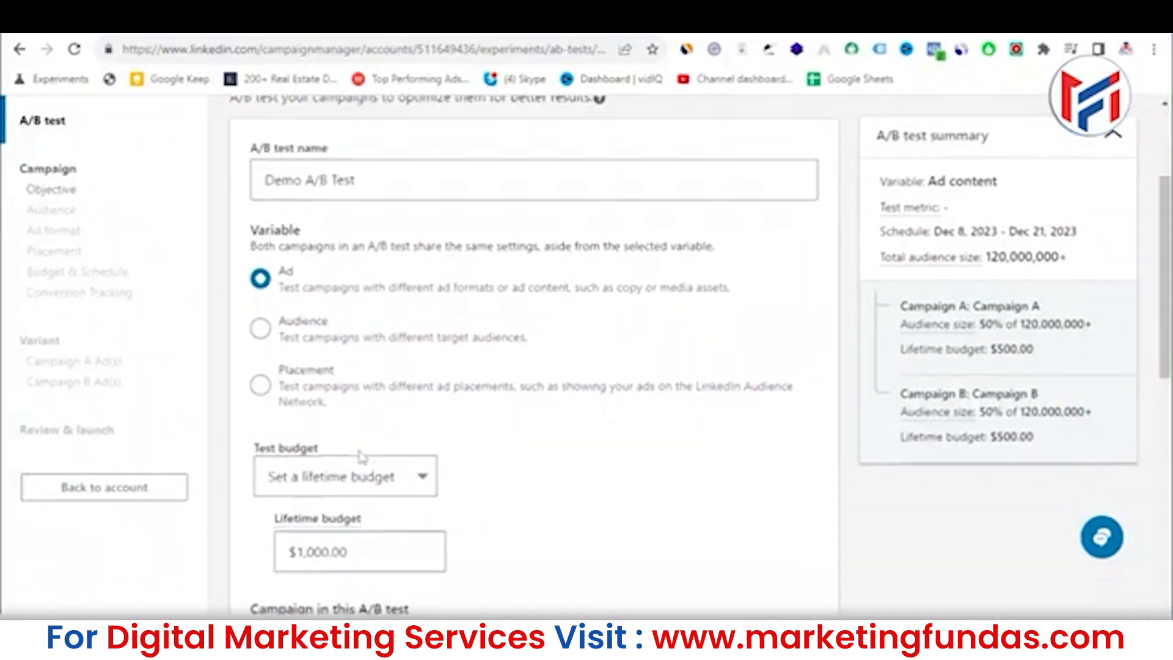
scroll(406, 320, "down", 3)
scroll(342, 379, "up", 4)
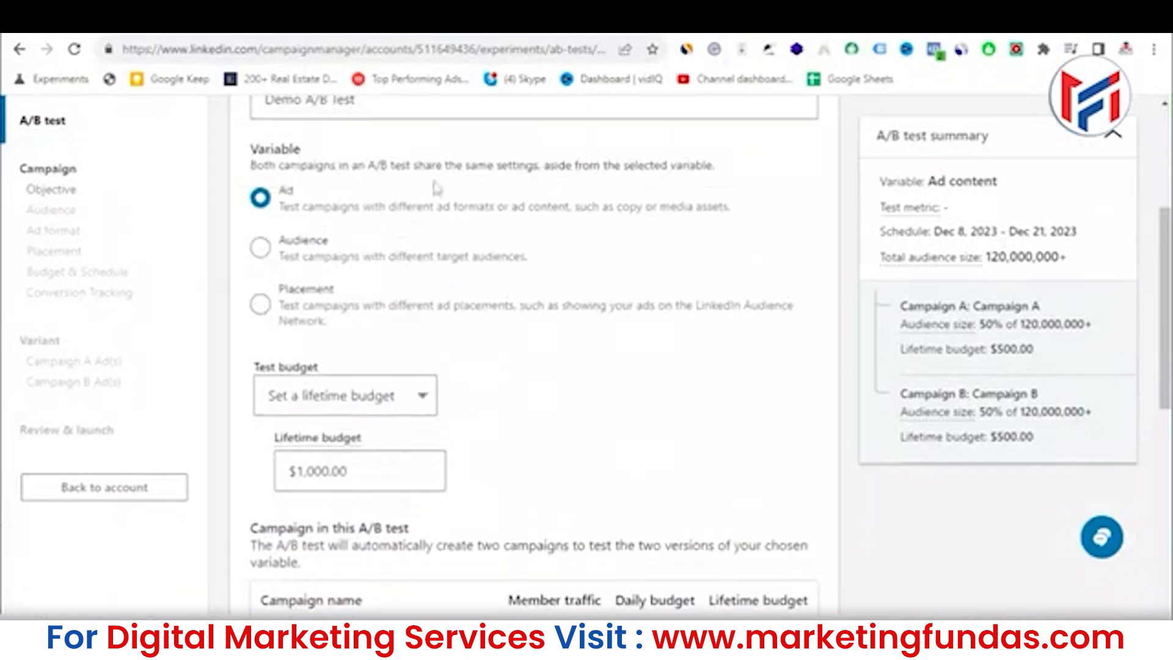
scroll(278, 403, "down", 4)
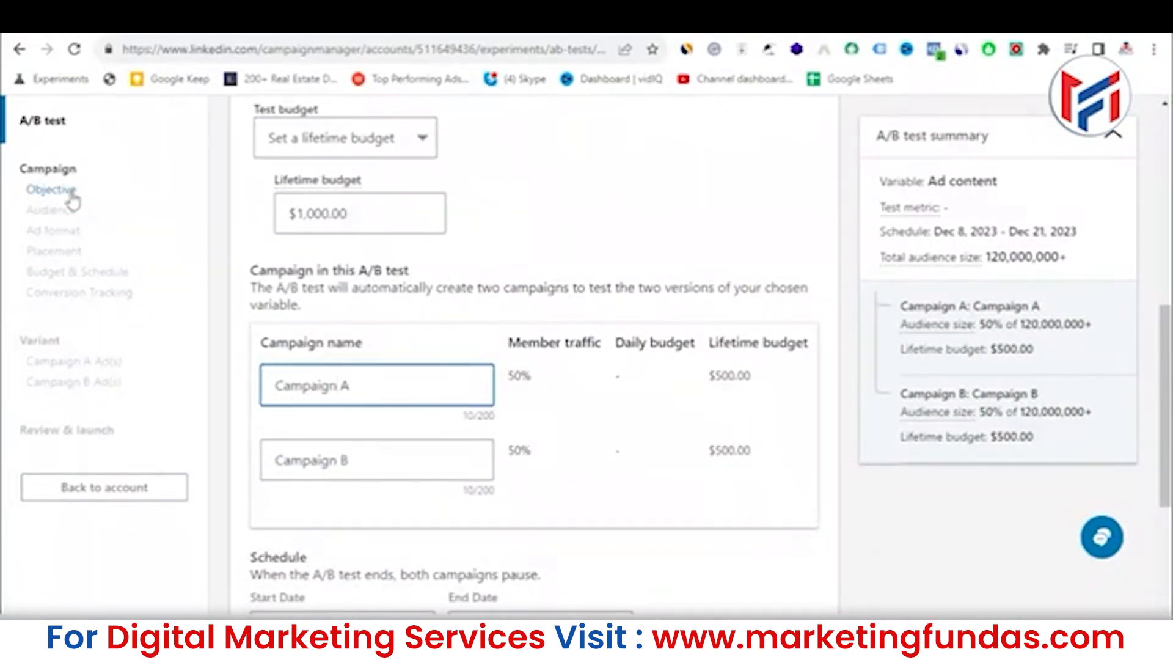
type("**")
key("BackSpace")
key("BackSpace")
scroll(281, 350, "up", 2)
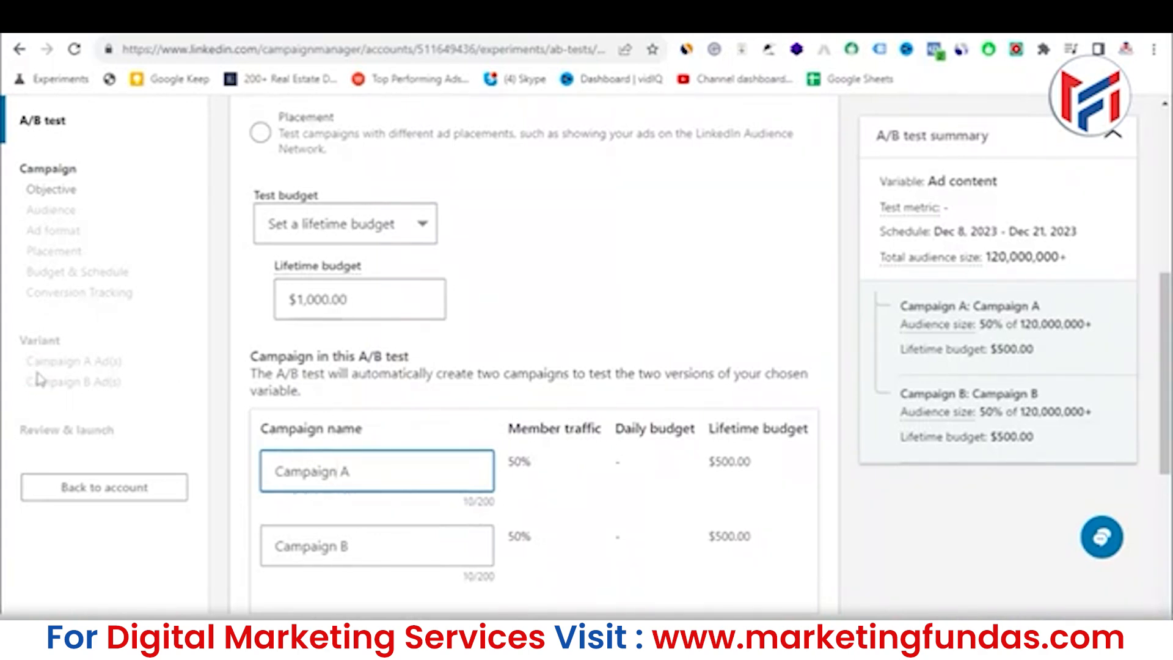
scroll(366, 397, "up", 4)
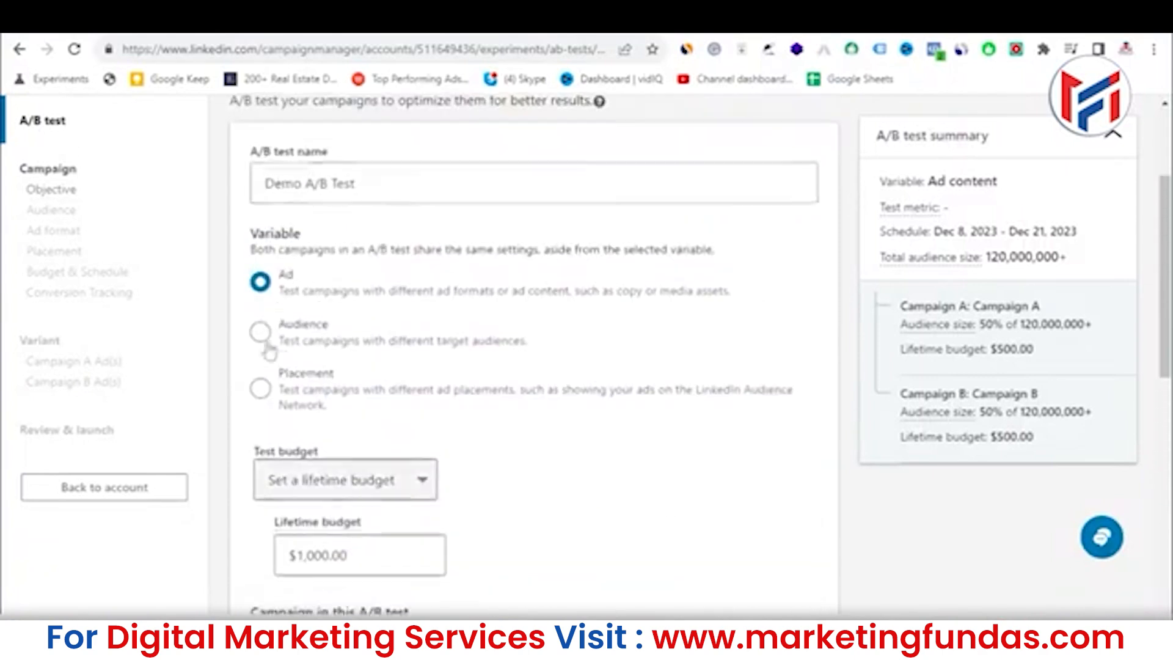
scroll(396, 384, "down", 5)
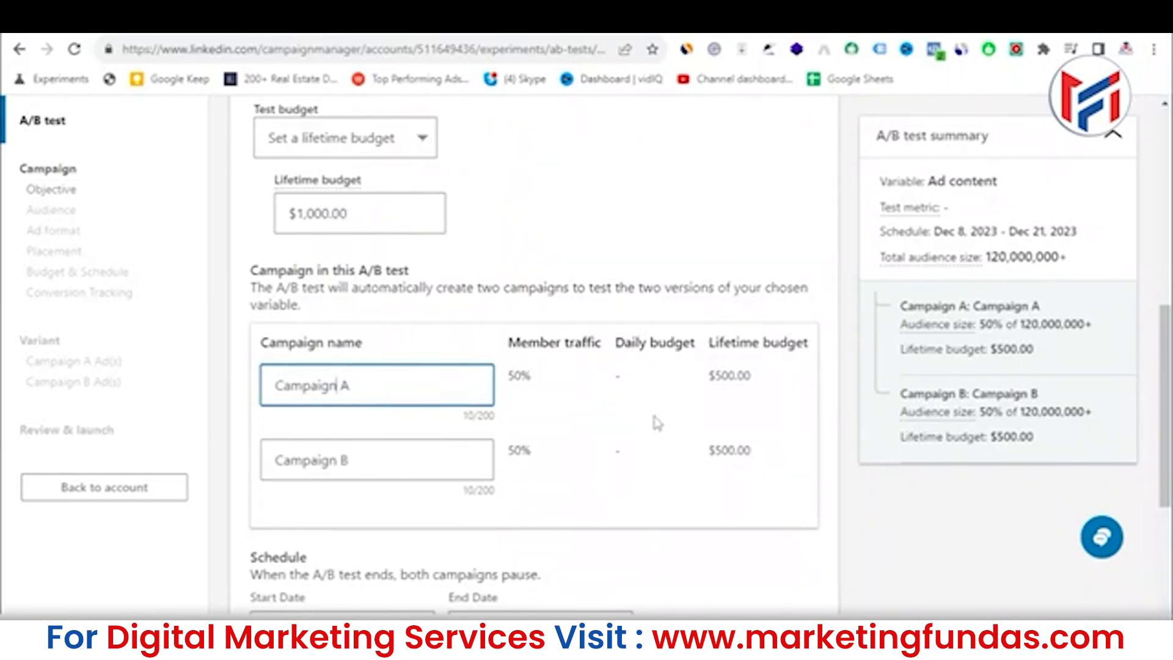
triple_click(400, 385)
triple_click(293, 469)
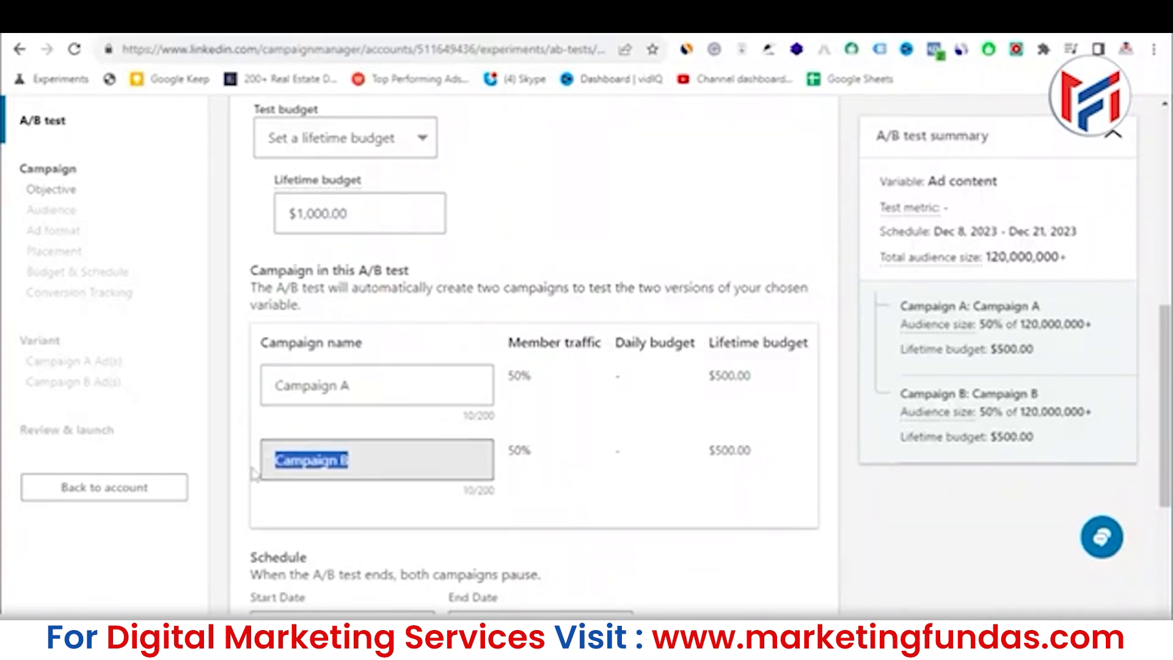
left_click_drag(354, 396, 236, 392)
left_click_drag(365, 458, 213, 466)
left_click(539, 466)
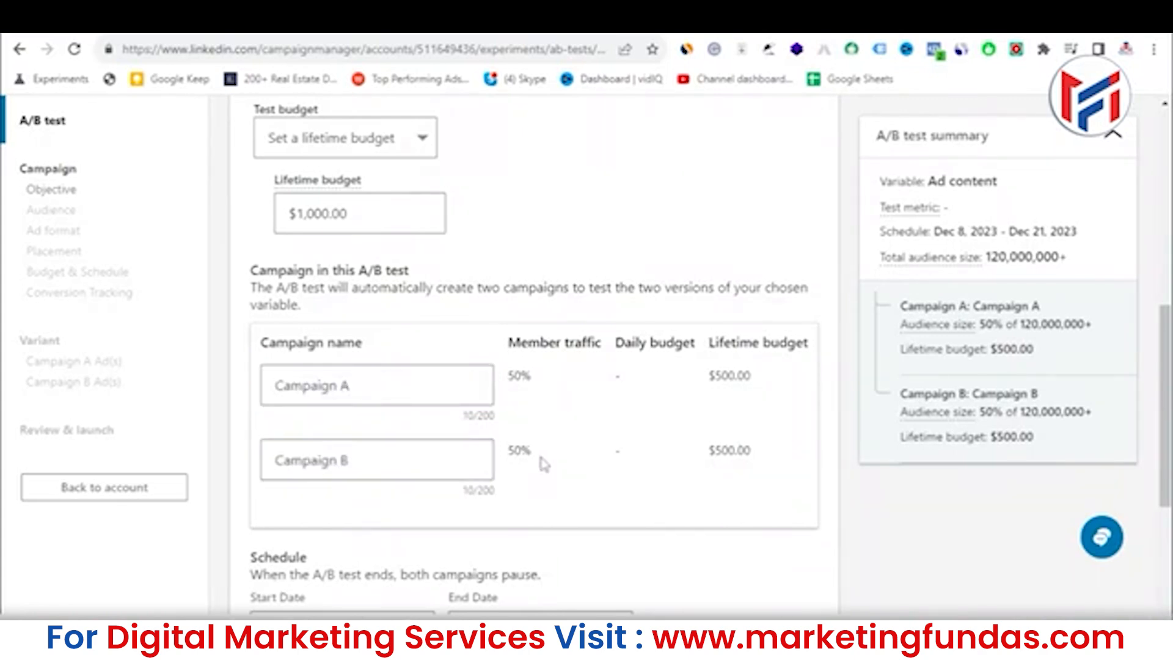
Switch the test budget type to a daily budget
scroll(539, 465, "down", 1)
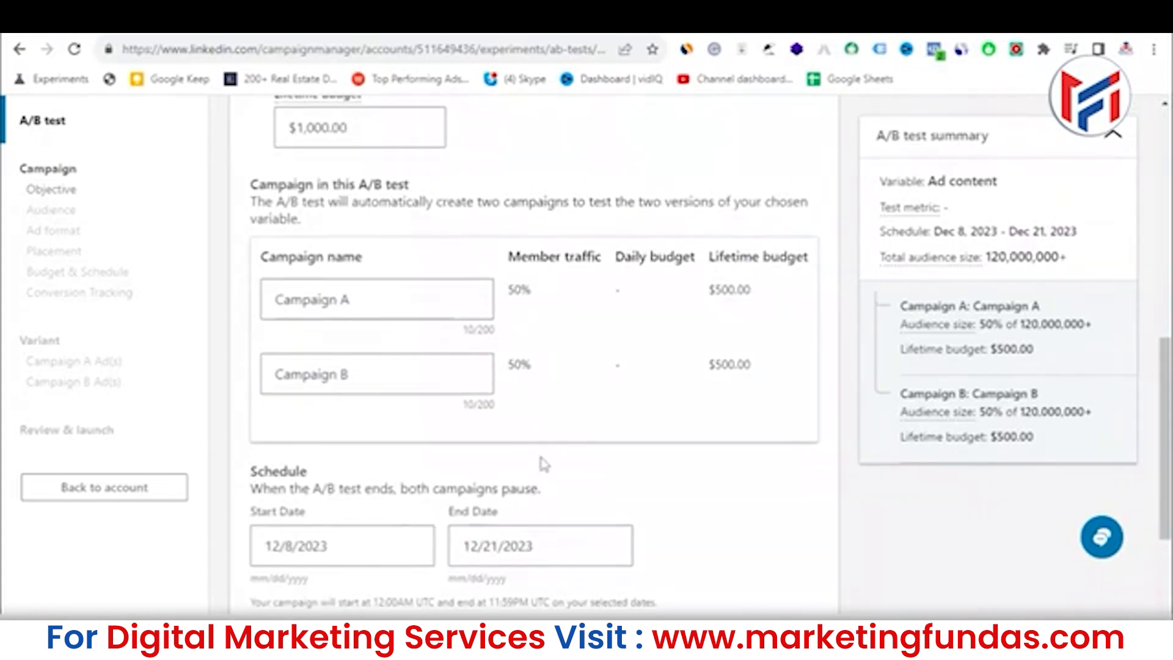
scroll(541, 463, "down", 1)
left_click_drag(330, 393, 251, 397)
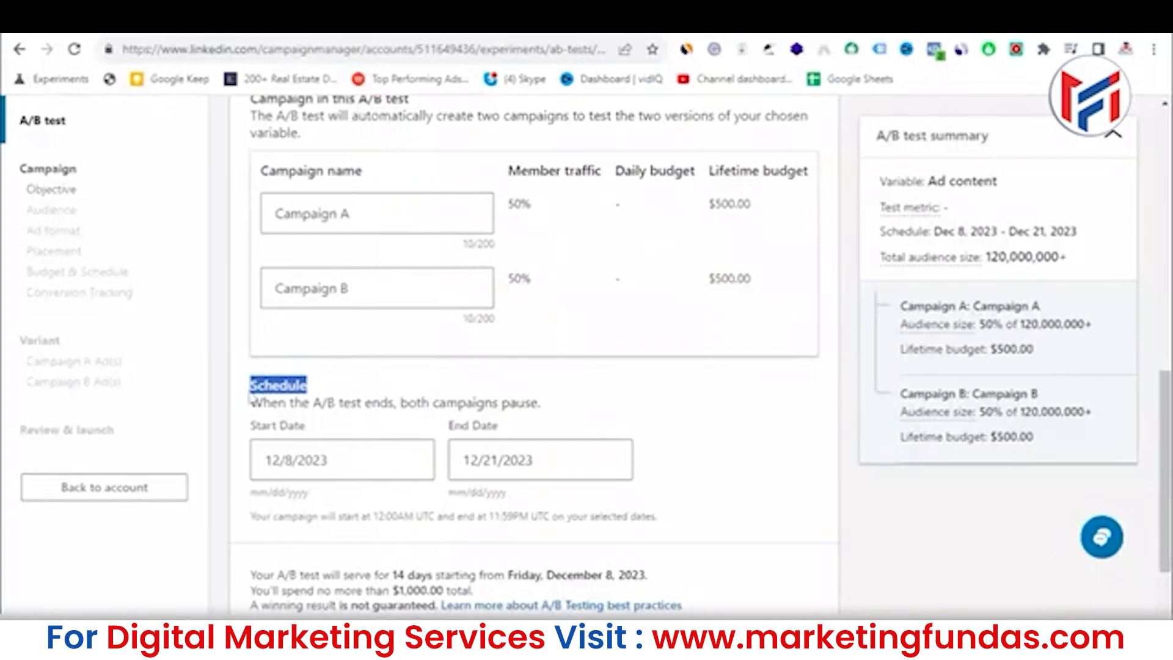
scroll(313, 370, "up", 1)
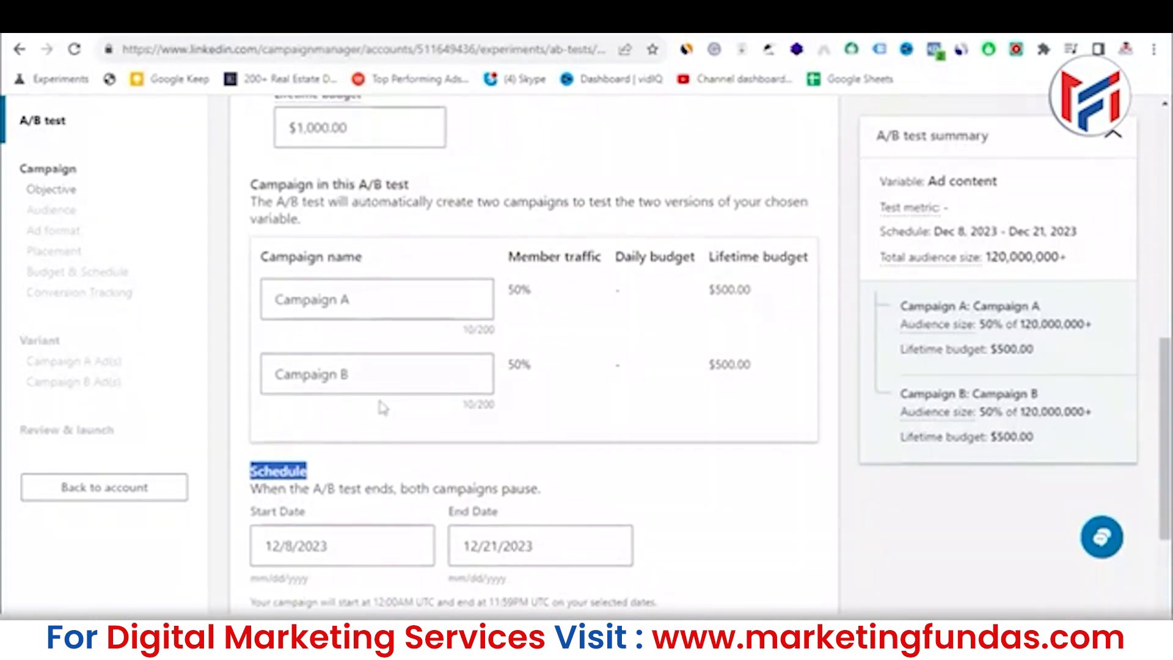
scroll(330, 256, "up", 1)
scroll(330, 262, "down", 1)
scroll(354, 341, "up", 3)
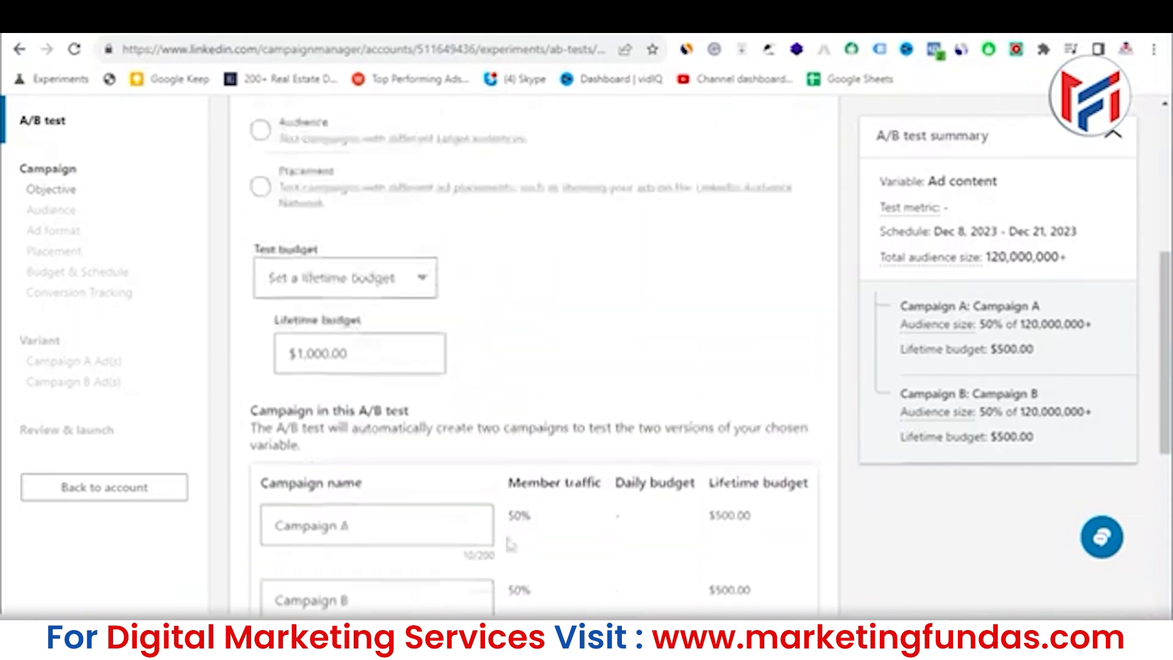
left_click(351, 315)
left_click(342, 338)
Switch back to a lifetime budget, restoring $2,100.00 with $1,050.00 per campaign
scroll(385, 422, "down", 3)
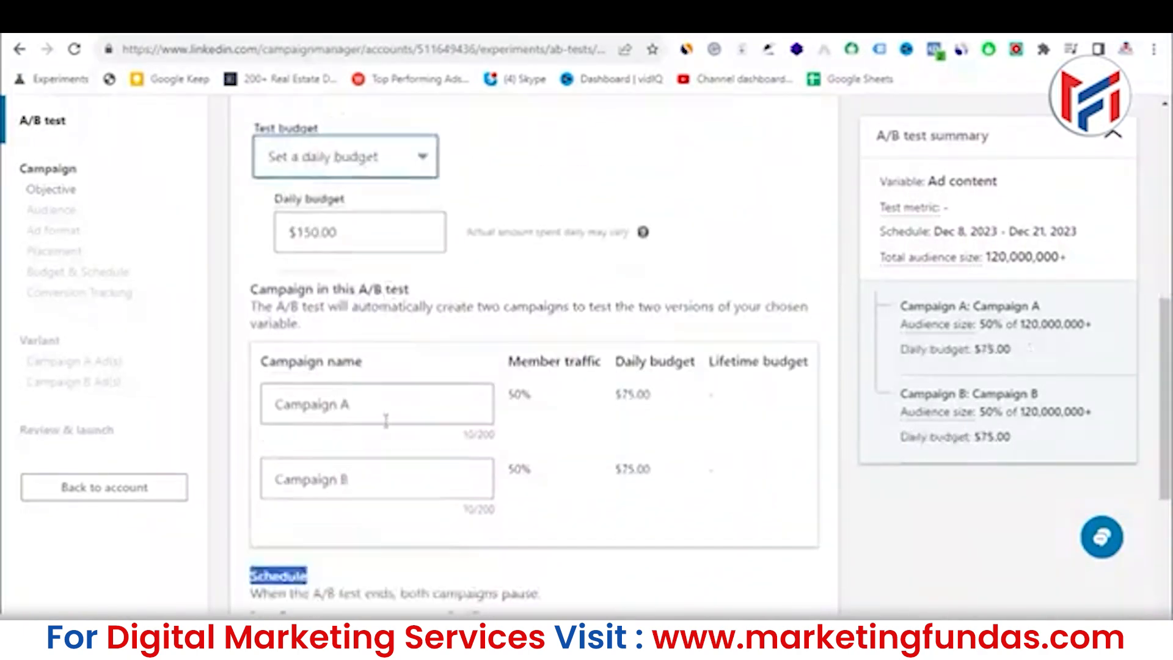
scroll(385, 427, "up", 3)
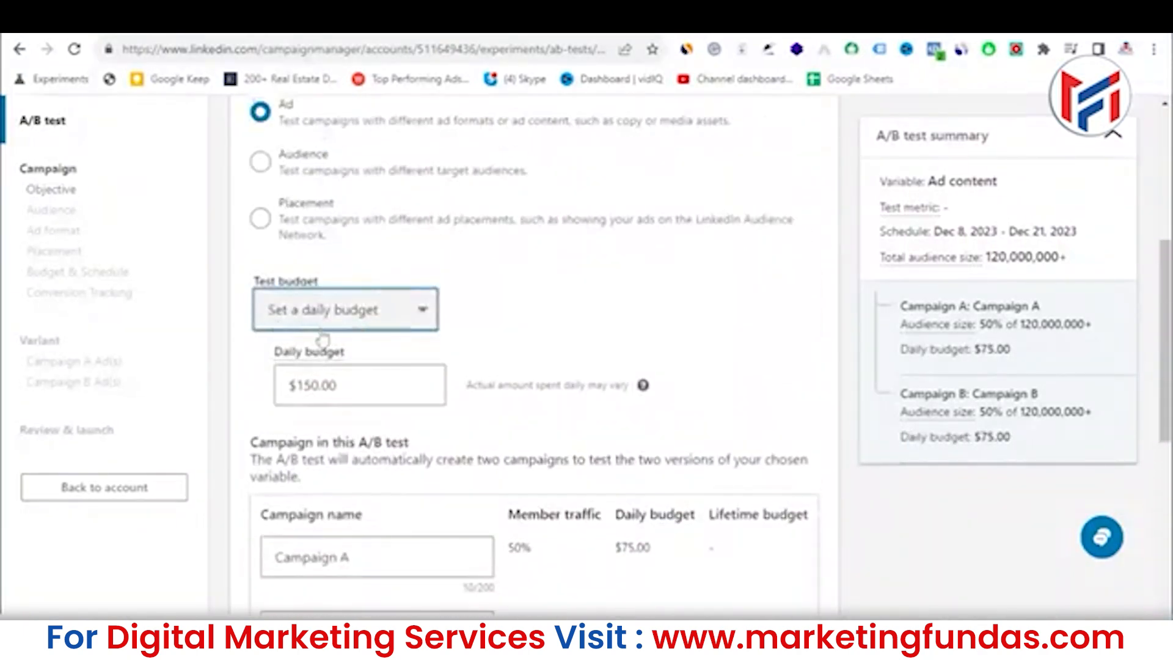
scroll(322, 345, "down", 3)
scroll(366, 477, "down", 2)
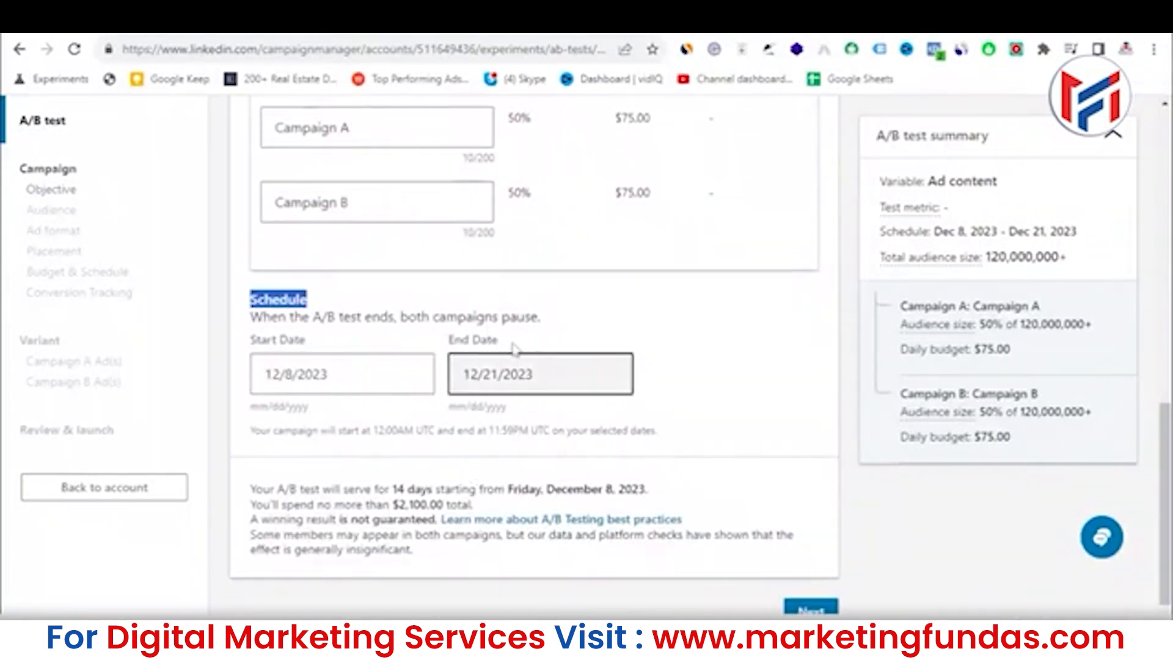
scroll(530, 400, "up", 3)
left_click(351, 150)
left_click(350, 192)
scroll(355, 440, "down", 3)
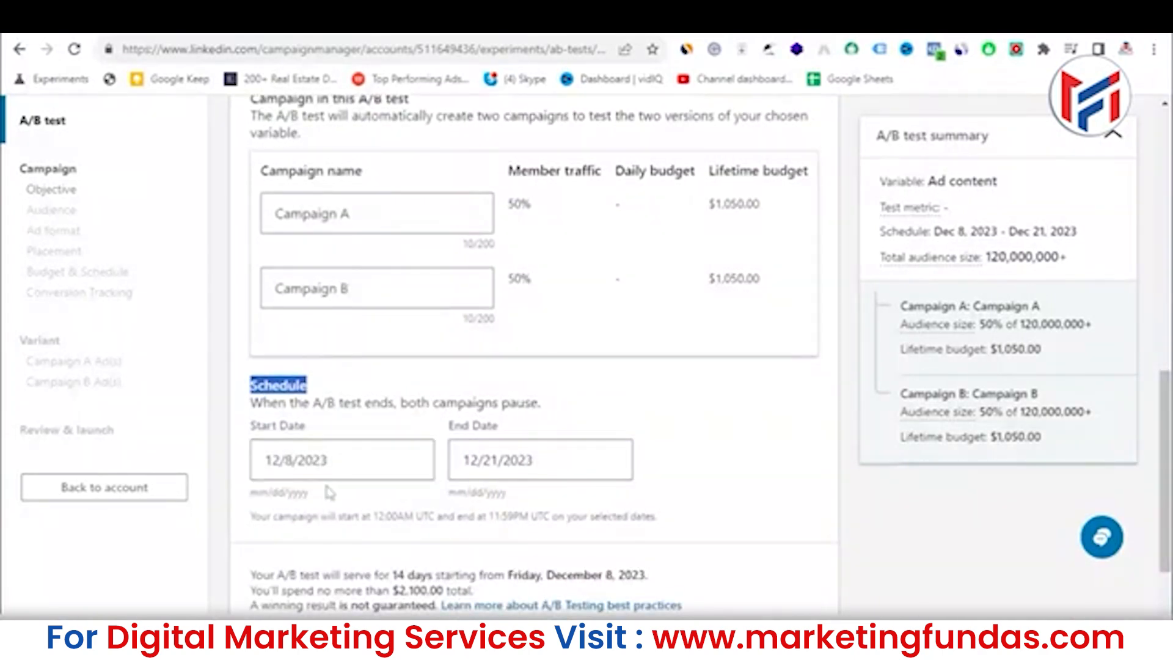
Schedule the test from 12/8/2023 to 12/21/2023, a 14-day serving period
left_click(269, 470)
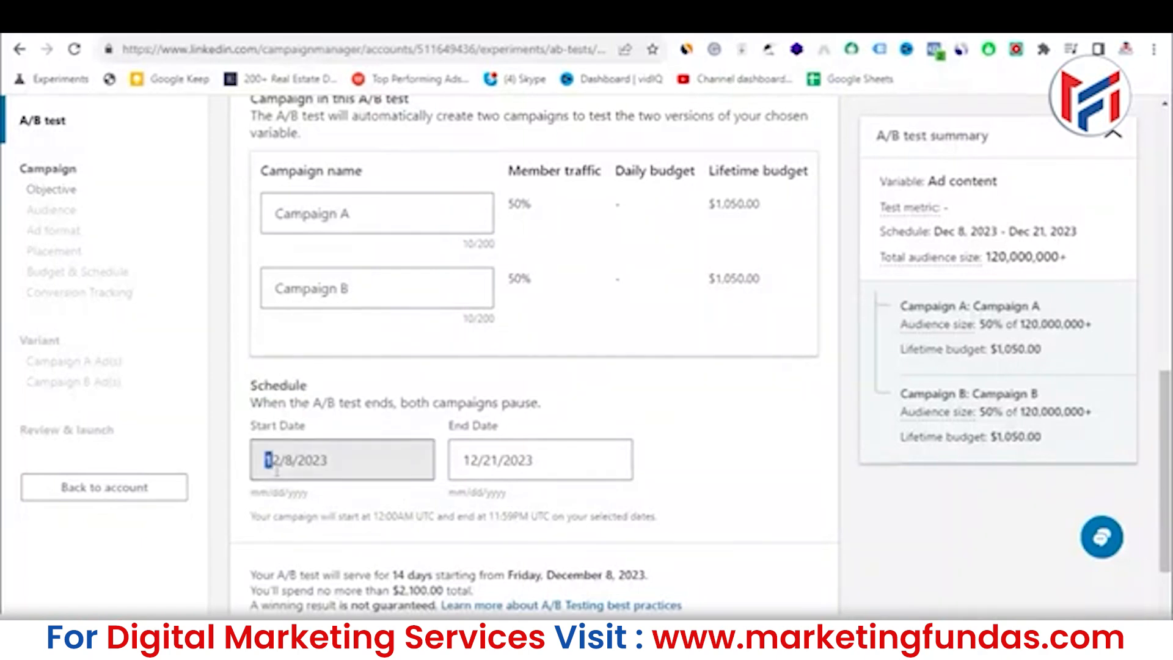
left_click(276, 472)
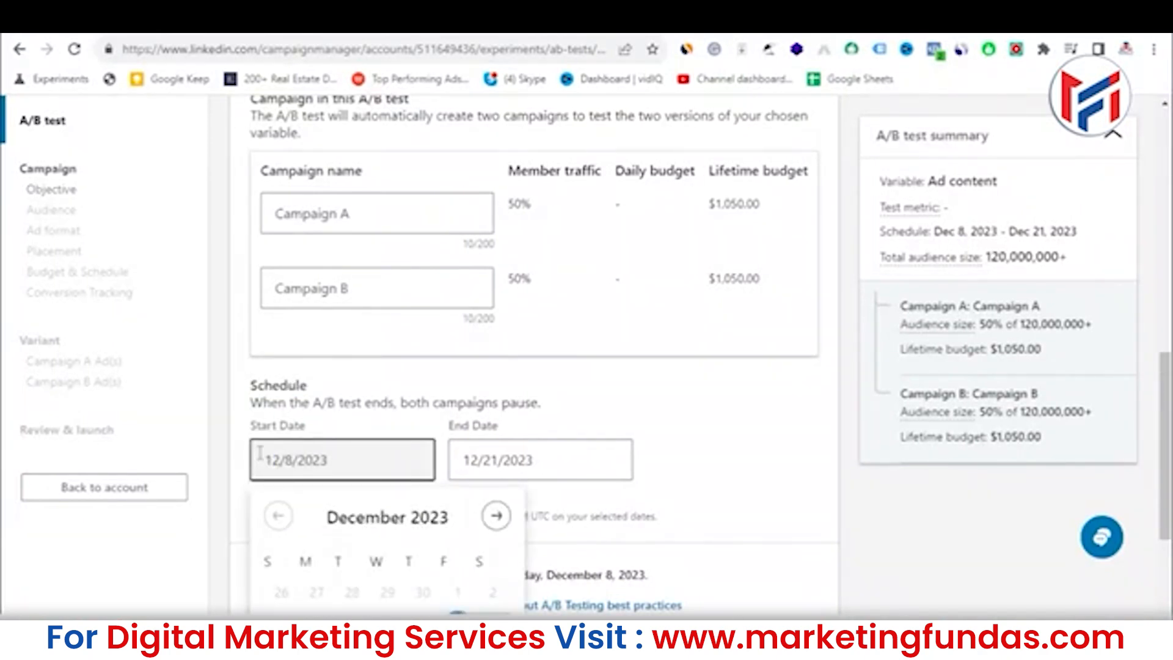
left_click(289, 460)
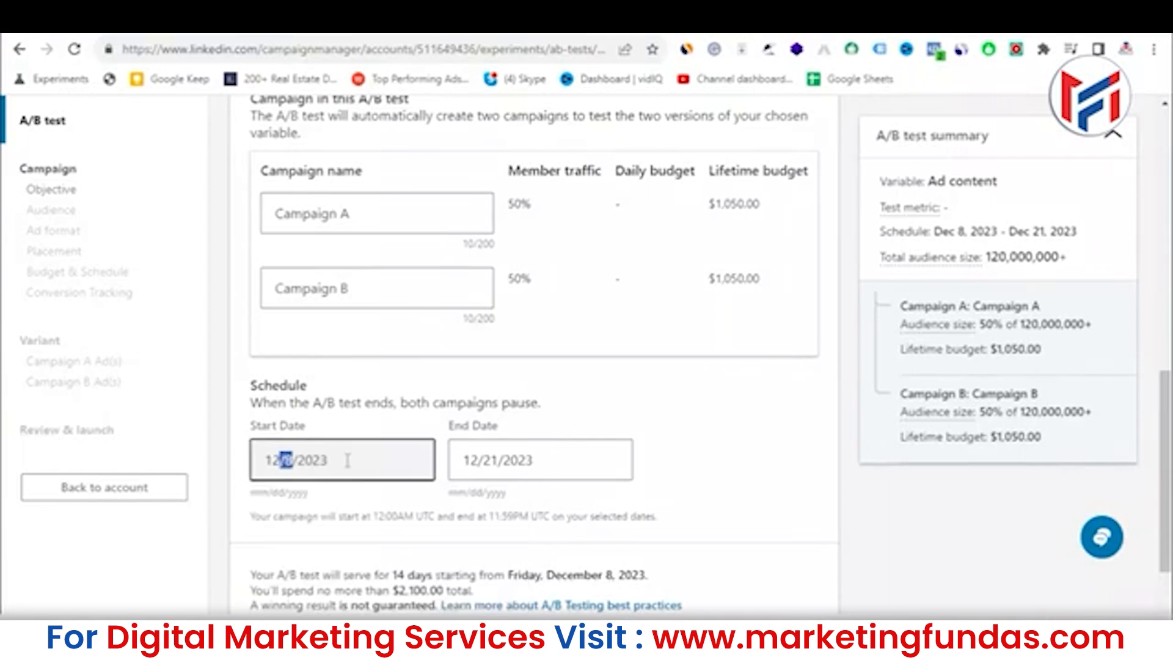
left_click(492, 461)
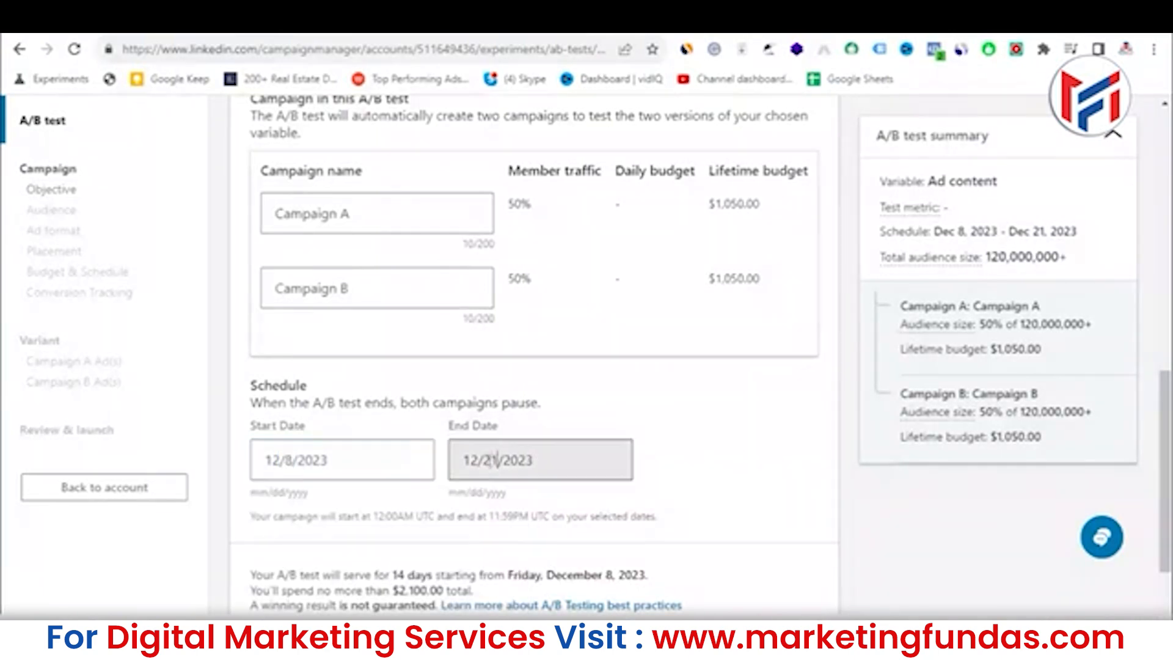
left_click(487, 460)
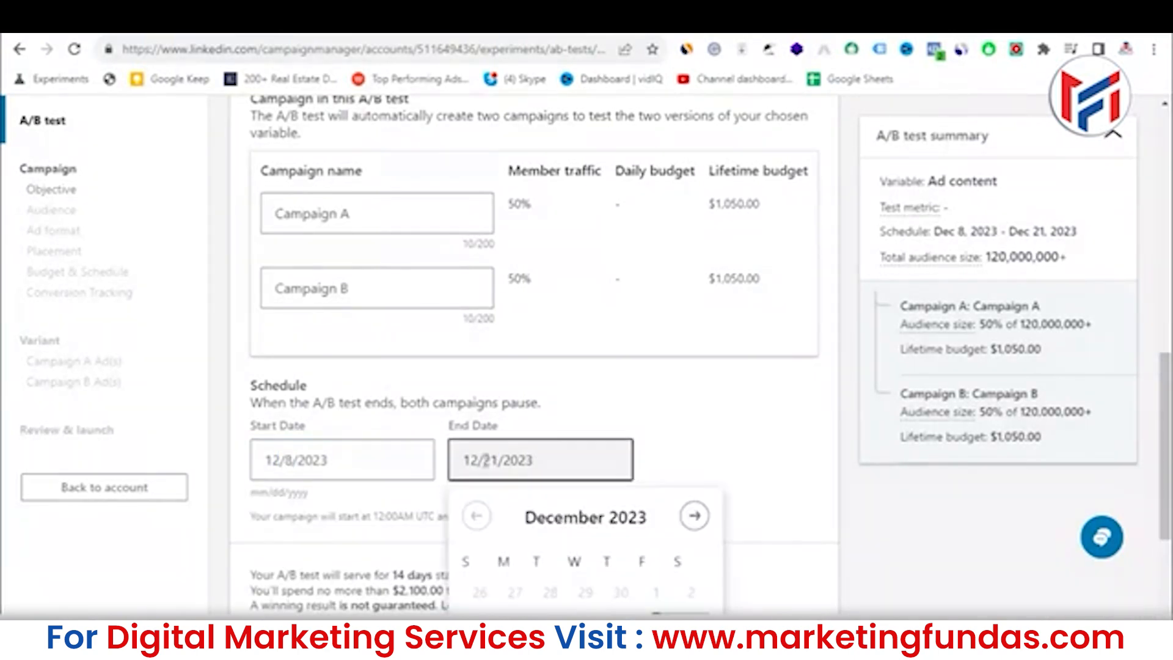
left_click(542, 460)
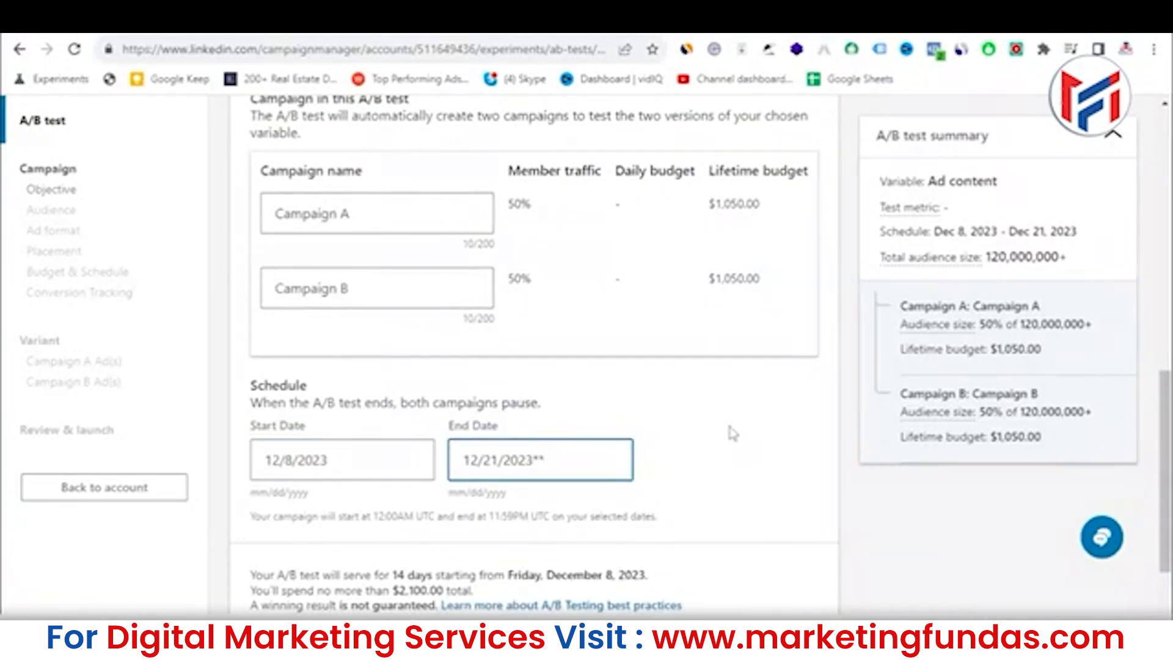
scroll(326, 466, "down", 2)
left_click_drag(251, 469, 608, 474)
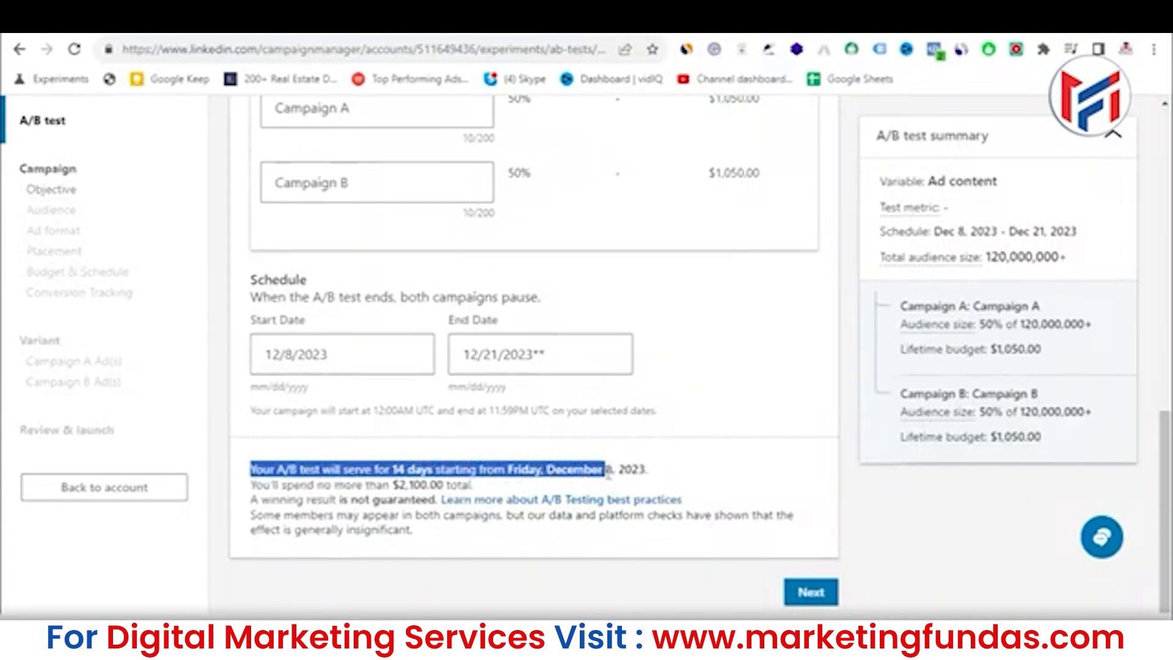
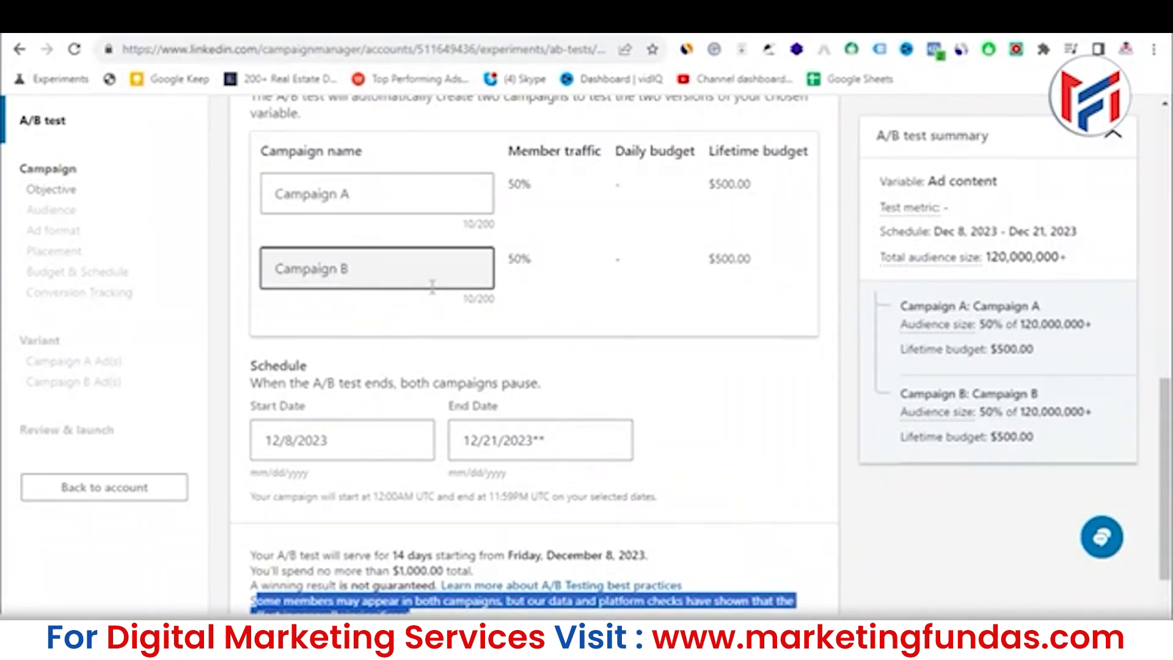
Scroll through the schedule settings and clear the highlighted notice text
scroll(611, 306, "down", 2)
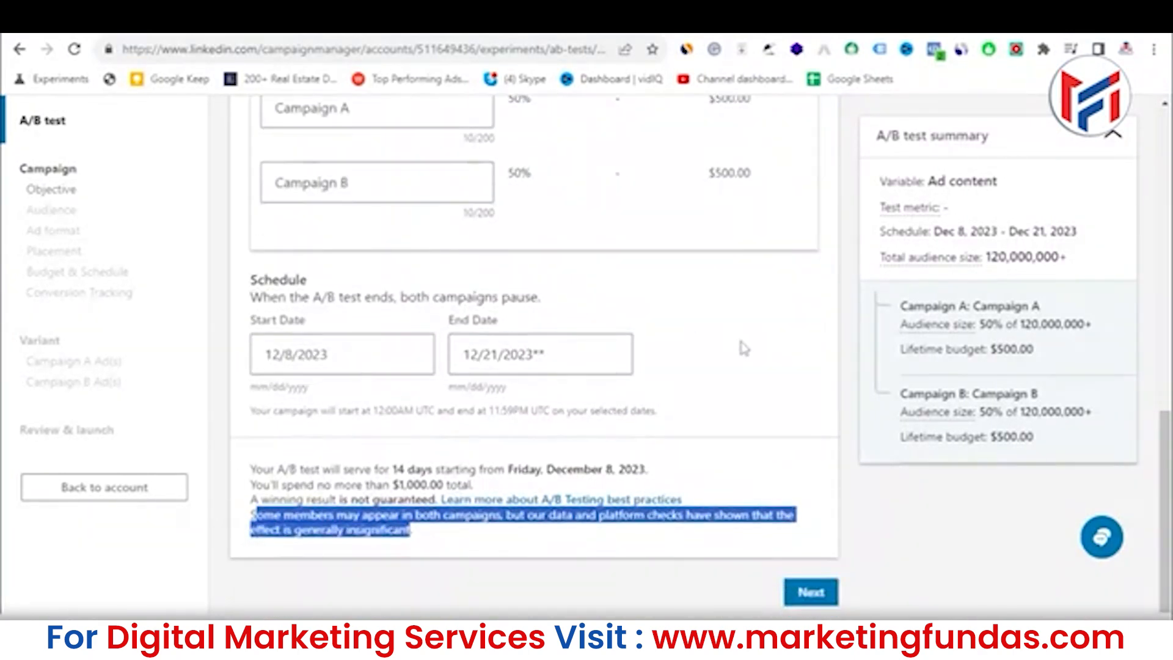
scroll(744, 348, "up", 2)
scroll(744, 348, "down", 2)
left_click(758, 395)
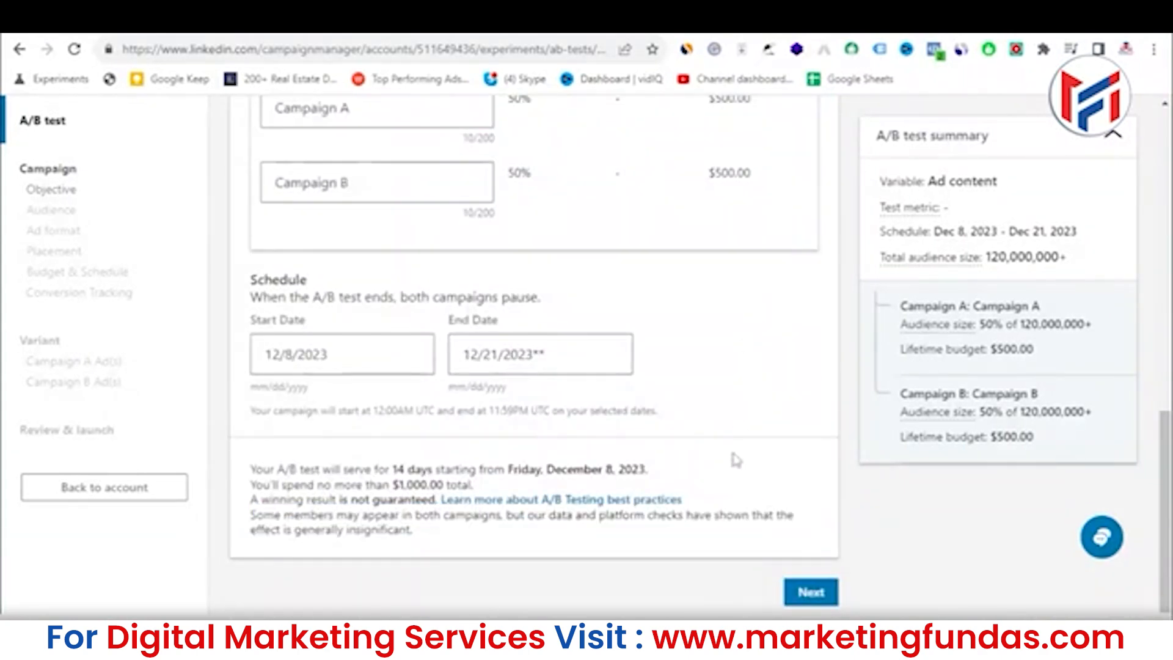
scroll(737, 455, "up", 8)
scroll(679, 422, "up", 4)
scroll(424, 251, "down", 1)
scroll(366, 123, "up", 1)
scroll(391, 191, "down", 6)
scroll(411, 369, "down", 4)
Keep the 12/21/2023 end date and continue to the Campaign step
left_click(574, 364)
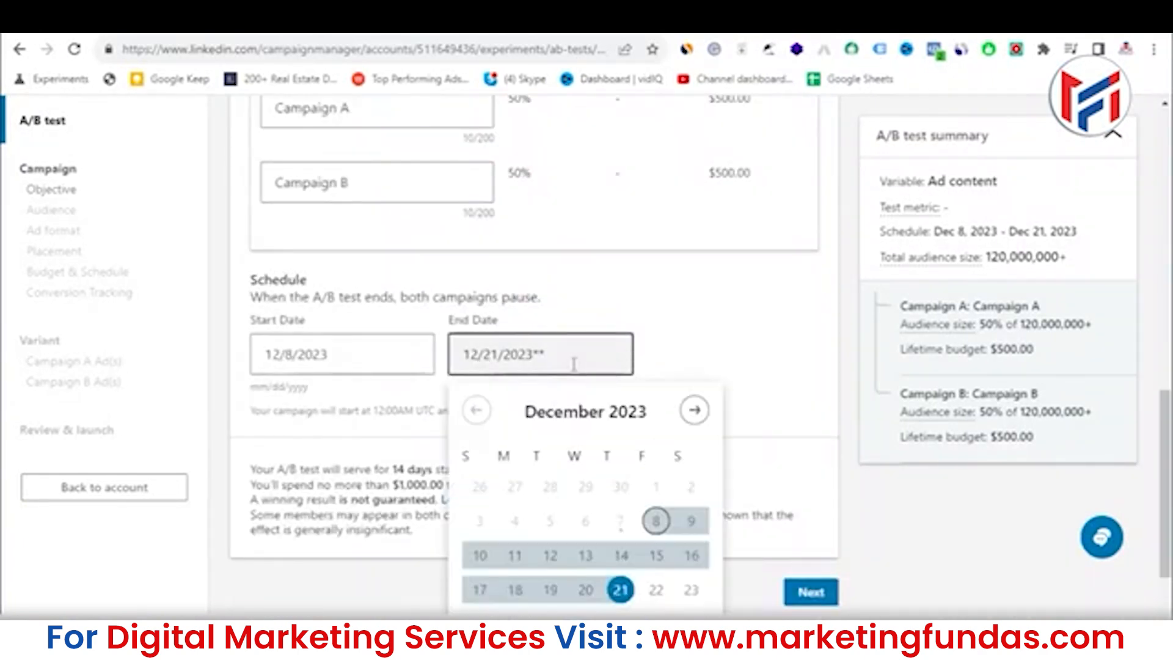
left_click(566, 352)
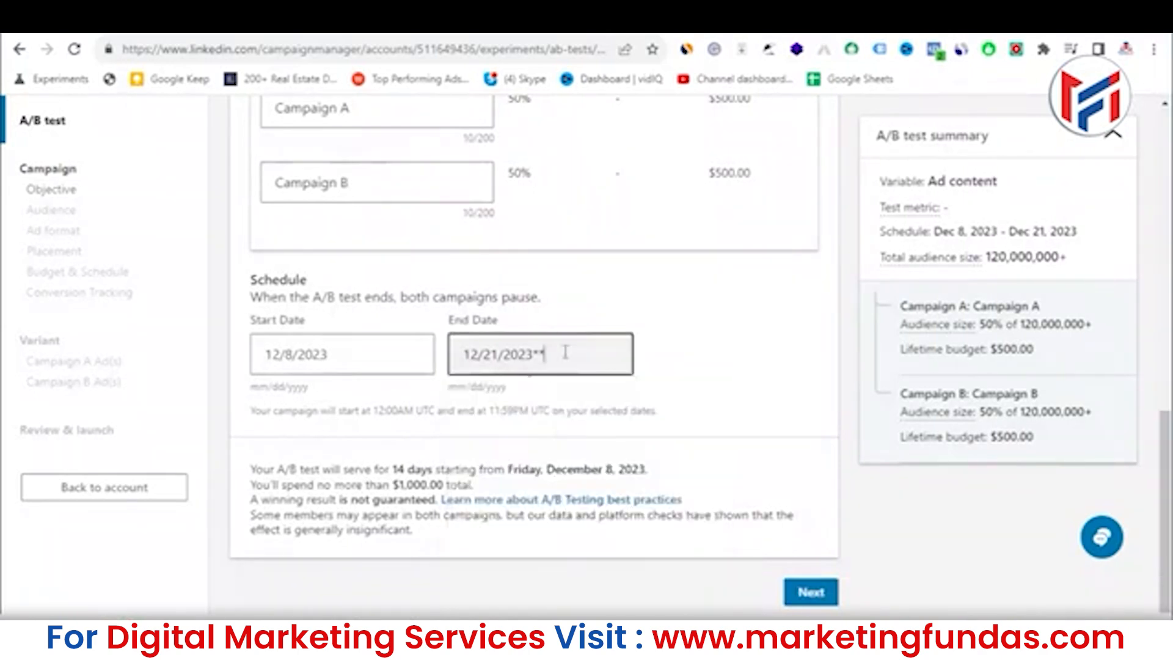
left_click(718, 379)
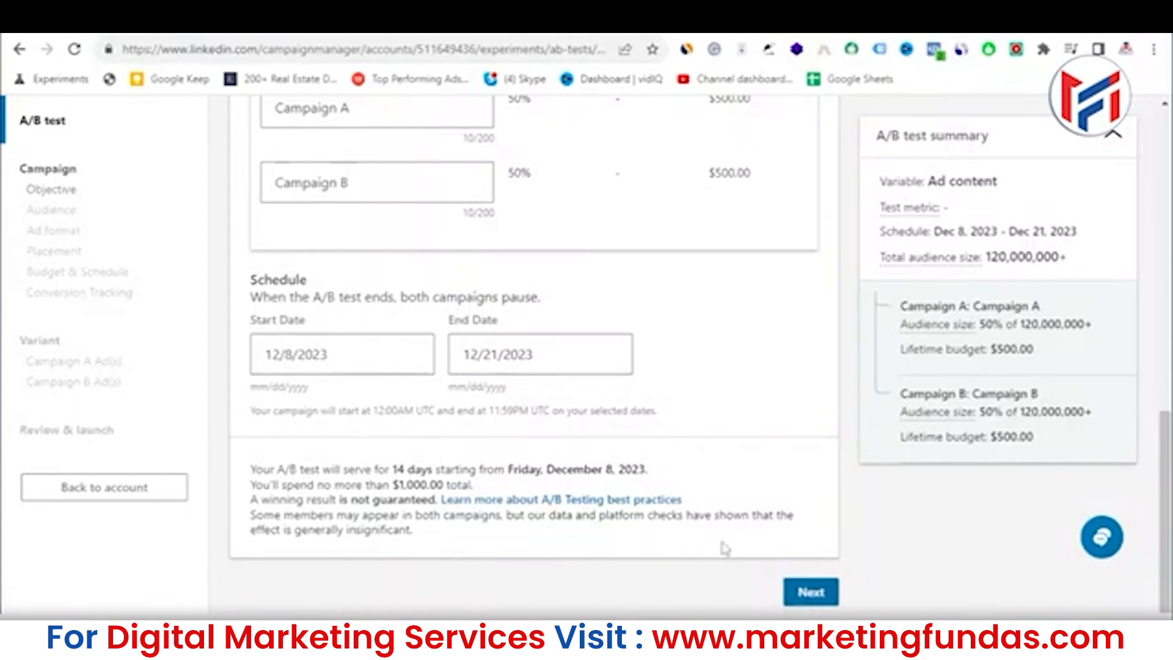
left_click(802, 593)
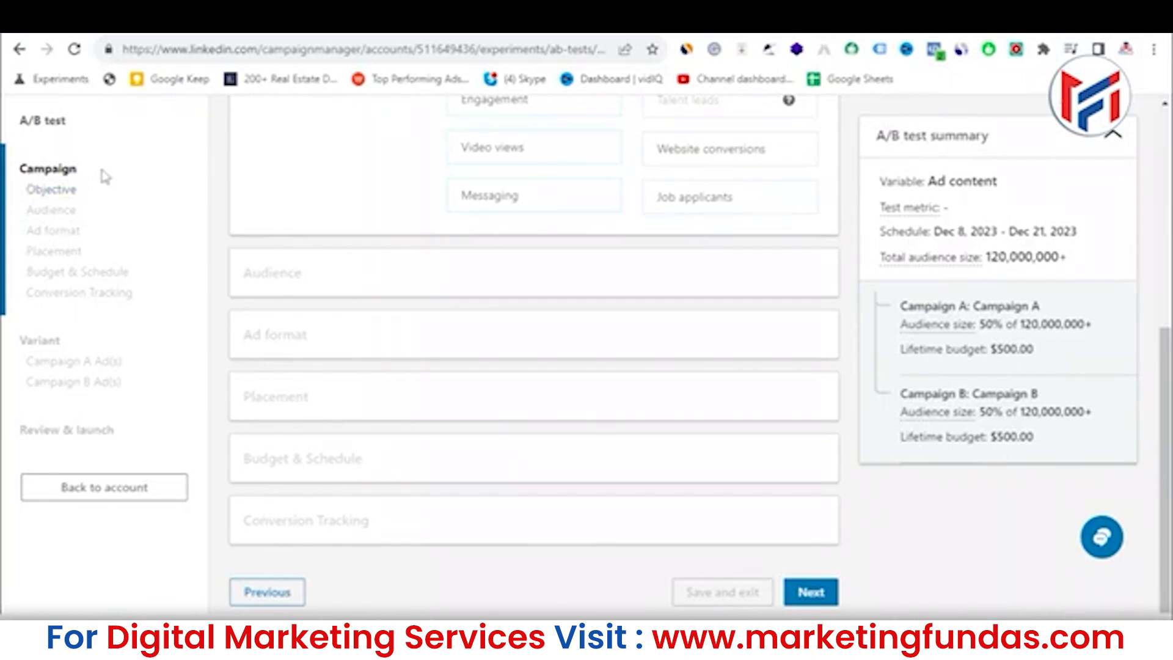
Choose Lead generation from the Conversions objectives
scroll(256, 238, "up", 3)
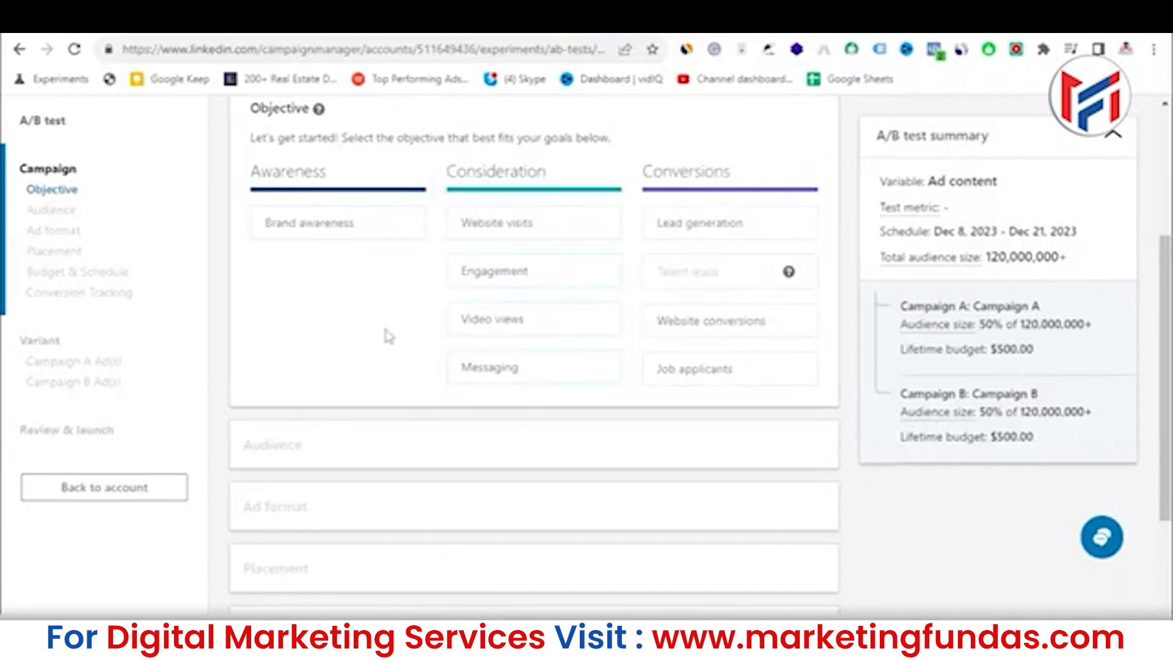
left_click_drag(646, 173, 754, 177)
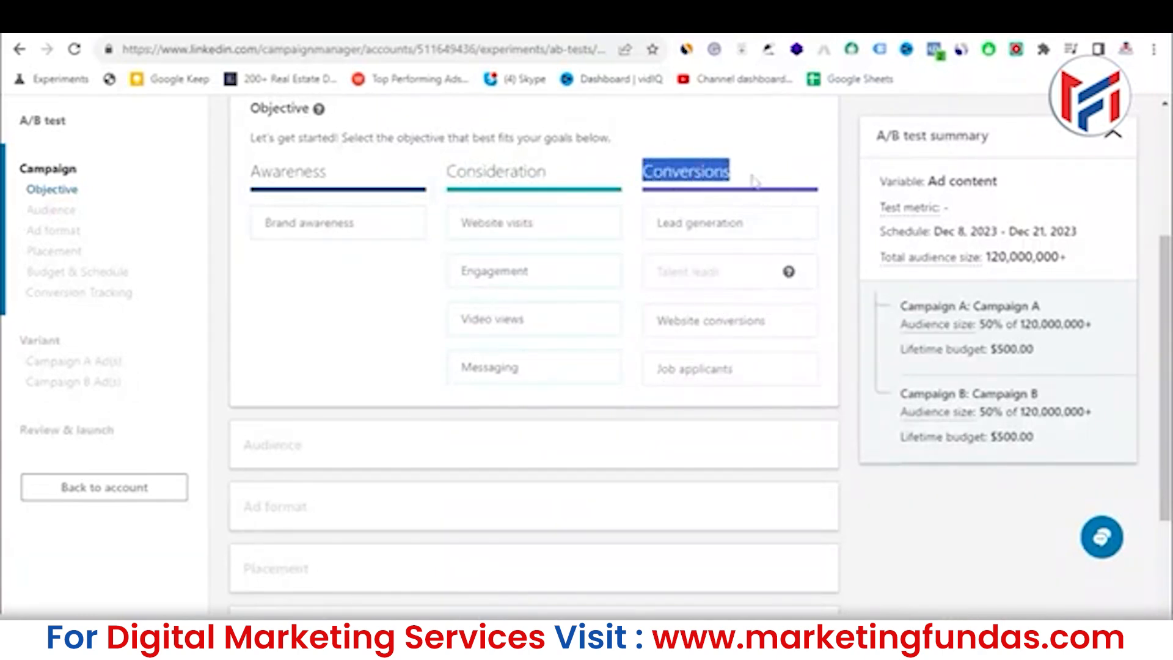
mouse_move(699, 223)
left_click(288, 177)
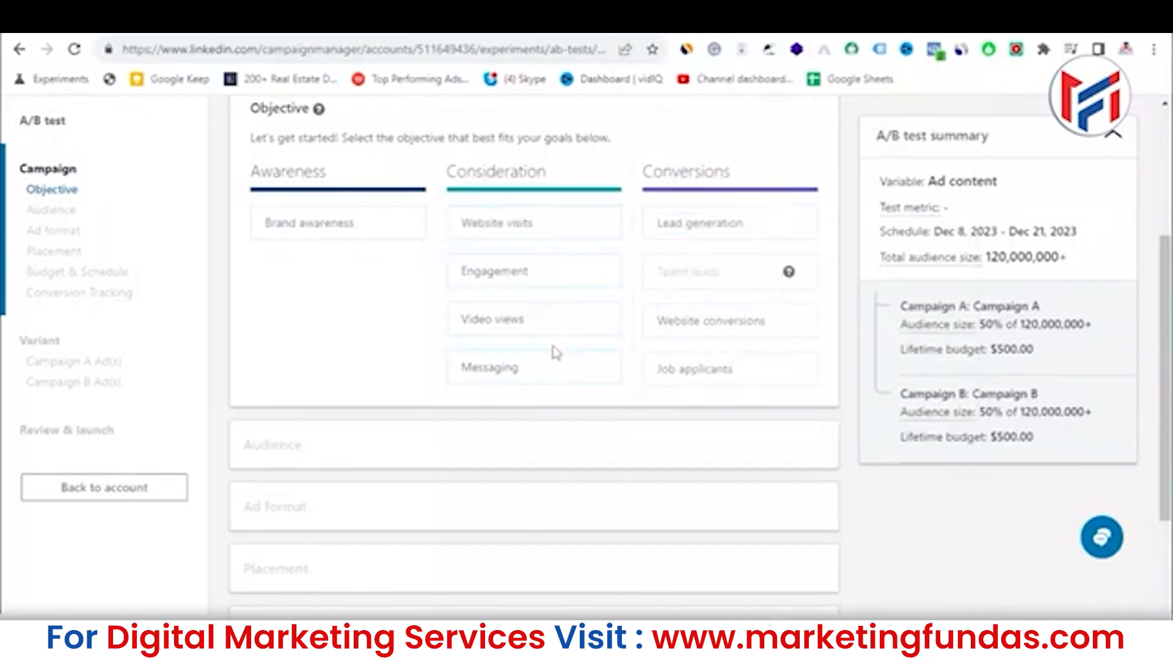
mouse_move(688, 225)
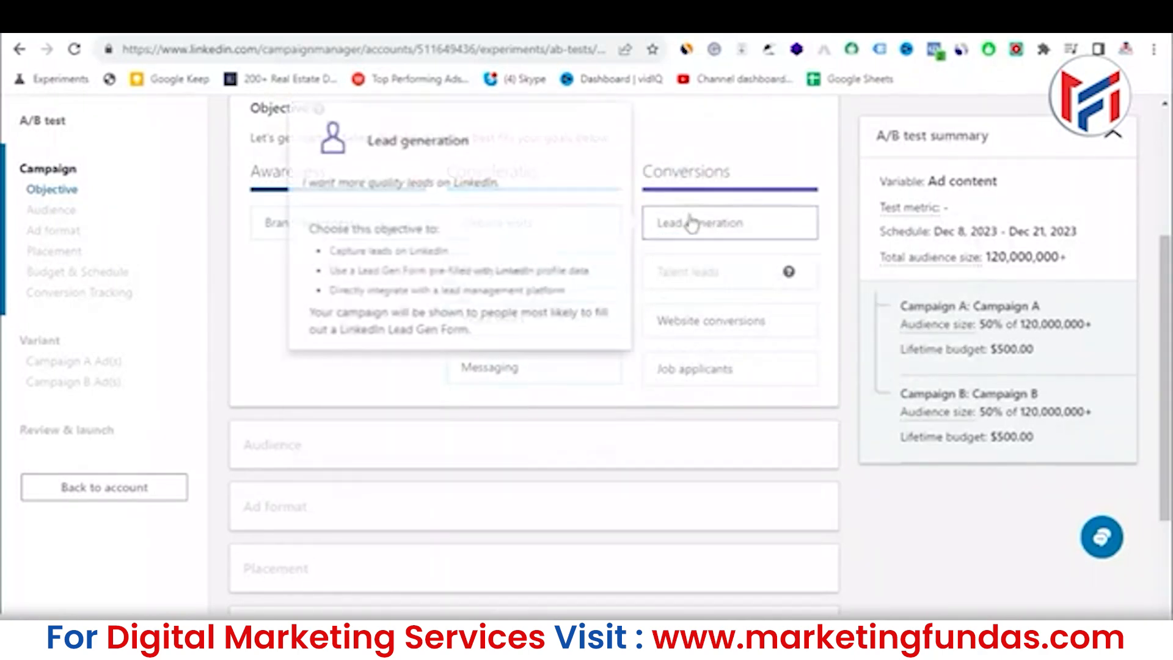
left_click(743, 211)
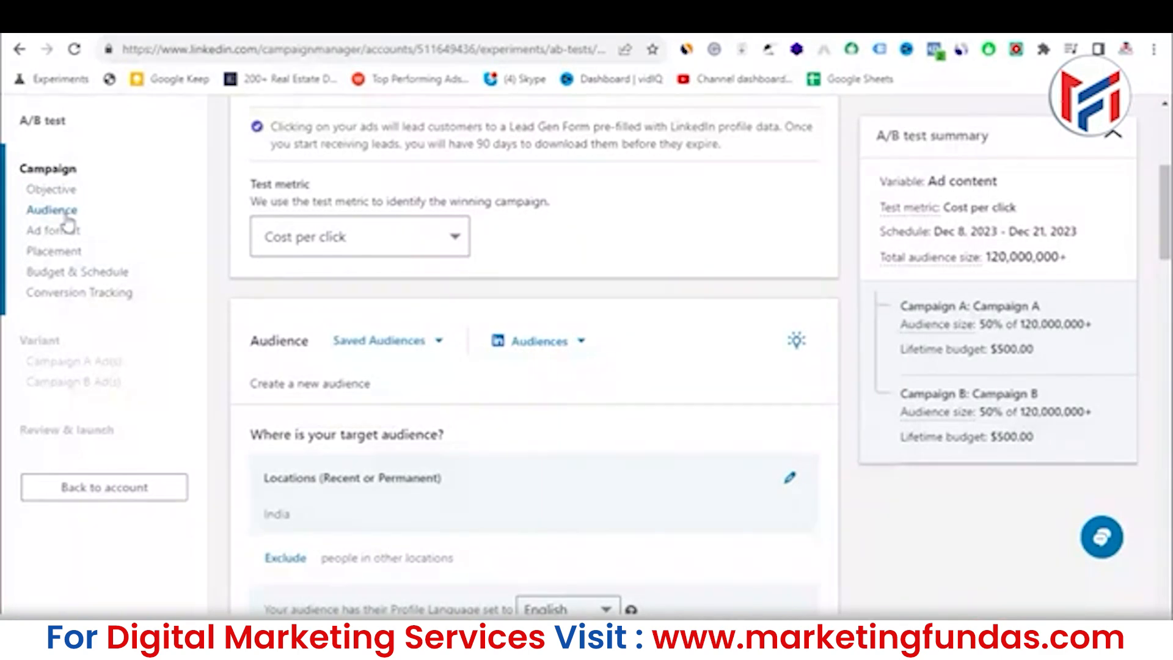
scroll(377, 250, "up", 3)
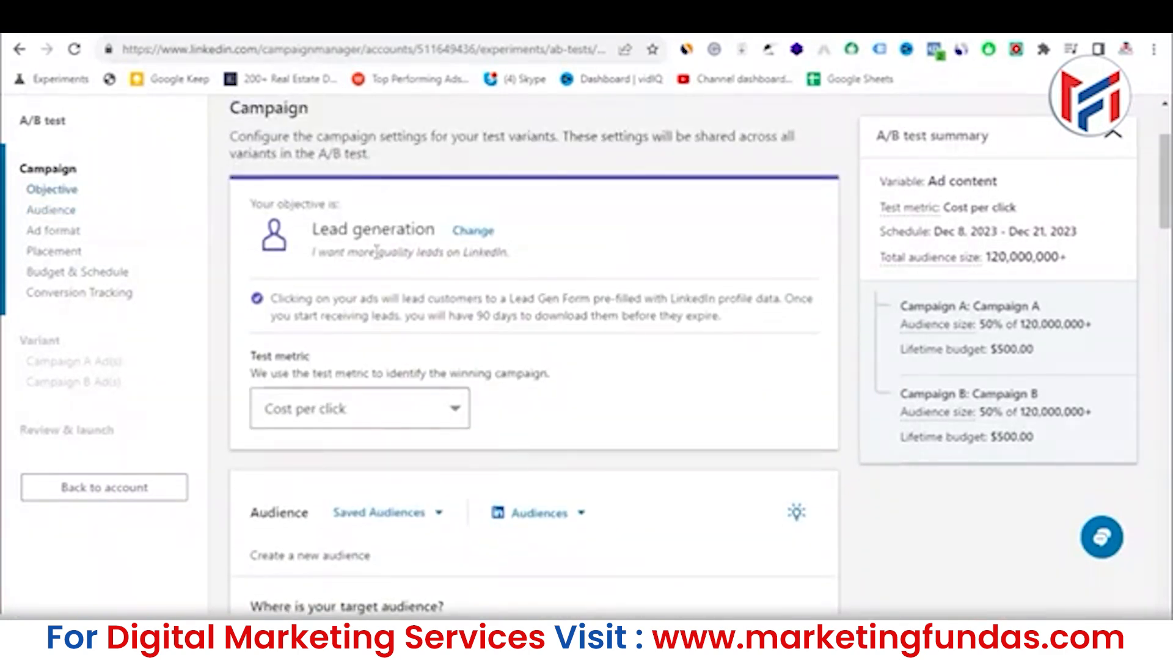
scroll(375, 250, "down", 2)
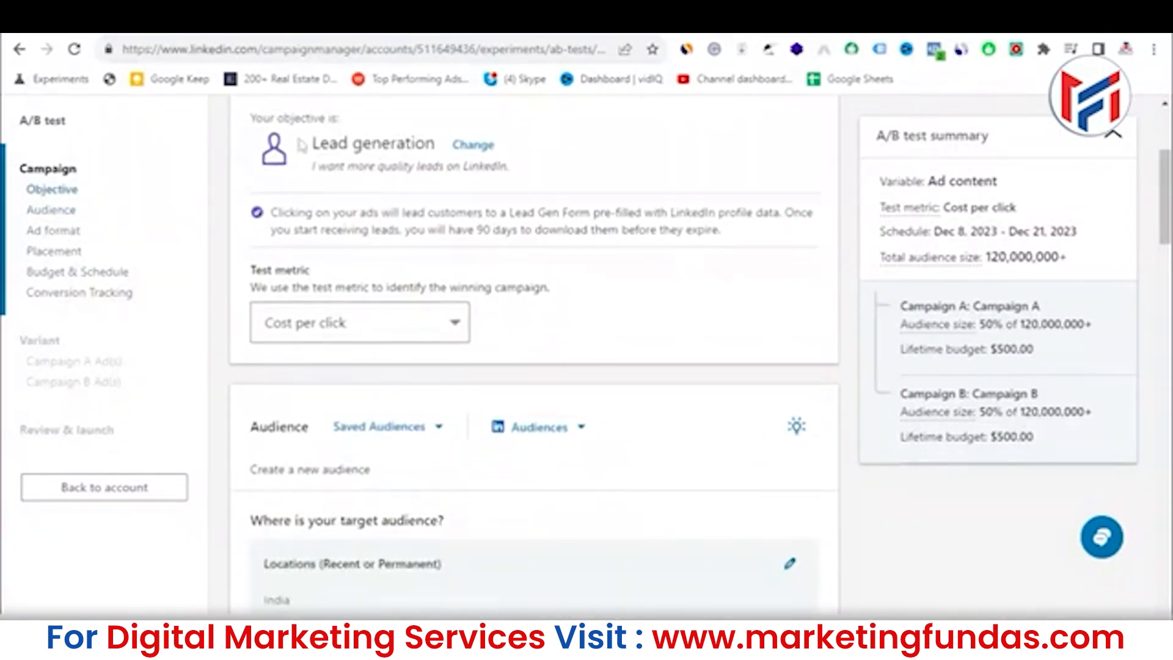
left_click_drag(311, 145, 439, 145)
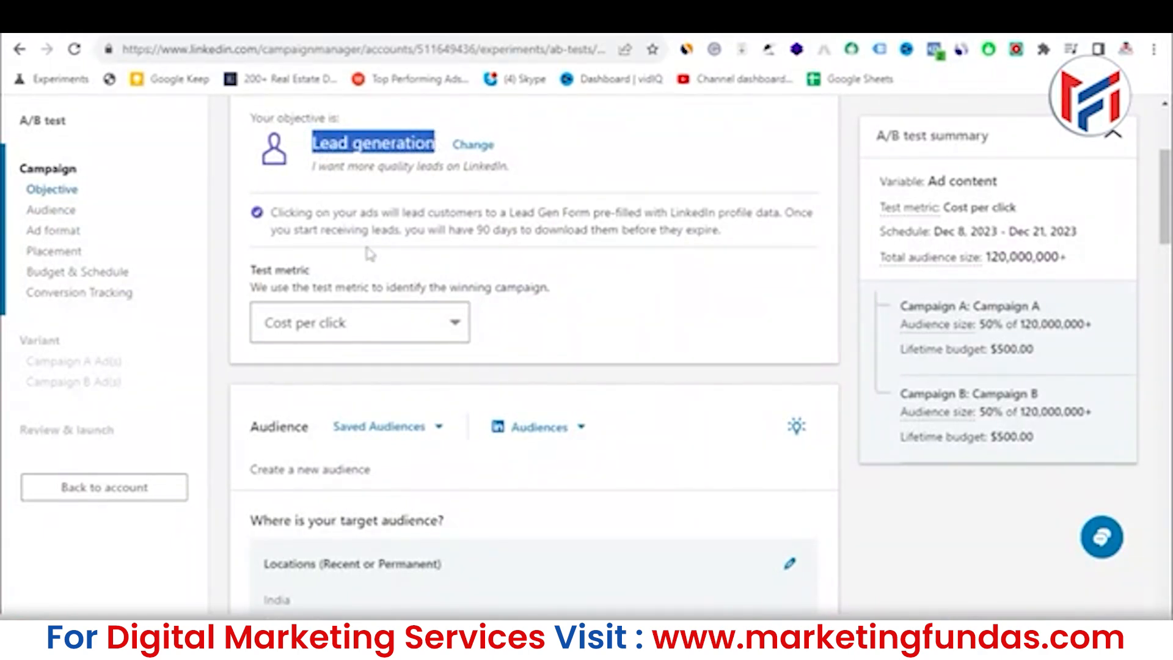
triple_click(270, 267)
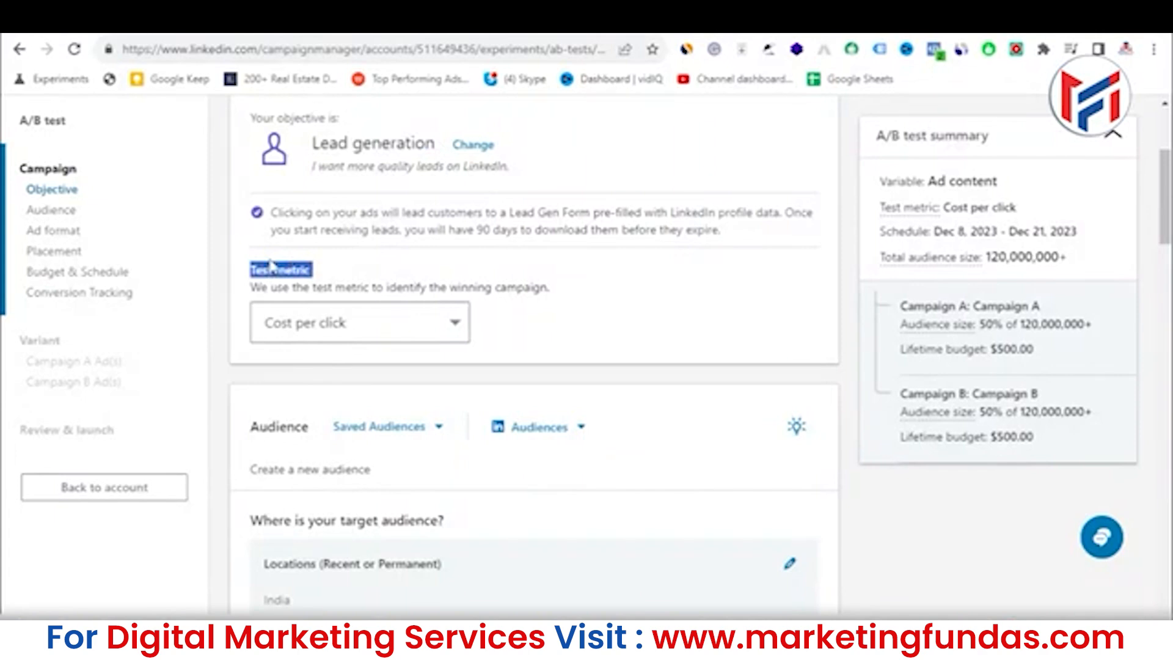
left_click(398, 329)
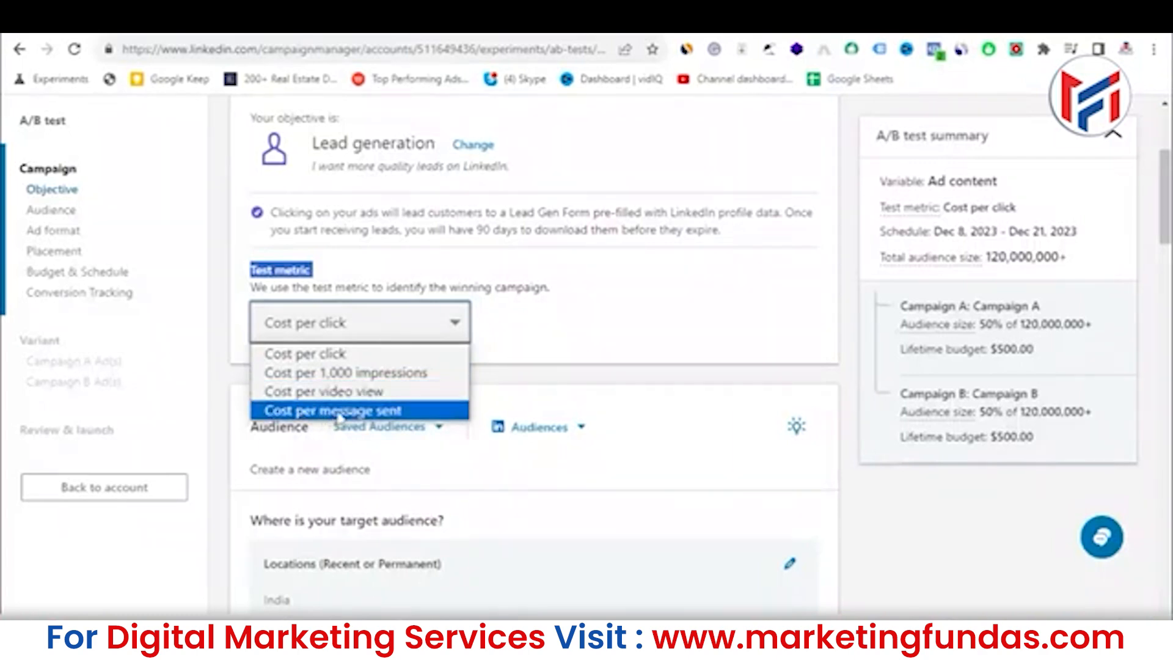
left_click(344, 355)
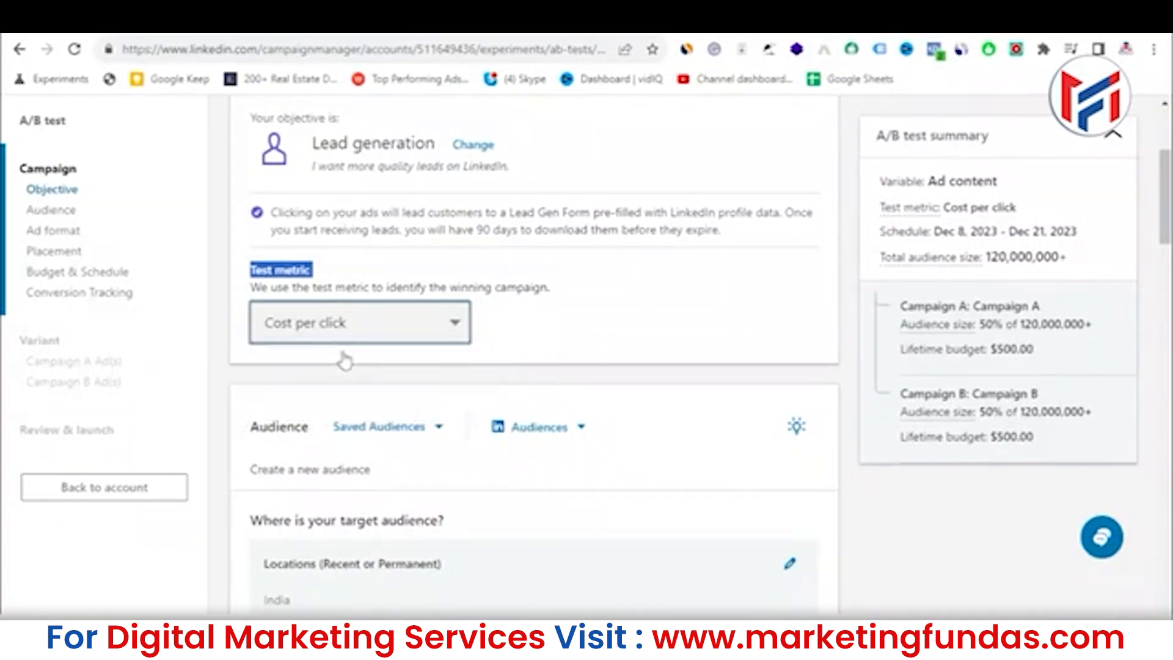
left_click(457, 325)
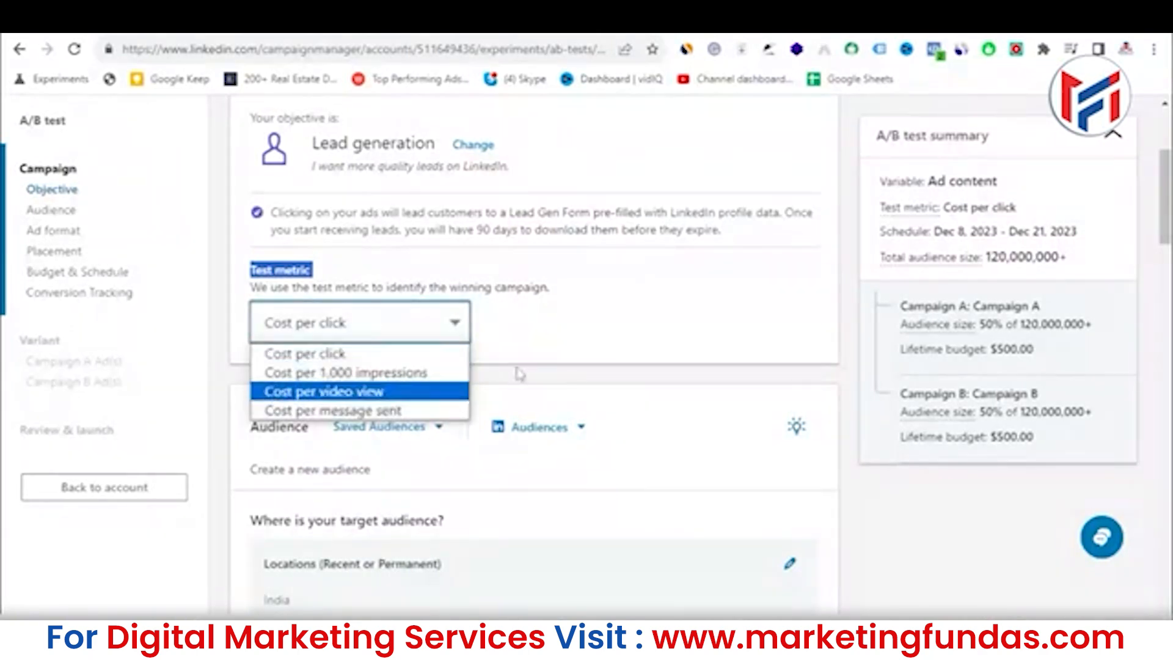
left_click(524, 351)
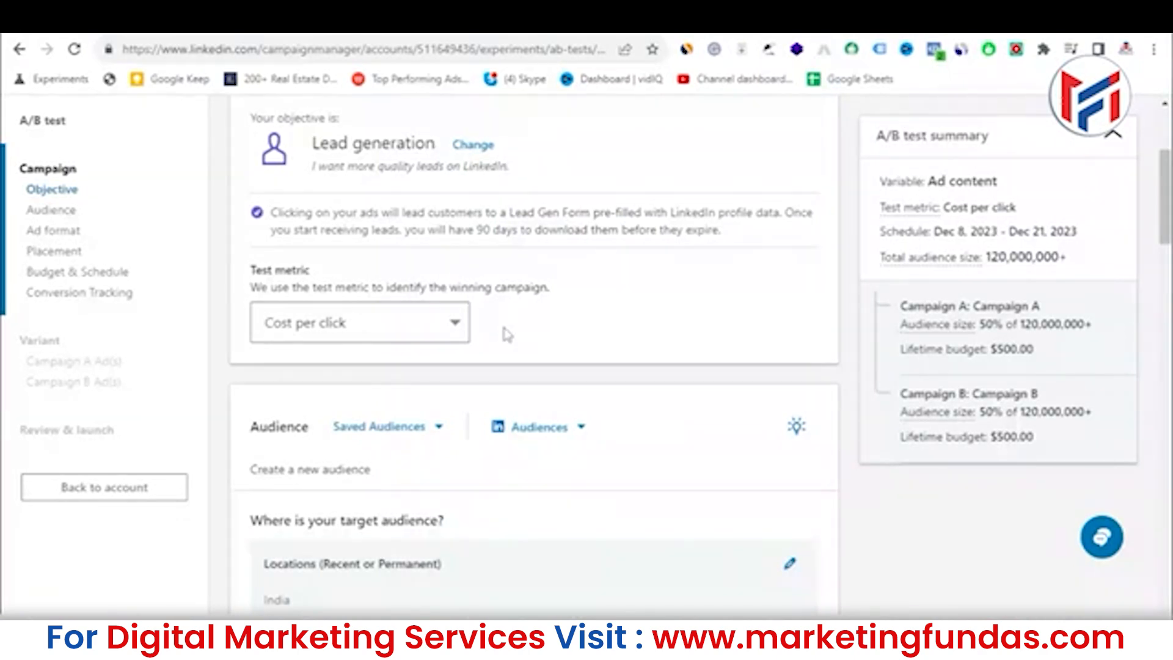
left_click(458, 324)
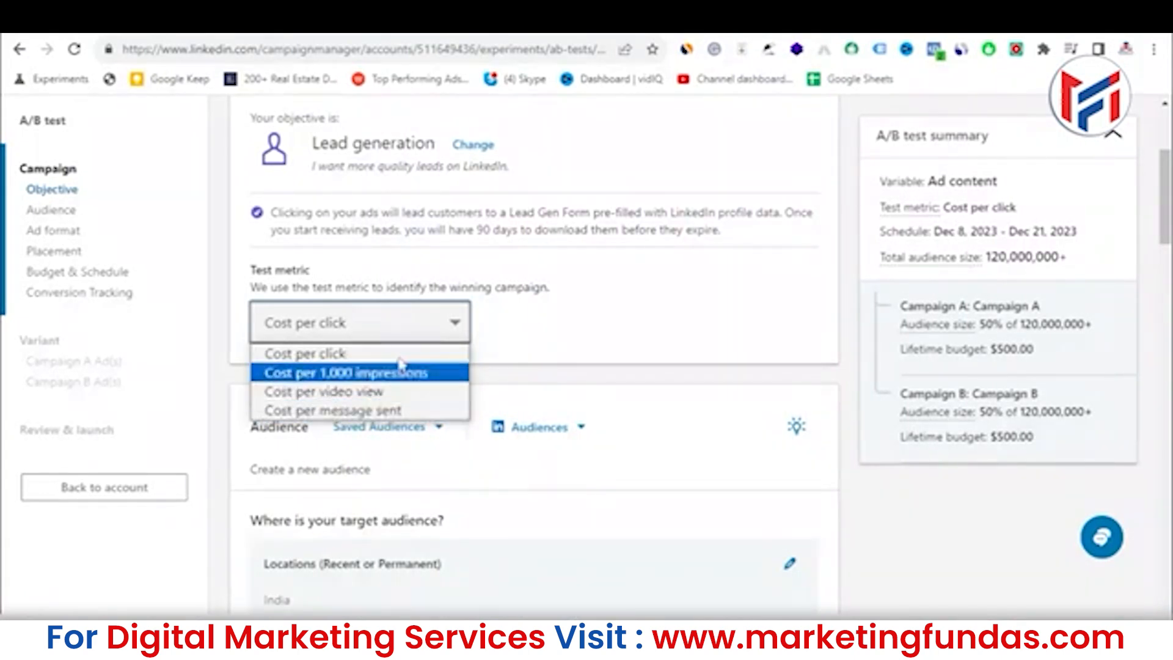
left_click(416, 322)
scroll(418, 319, "down", 1)
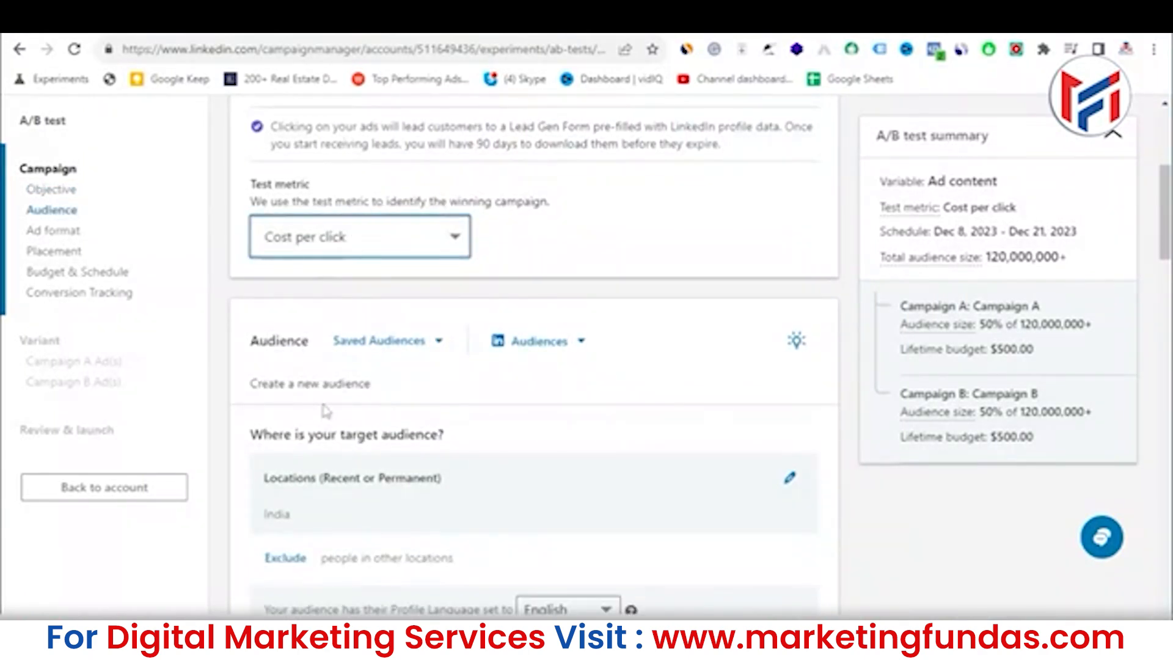
Open the full audience list from Saved Audiences, staying on the page past the unsaved-test warning
scroll(553, 344, "down", 2)
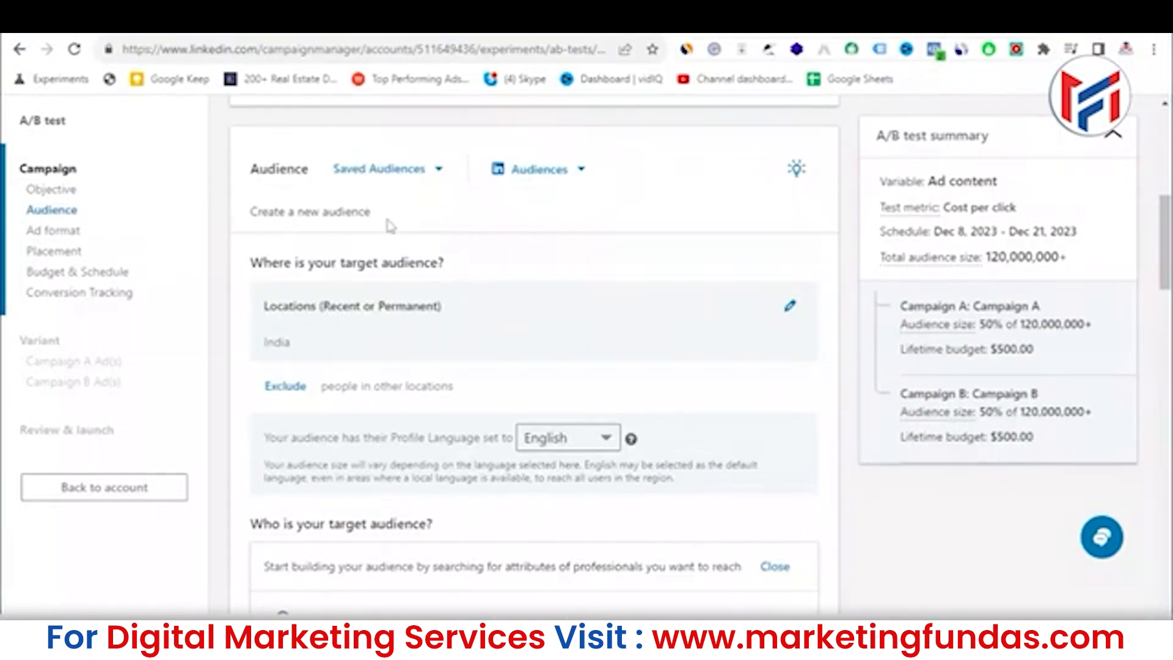
left_click(378, 179)
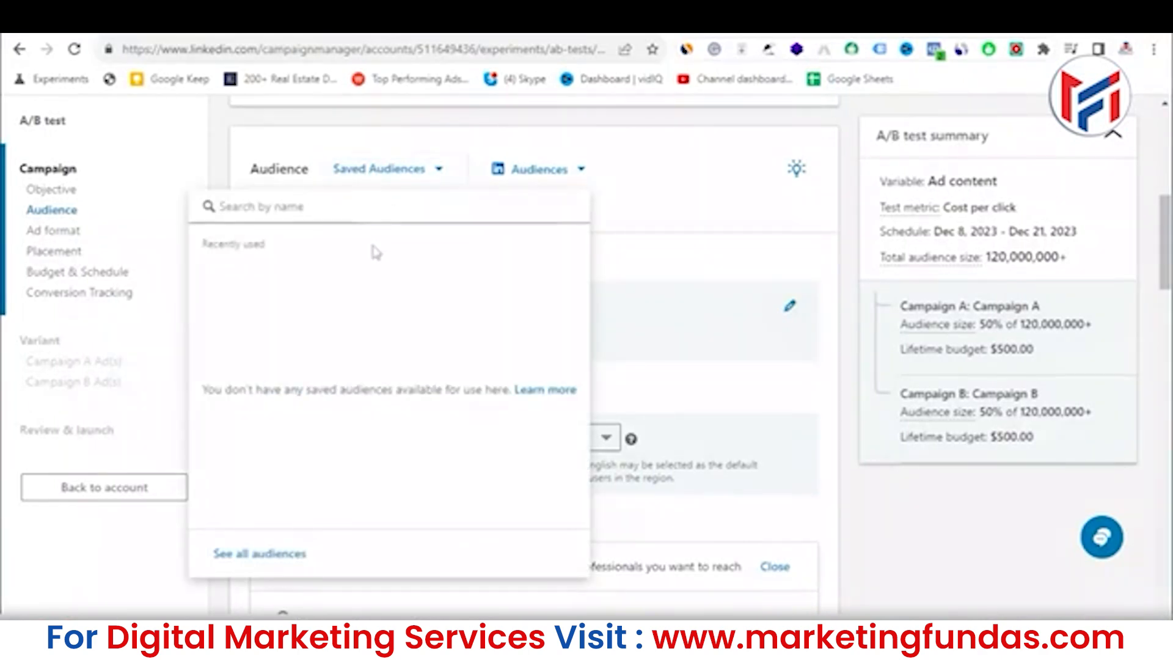
left_click(265, 567)
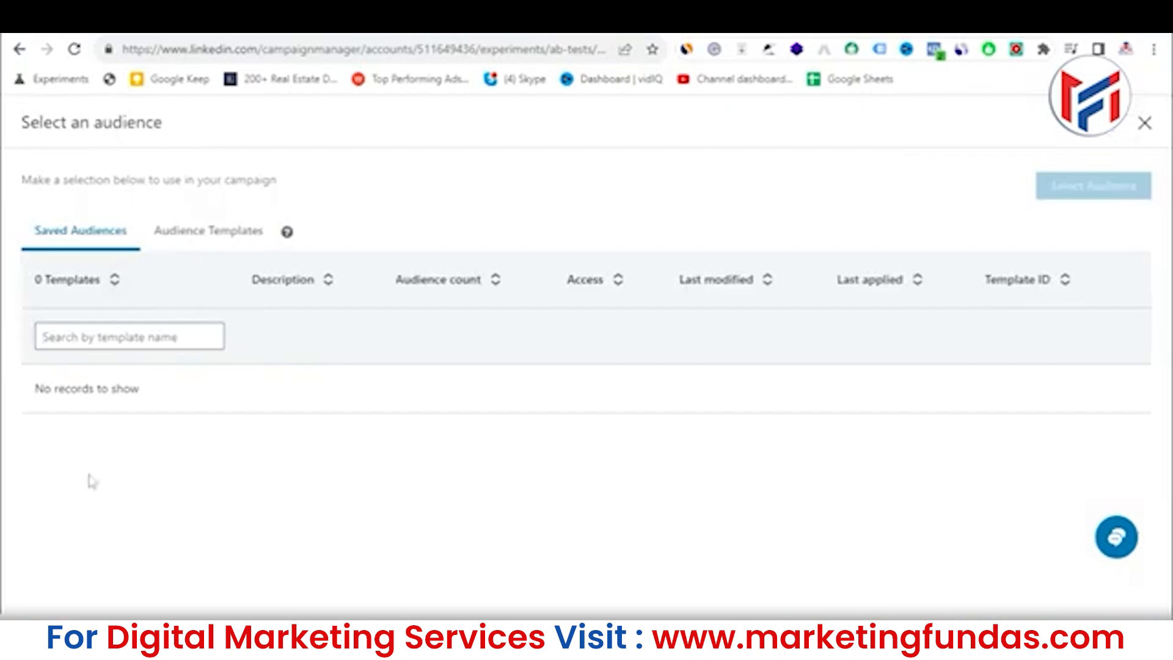
left_click(182, 247)
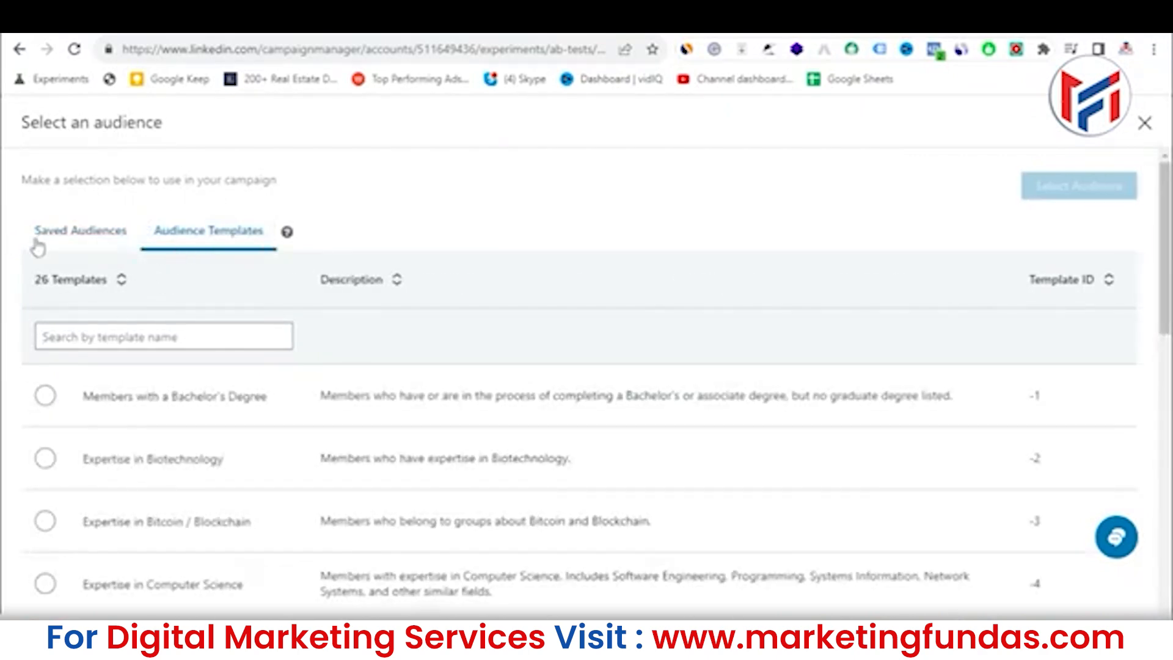
left_click(123, 229)
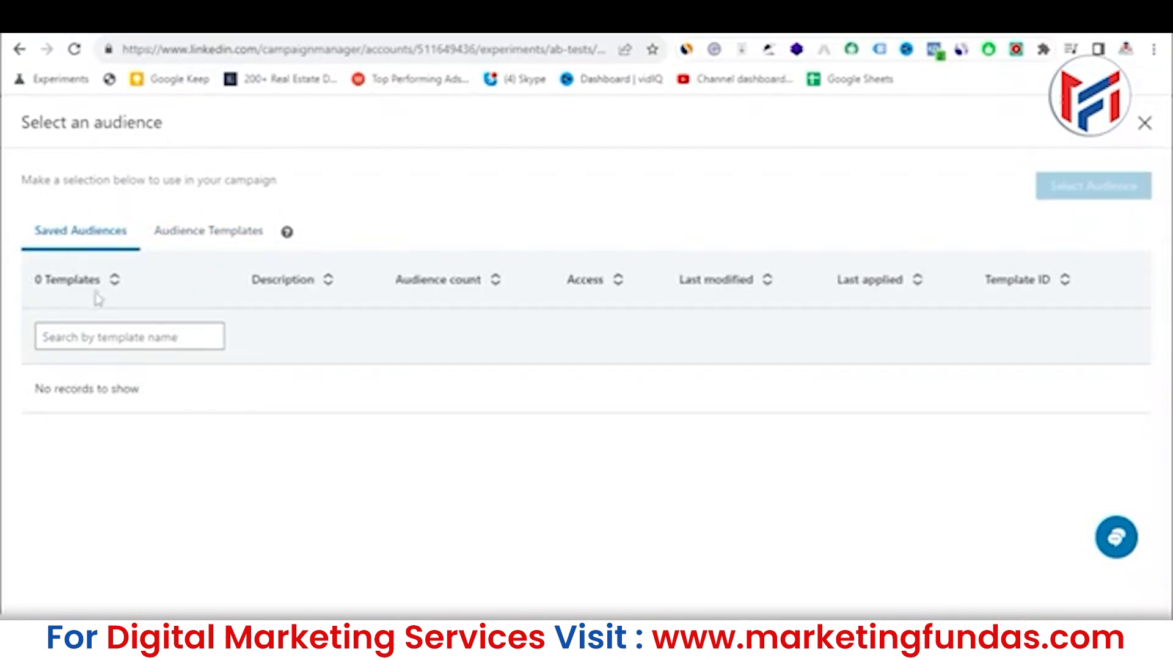
left_click(19, 49)
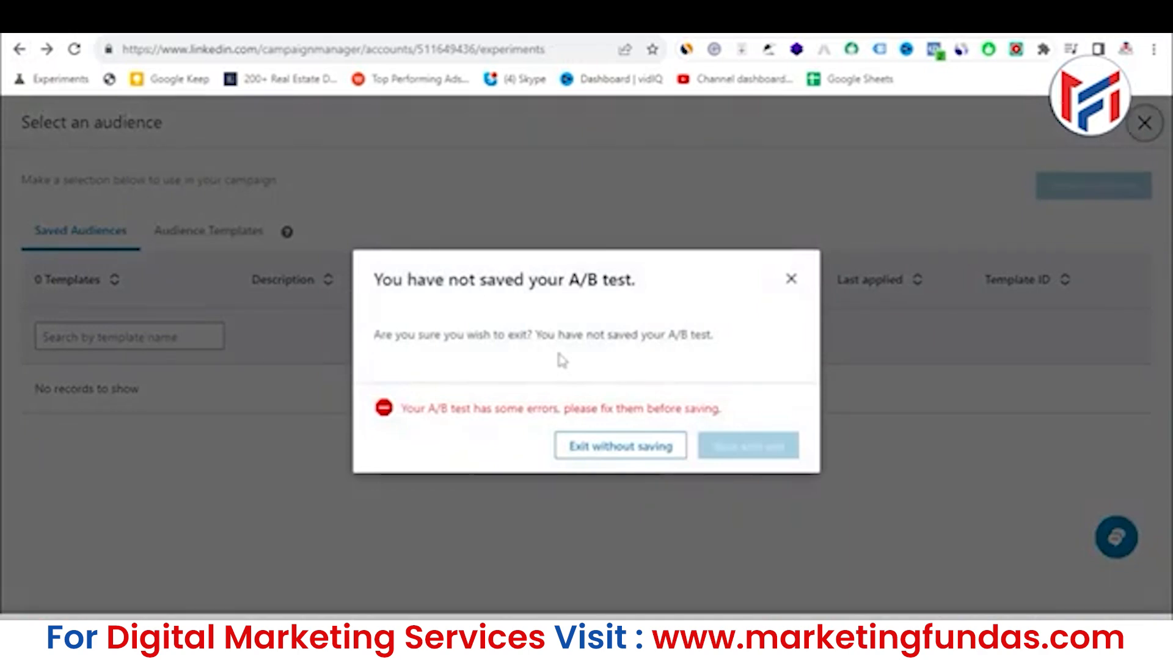
left_click(792, 279)
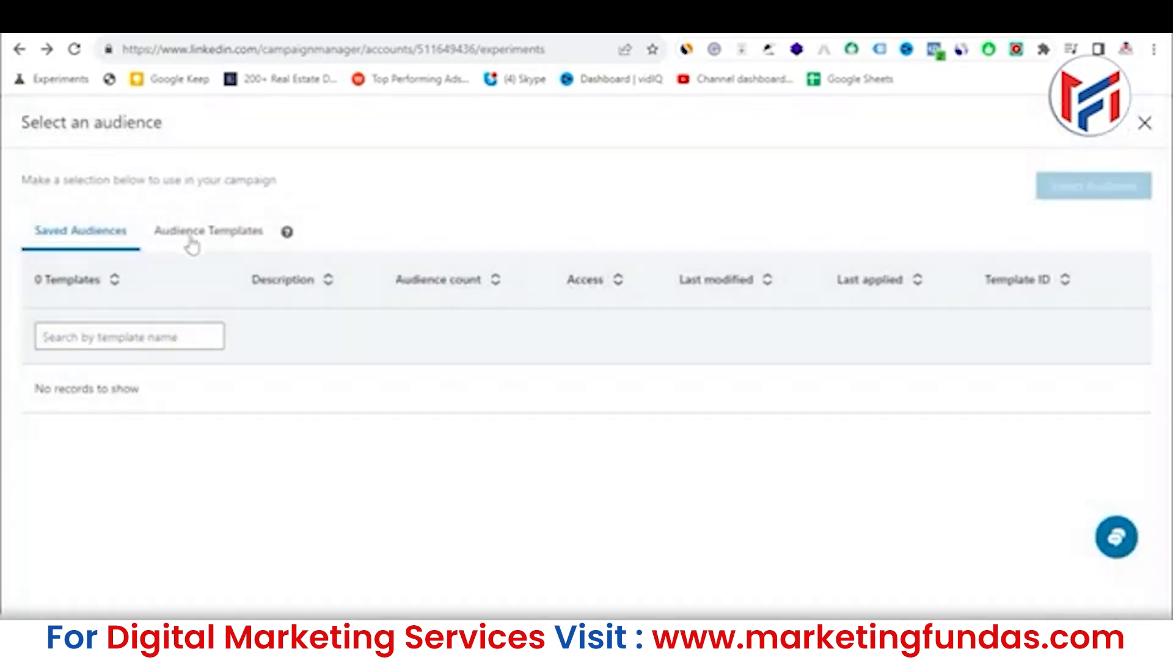
Apply the Expertise in Biotechnology audience template, replacing the existing audience selections
left_click(215, 240)
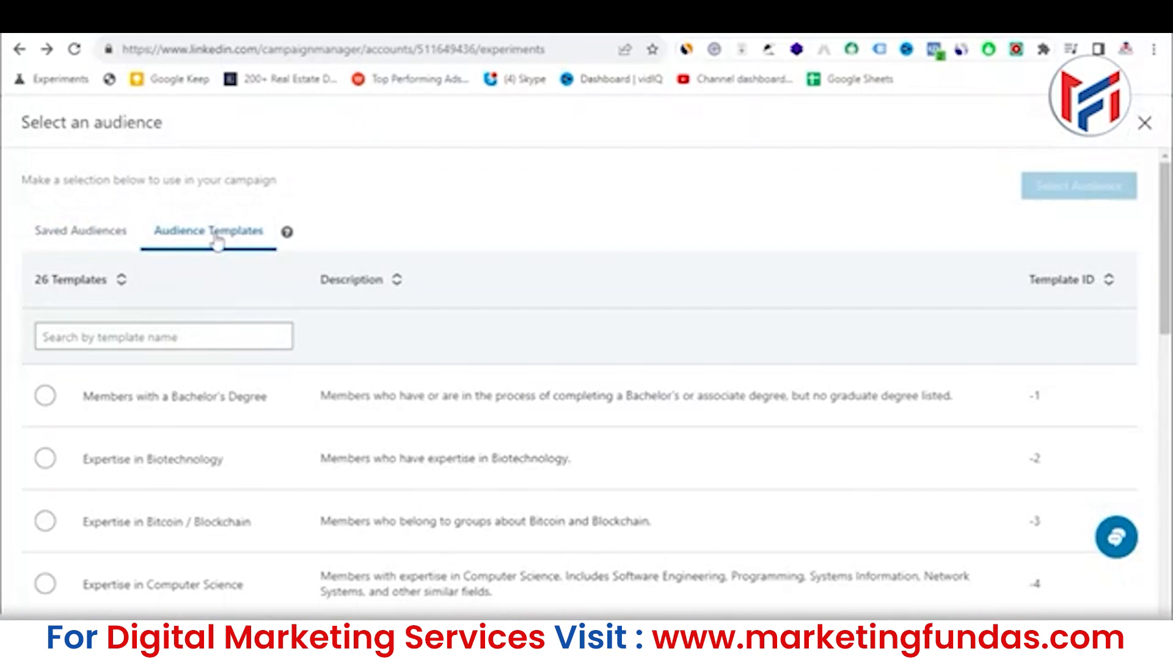
scroll(191, 369, "down", 4)
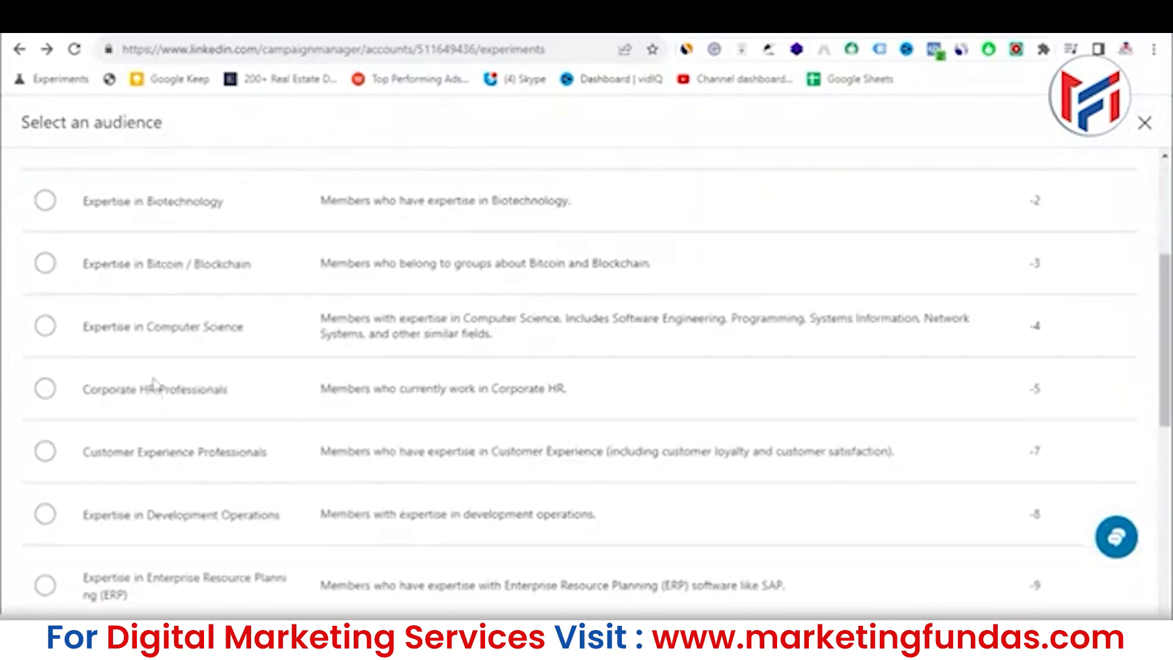
scroll(113, 466, "up", 3)
scroll(115, 471, "down", 6)
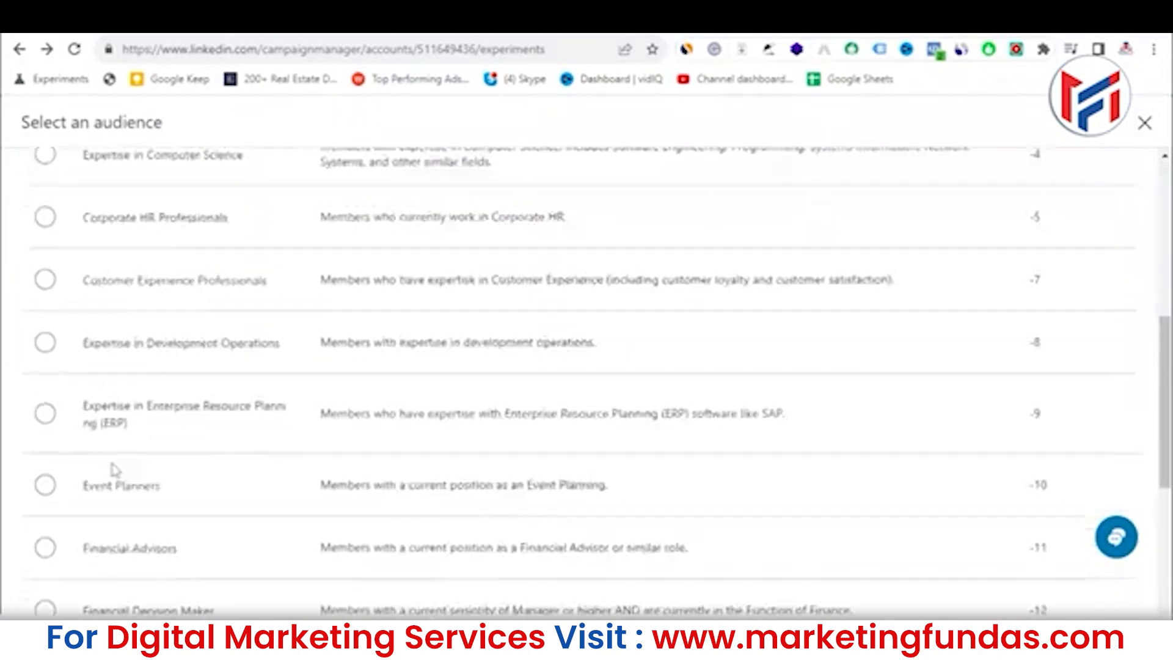
scroll(114, 470, "down", 1)
scroll(112, 472, "up", 4)
left_click(55, 206)
scroll(65, 232, "up", 4)
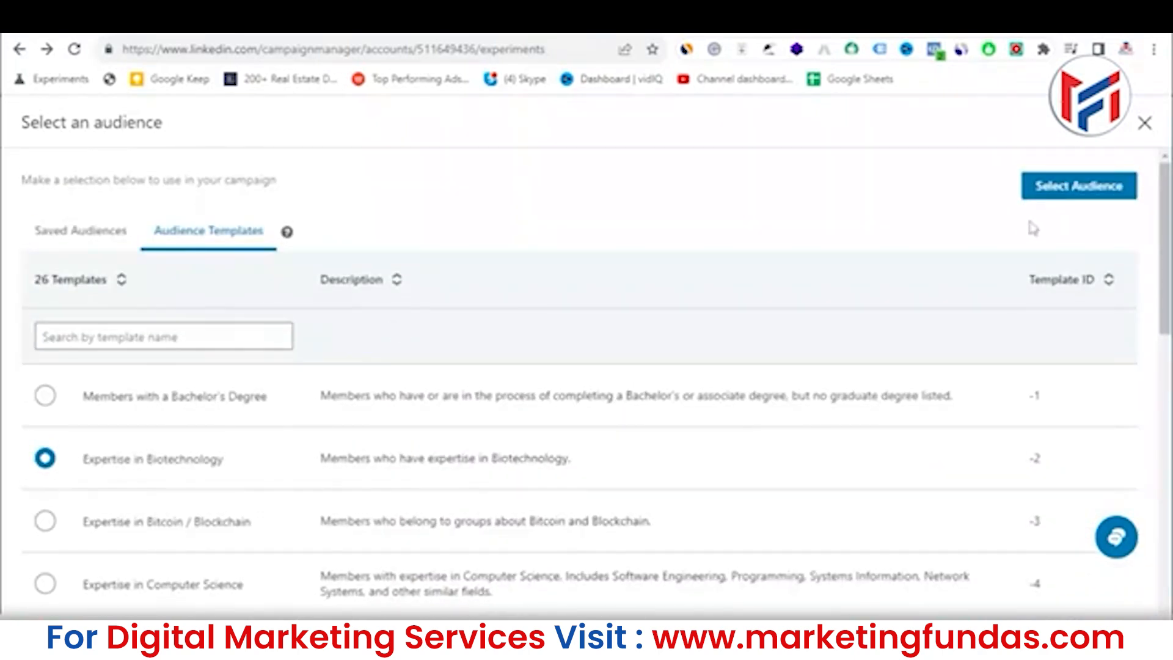
left_click(1051, 187)
left_click(947, 215)
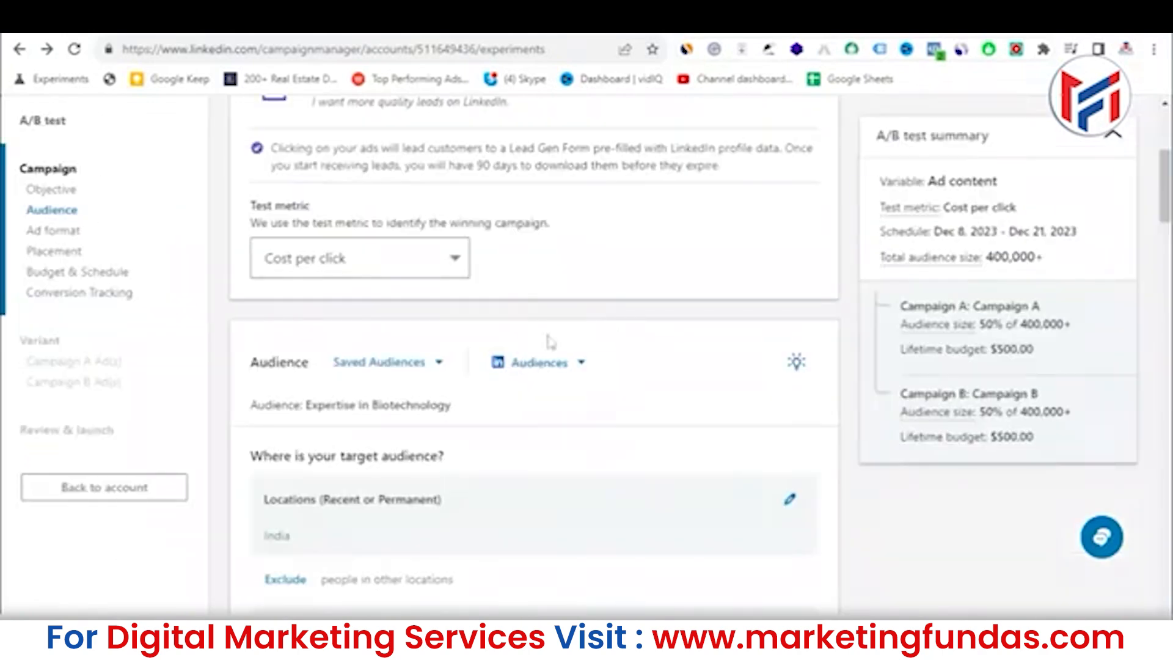
Scroll through the targeting to check the 400,000+ India audience
scroll(310, 422, "down", 2)
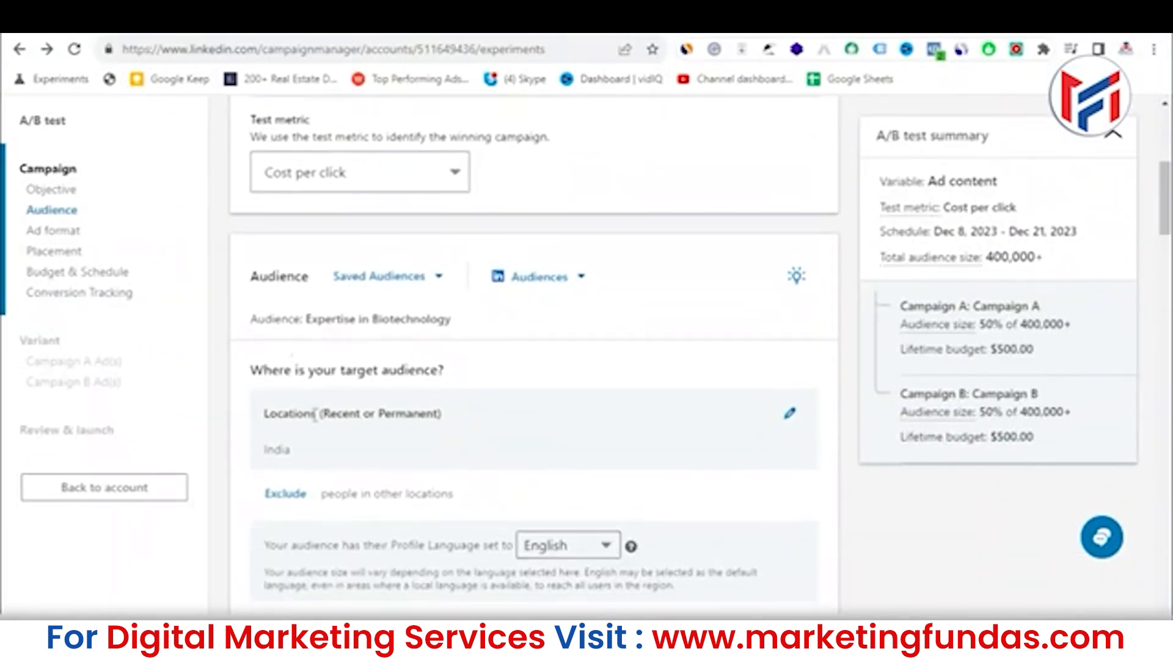
scroll(554, 344, "down", 3)
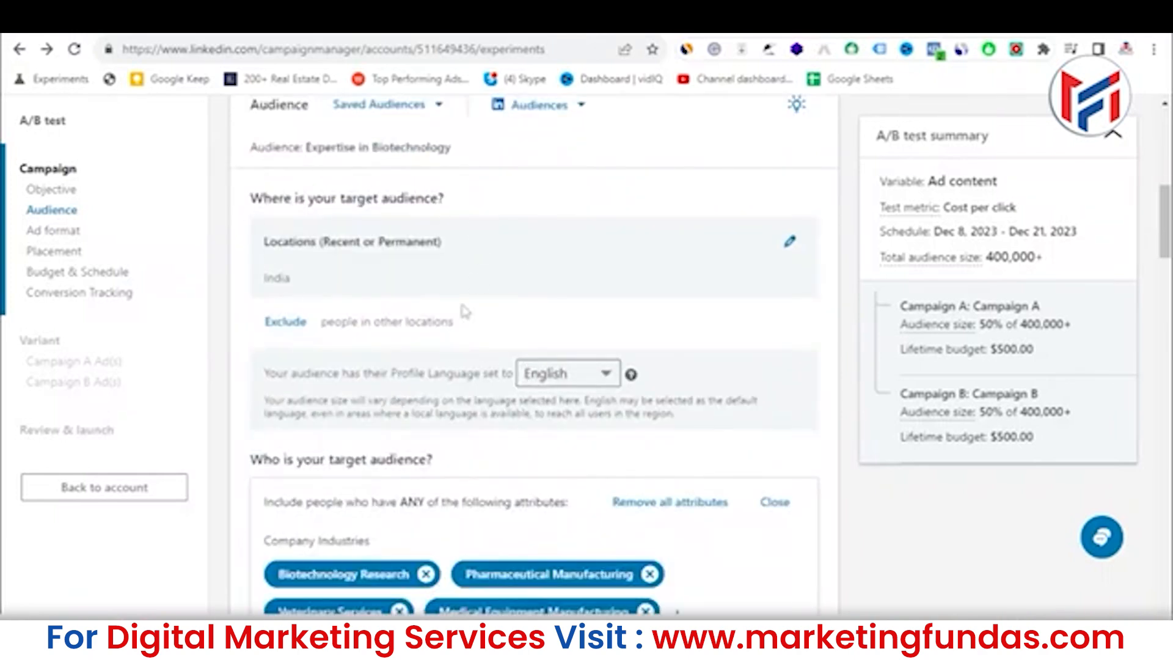
scroll(380, 304, "up", 2)
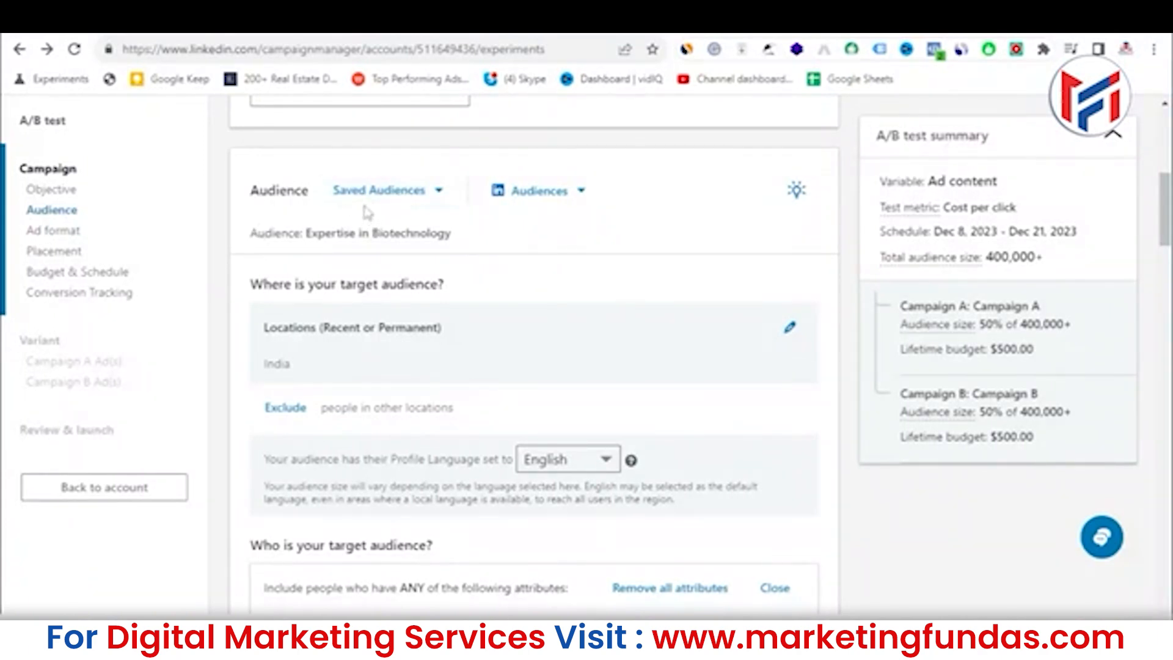
scroll(362, 380, "down", 2)
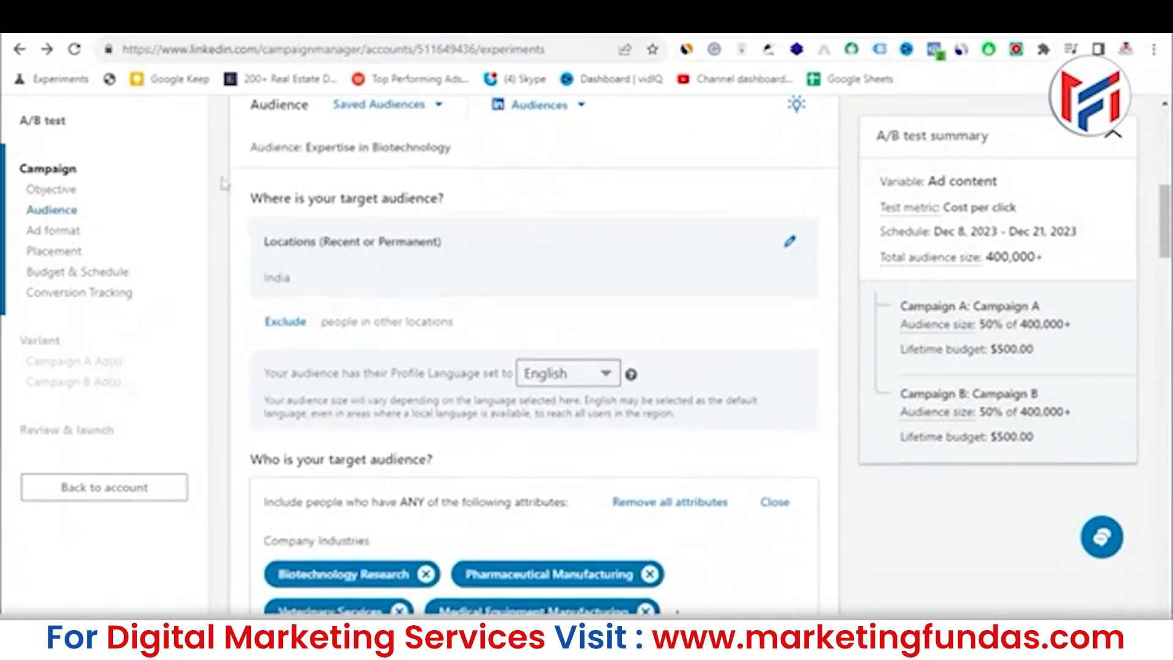
scroll(316, 309, "down", 4)
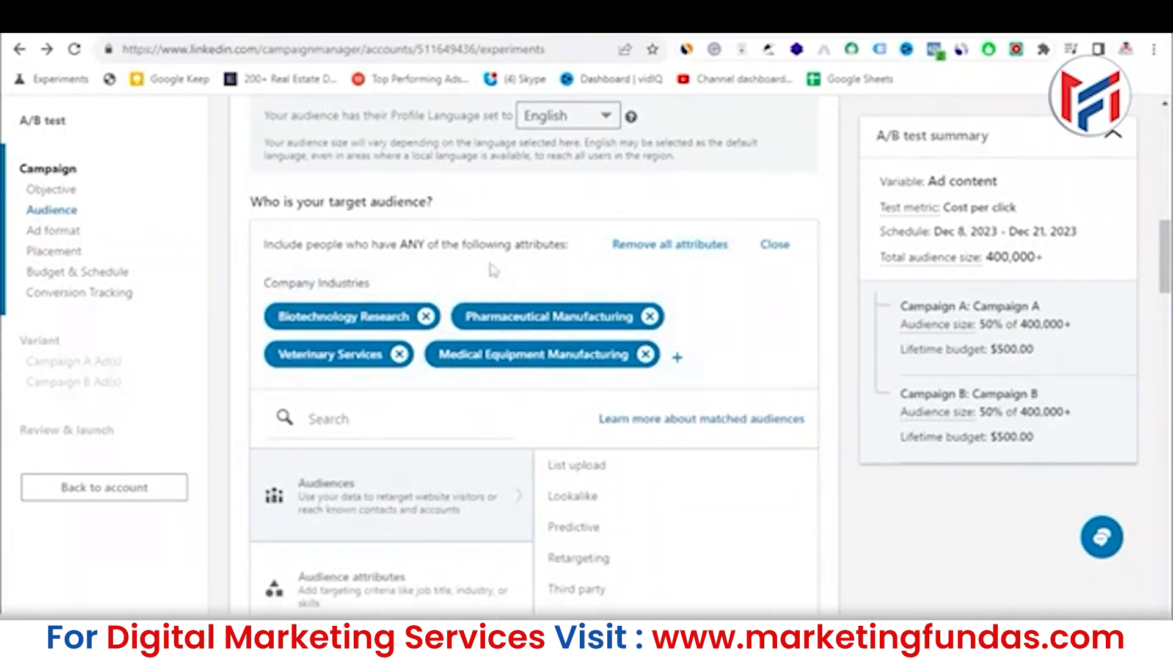
scroll(453, 189, "down", 1)
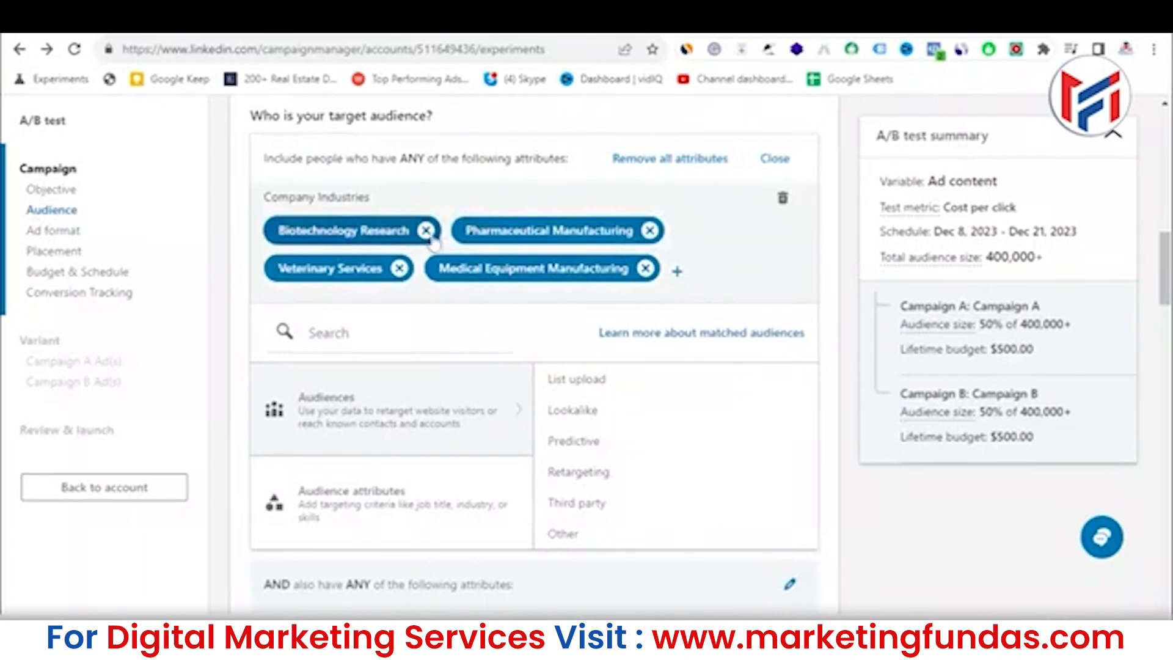
scroll(340, 256, "down", 1)
scroll(341, 257, "down", 2)
scroll(354, 203, "down", 3)
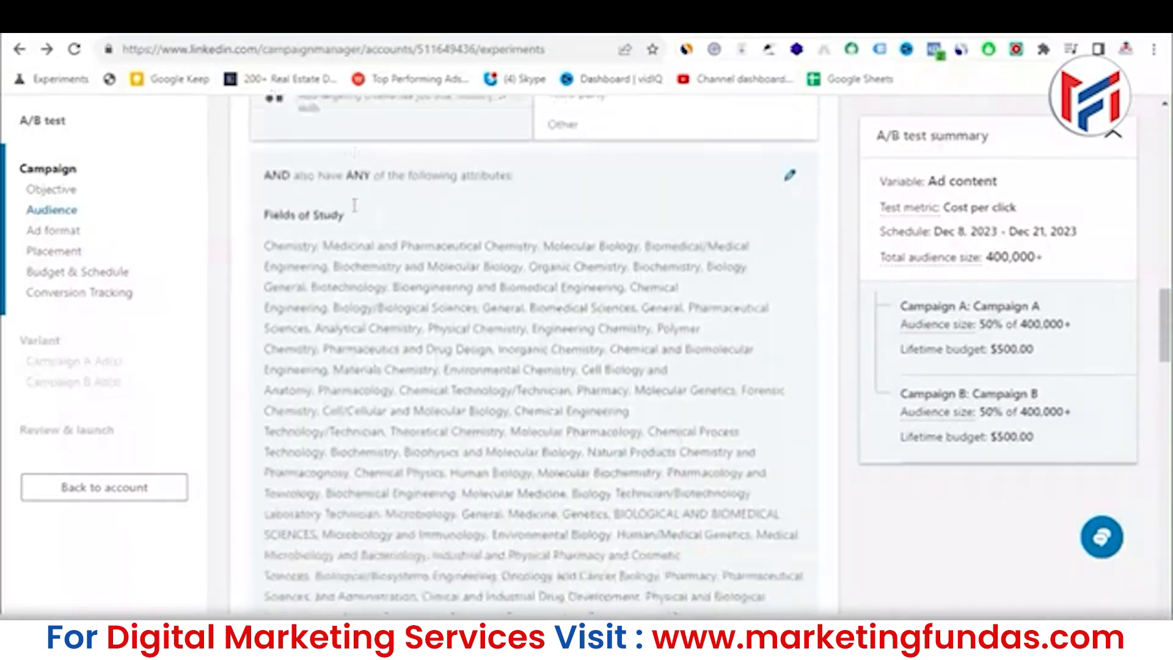
scroll(354, 203, "down", 10)
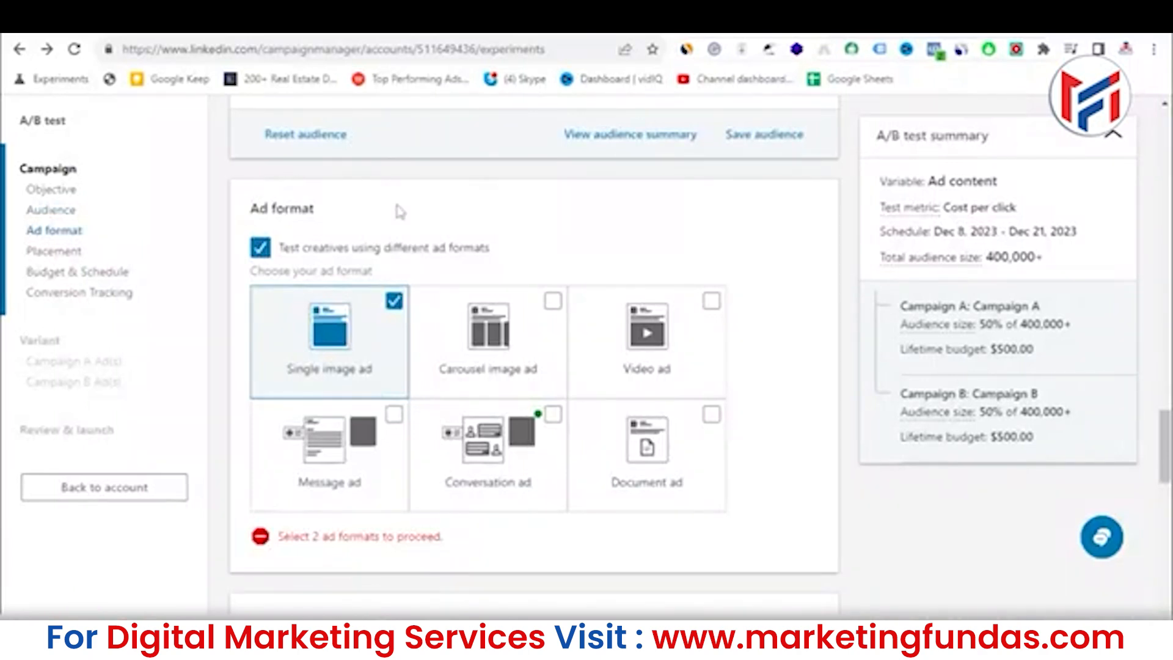
Try Carousel image ad as the second ad format, then remove it
scroll(399, 211, "down", 1)
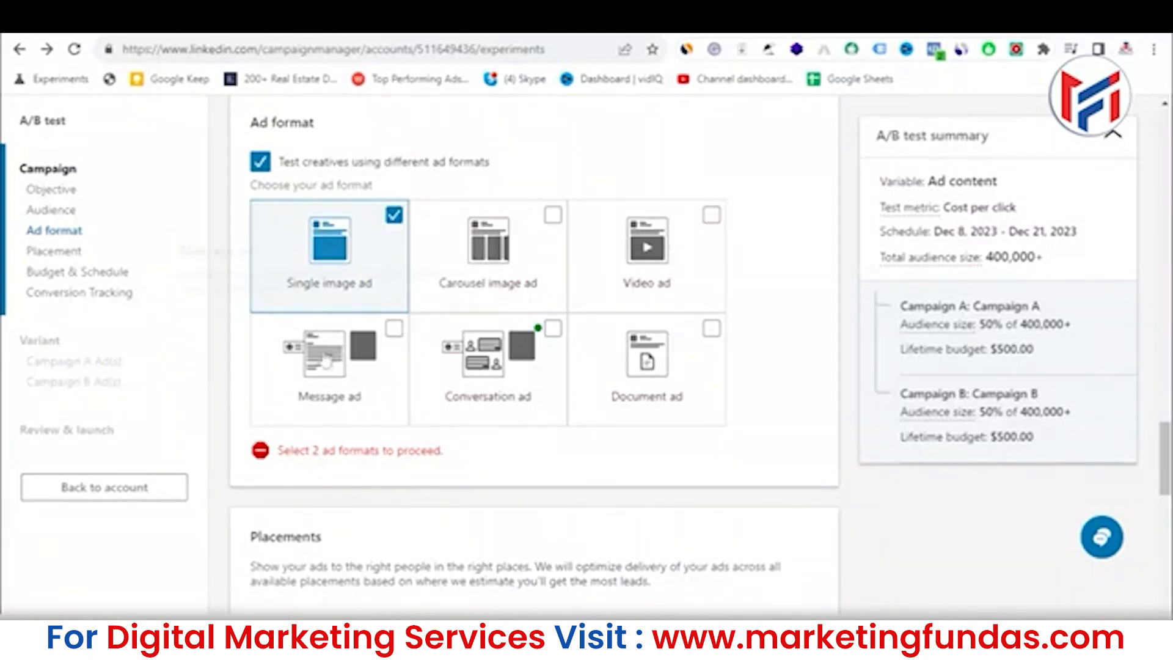
mouse_move(494, 302)
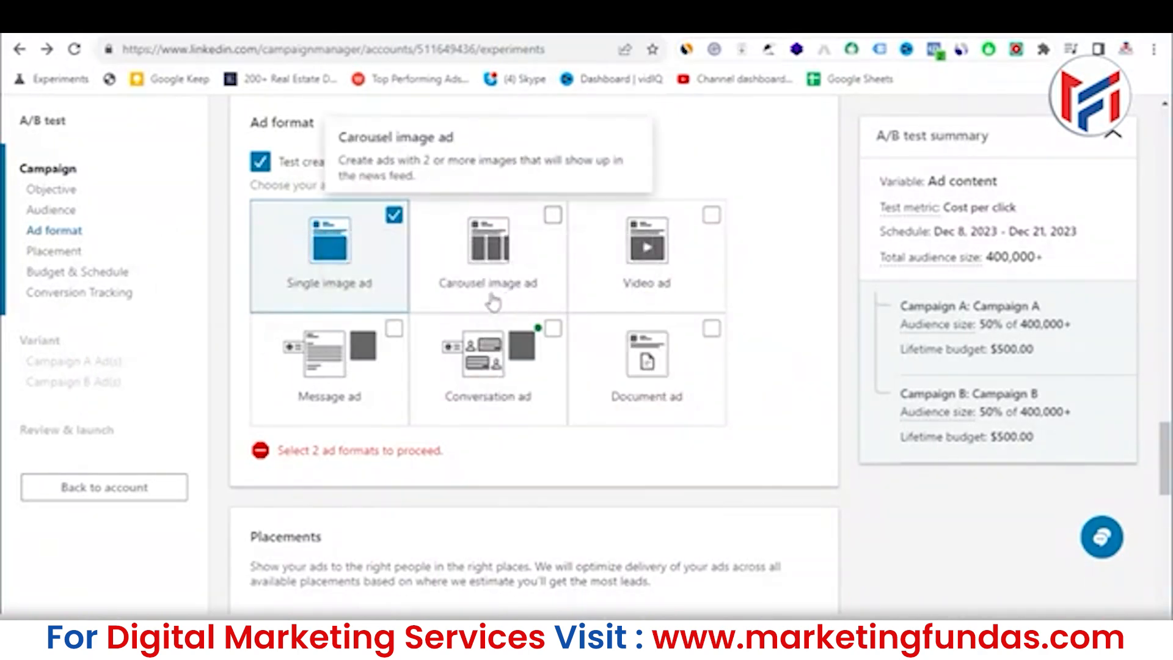
mouse_move(598, 290)
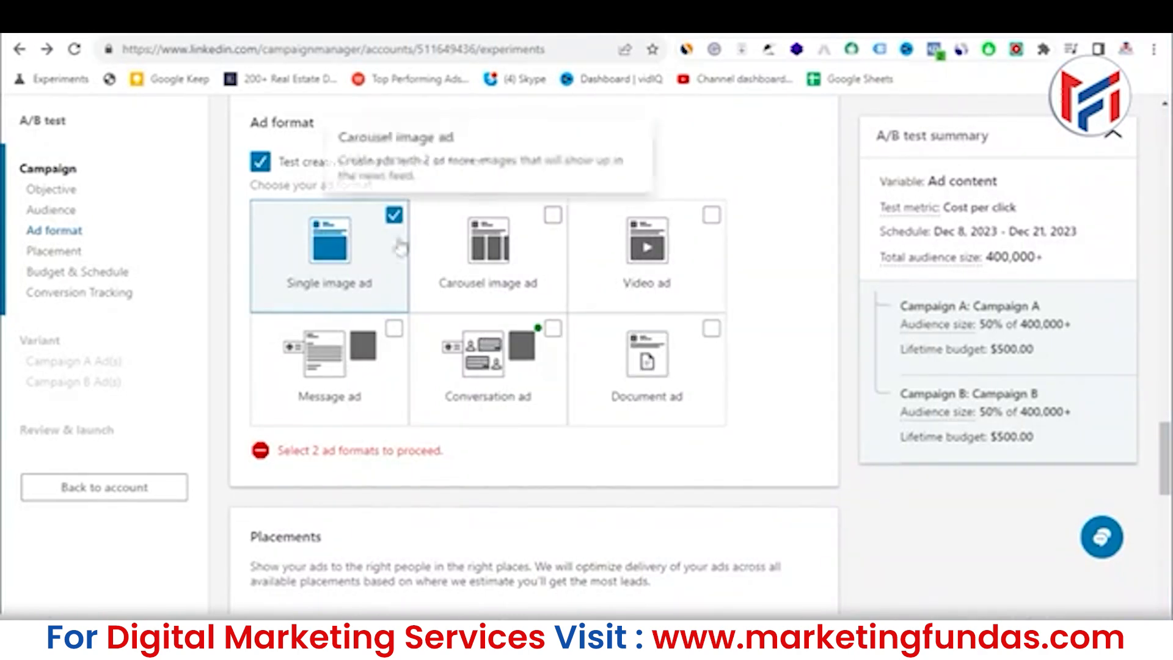
mouse_move(317, 310)
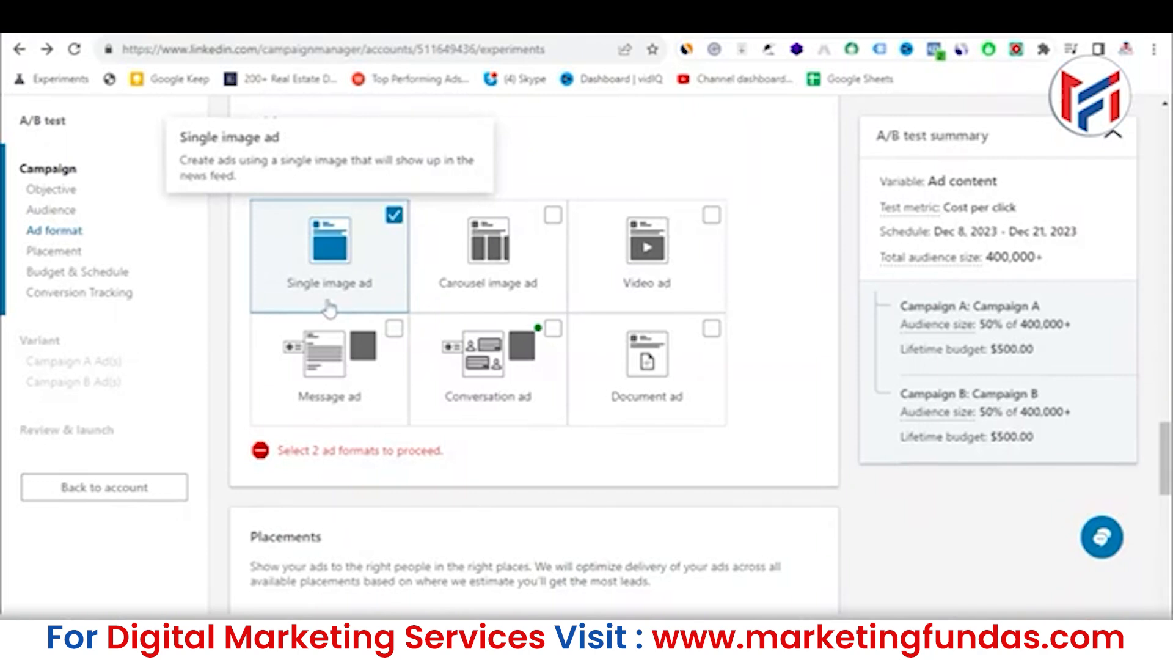
mouse_move(483, 238)
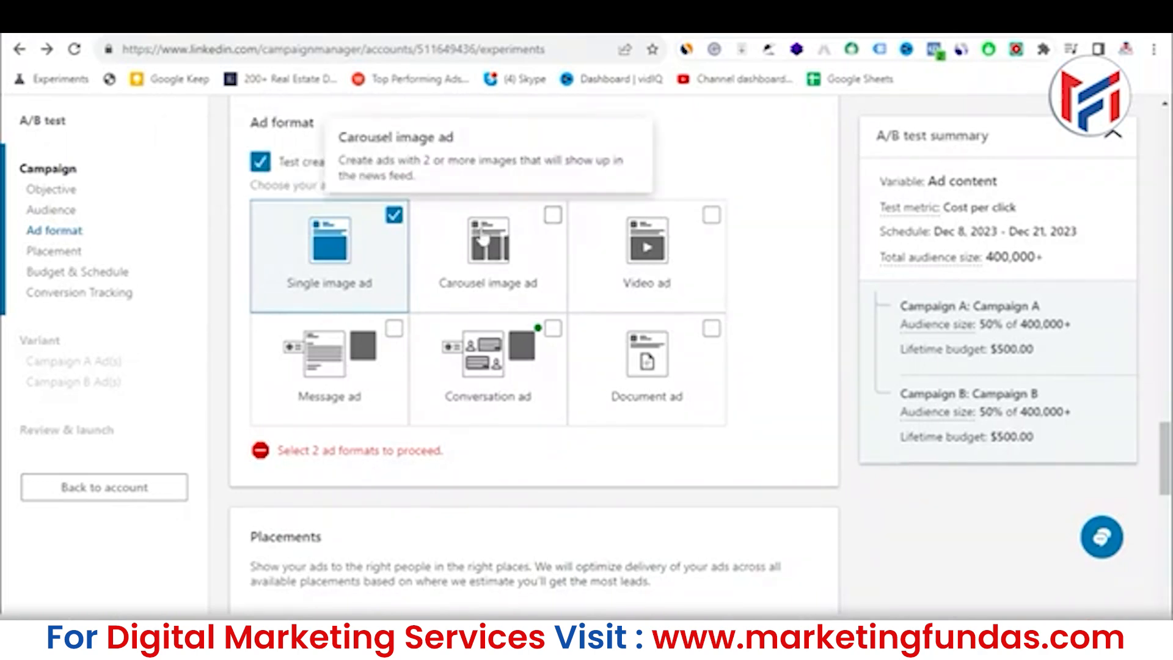
left_click(482, 238)
left_click(533, 243)
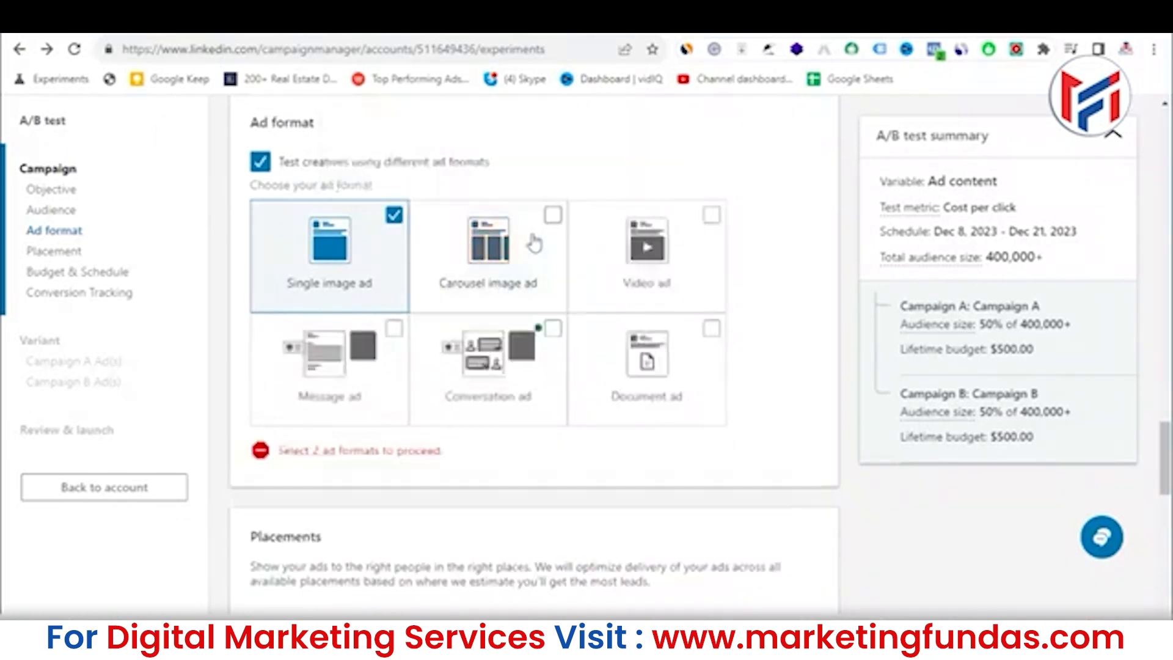
Try Video and Message ads, then settle on Carousel image ad as the second format
left_click(633, 278)
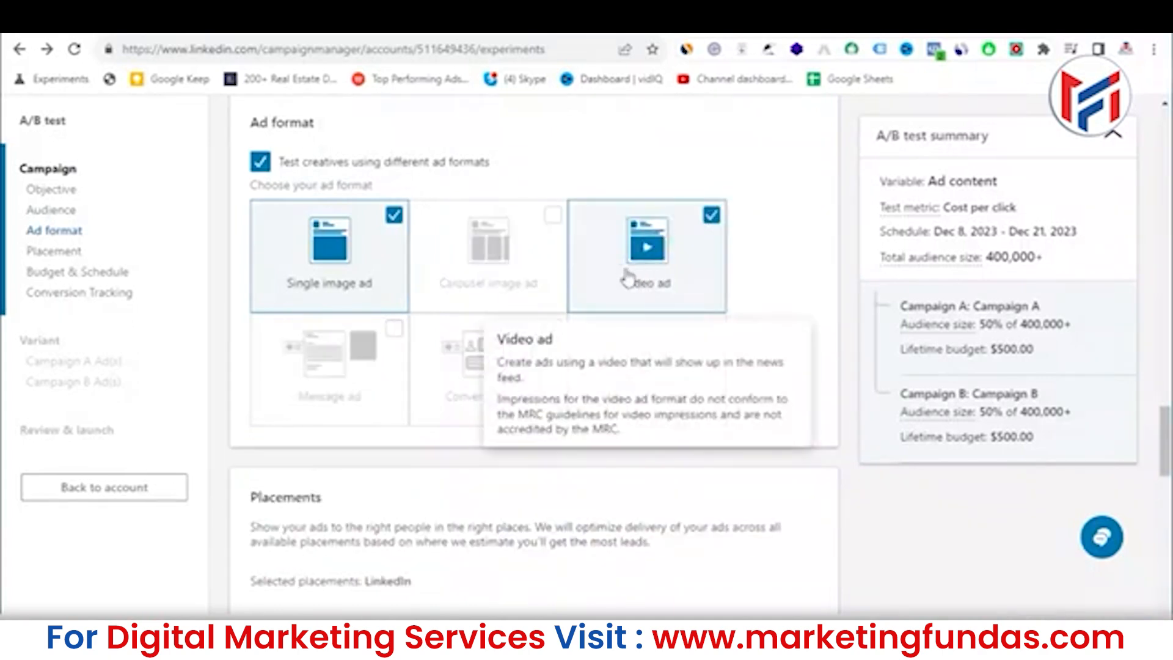
left_click(630, 278)
left_click(375, 374)
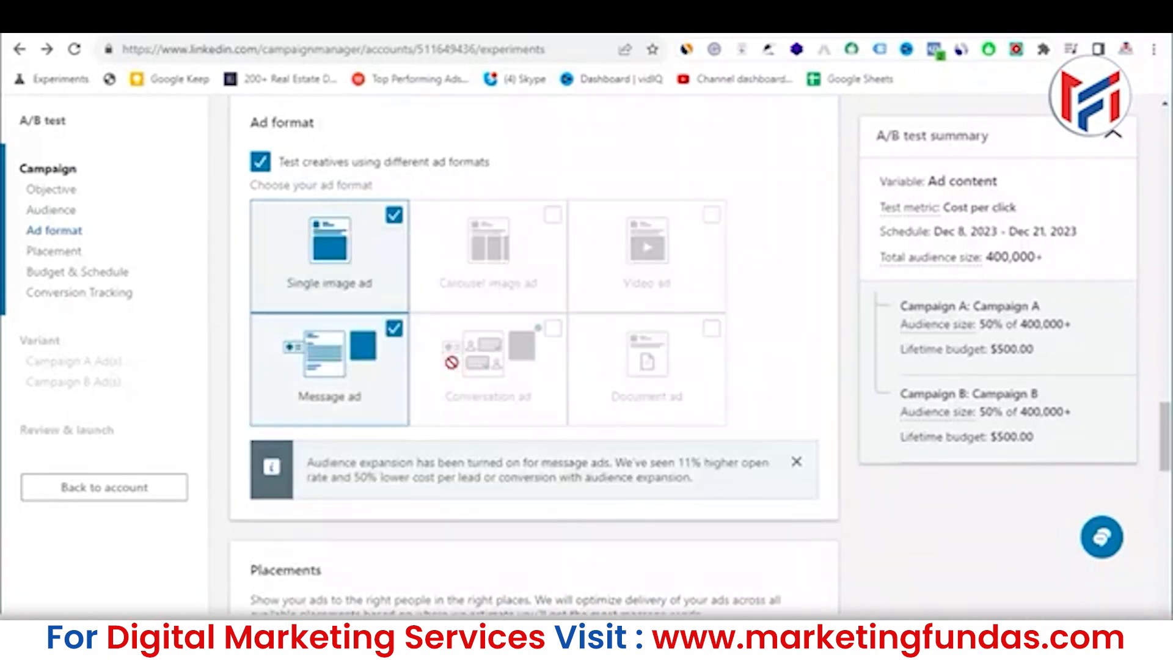
left_click(370, 323)
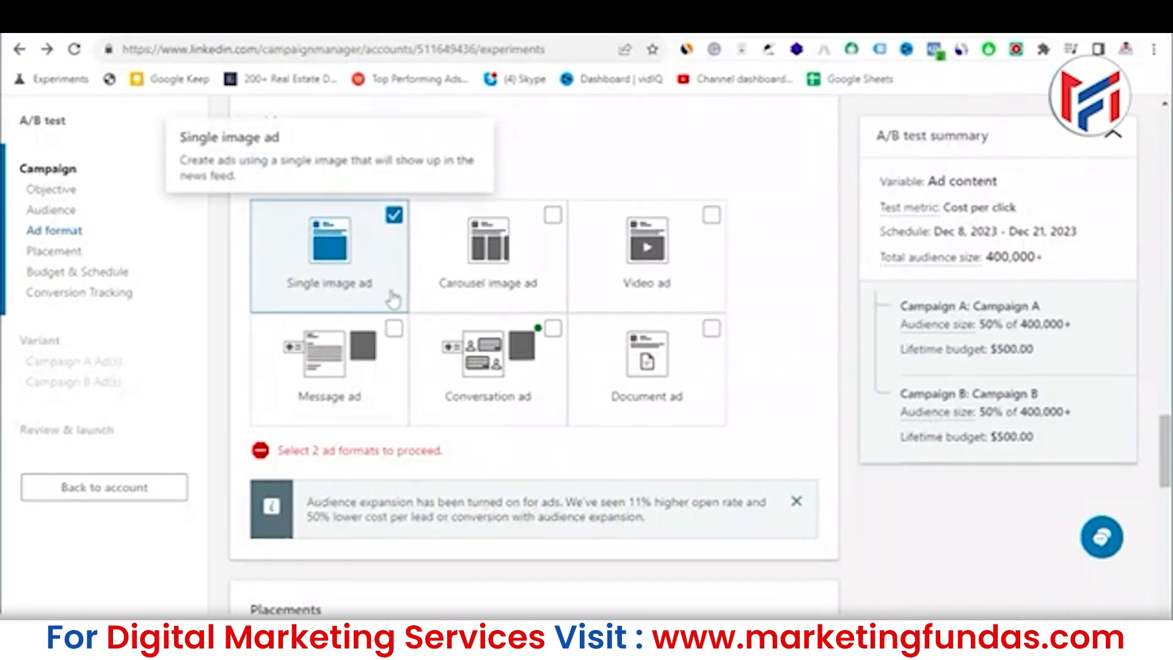
left_click(487, 267)
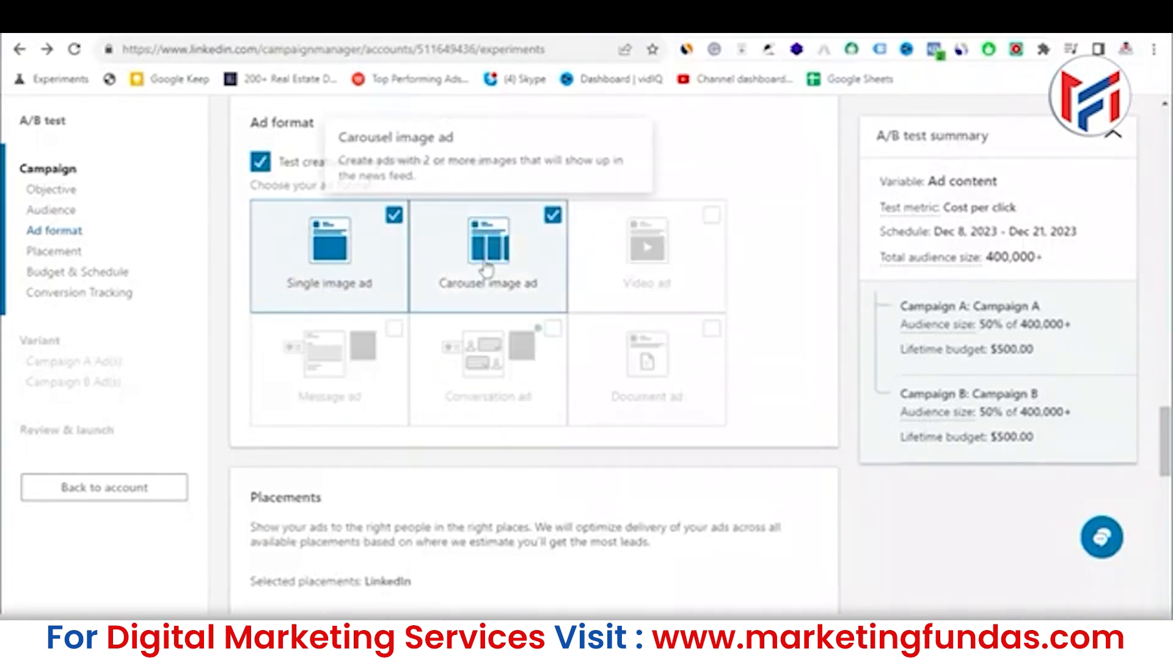
scroll(520, 452, "down", 4)
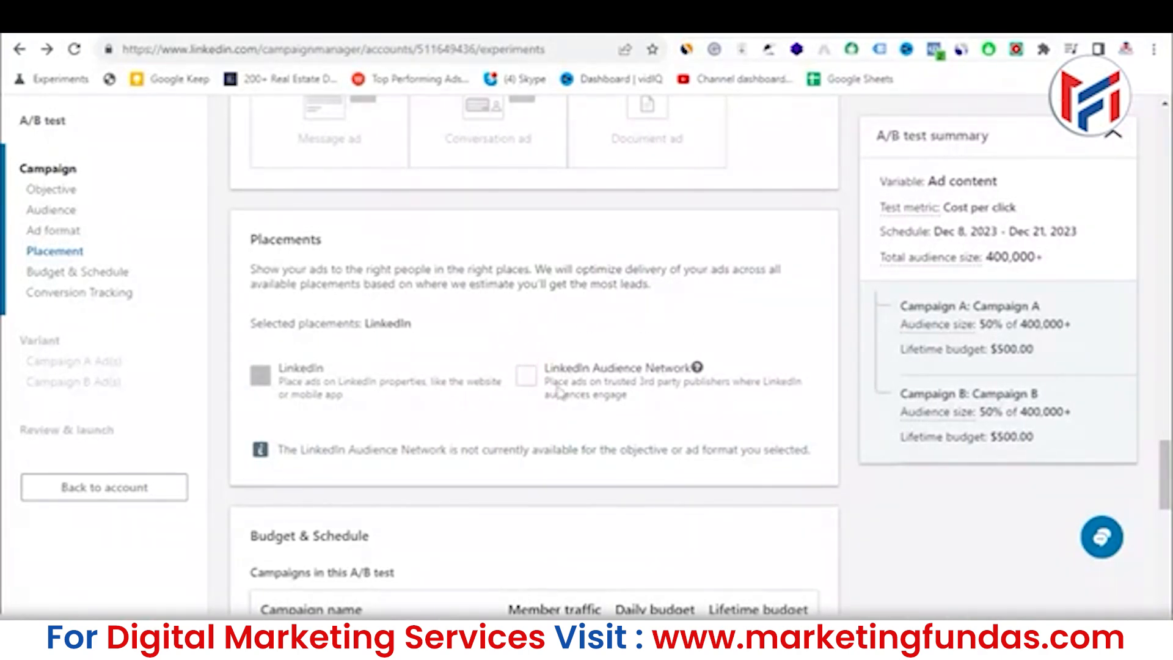
scroll(537, 403, "down", 3)
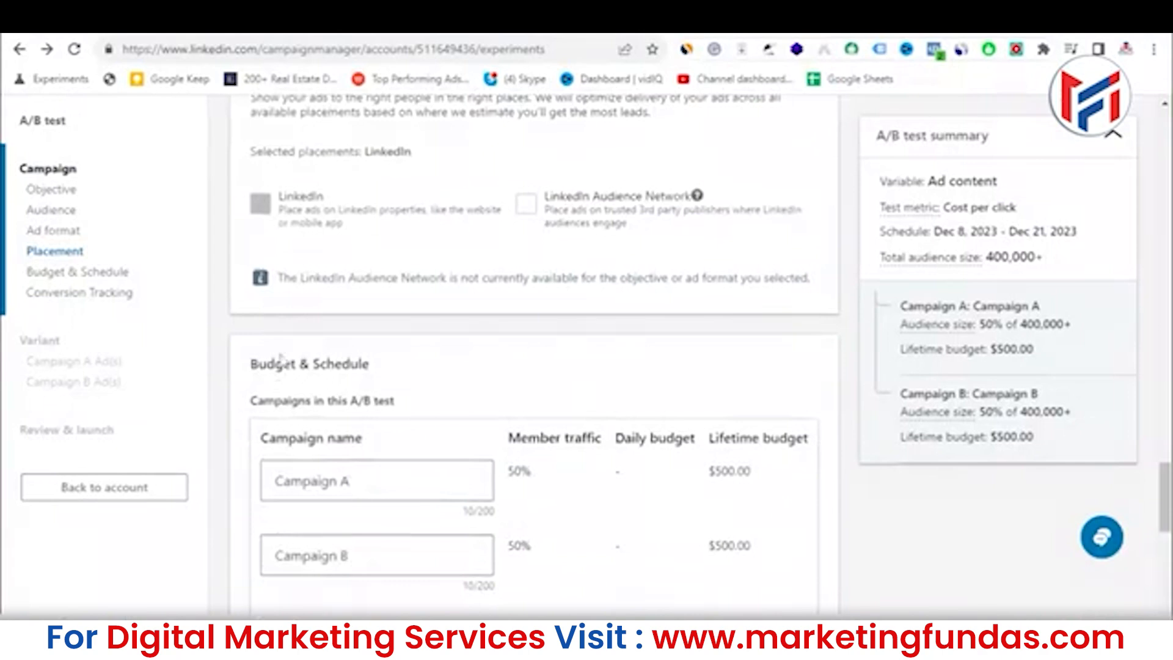
scroll(279, 379, "down", 3)
scroll(244, 318, "up", 2)
left_click_drag(241, 280, 372, 283)
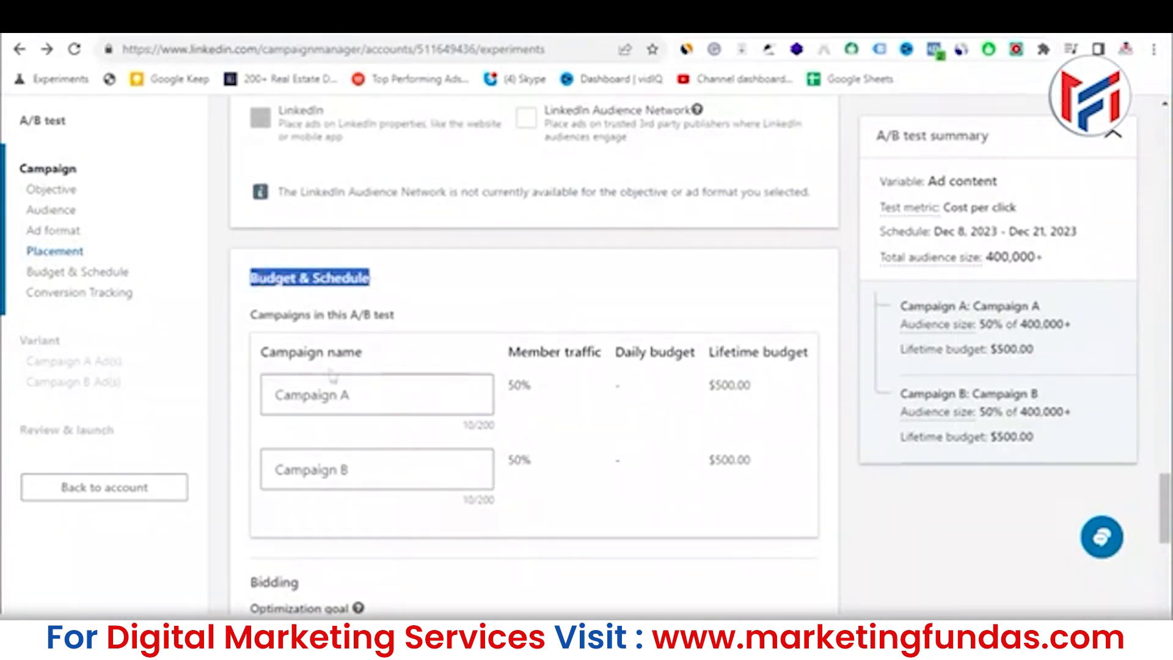
scroll(352, 385, "down", 2)
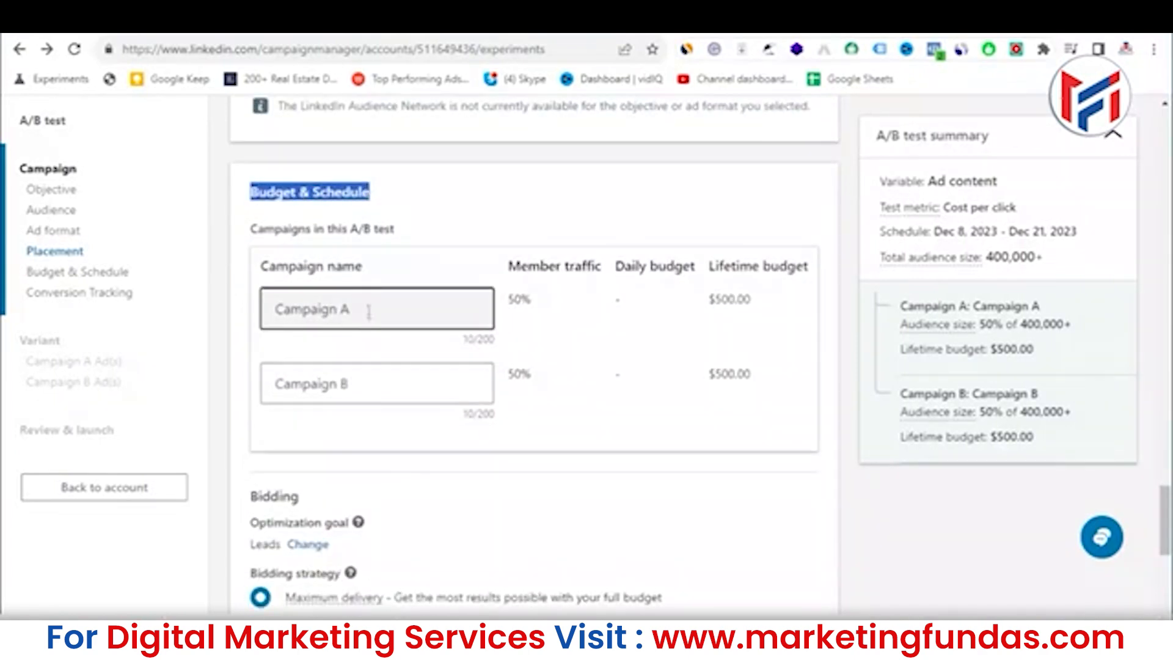
left_click(369, 315)
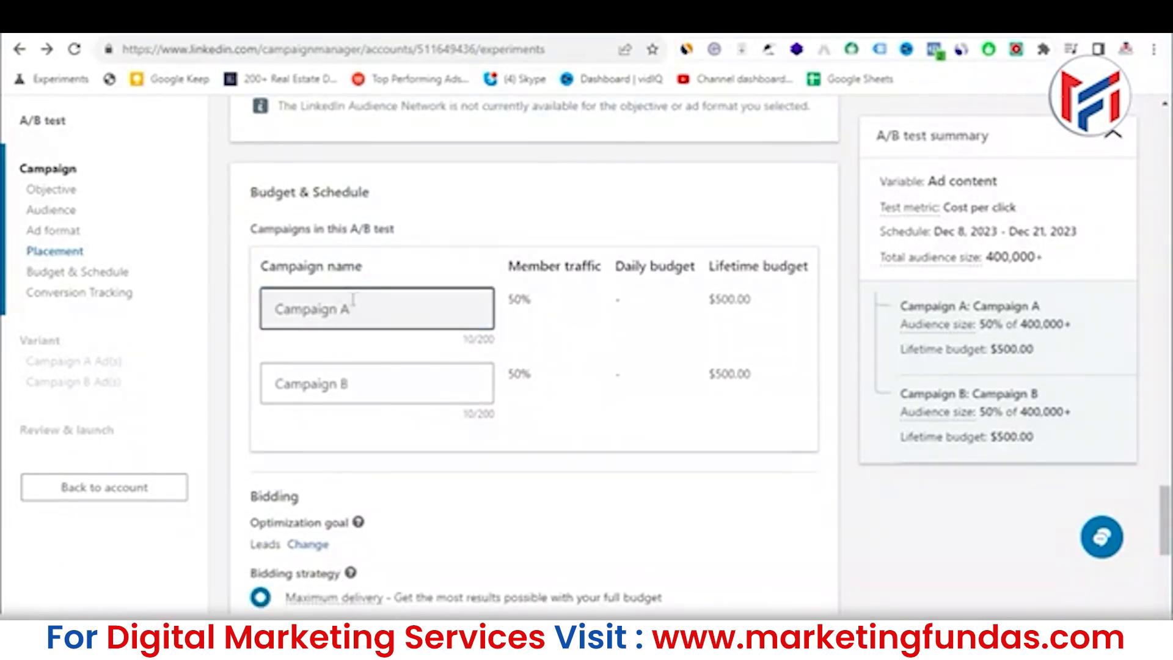
left_click_drag(353, 303, 270, 309)
left_click_drag(354, 379, 254, 378)
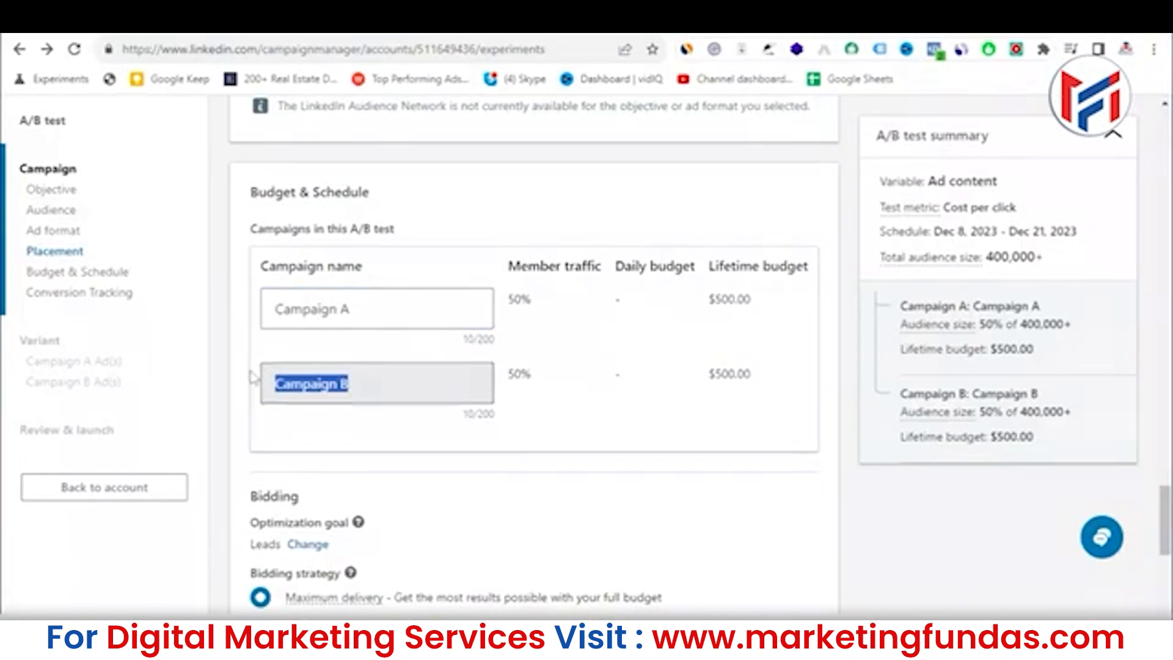
left_click(524, 319)
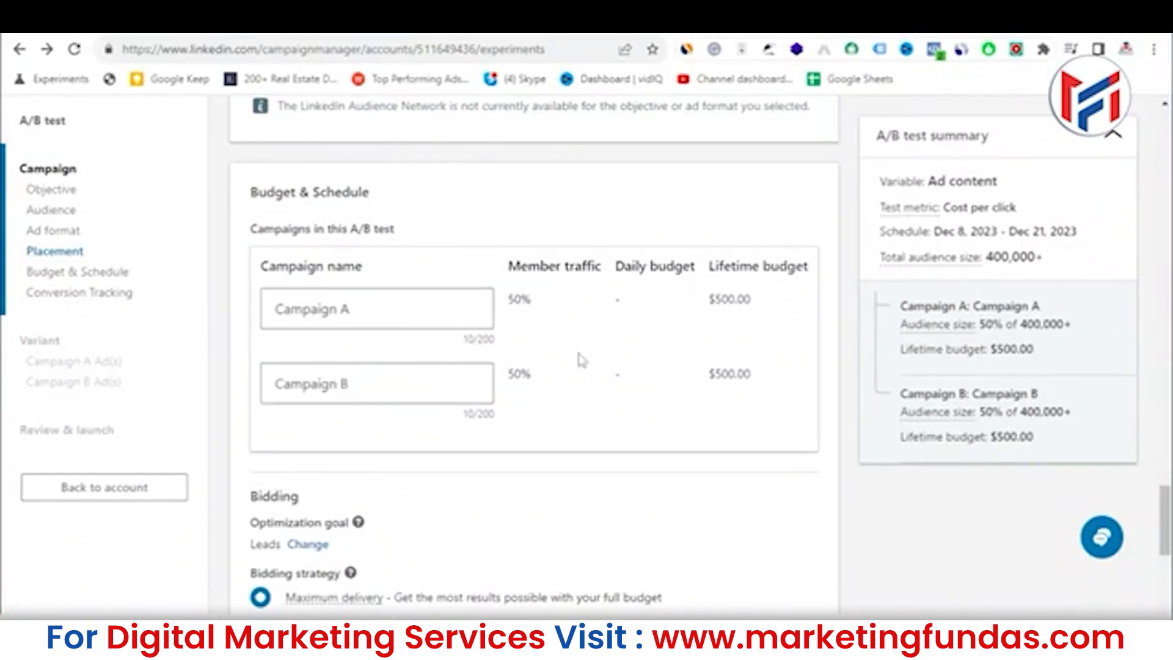
scroll(548, 349, "down", 4)
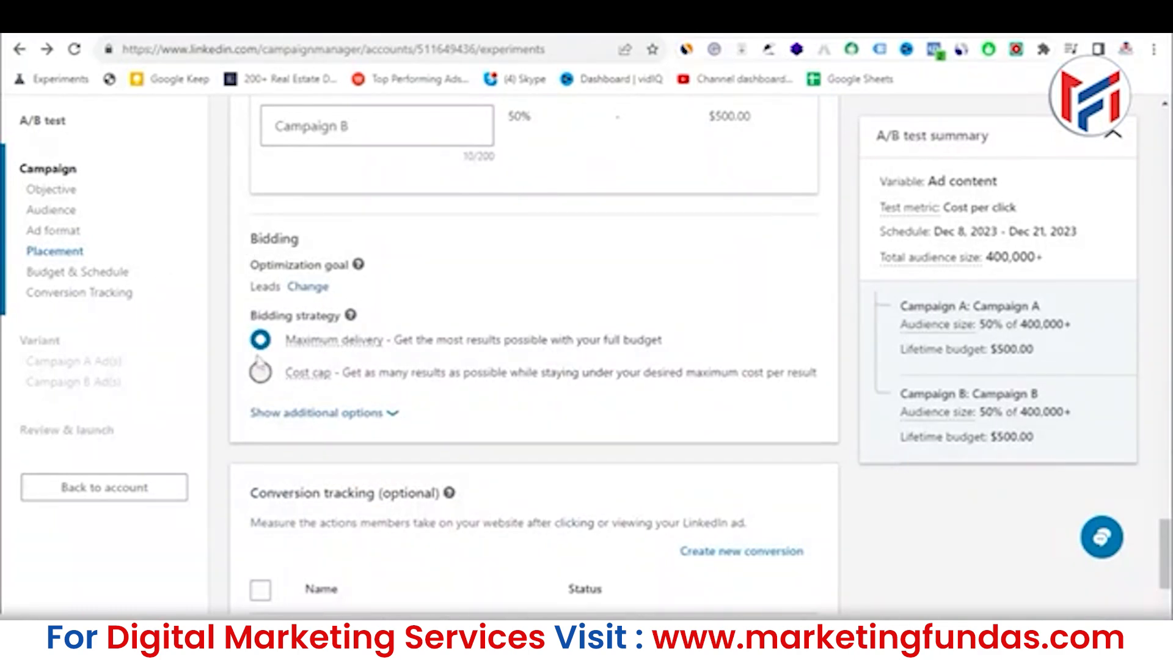
Reveal the additional bidding strategies and keep Leads as the optimization goal
left_click(293, 413)
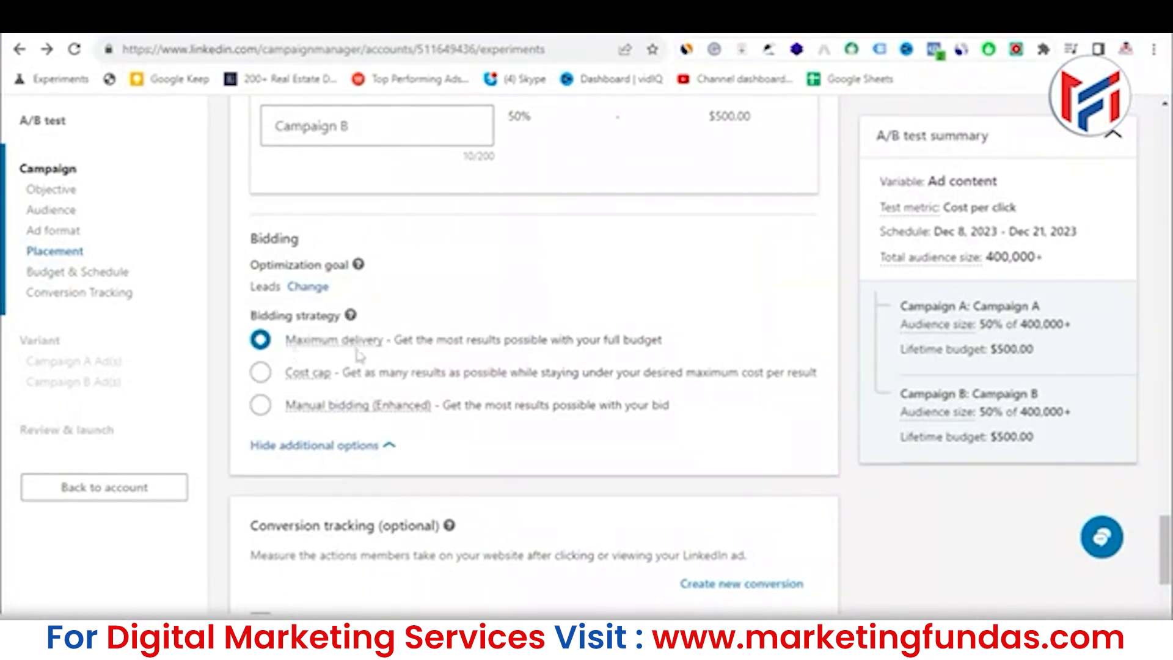
mouse_move(352, 419)
left_click_drag(252, 265, 340, 265)
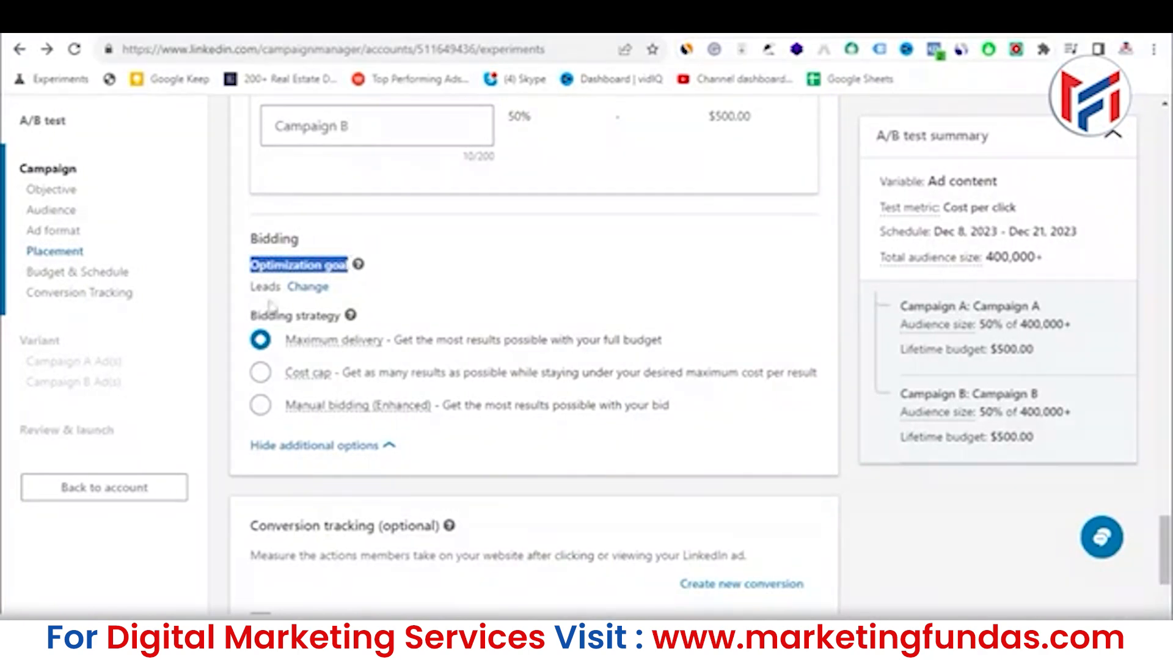
left_click(308, 288)
left_click(309, 294)
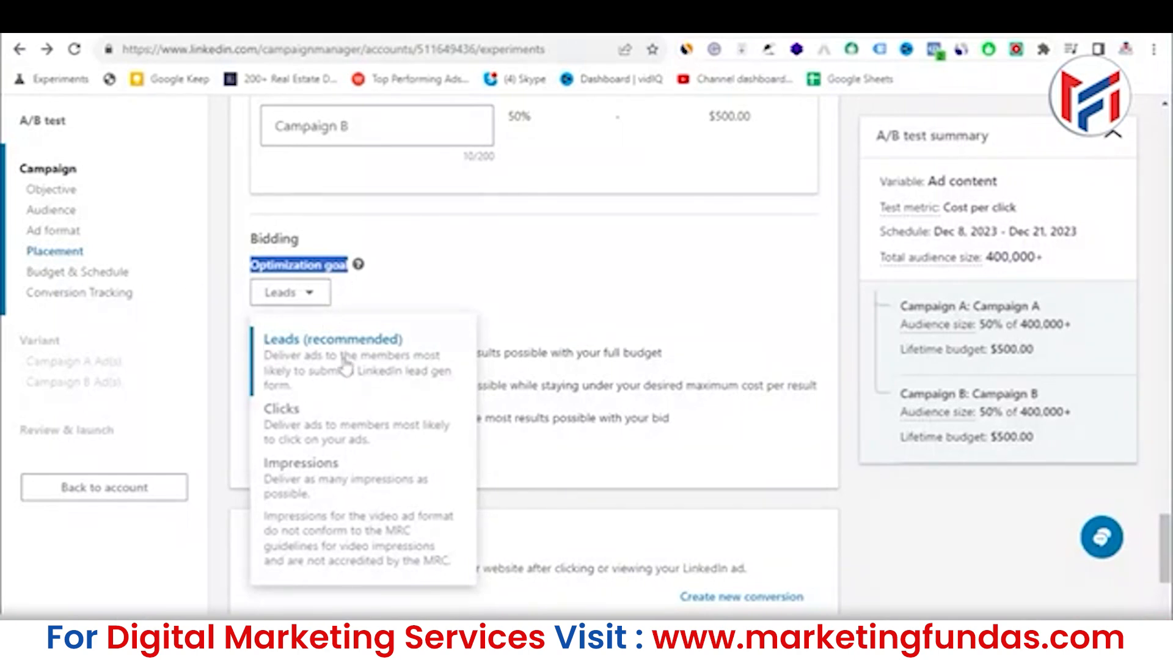
left_click(431, 269)
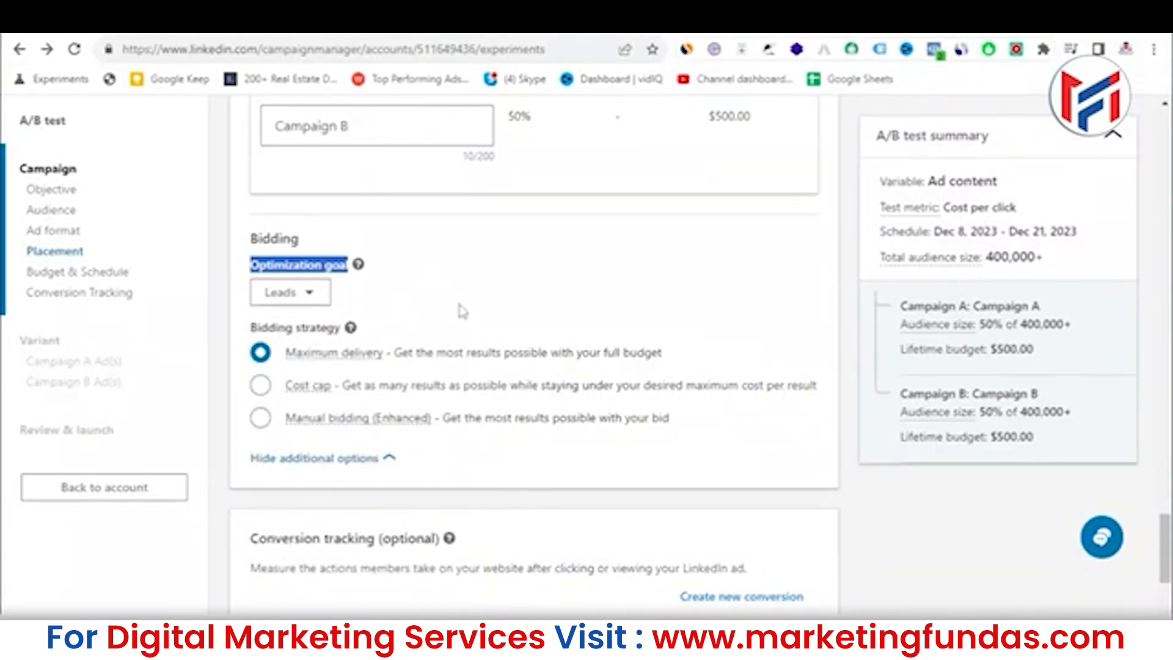
left_click(403, 297)
scroll(376, 305, "down", 2)
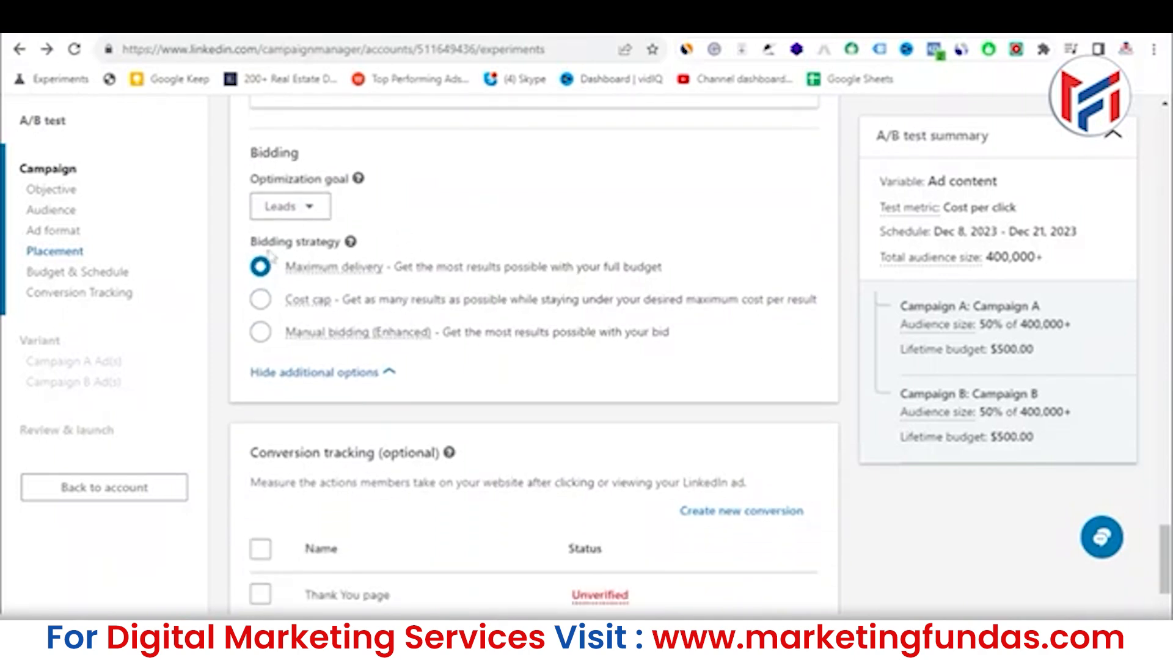